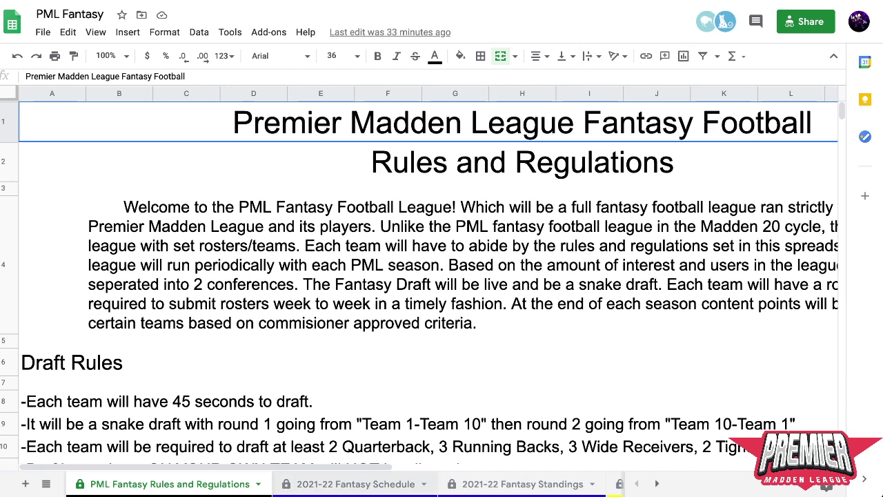
- Look through the PML Fantasy workbook's sheets and open the one named Malirojo's Fantasy Lineup
scroll(303, 484, "right", 3)
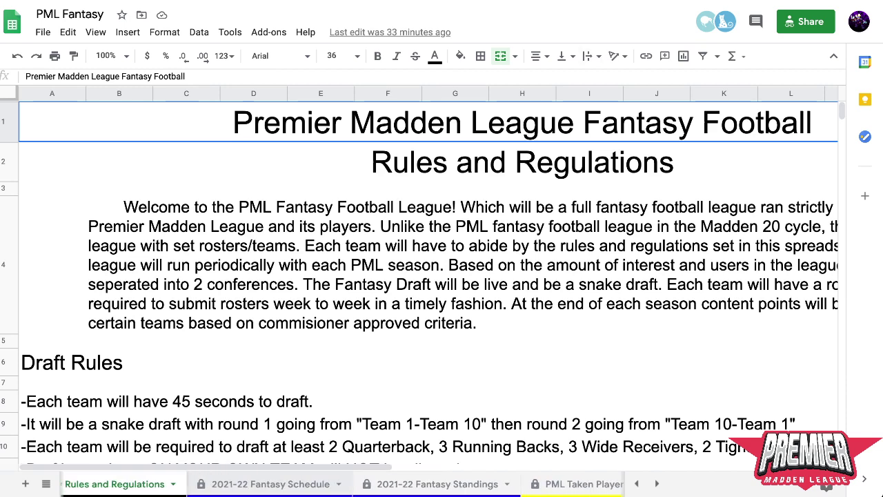
scroll(343, 483, "right", 2)
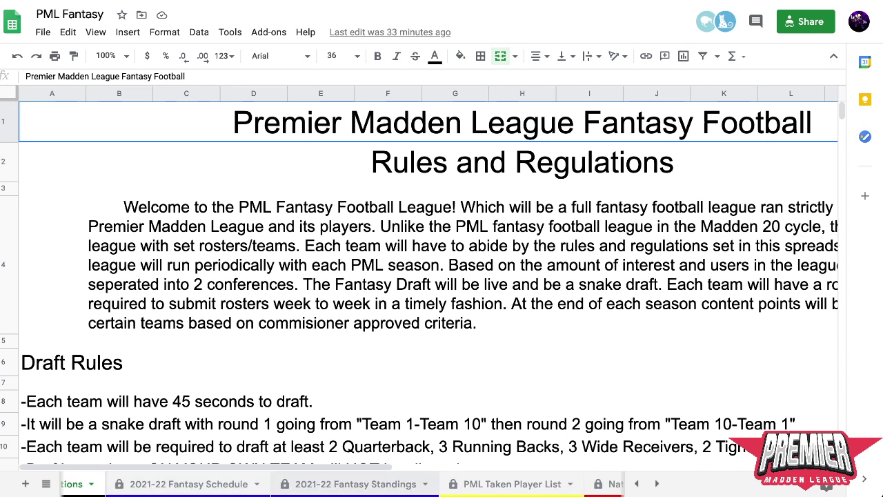
scroll(342, 484, "left", 2)
scroll(310, 484, "right", 4)
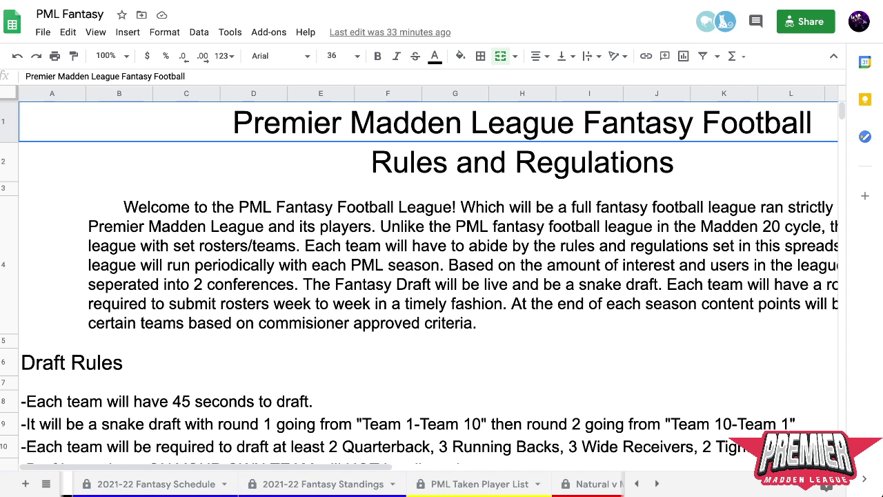
scroll(322, 484, "right", 7)
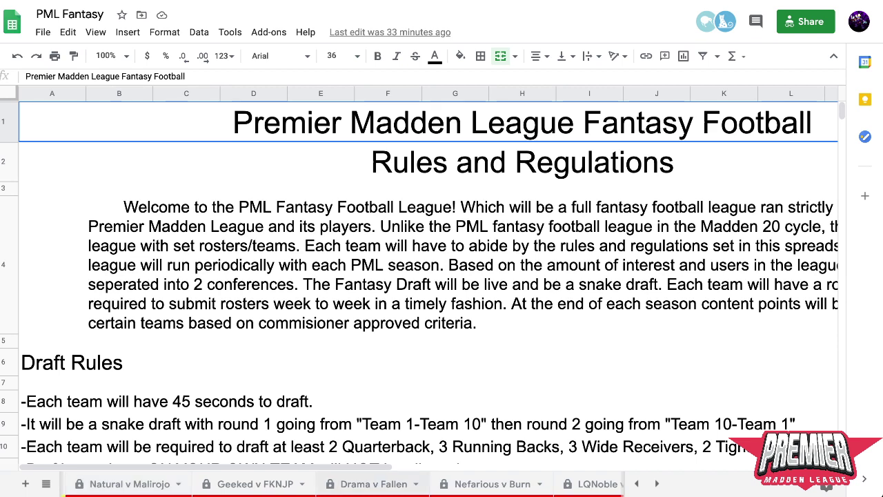
scroll(323, 484, "right", 10)
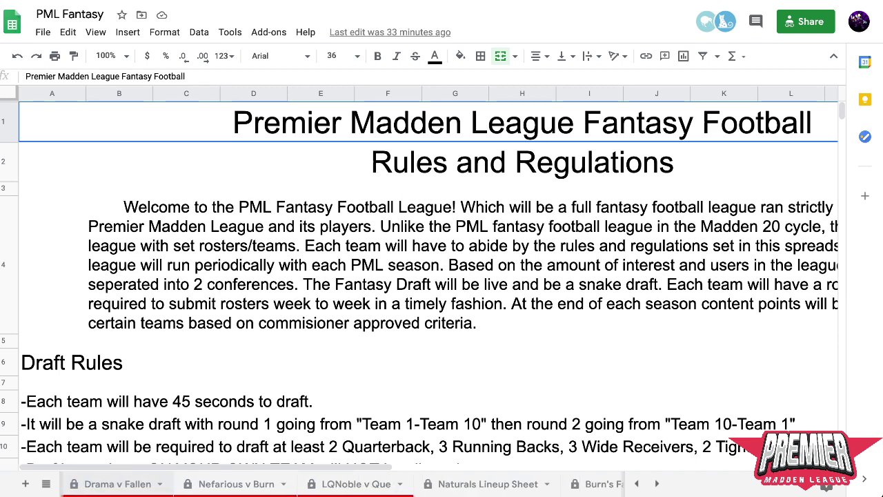
scroll(357, 484, "right", 4)
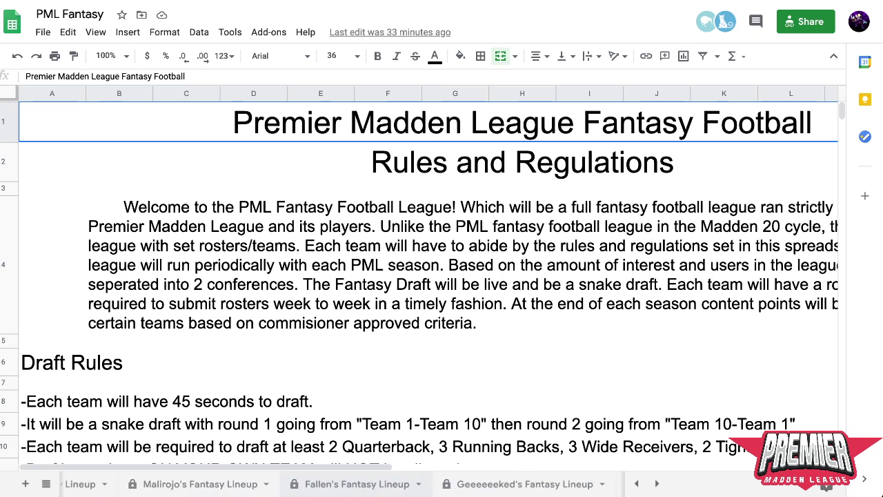
scroll(357, 483, "right", 20)
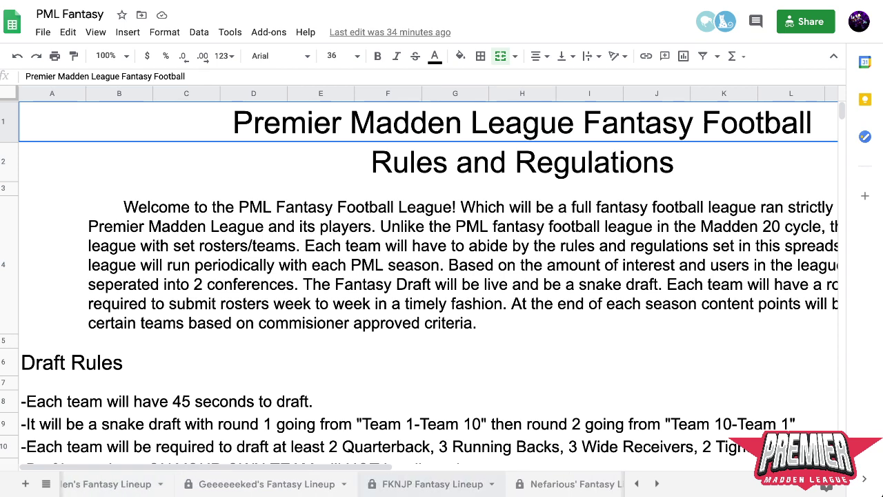
scroll(357, 484, "right", 13)
scroll(357, 484, "left", 20)
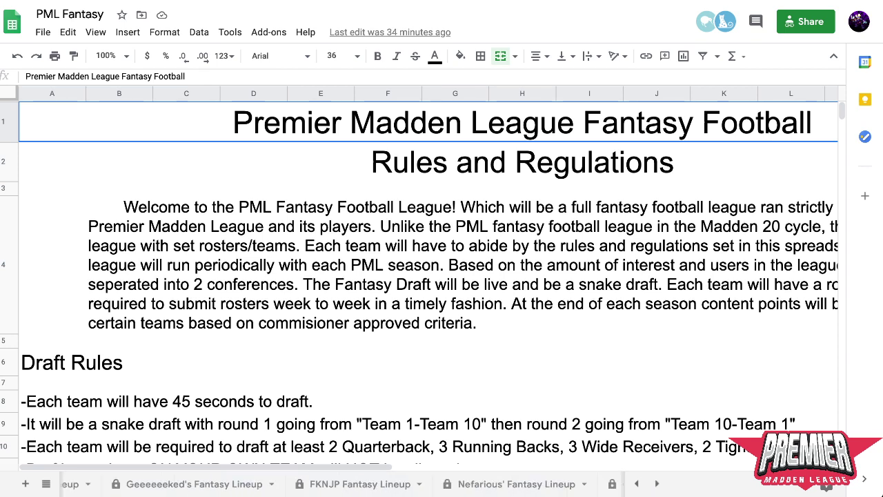
scroll(357, 484, "left", 20)
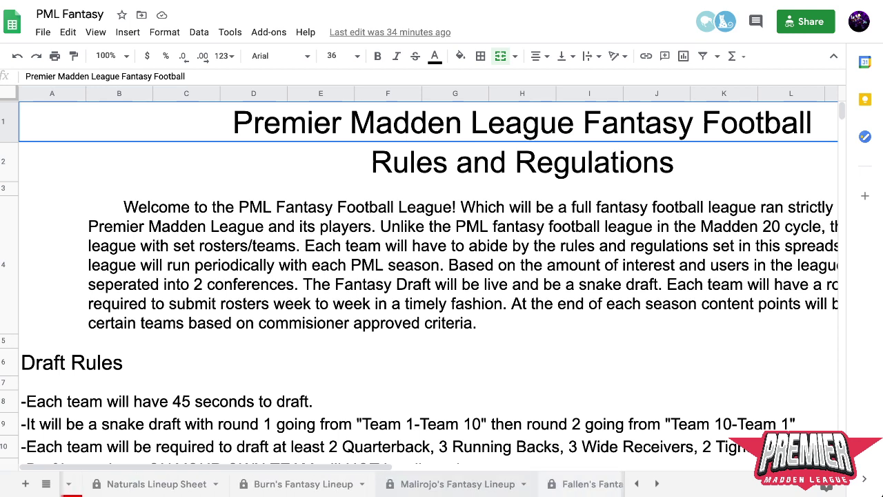
left_click(457, 484)
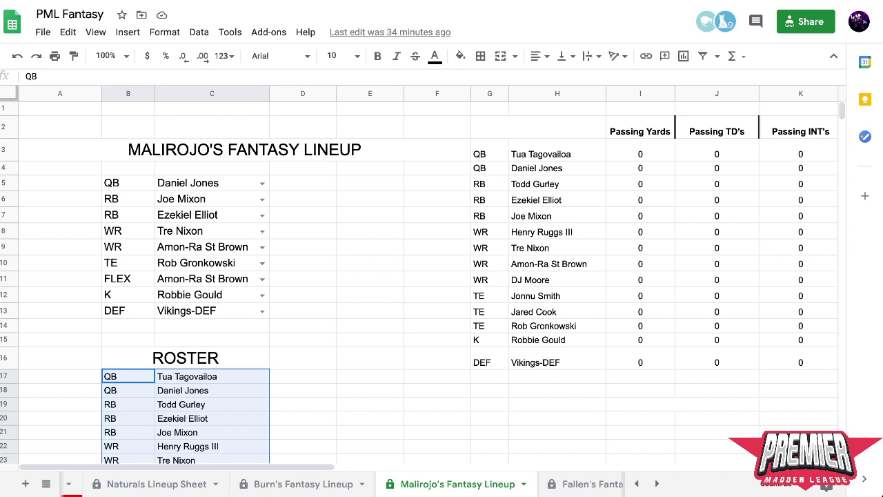
- Clear DJ Moore's WR entry in the stats table and move the other three wide receivers down one row into G9:H11
scroll(414, 276, "down", 1)
left_click(557, 242)
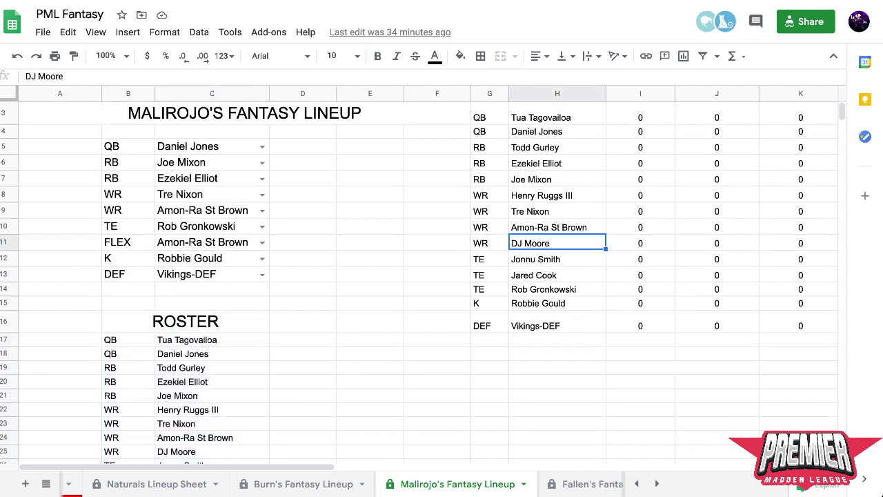
left_click_drag(490, 243, 557, 227)
key("shift+Down")
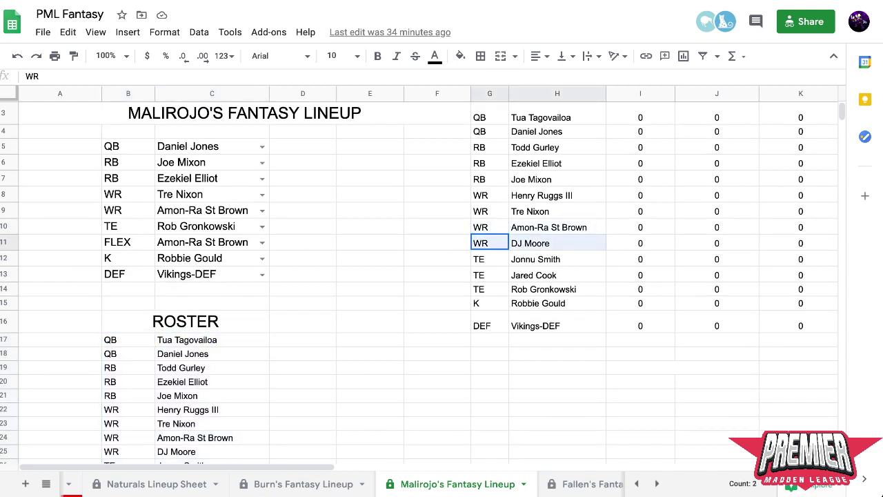
key("Delete")
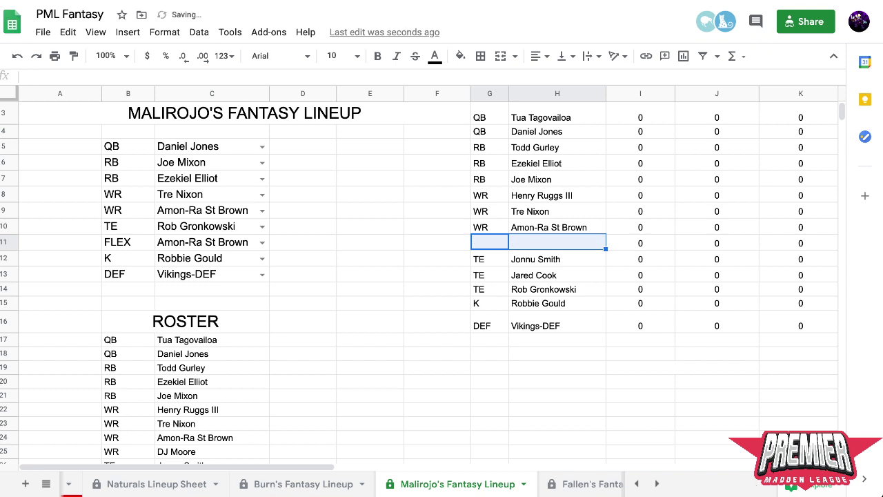
left_click_drag(489, 196, 557, 249)
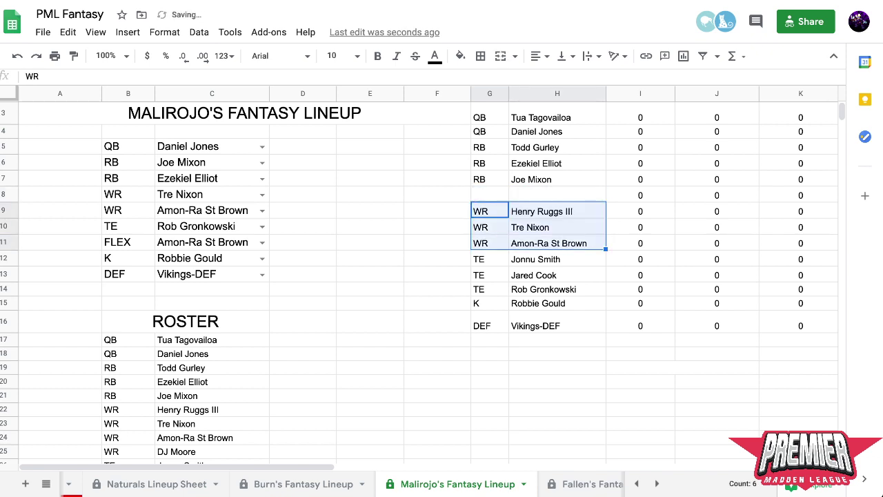
- Fill the empty row 8 of the stats table with position RB and player Anthony McFarland
left_click(489, 194)
type("RB")
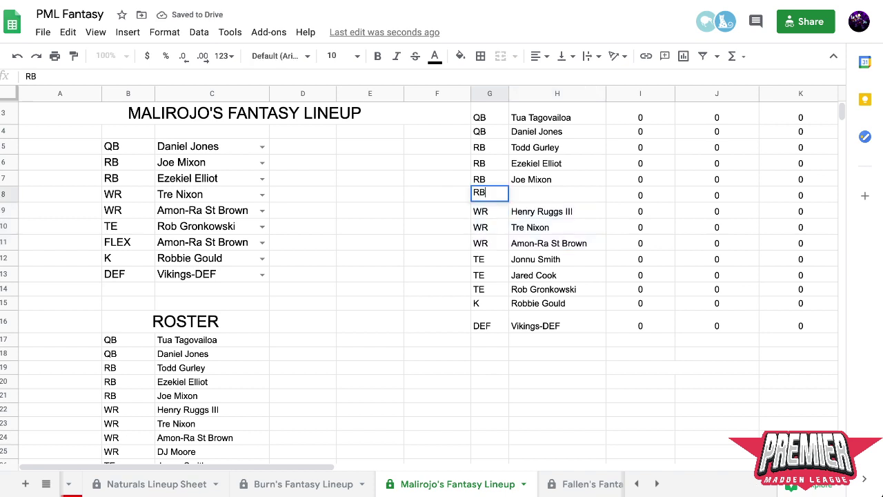
key("Tab")
type("ANthony")
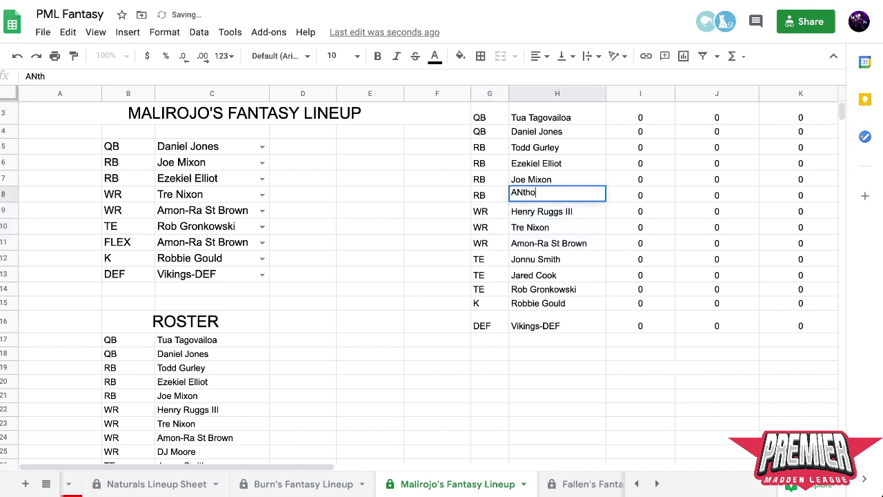
key("BackSpace")
key("BackSpace")
key("BackSpace")
key("BackSpace")
key("BackSpace")
key("BackSpace")
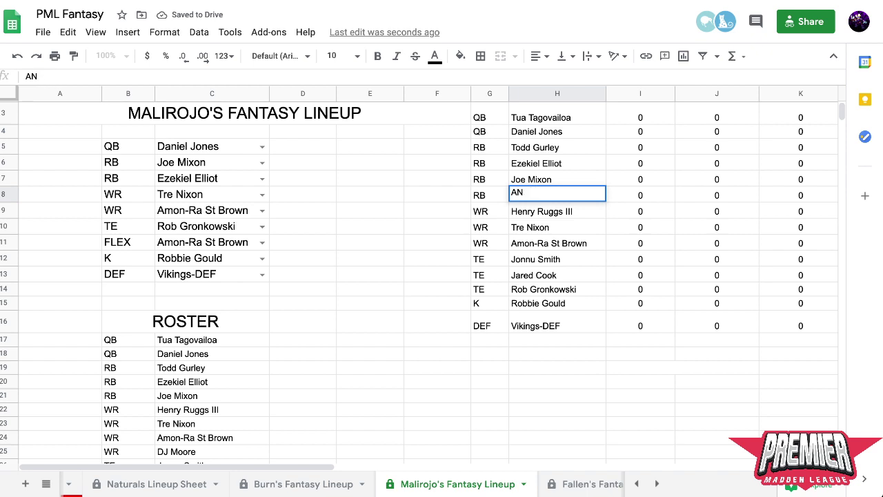
type("nthon")
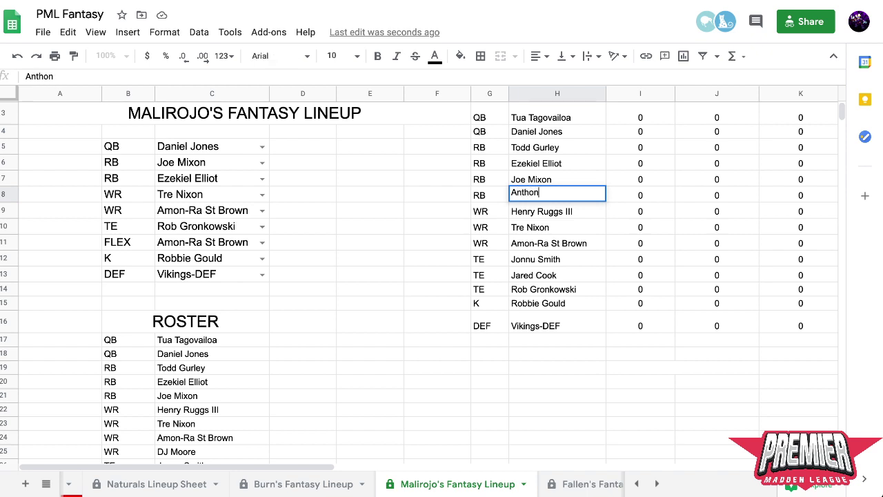
type("y McFarland")
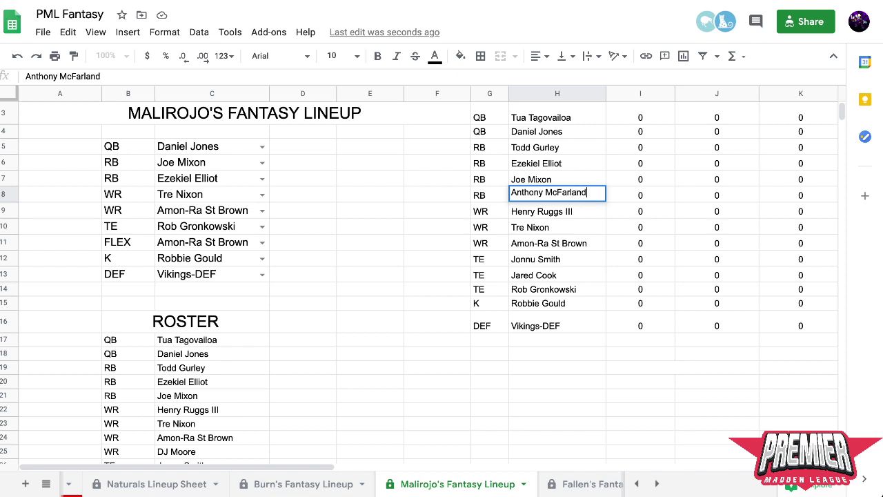
key("Left")
key("Left")
key("Left")
key("Left")
key("Left")
key("Right")
key("Right")
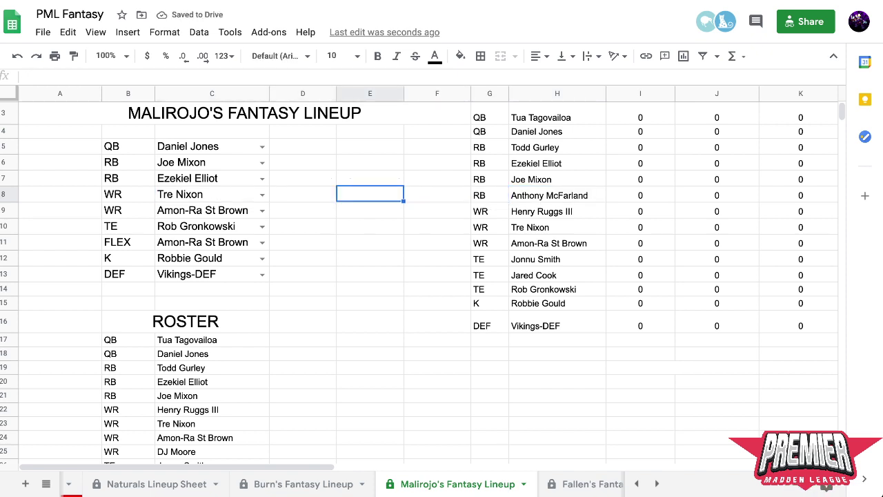
- Open the Natural v Malirojo matchup sheet
scroll(156, 484, "left", 10)
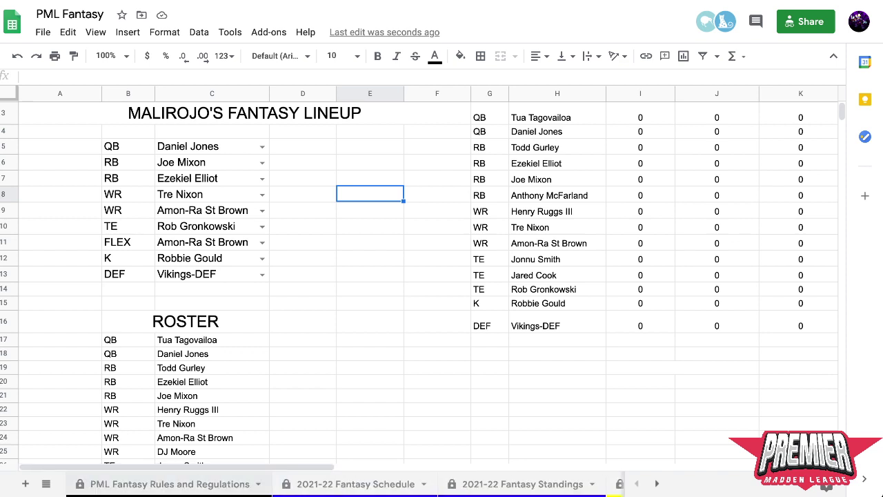
scroll(345, 484, "right", 5)
scroll(345, 484, "right", 3)
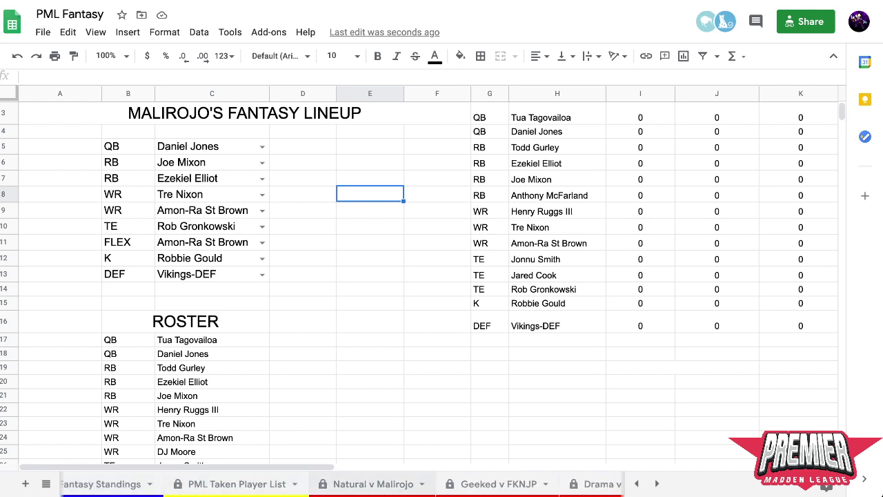
left_click(373, 483)
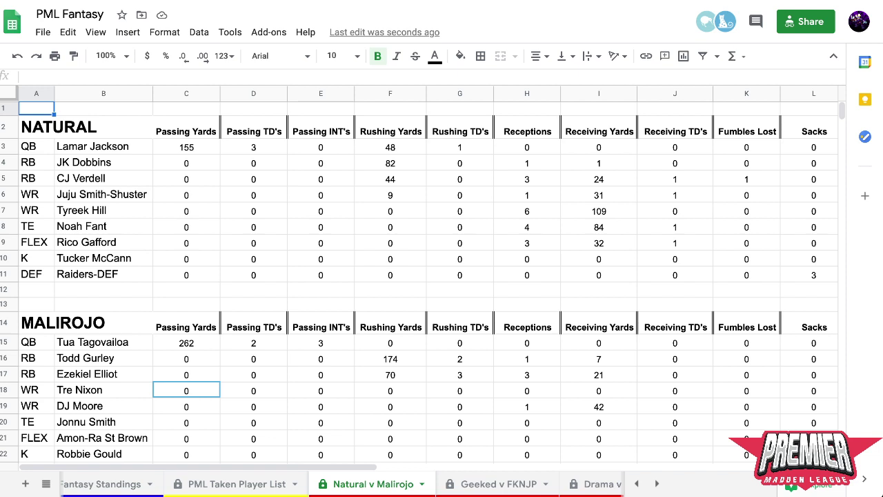
- Examine both teams' player stats in the matchup, from passing yards across to the defensive and kicking columns
left_click(390, 303)
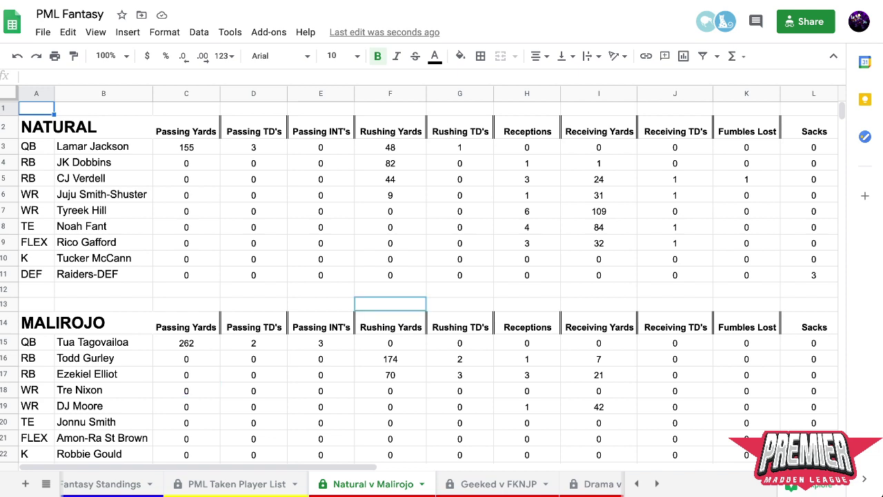
key("Up")
scroll(419, 281, "down", 1)
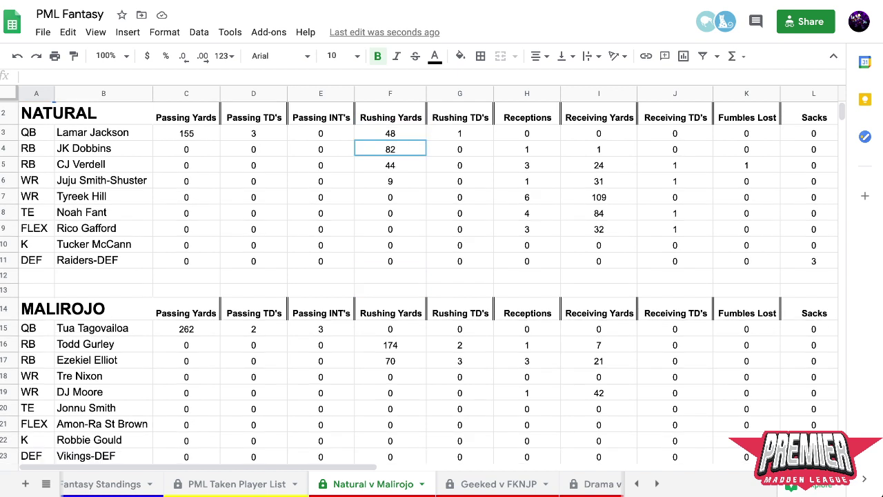
key("Right")
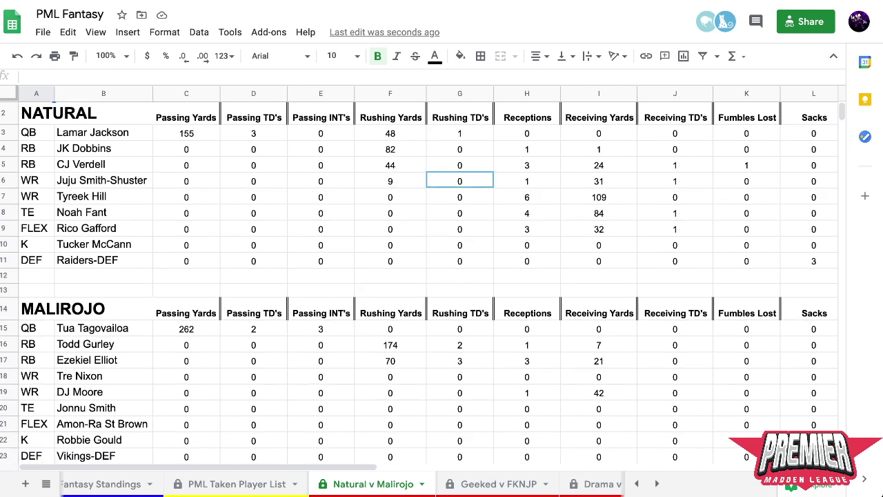
scroll(427, 276, "down", 1)
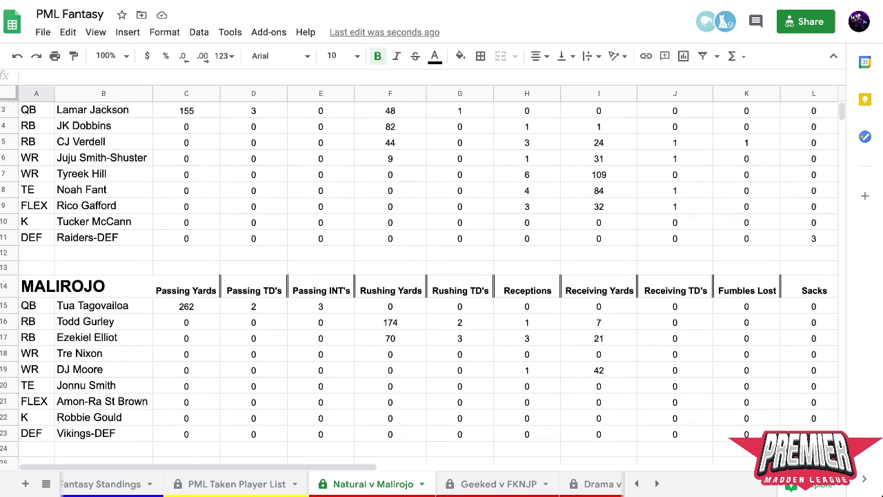
left_click(103, 221)
scroll(428, 276, "down", 1)
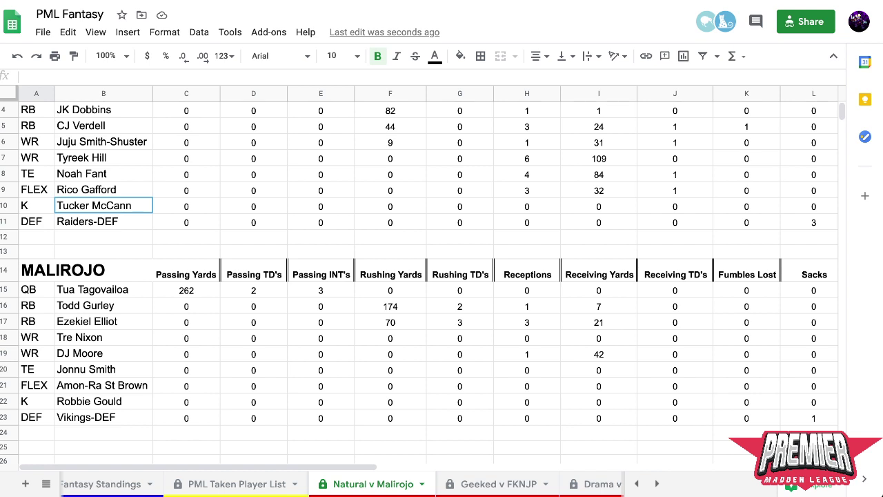
scroll(419, 285, "down", 1)
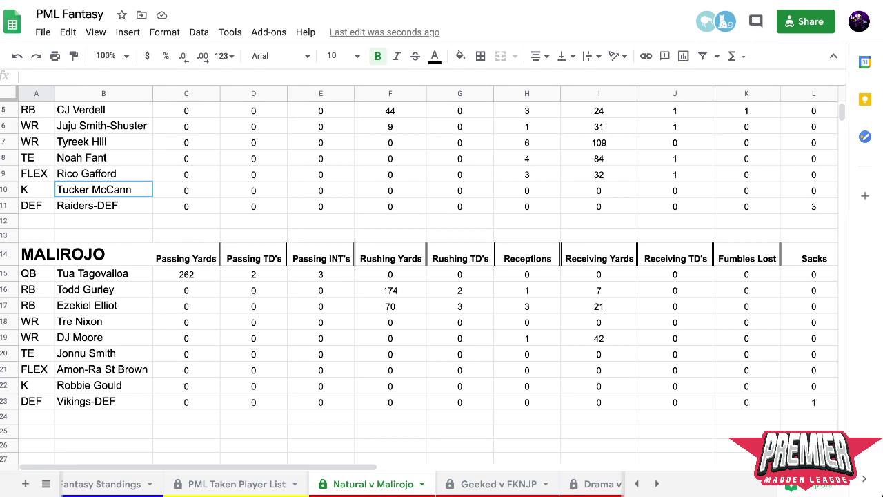
scroll(428, 276, "right", 10)
scroll(428, 276, "left", 10)
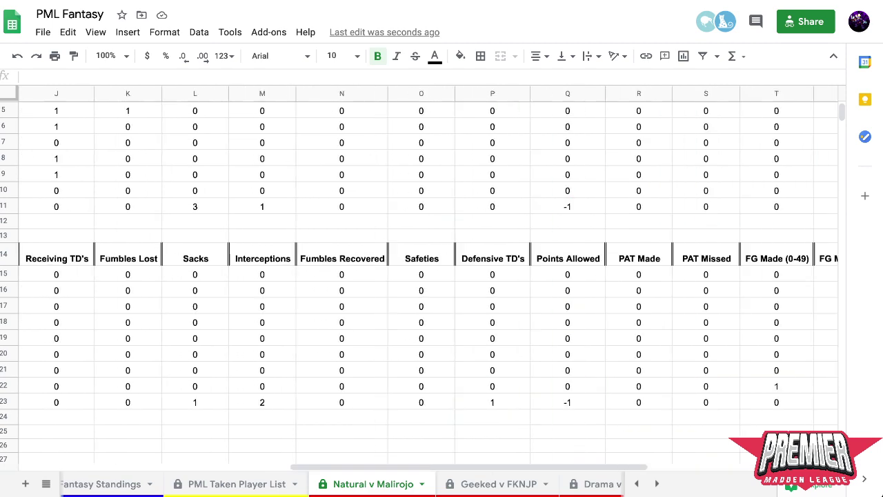
- Return to the top of the matchup and compare the Natural and Malirojo lineups' stat rows once more
left_click(390, 190)
scroll(418, 276, "up", 2)
left_click(460, 259)
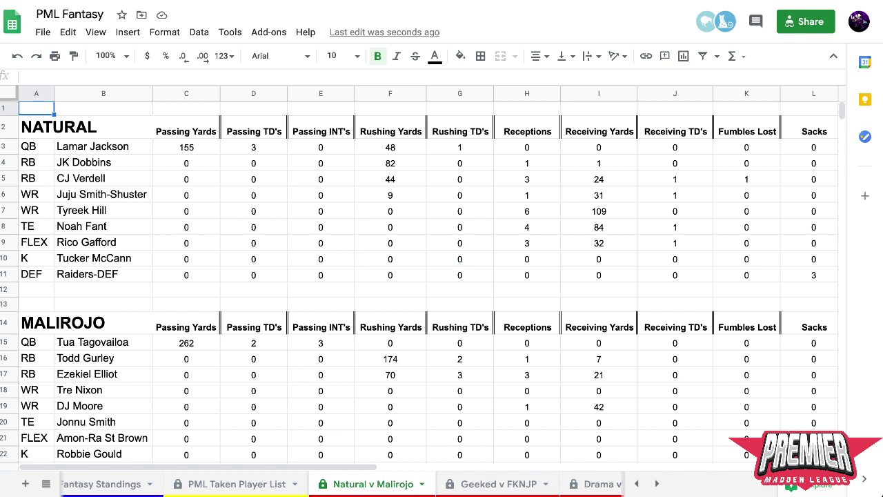
scroll(419, 282, "down", 1)
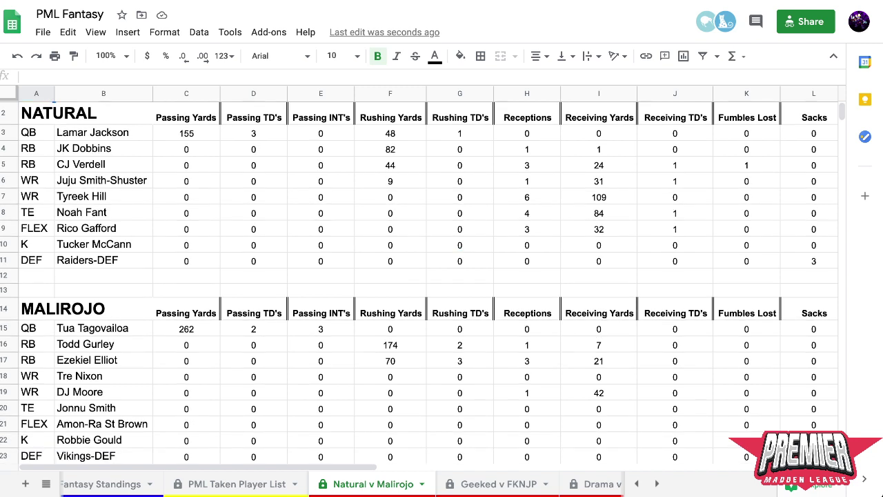
scroll(418, 282, "down", 2)
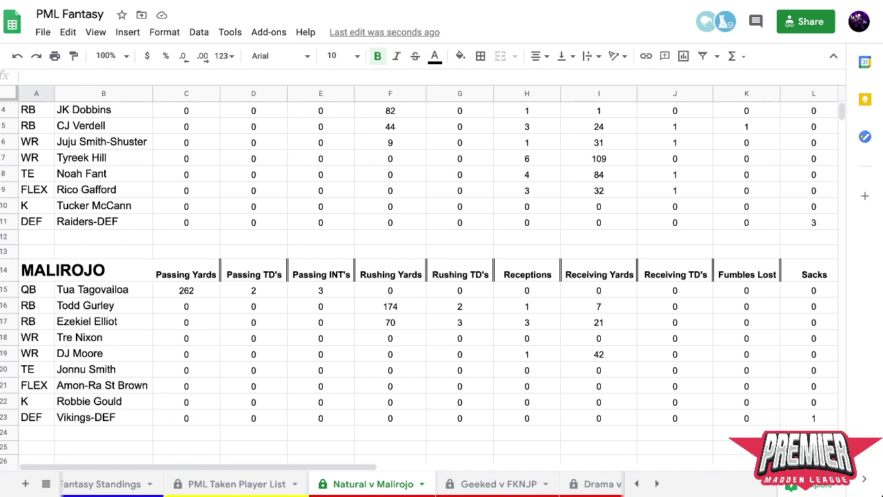
scroll(419, 281, "right", 12)
scroll(418, 281, "up", 3)
scroll(419, 281, "left", 12)
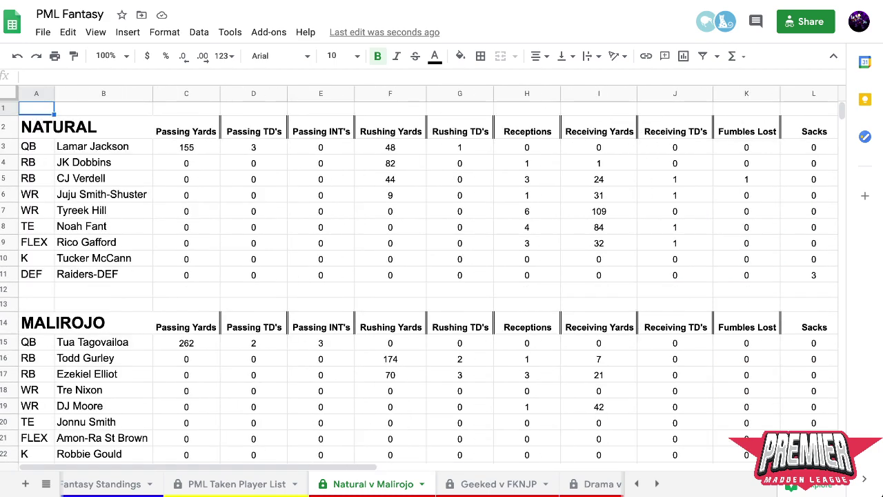
scroll(419, 281, "down", 1)
scroll(419, 281, "down", 1)
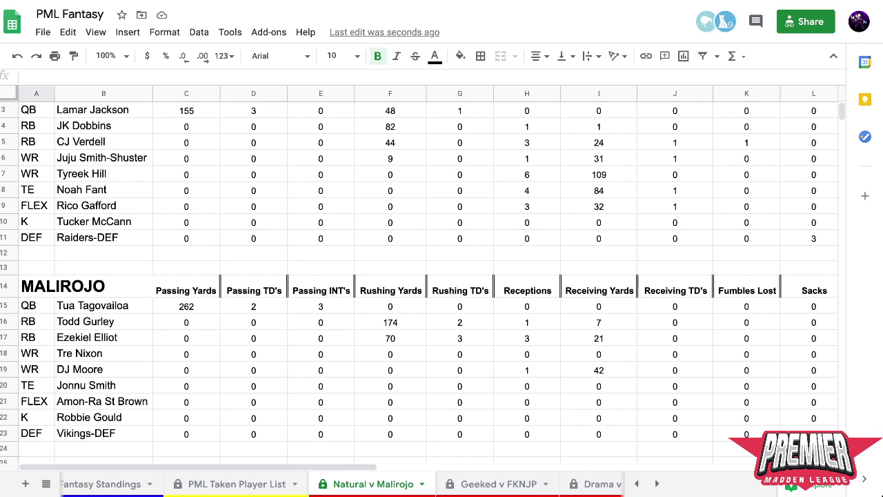
- Compare the stat rows of Malirojo's WR Tre Nixon and FLEX Amon-Ra St Brown
left_click(103, 353)
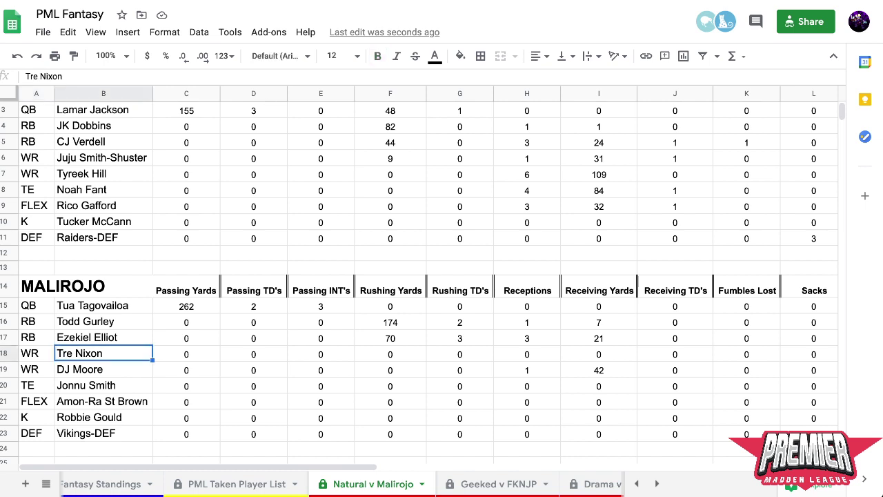
left_click(102, 400)
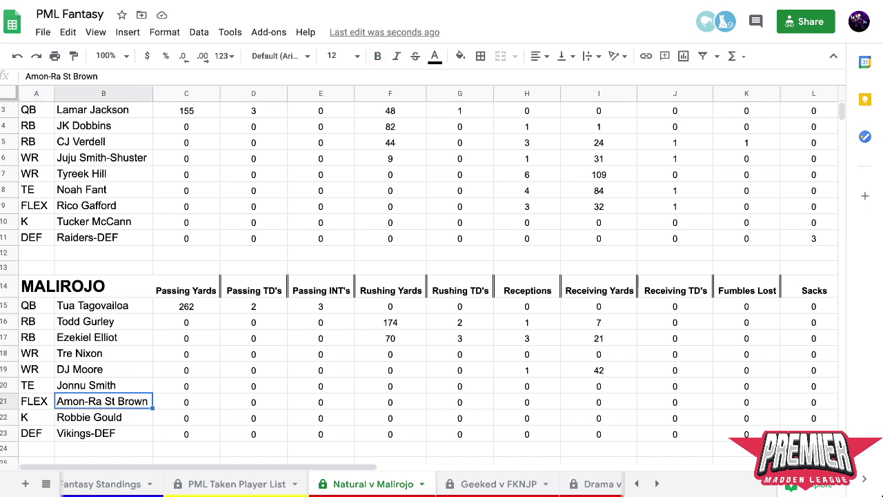
left_click(102, 352)
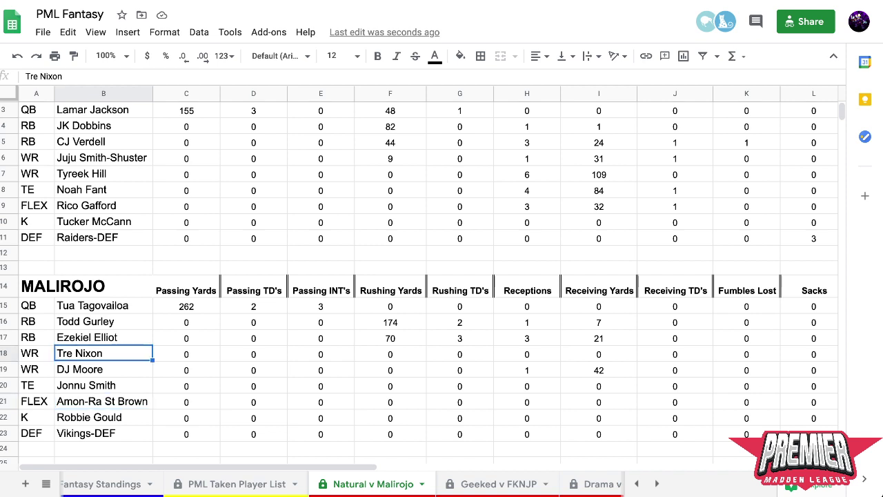
left_click(103, 401)
left_click(103, 352)
left_click(103, 401)
left_click(102, 353)
- Examine Malirojo's full lineup against Natural's, from the passing stats across to the player point totals
scroll(442, 276, "up", 1)
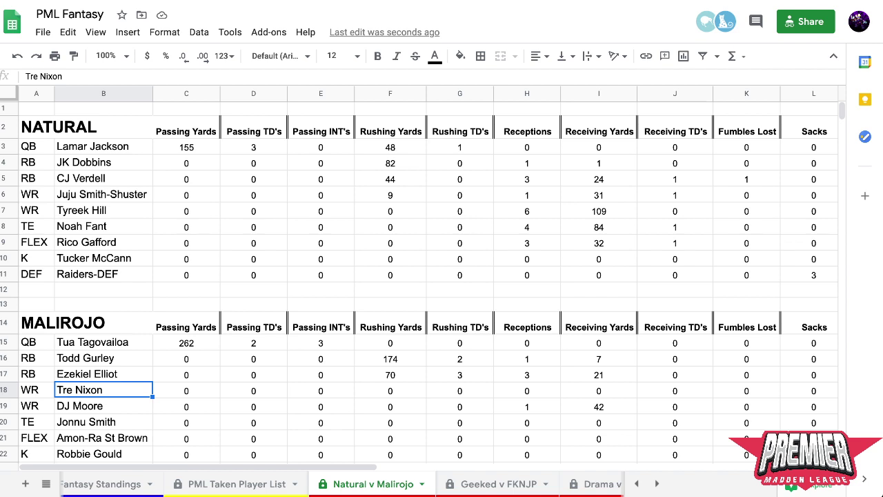
left_click(104, 289)
left_click(85, 322)
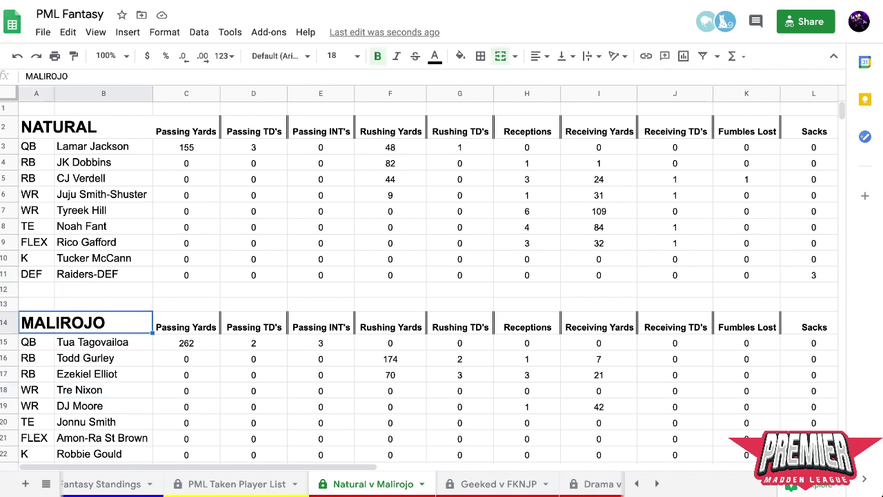
scroll(428, 283, "down", 1)
scroll(428, 283, "up", 1)
scroll(441, 276, "right", 10)
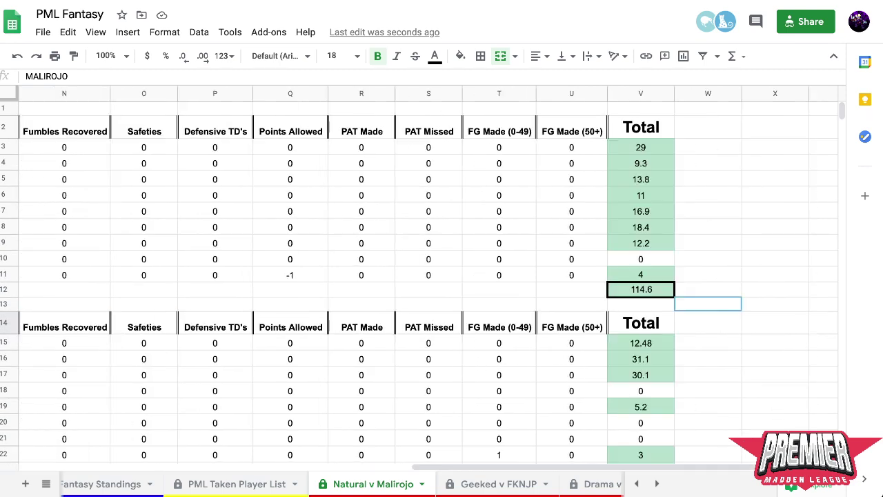
scroll(441, 276, "left", 10)
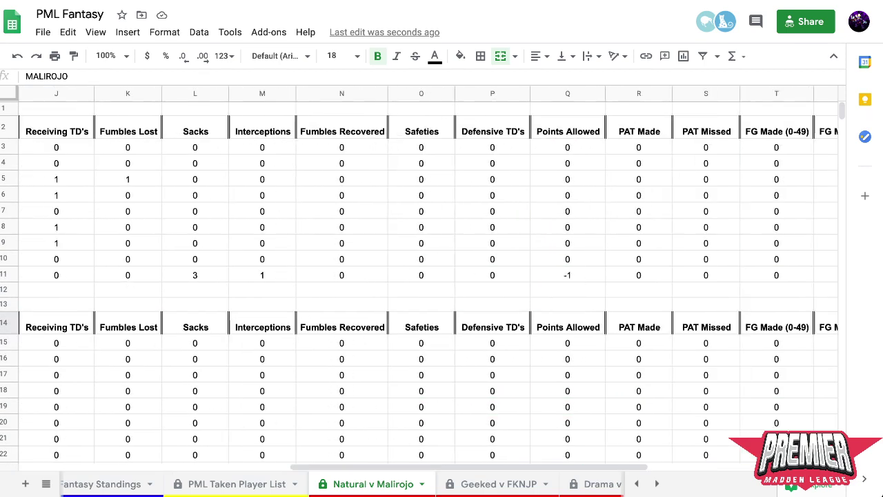
scroll(442, 276, "down", 1)
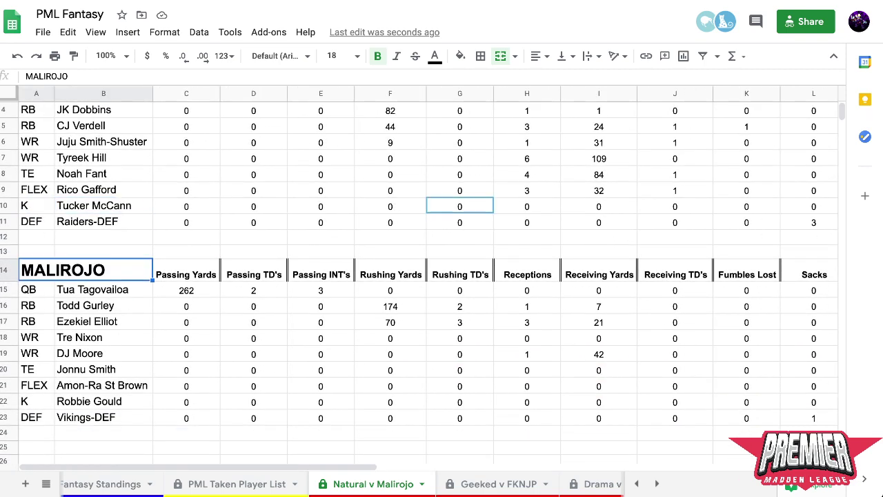
scroll(442, 276, "right", 10)
scroll(442, 276, "left", 10)
scroll(441, 276, "up", 1)
scroll(442, 276, "right", 10)
scroll(441, 276, "left", 10)
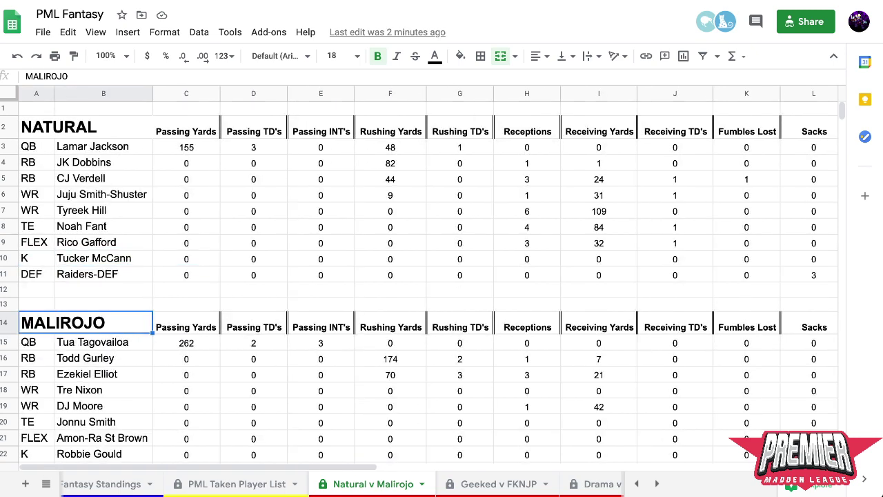
- Check Natural's kicker Tucker McCann, and compare both teams' overall scores in the Total column
left_click(103, 258)
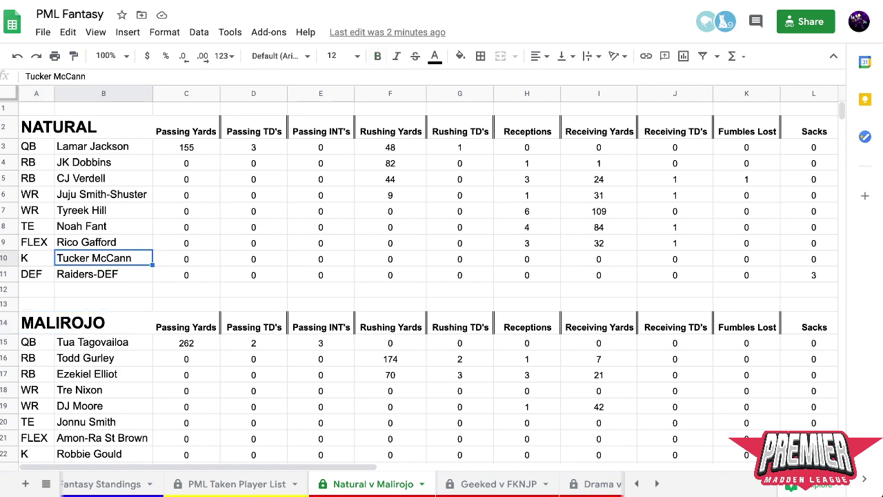
left_click(186, 289)
left_click(102, 304)
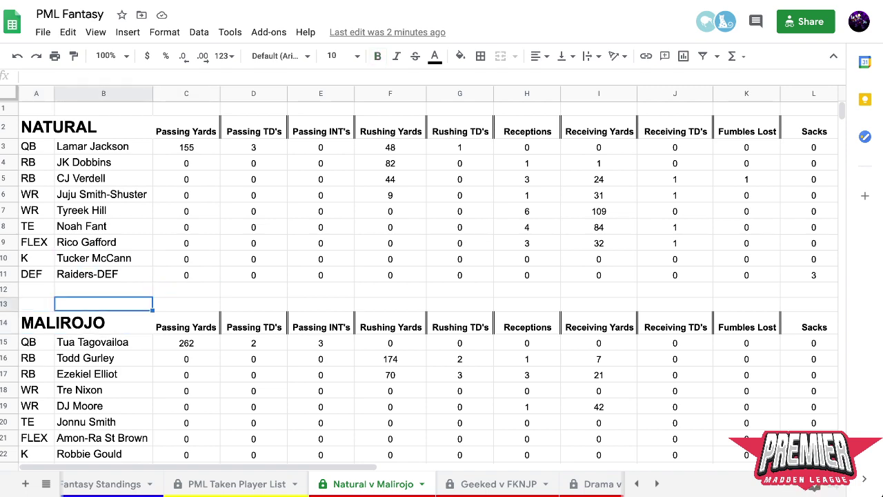
scroll(427, 283, "down", 3)
scroll(442, 276, "right", 10)
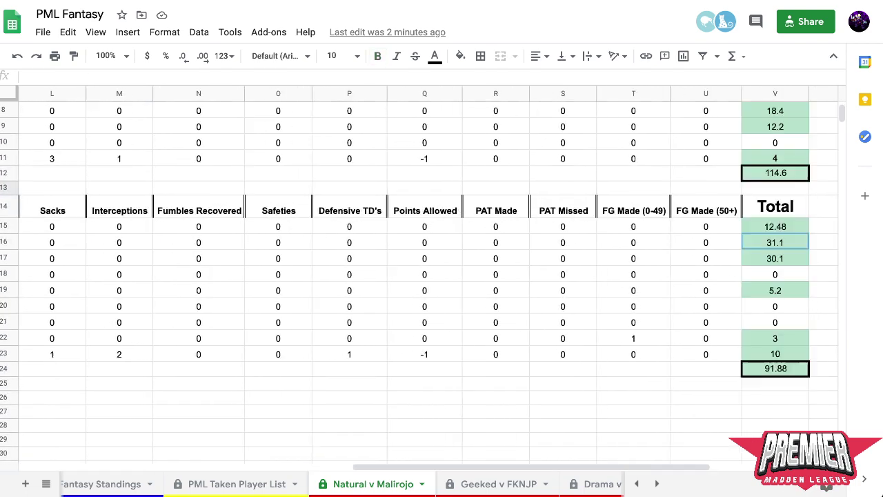
scroll(442, 276, "up", 1)
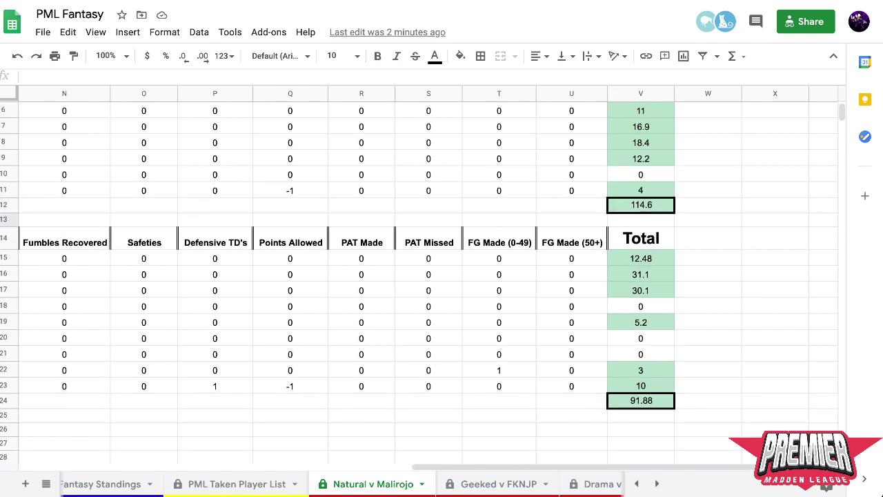
scroll(442, 276, "left", 10)
scroll(442, 276, "right", 12)
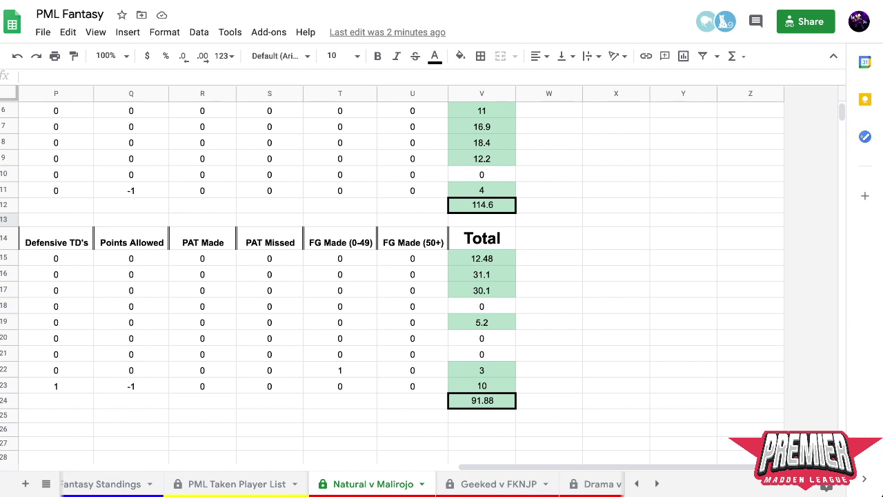
scroll(442, 276, "up", 1)
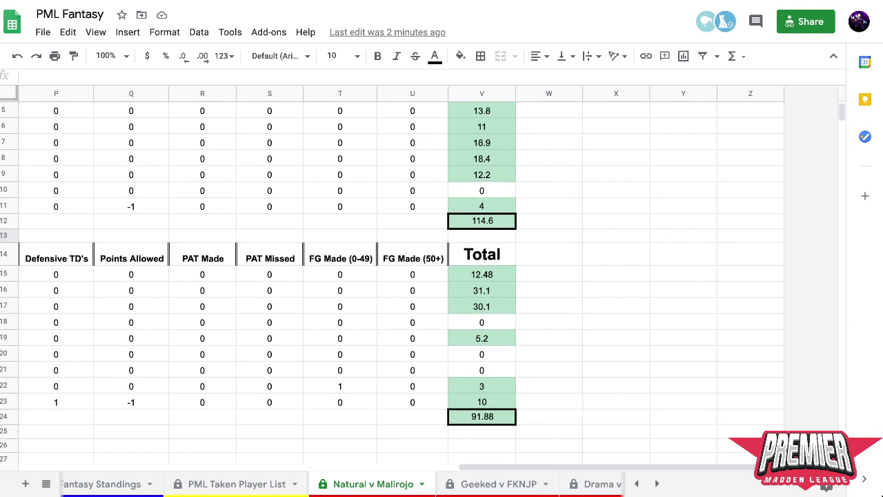
key("Right")
key("Right")
key("Right")
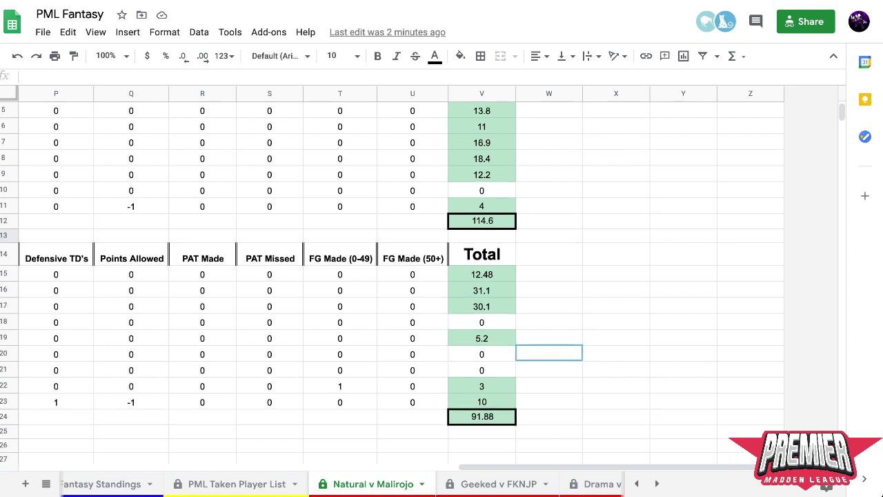
scroll(442, 276, "left", 10)
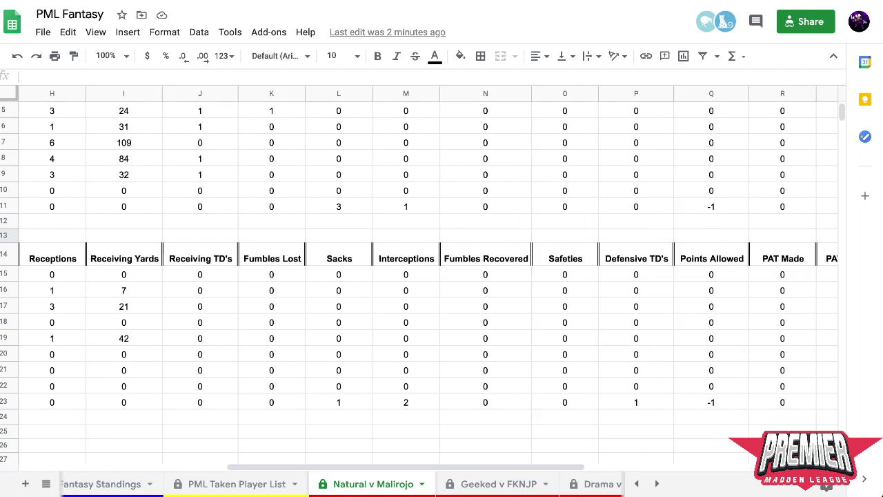
- Review the Natural and Malirojo lineups again together with each player's points in the Total column
left_click(103, 235)
scroll(419, 276, "up", 1)
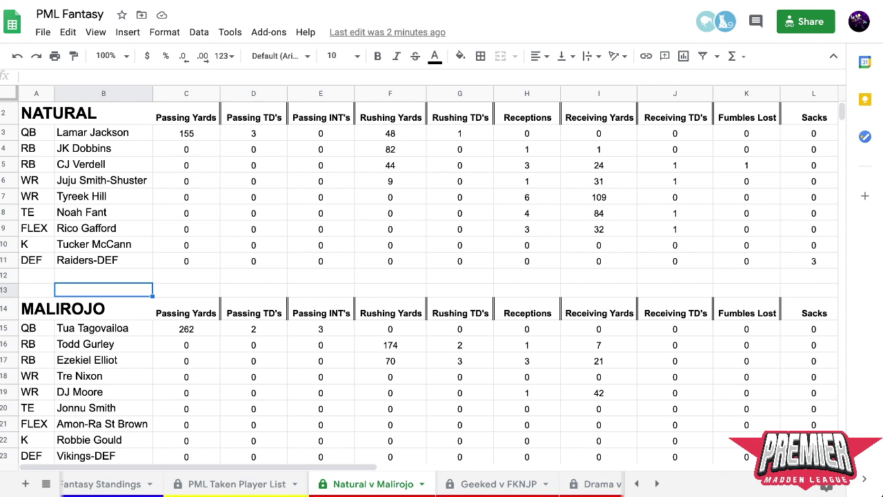
scroll(418, 283, "down", 1)
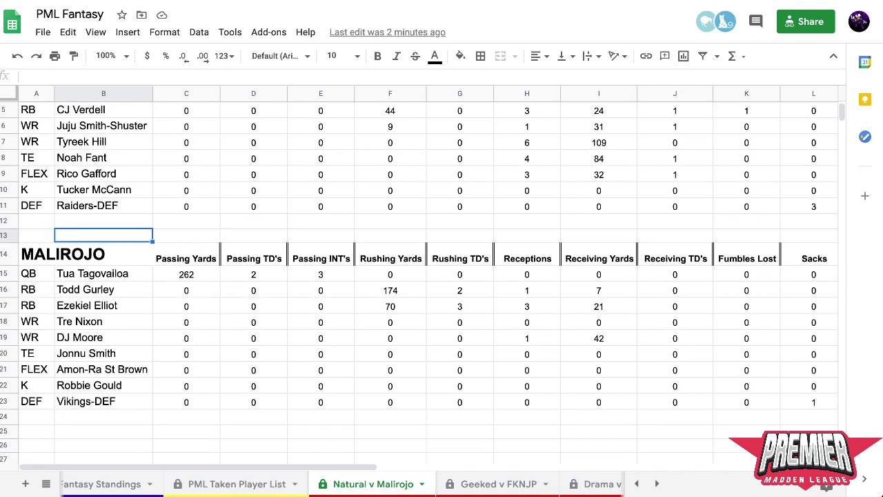
scroll(418, 283, "up", 1)
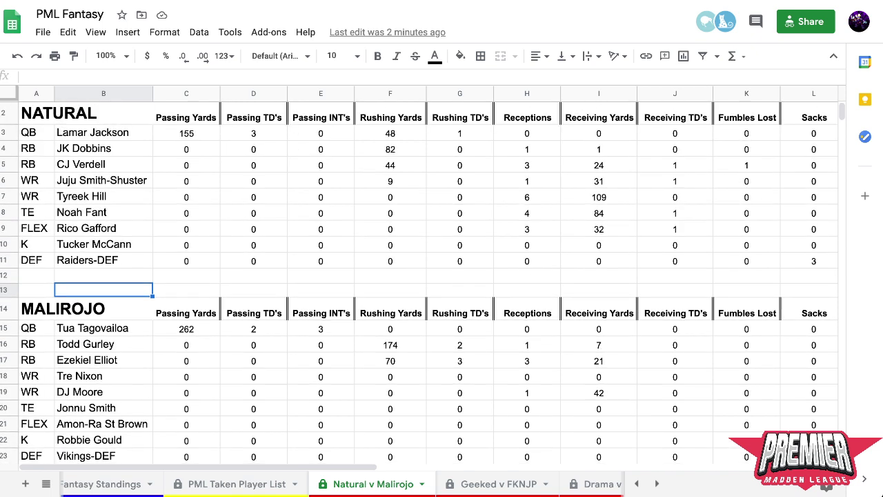
left_click(102, 275)
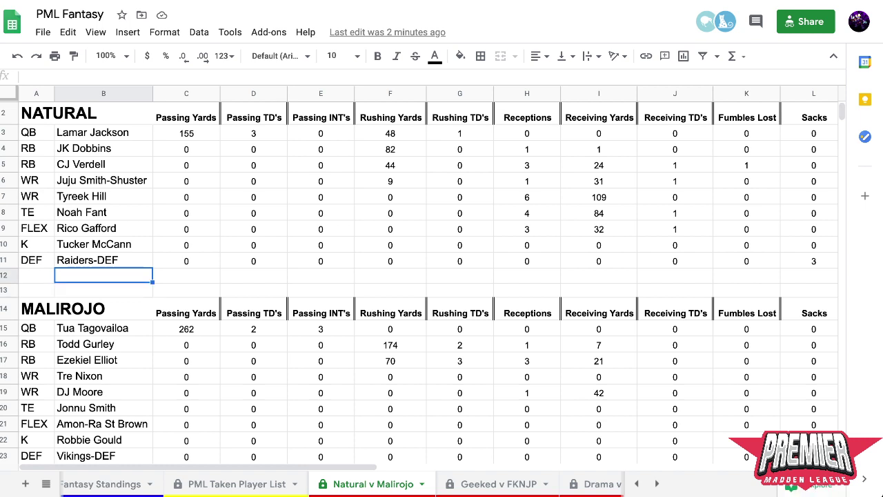
left_click(103, 289)
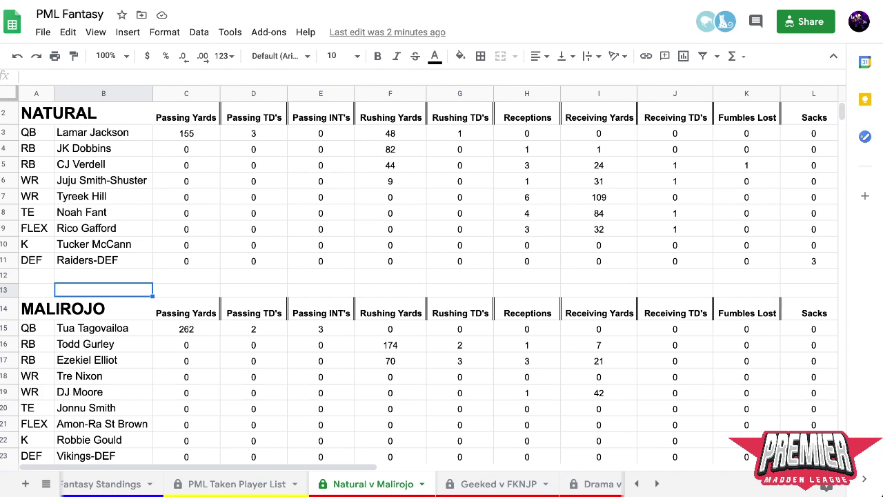
scroll(428, 276, "right", 10)
left_click(549, 408)
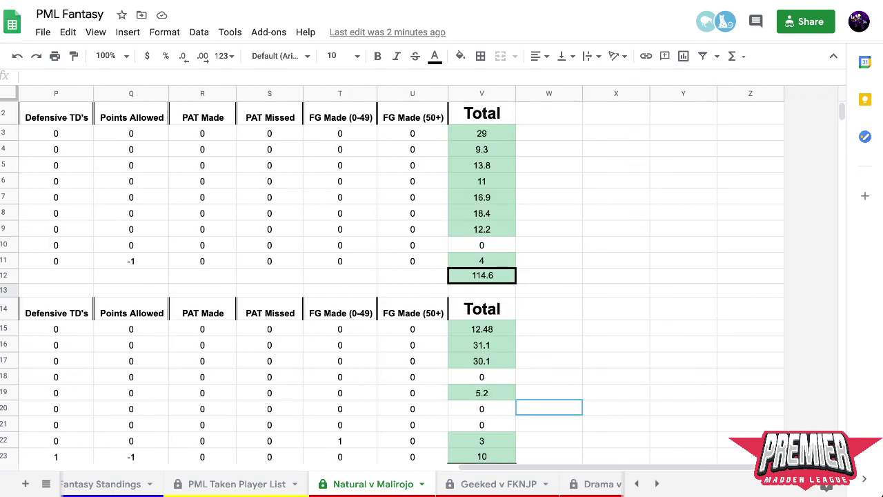
scroll(400, 276, "down", 2)
scroll(400, 276, "up", 1)
scroll(400, 276, "up", 1)
scroll(427, 276, "left", 10)
left_click(104, 290)
scroll(428, 276, "up", 1)
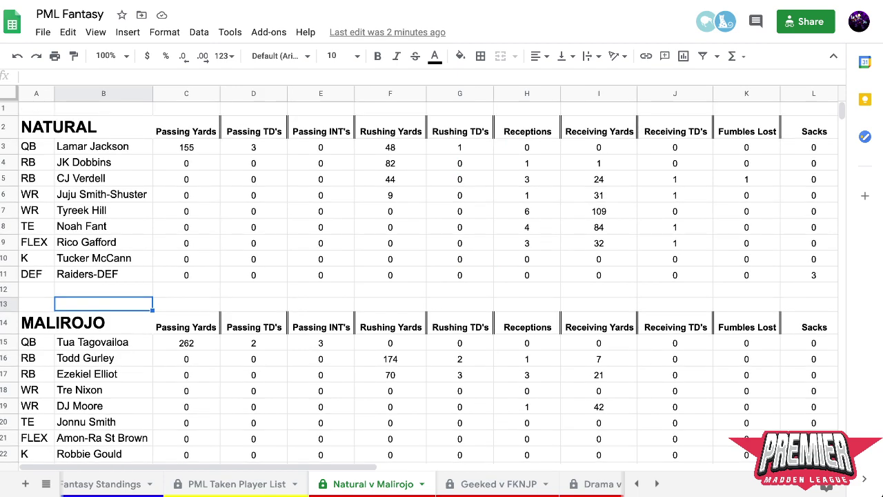
- Examine Natural's team total and the K and DEF rows, including their defensive and kicking stats
scroll(428, 276, "right", 10)
left_click(482, 289)
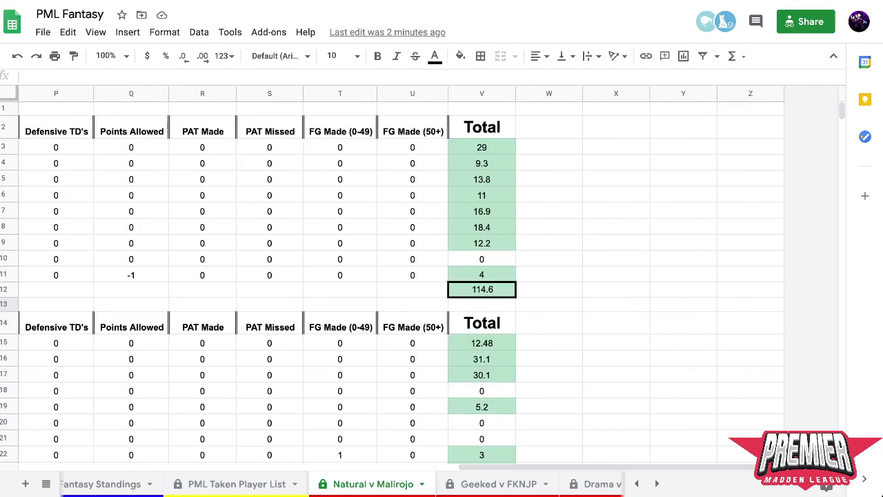
scroll(428, 276, "left", 10)
left_click(103, 258)
left_click(36, 258)
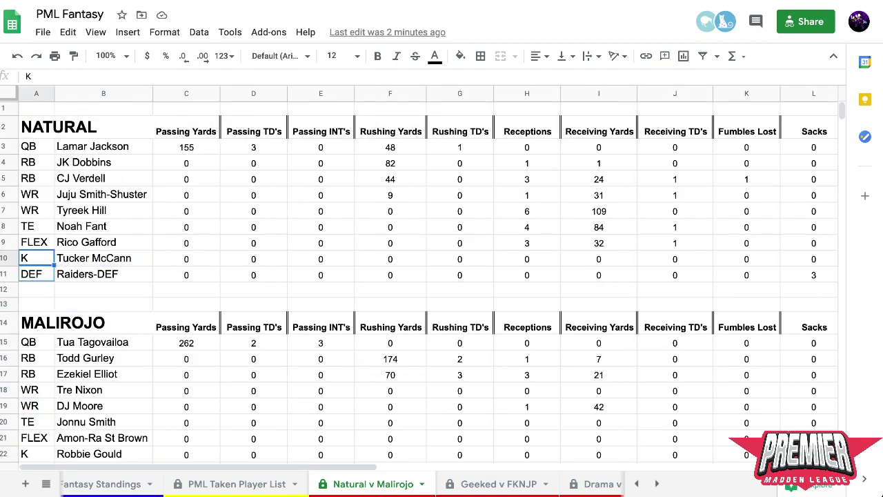
left_click(103, 258)
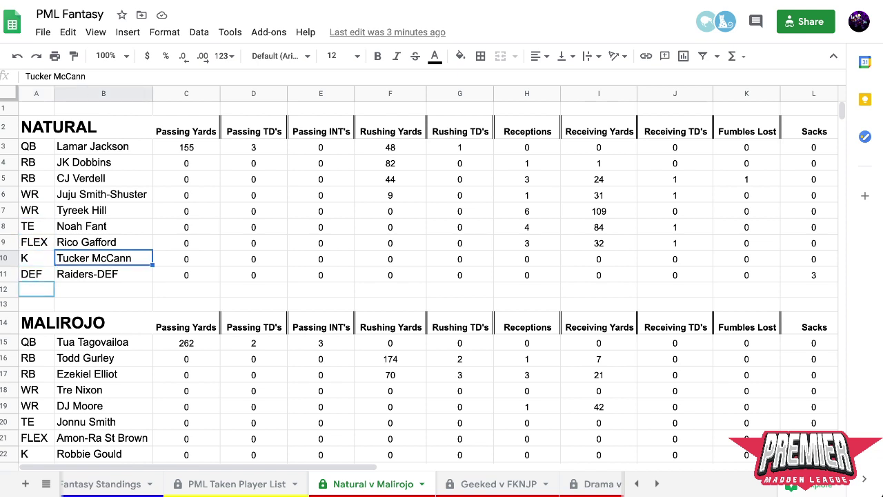
left_click(104, 274)
left_click(104, 258)
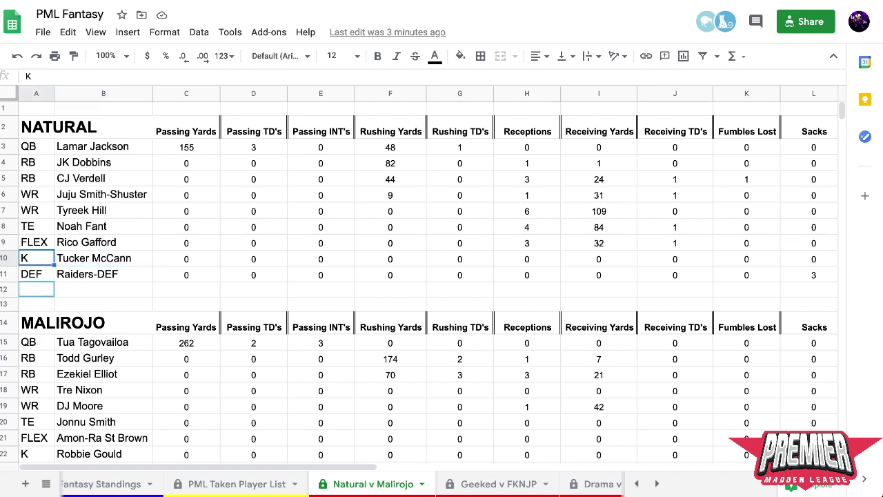
scroll(427, 276, "right", 10)
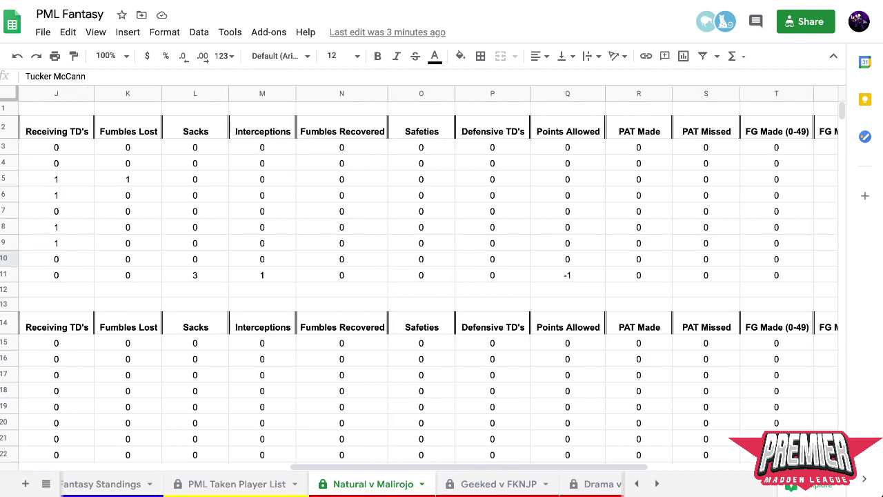
scroll(428, 276, "left", 10)
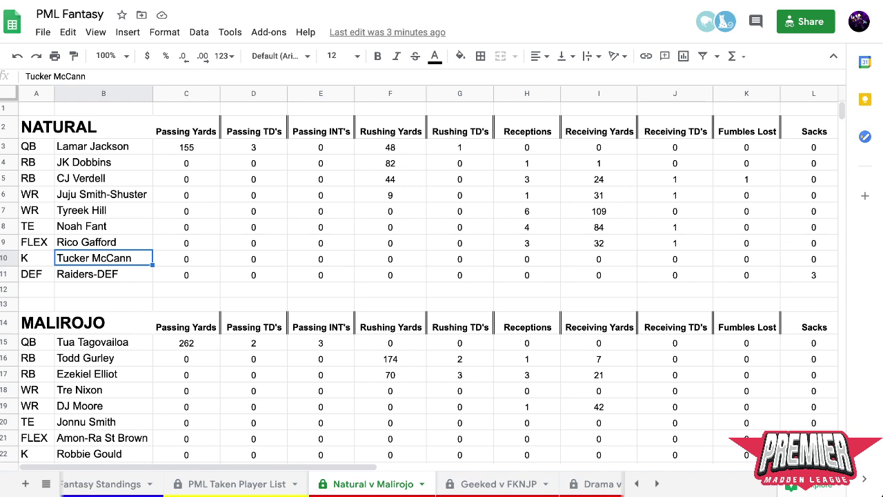
- Review Natural's players from QB Lamar Jackson to TE Noah Fant against their individual point totals
left_click_drag(103, 147, 104, 226)
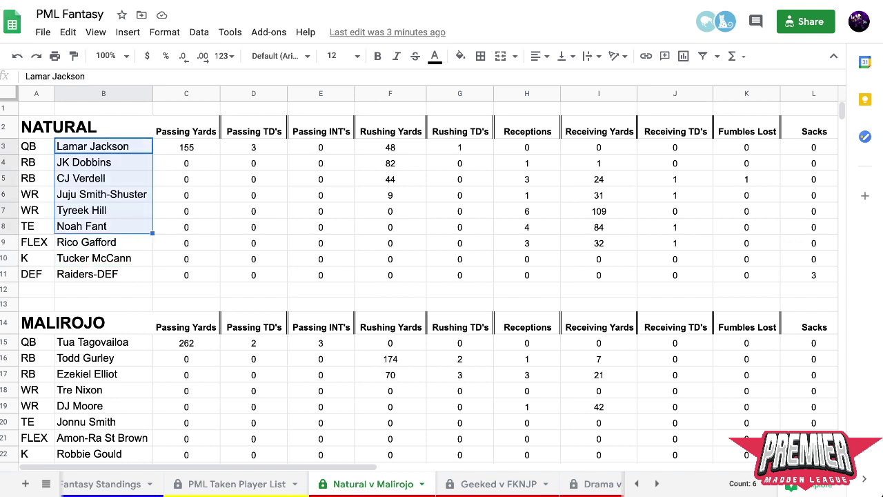
left_click(186, 211)
scroll(442, 276, "right", 10)
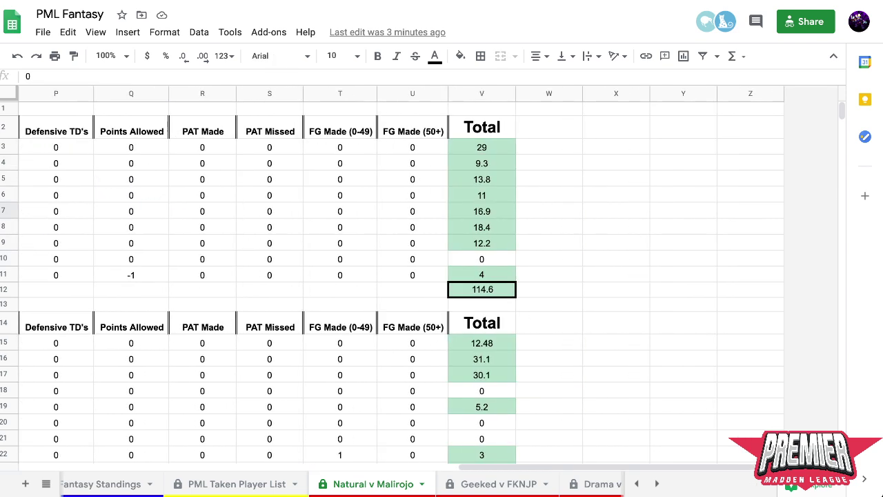
scroll(442, 276, "left", 1)
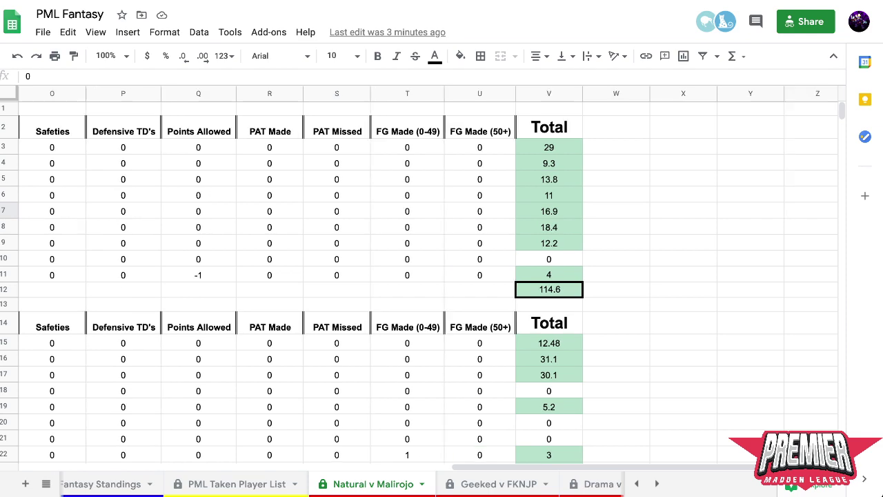
scroll(441, 276, "left", 10)
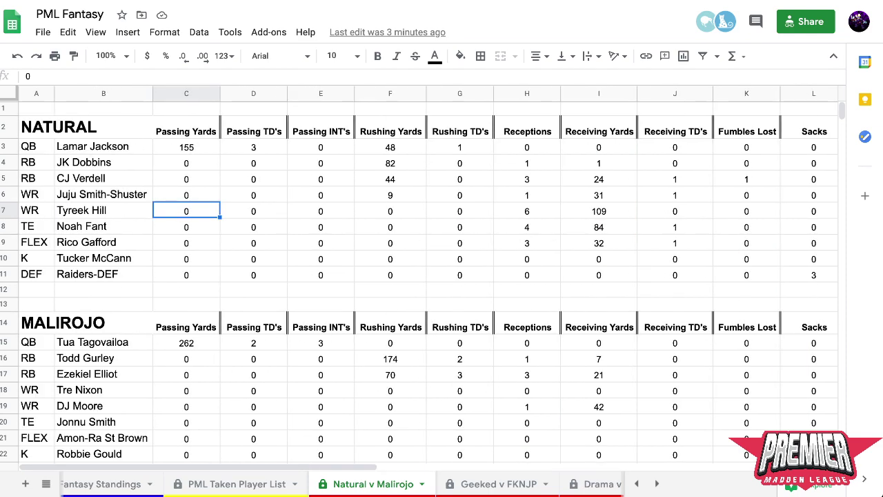
scroll(429, 278, "right", 10)
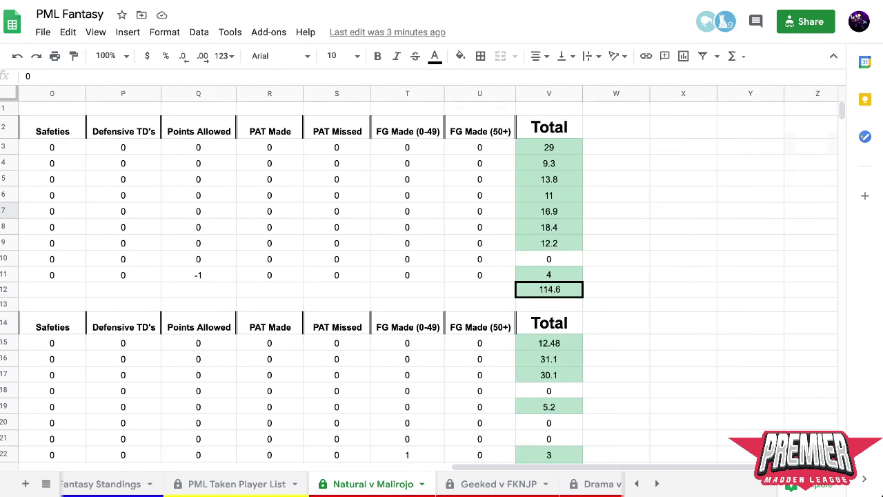
- Examine Natural's passing, rushing and receiving stats, starting from quarterback Lamar Jackson's passing yards
scroll(442, 276, "right", 1)
scroll(442, 276, "left", 10)
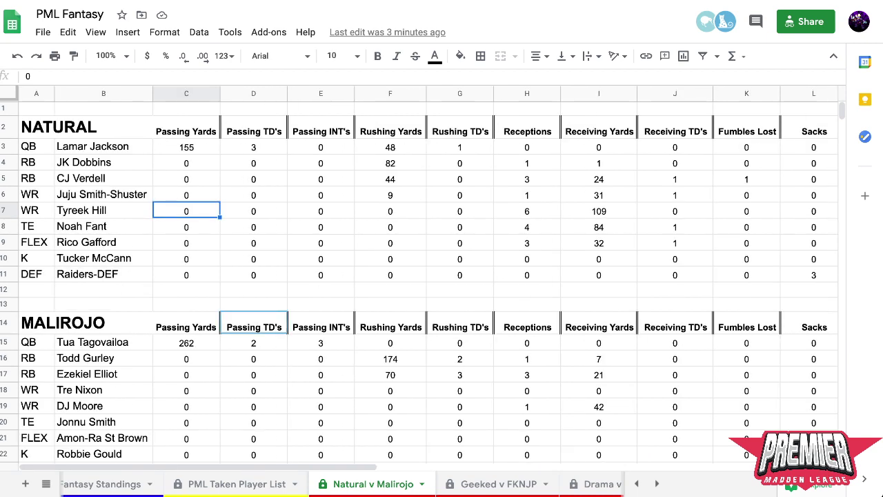
scroll(442, 276, "right", 3)
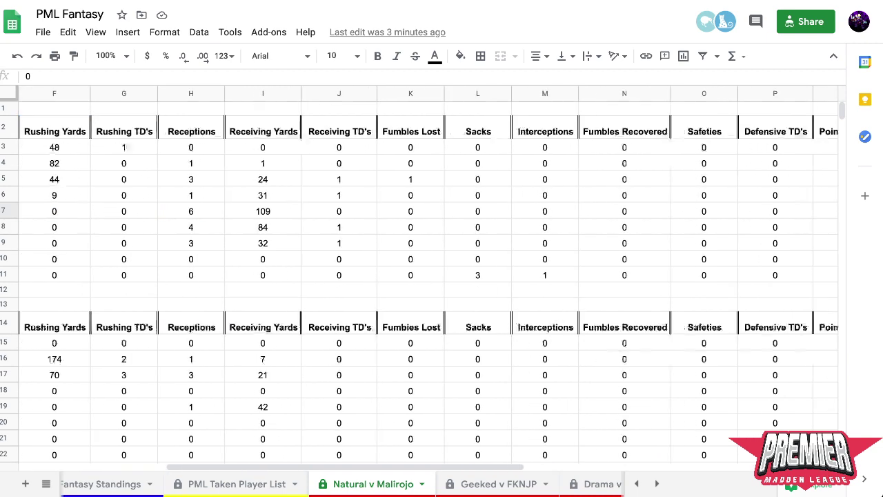
scroll(442, 276, "left", 3)
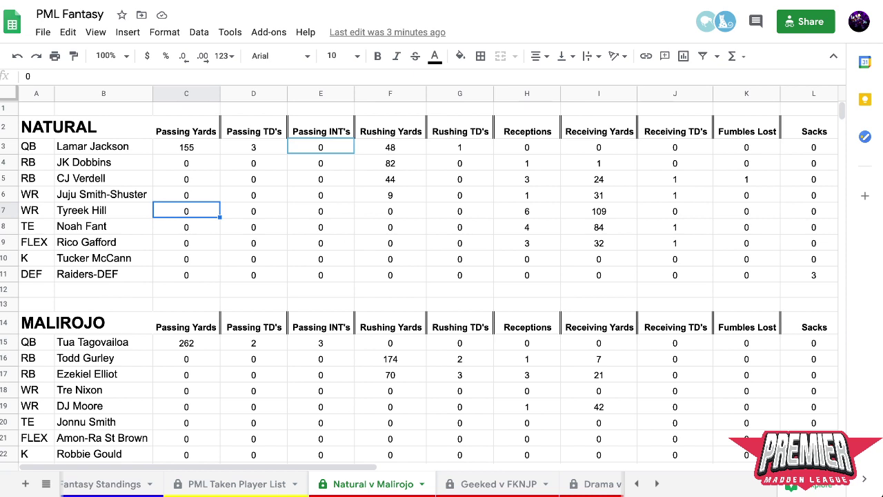
left_click(186, 147)
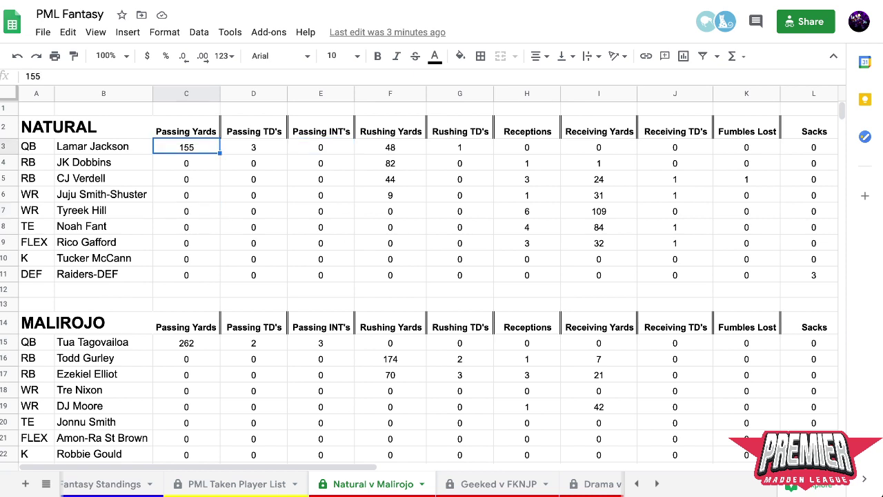
scroll(441, 276, "right", 6)
scroll(441, 276, "left", 6)
scroll(429, 278, "right", 3)
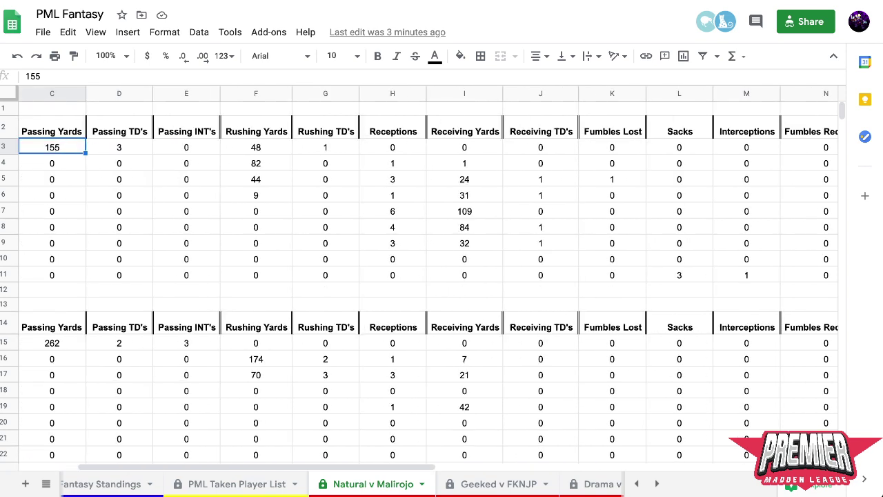
scroll(441, 276, "right", 10)
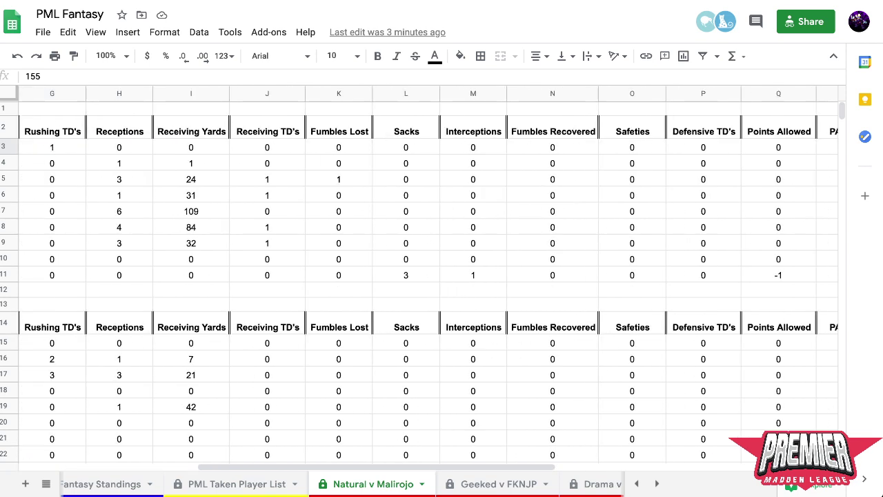
- Compare the Natural and Malirojo team totals, and match Malirojo's lineup to the individual points
scroll(442, 276, "down", 1)
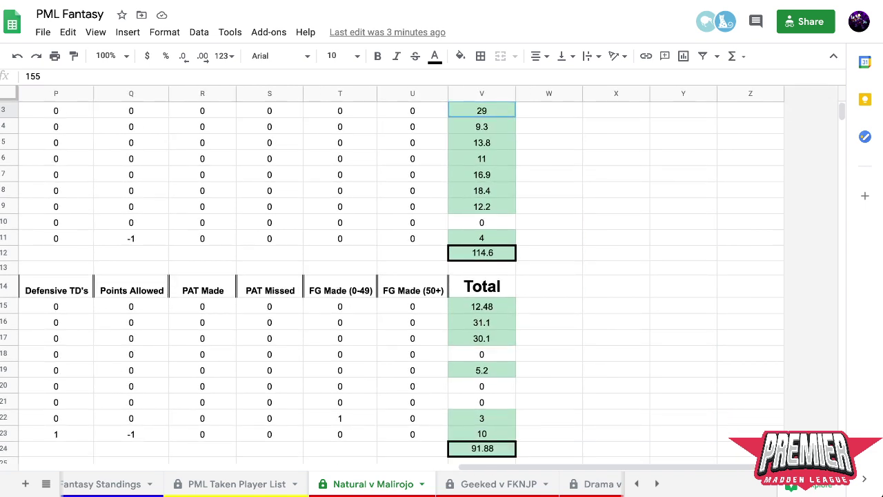
scroll(441, 276, "down", 2)
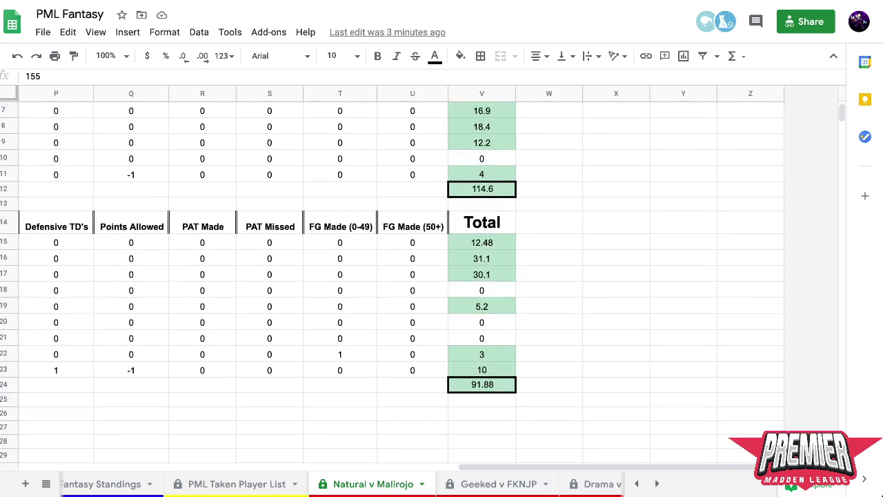
scroll(441, 276, "left", 10)
scroll(442, 276, "right", 6)
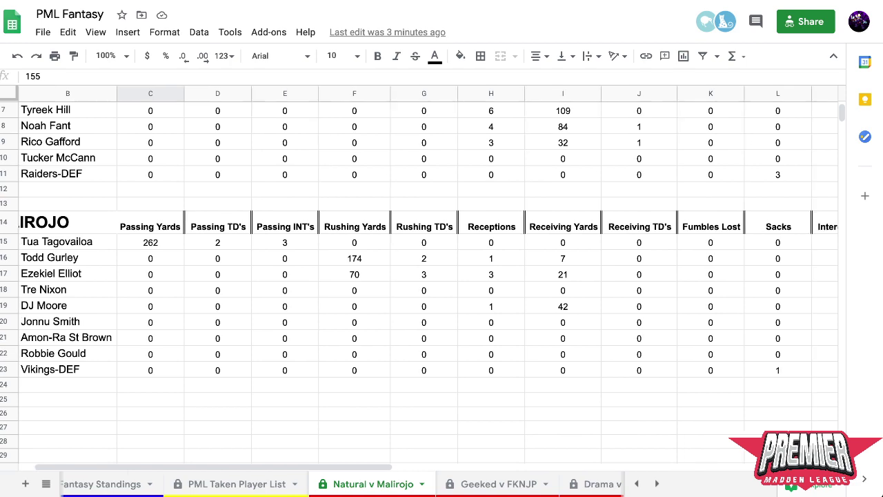
scroll(442, 276, "right", 1)
scroll(442, 276, "up", 2)
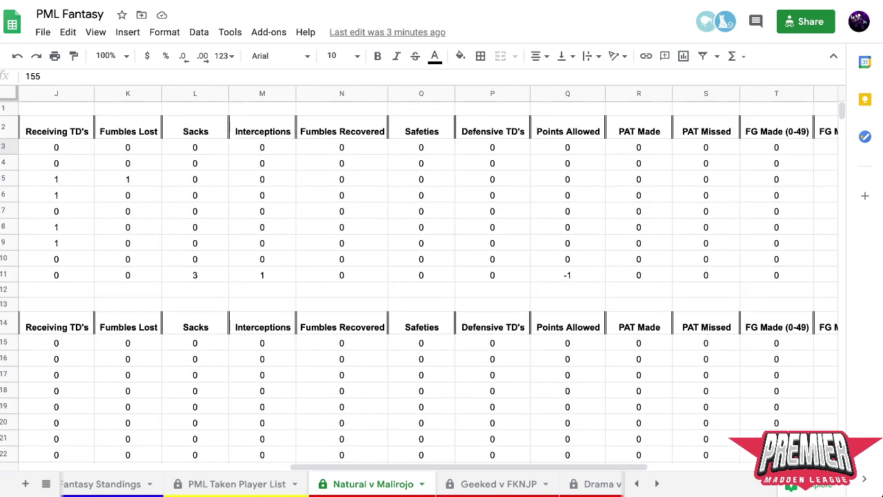
scroll(441, 276, "right", 5)
scroll(441, 276, "left", 12)
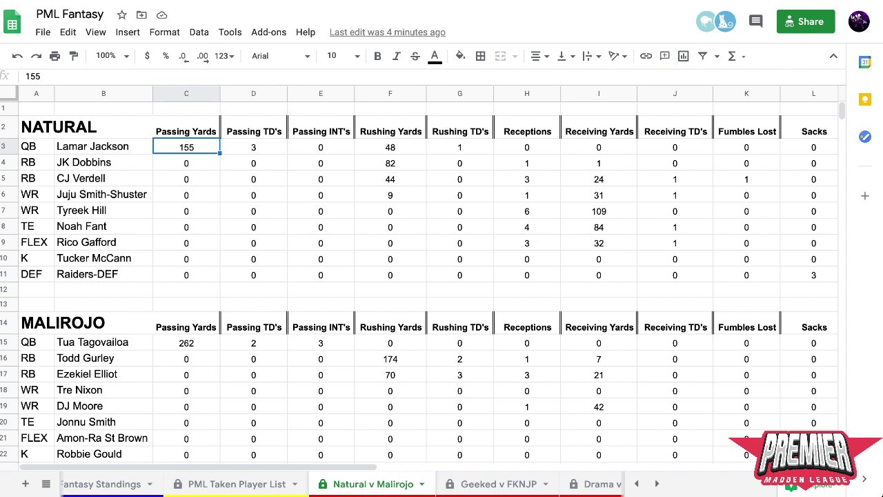
- Review the stat columns of both teams from Rushing Yards through FG Made (50+) to the points in the Total column
scroll(428, 276, "right", 10)
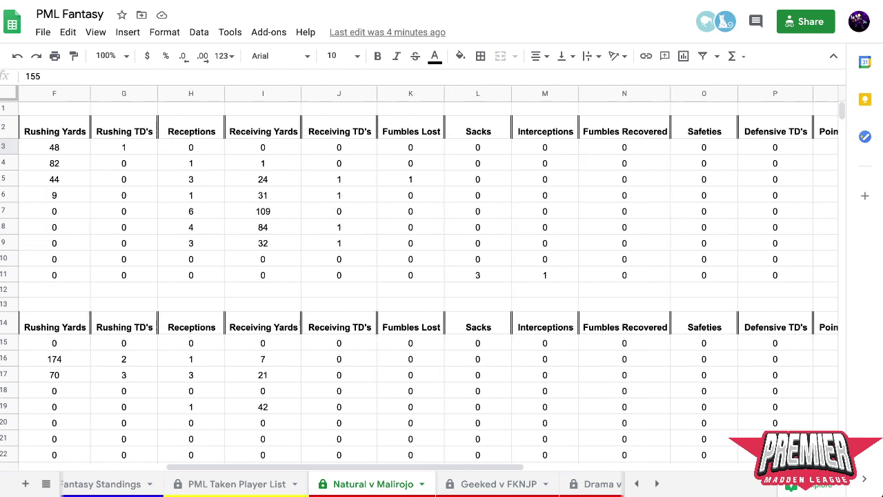
scroll(427, 276, "right", 6)
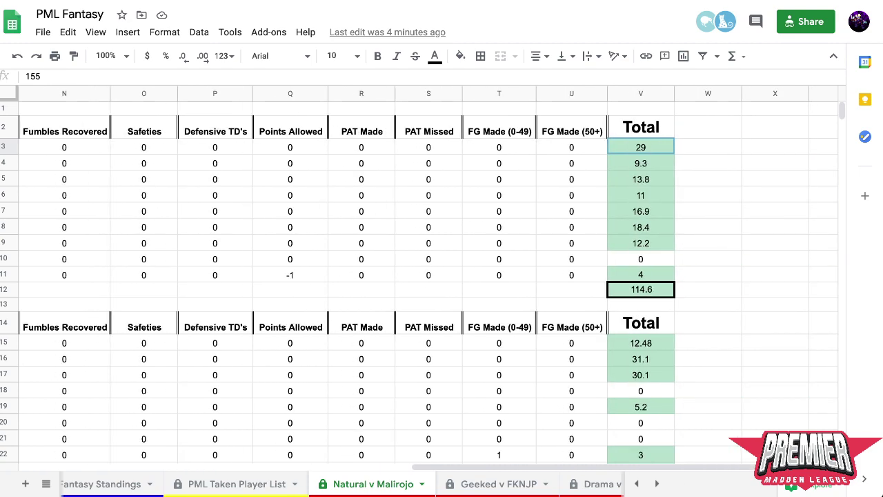
scroll(428, 276, "left", 15)
scroll(427, 276, "down", 2)
scroll(427, 276, "up", 1)
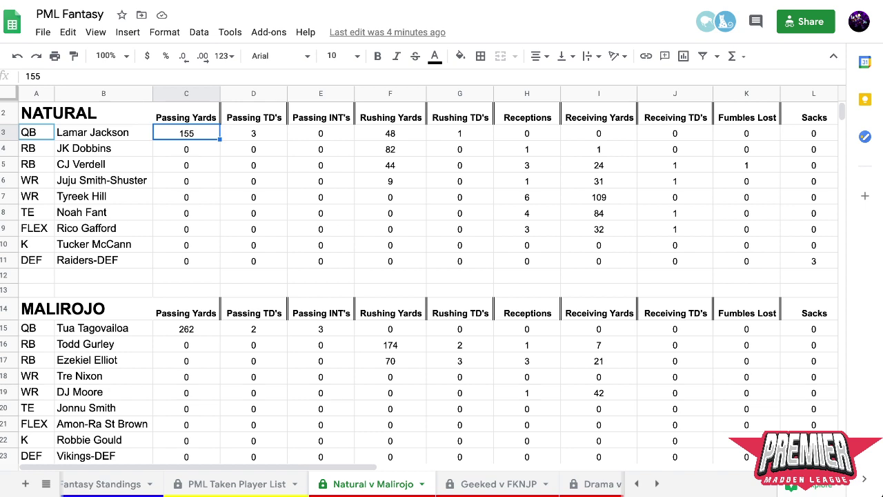
scroll(428, 281, "down", 1)
scroll(428, 282, "up", 2)
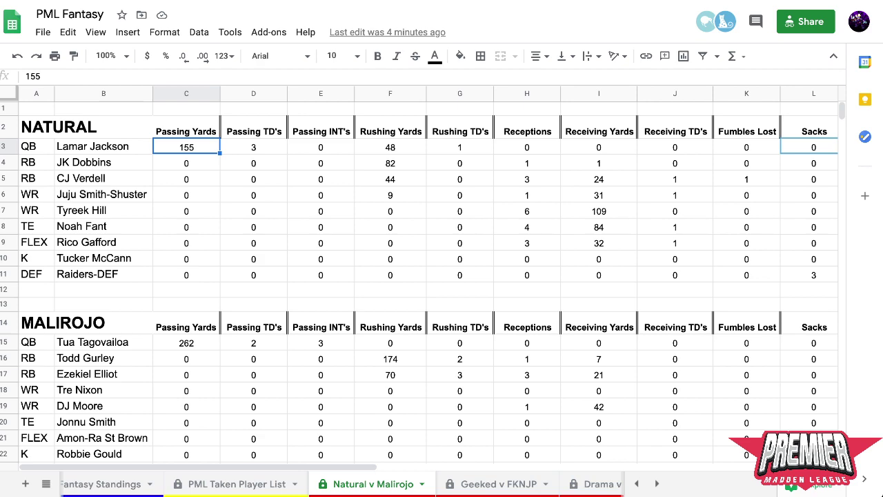
scroll(442, 276, "right", 5)
scroll(442, 276, "right", 5)
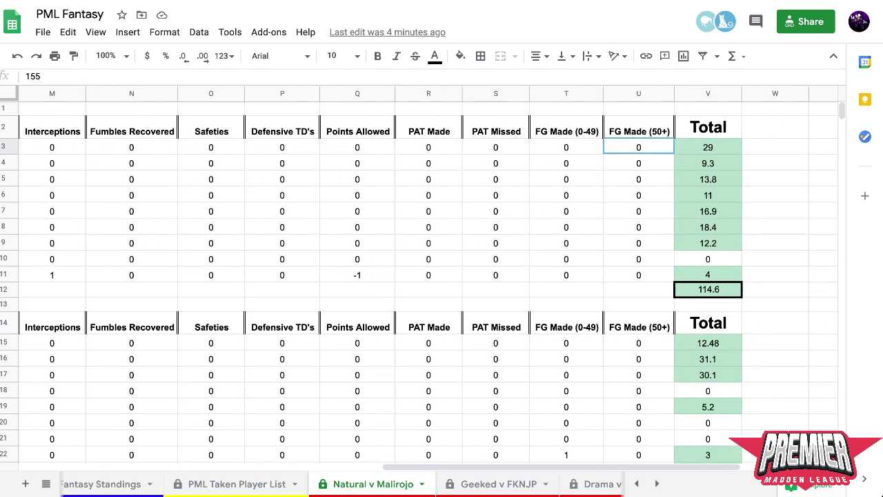
- Check Natural's lineup from quarterback to defense against its points, and compare its team total with Malirojo's
scroll(442, 276, "left", 9)
scroll(442, 276, "left", 2)
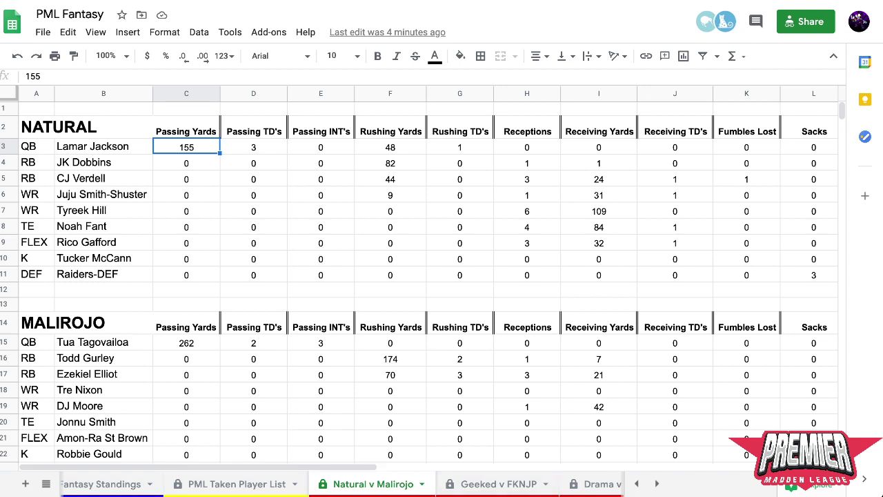
scroll(441, 276, "right", 4)
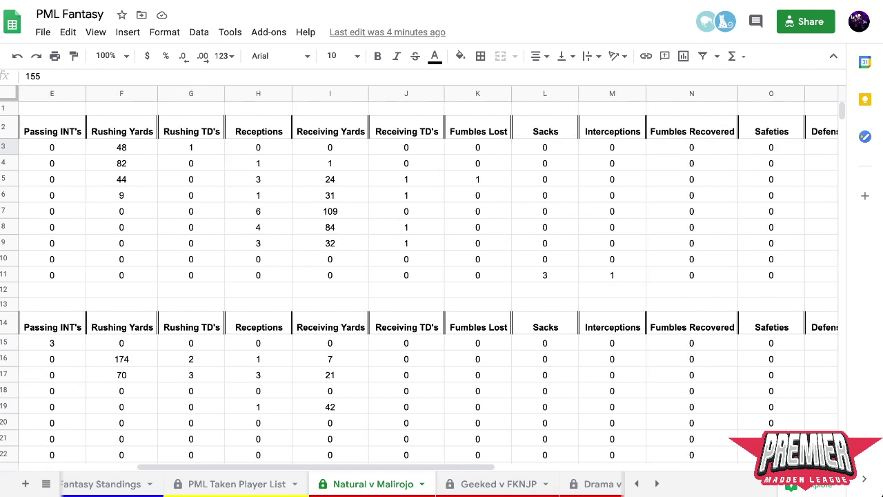
scroll(442, 276, "left", 4)
scroll(442, 276, "right", 15)
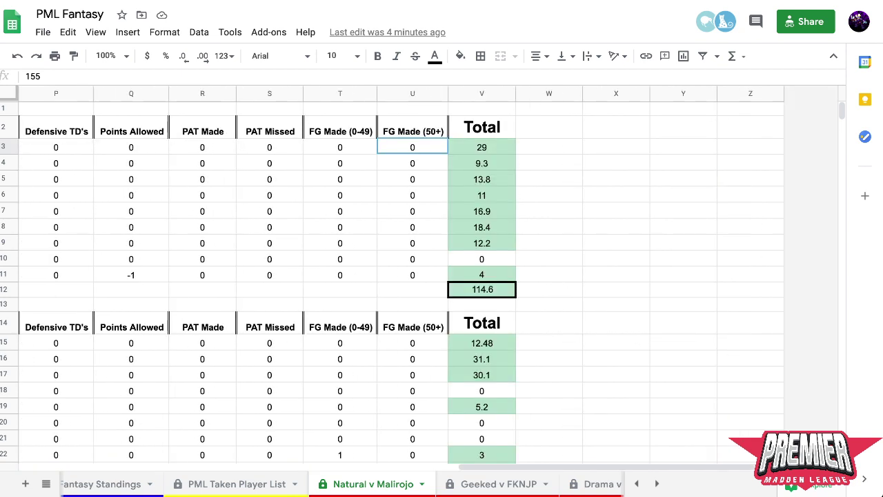
scroll(391, 283, "down", 3)
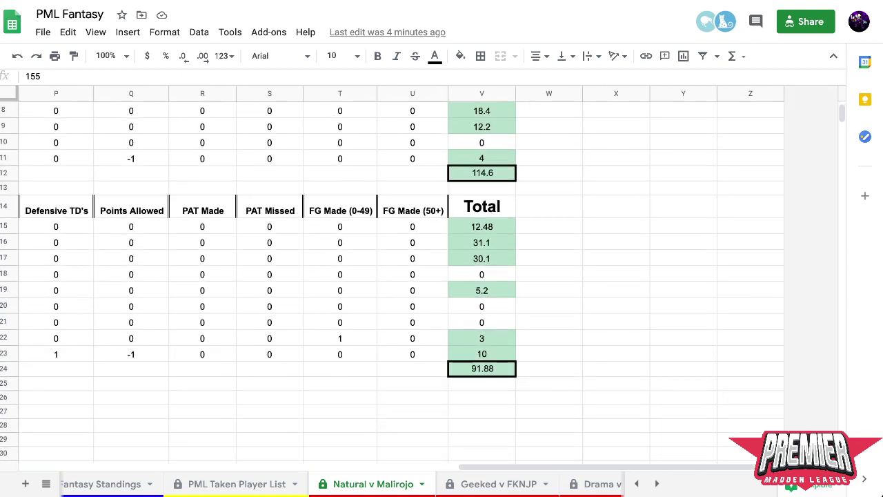
scroll(392, 282, "up", 1)
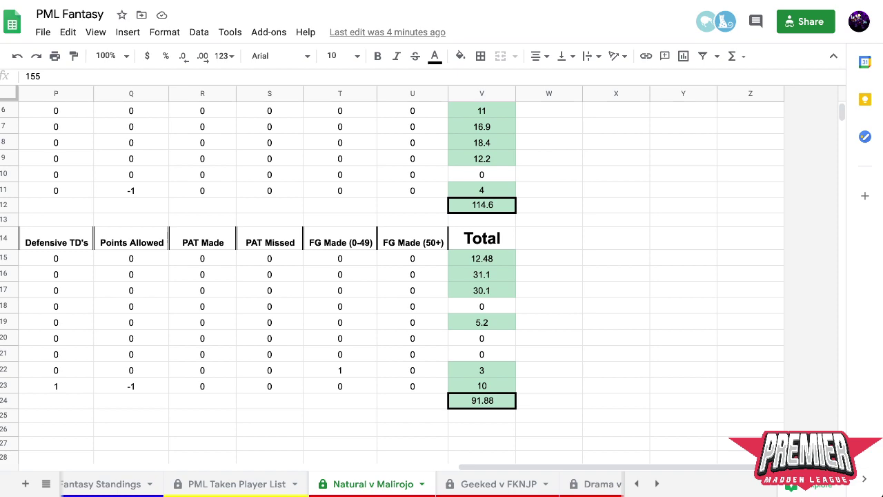
- Review Malirojo's players from QB Tua Tagovailoa to Vikings-DEF against their individual points and the team total
scroll(392, 282, "left", 15)
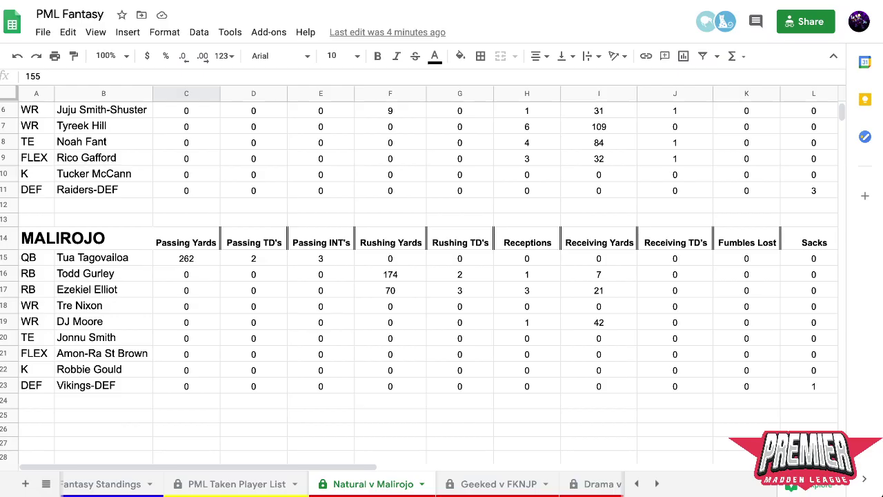
scroll(441, 276, "right", 15)
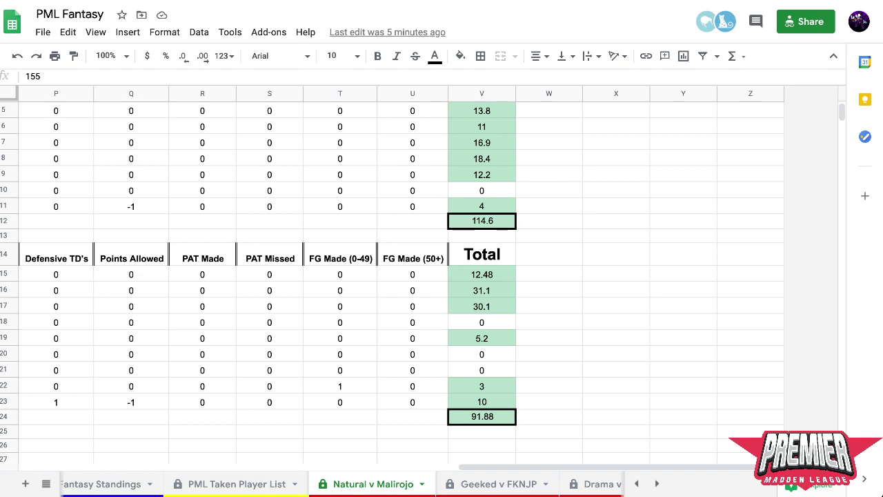
scroll(441, 276, "left", 8)
scroll(441, 276, "left", 8)
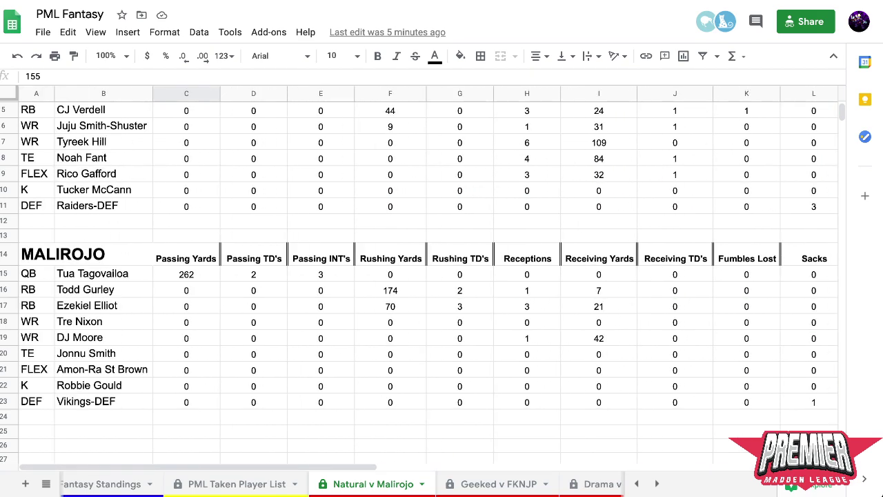
scroll(442, 276, "right", 10)
scroll(441, 276, "up", 1)
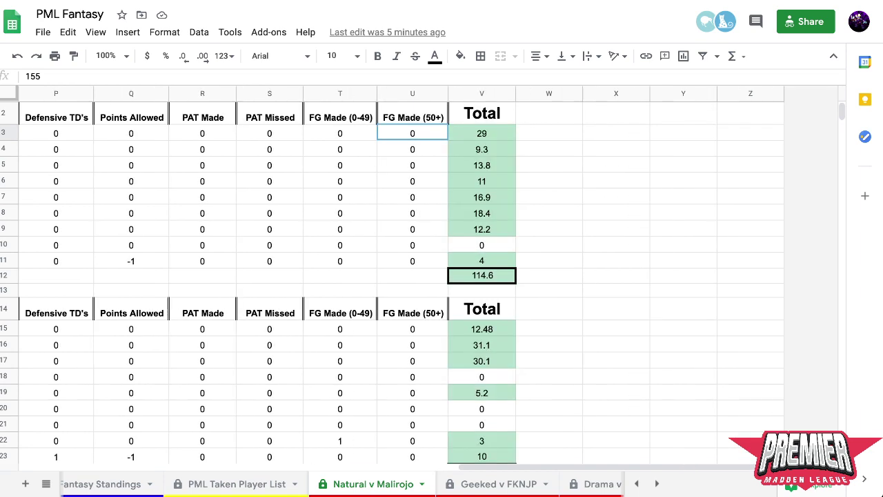
scroll(442, 276, "down", 1)
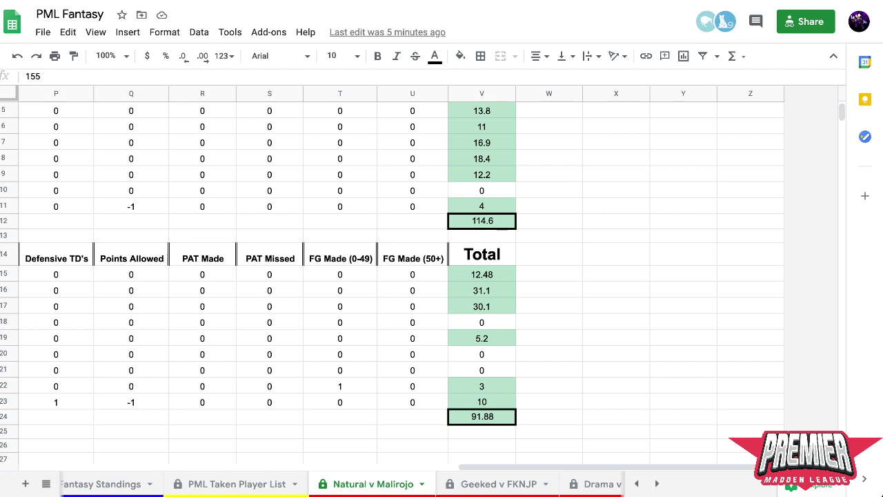
- Examine both teams' defensive and kicking stats alongside the Total column, down to Malirojo's team total
scroll(442, 276, "left", 10)
scroll(441, 276, "up", 1)
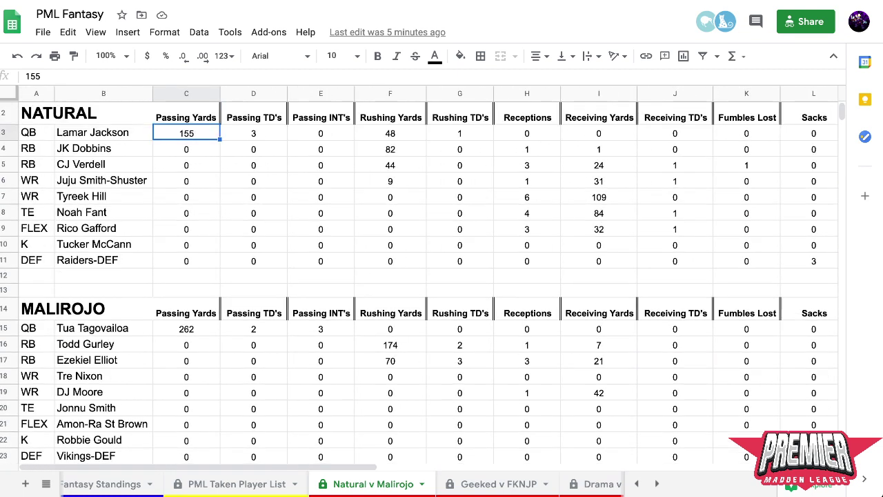
scroll(427, 276, "right", 10)
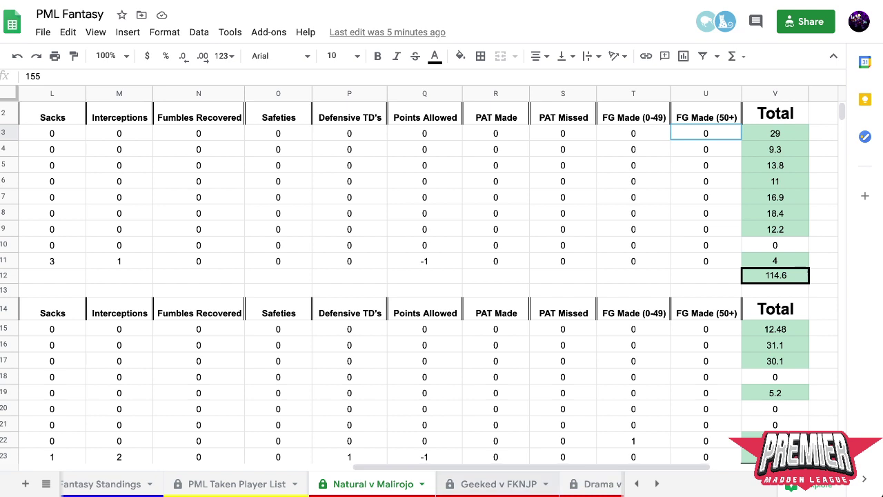
scroll(428, 276, "right", 4)
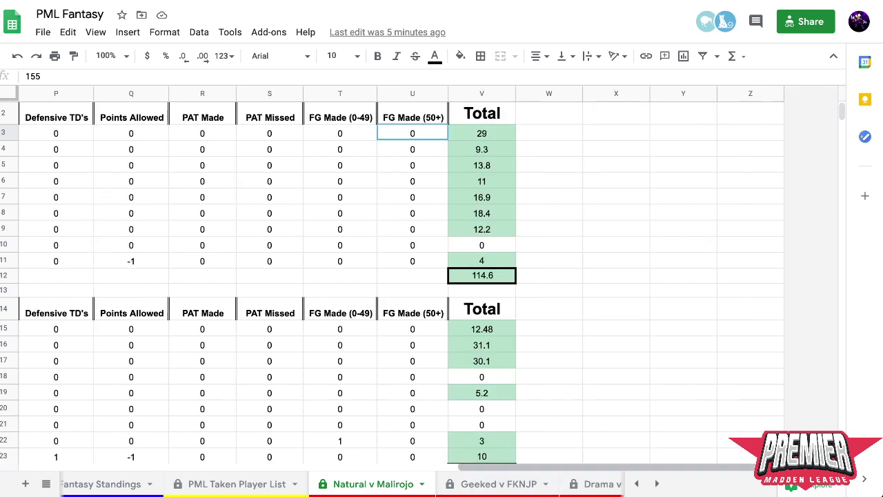
scroll(428, 276, "down", 1)
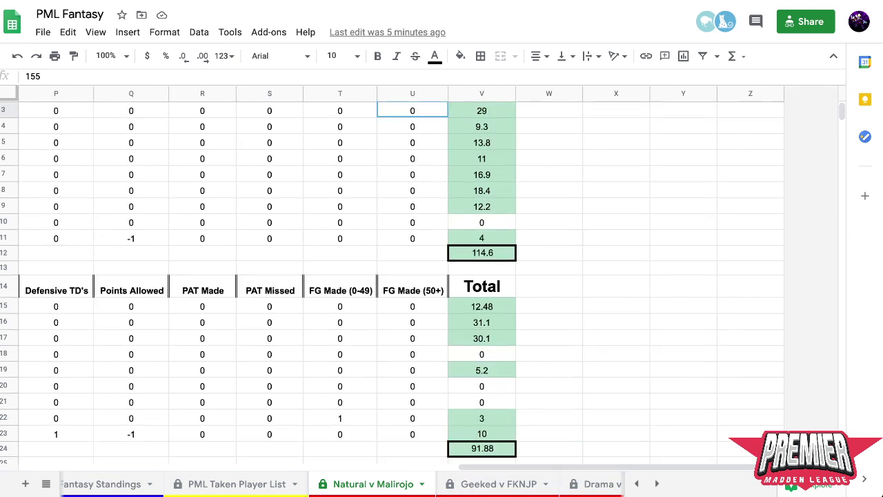
scroll(428, 276, "down", 2)
scroll(428, 276, "up", 1)
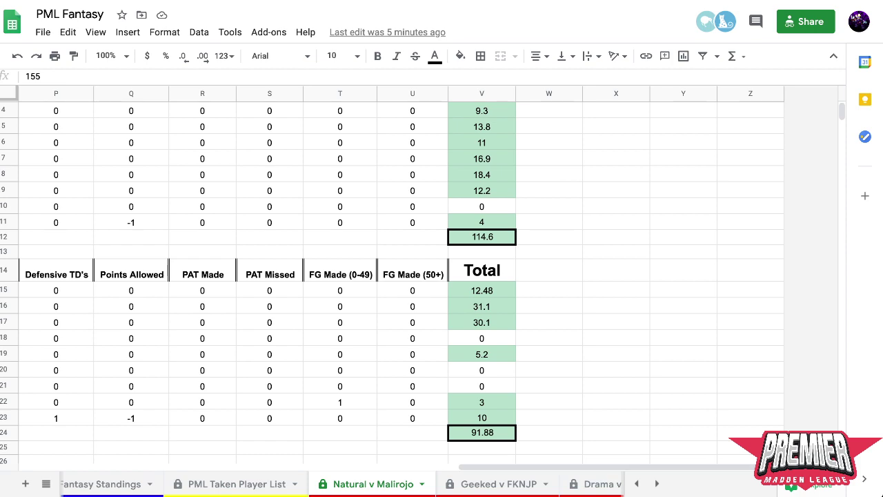
- Look over both lineups and the team totals once more, and switch to the Geeked v FKNJP matchup sheet
scroll(442, 276, "left", 10)
scroll(441, 276, "down", 1)
scroll(419, 283, "up", 3)
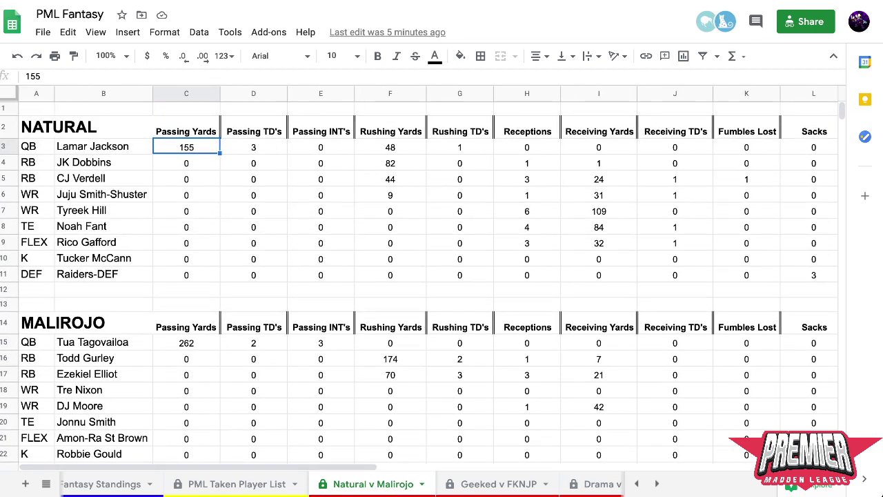
scroll(442, 276, "right", 10)
scroll(442, 276, "left", 15)
scroll(442, 276, "down", 1)
scroll(442, 276, "down", 1)
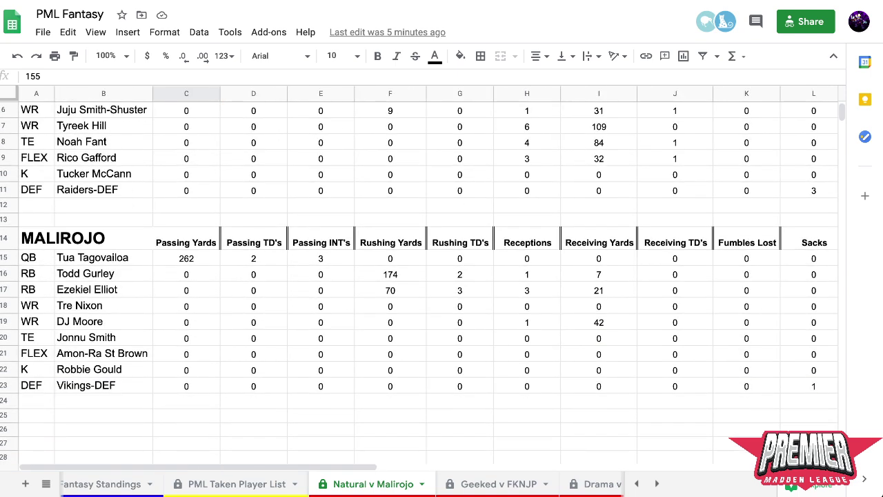
scroll(441, 276, "right", 10)
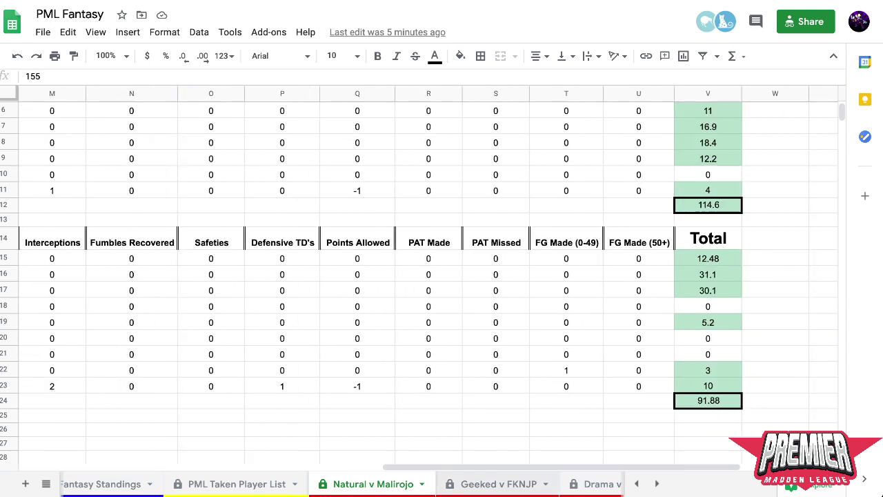
left_click(498, 484)
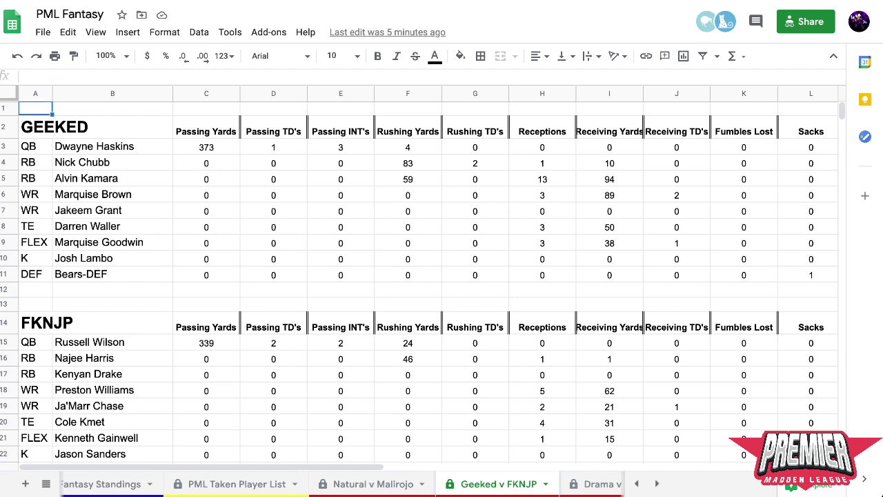
- Look over the Geeked and FKNJP lineups with their player stats, down to both team totals
scroll(419, 282, "down", 1)
left_click(340, 245)
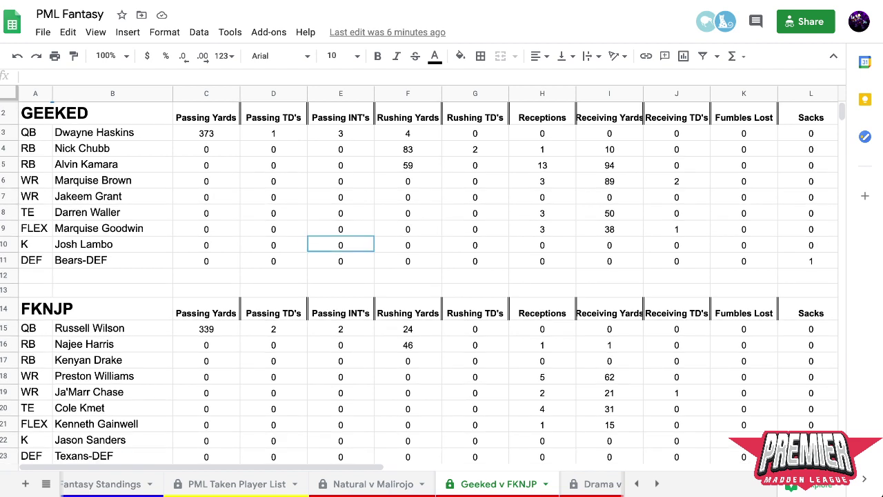
scroll(419, 281, "up", 1)
left_click(340, 194)
left_click(408, 195)
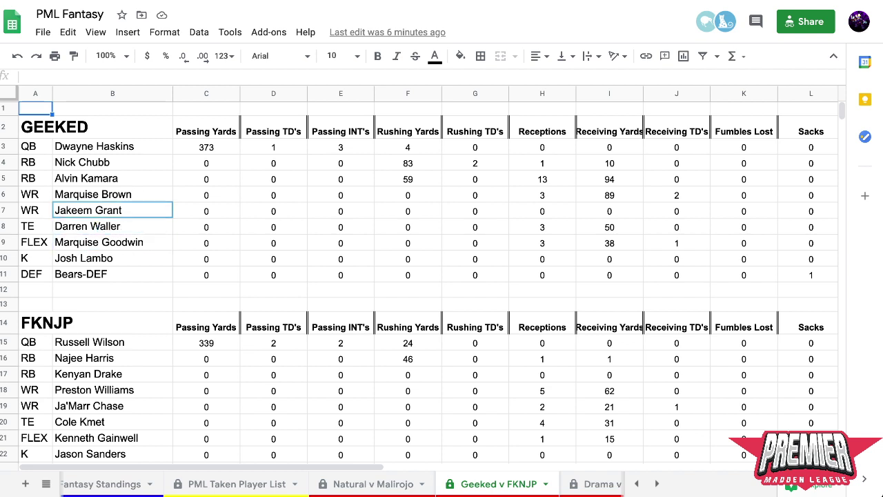
scroll(419, 281, "down", 1)
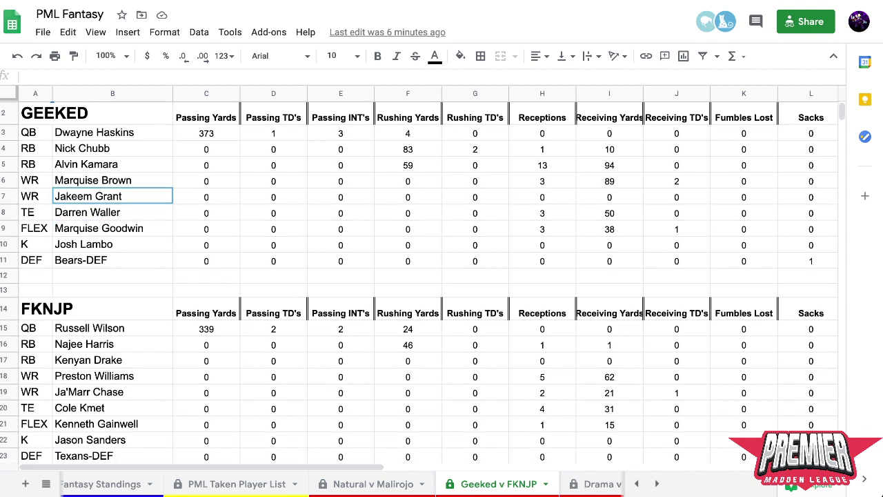
scroll(419, 282, "down", 2)
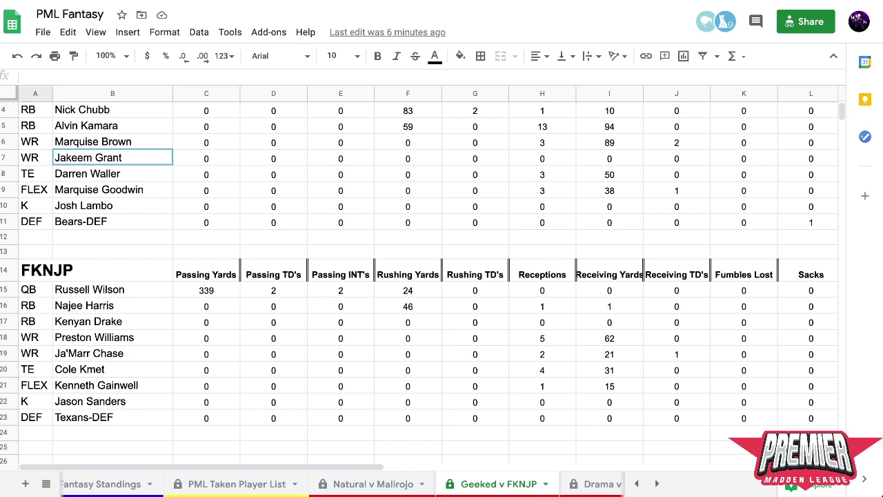
scroll(428, 269, "right", 10)
scroll(427, 276, "up", 1)
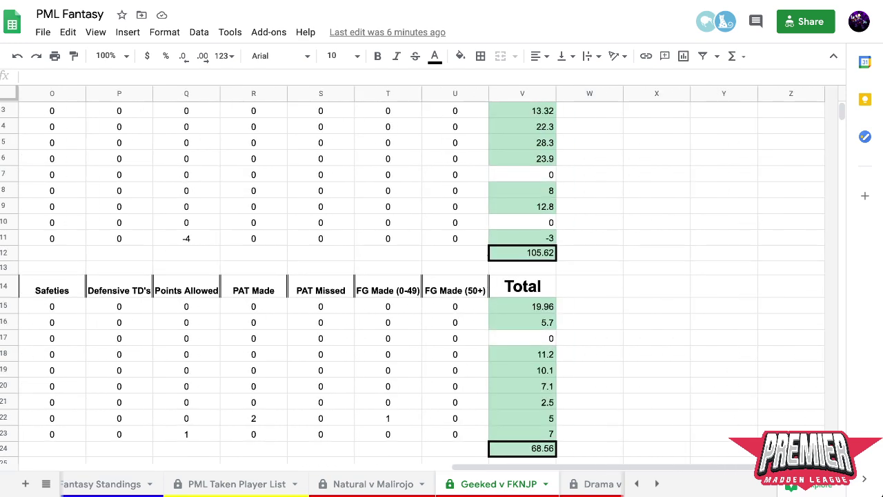
- Follow Kenyan Drake's row in FKNJP's lineup across the stat columns to his points in the Total column
scroll(428, 276, "left", 10)
left_click(88, 305)
key("Down")
key("Down")
scroll(428, 276, "up", 1)
key("Right")
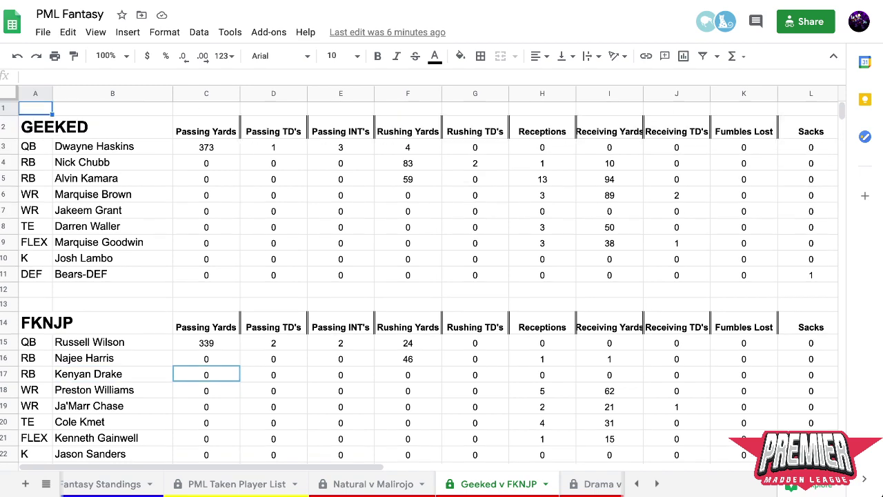
key("Right")
key("Right")
key("Right")
key("Right")
key("Right")
key("Right")
key("Right")
key("Right")
key("Right")
key("Right")
key("Right")
key("Right")
key("Right")
key("Right")
key("Right")
key("Right")
key("Right")
key("Right")
key("Right")
key("Right")
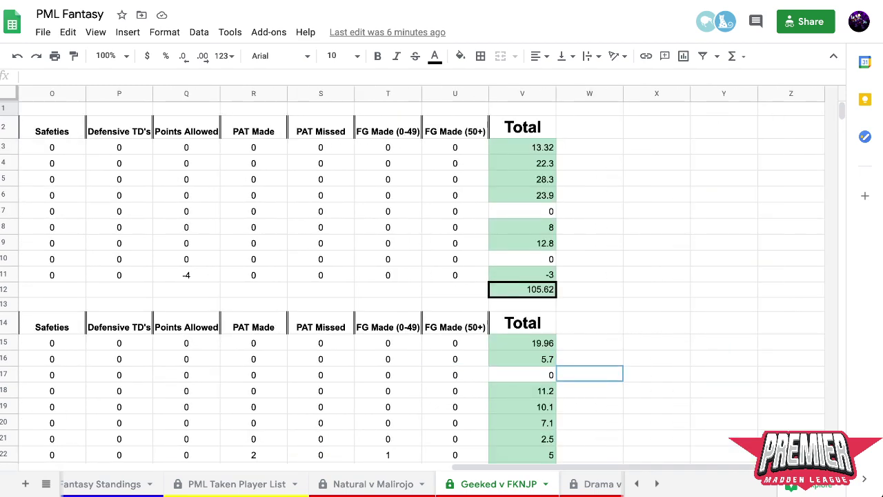
- Examine both teams' stat columns beside the Total column, ending at Geeked's team total
scroll(421, 276, "left", 4)
scroll(421, 276, "right", 4)
left_click(589, 243)
left_click(589, 327)
scroll(428, 276, "left", 10)
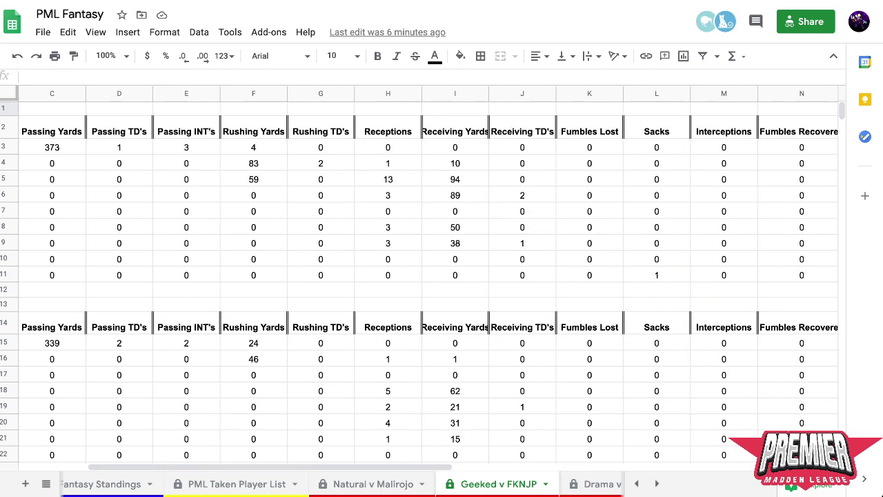
scroll(428, 276, "right", 5)
scroll(428, 276, "right", 5)
left_click(522, 289)
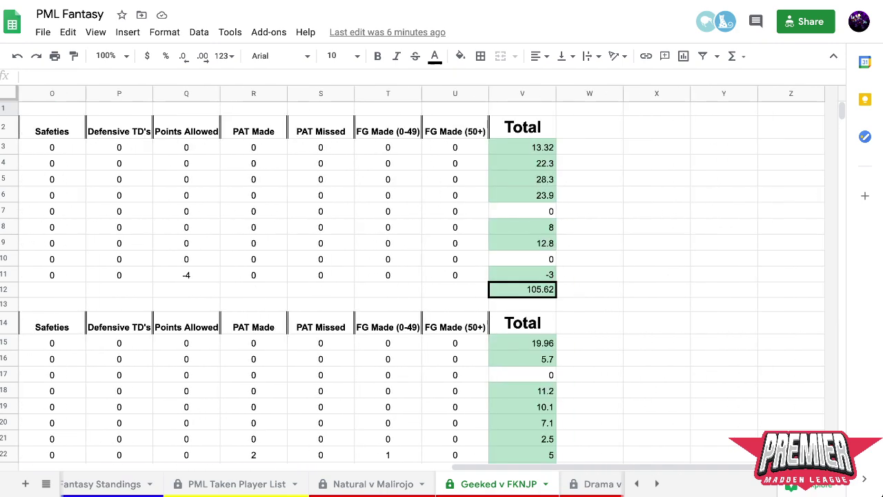
- Match Geeked's players, from QB Dwayne Haskins to Bears-DEF, with their individual points in the Total column
key("ctrl+Home")
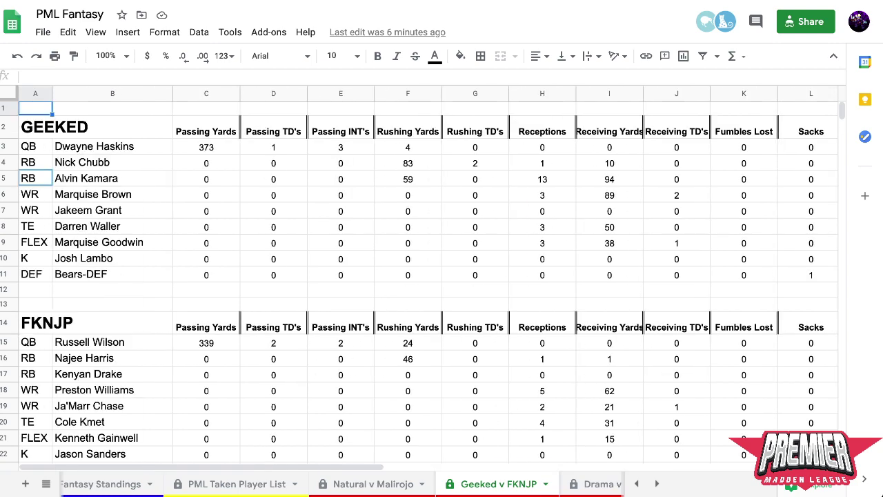
scroll(428, 276, "right", 8)
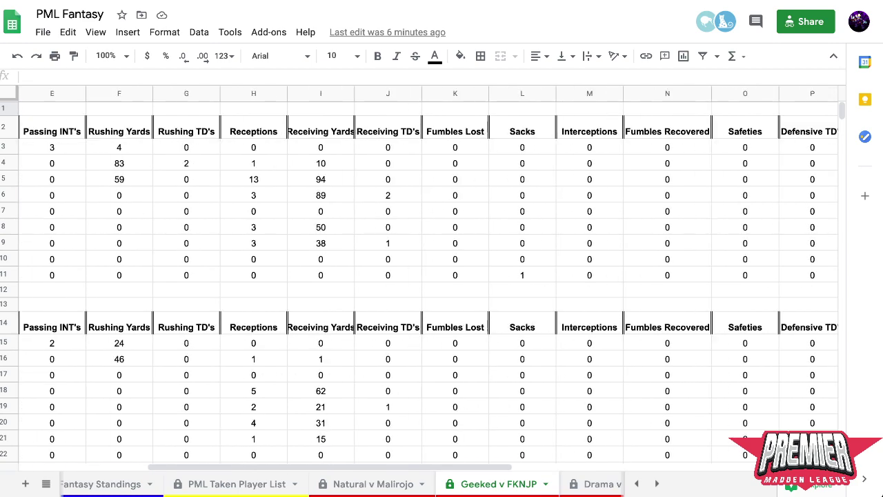
left_click(745, 289)
scroll(428, 276, "right", 2)
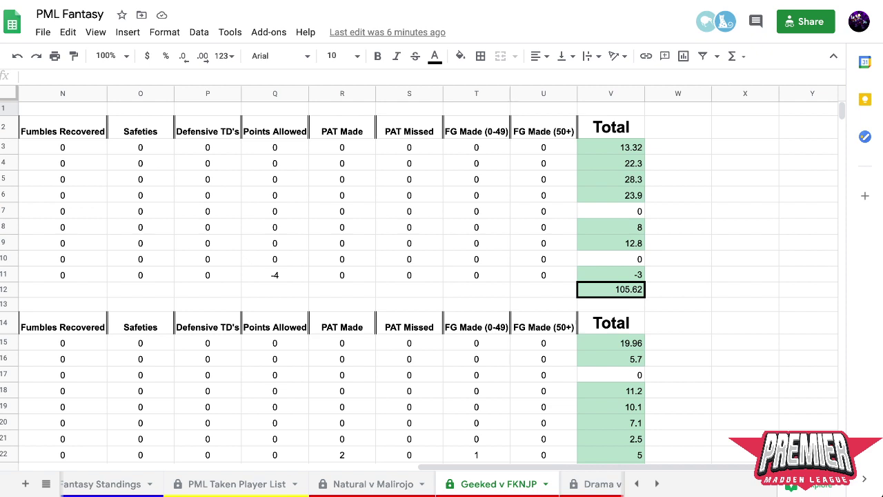
scroll(427, 276, "left", 2)
key("ctrl+Home")
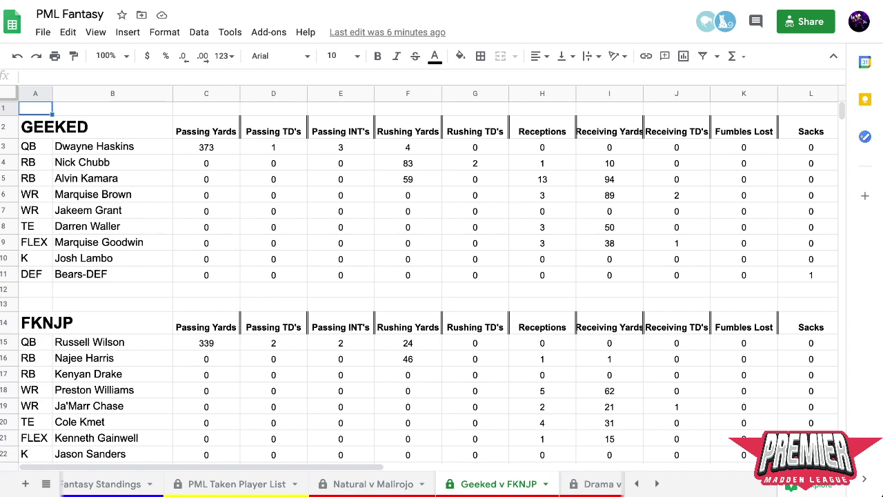
scroll(428, 276, "right", 10)
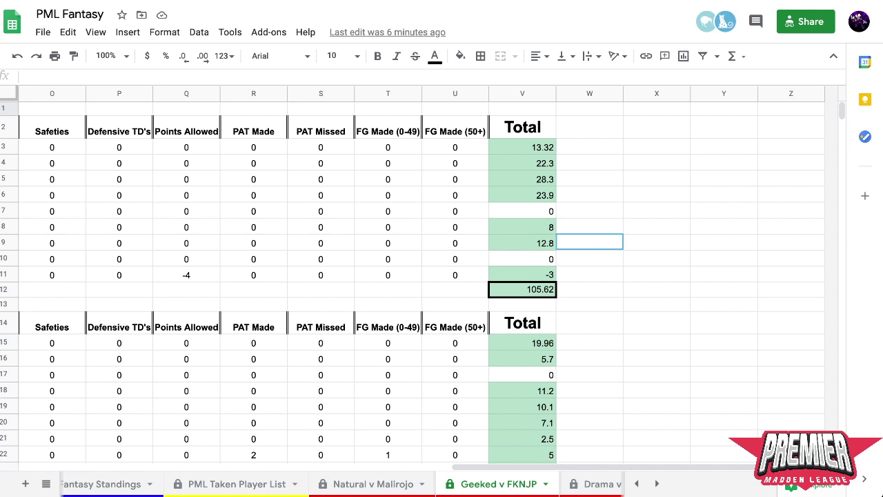
scroll(428, 276, "left", 10)
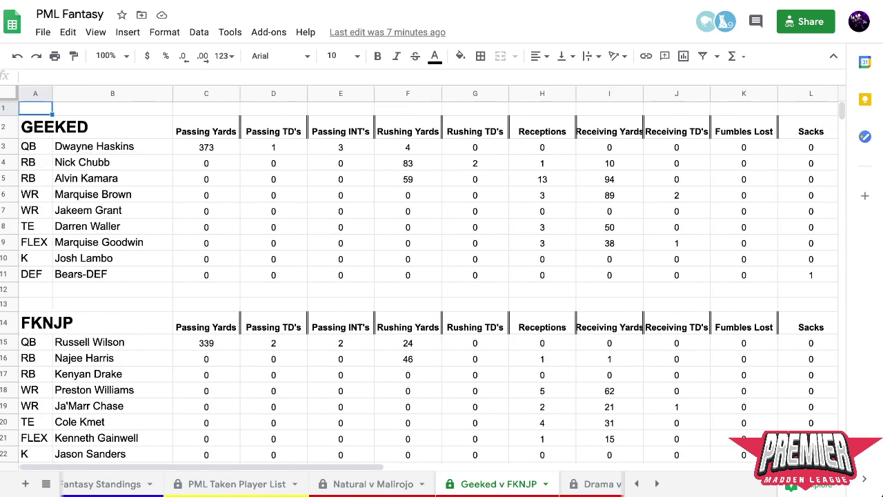
- Select Alvin Kamara in Geeked's lineup and check his row and the other players' points against both team totals
left_click(112, 178)
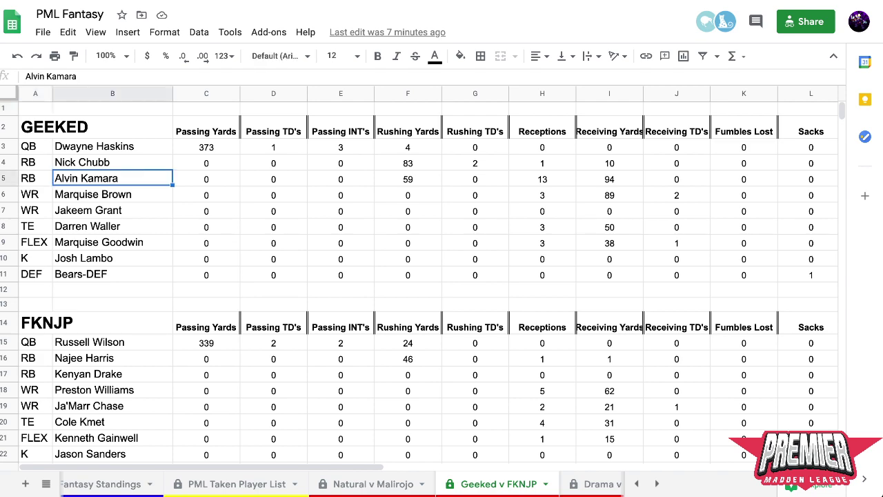
scroll(331, 147, "right", 9)
scroll(428, 276, "right", 1)
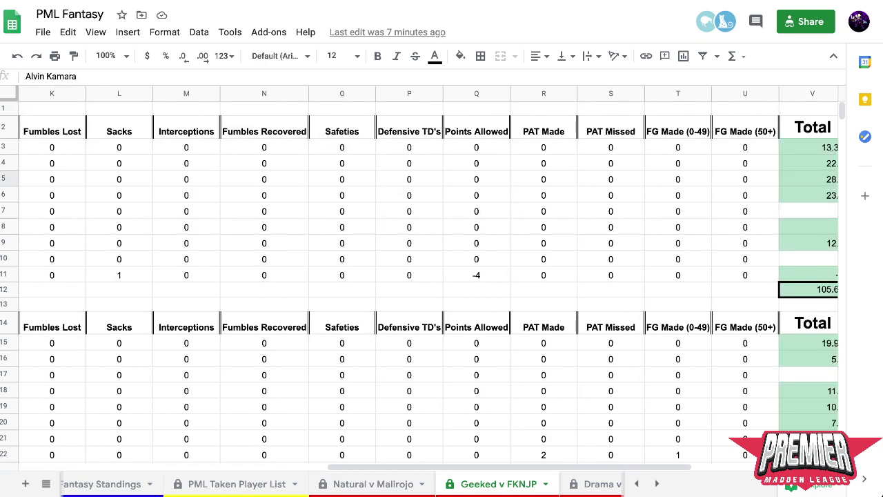
scroll(428, 276, "right", 4)
scroll(428, 276, "left", 11)
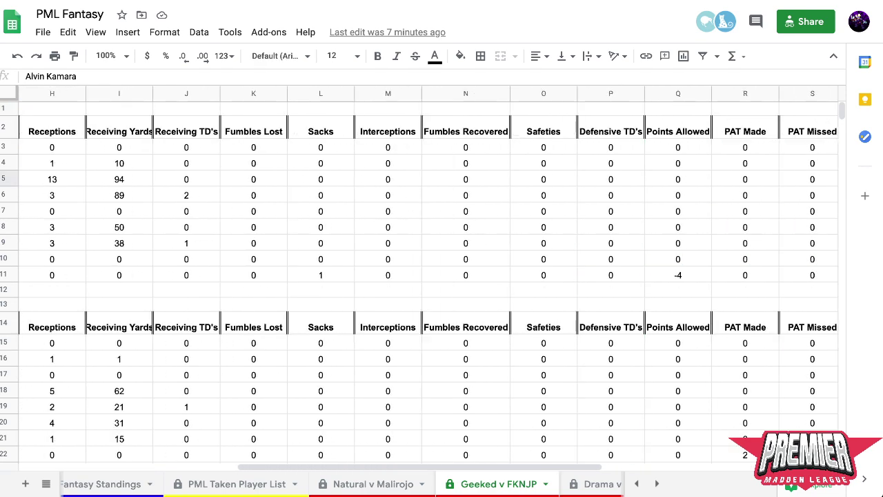
scroll(428, 276, "right", 7)
scroll(428, 276, "right", 3)
scroll(428, 276, "down", 1)
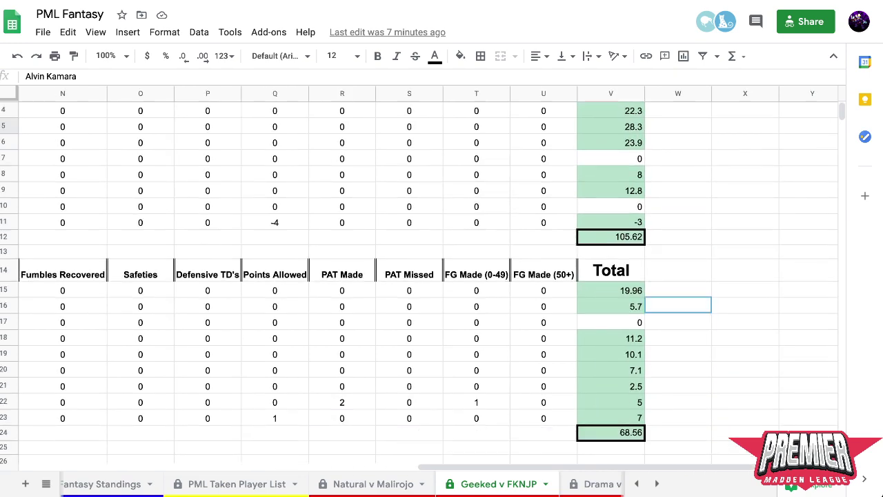
scroll(428, 276, "up", 1)
scroll(427, 276, "left", 12)
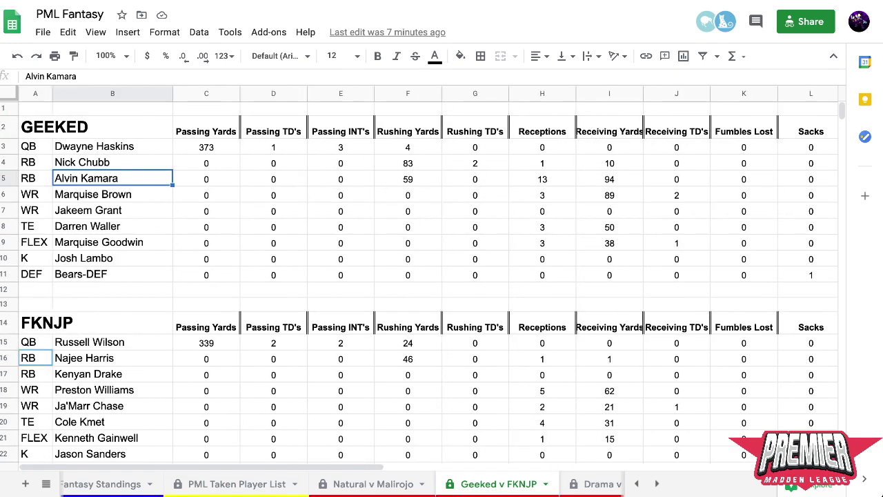
- Trace Najee Harris's row through FKNJP's stats to his points in the Total column
scroll(427, 276, "right", 13)
scroll(428, 276, "left", 13)
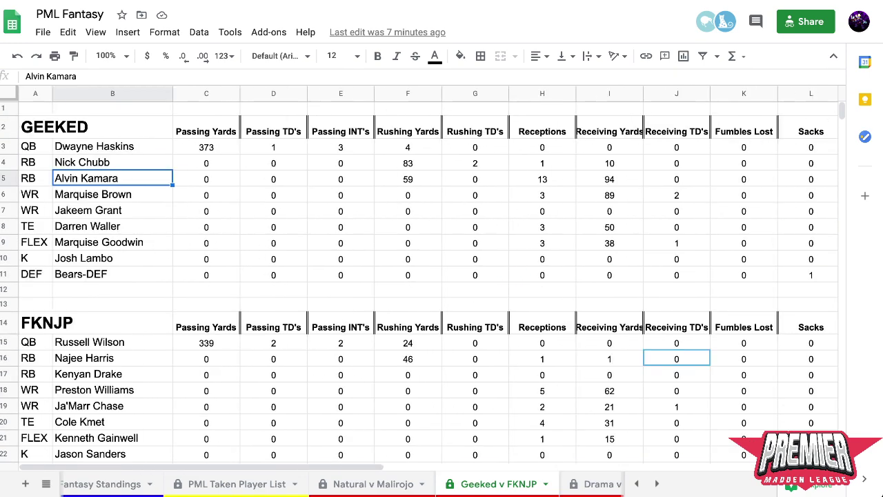
scroll(428, 276, "right", 12)
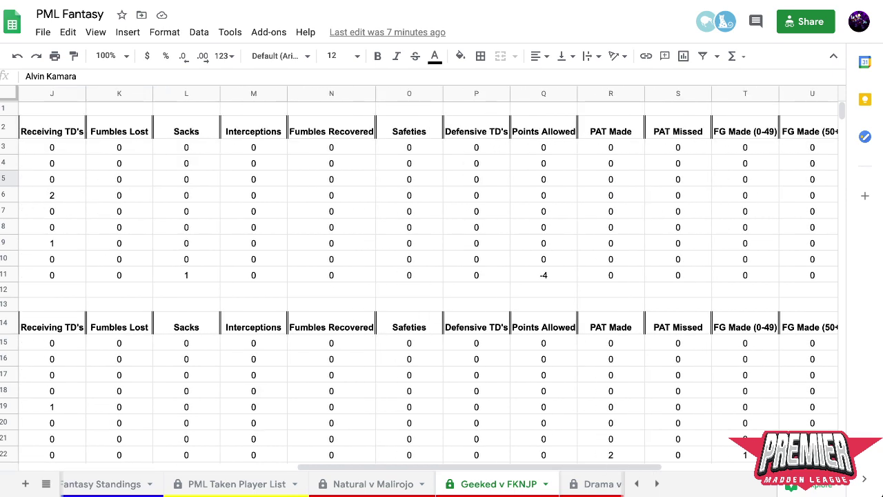
scroll(428, 276, "down", 2)
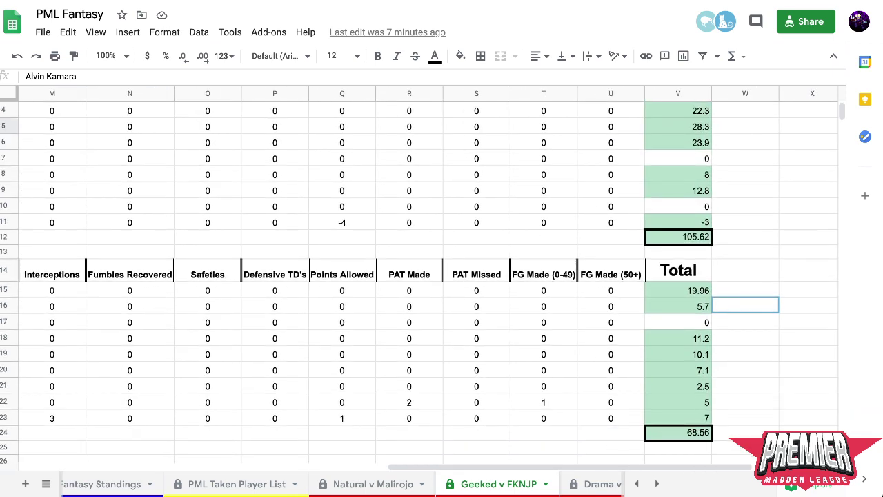
scroll(428, 276, "up", 1)
scroll(428, 276, "left", 12)
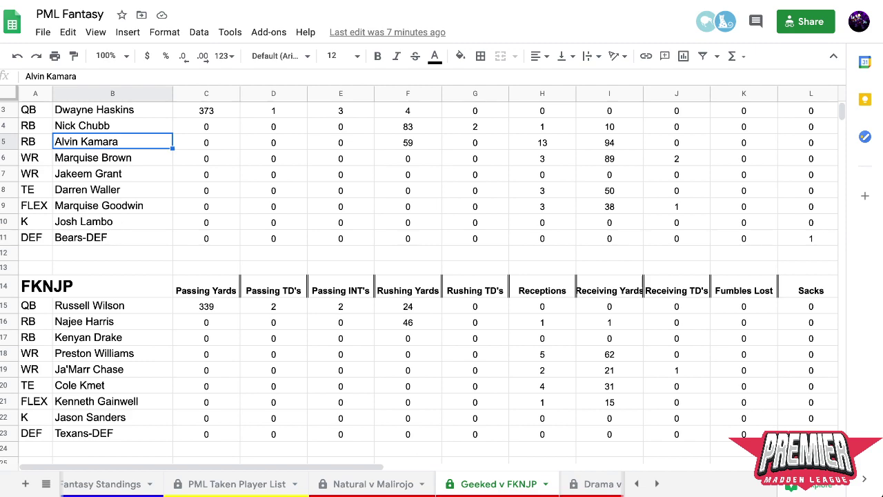
- Review FKNJP's lineup from Russell Wilson to Texans-DEF against its points and team total
scroll(428, 276, "right", 11)
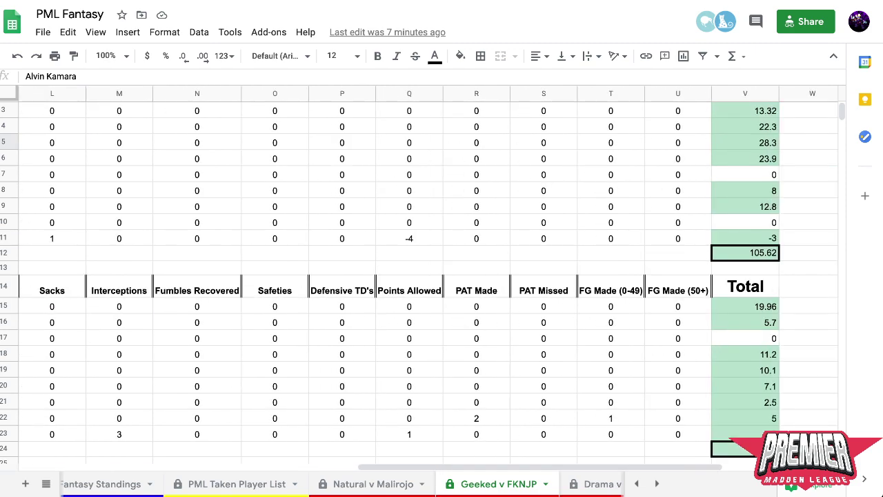
scroll(428, 276, "left", 5)
scroll(428, 276, "right", 8)
scroll(428, 276, "down", 1)
left_click(589, 290)
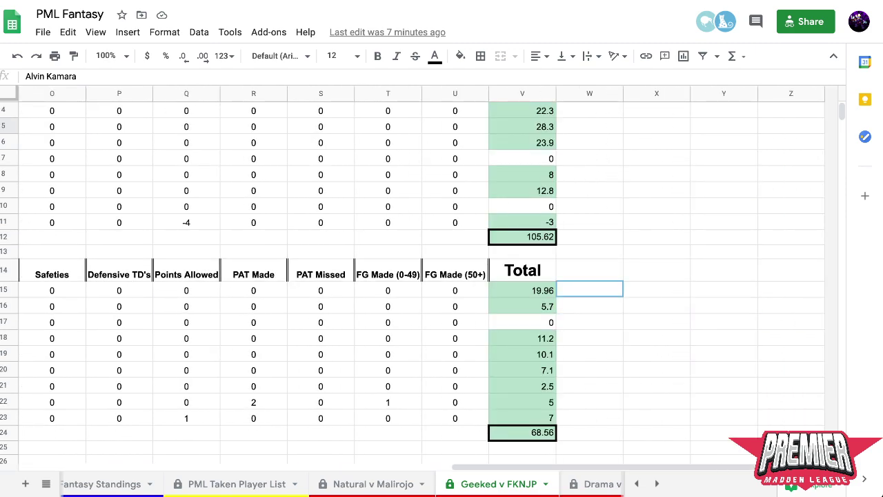
scroll(428, 276, "up", 2)
scroll(428, 276, "left", 14)
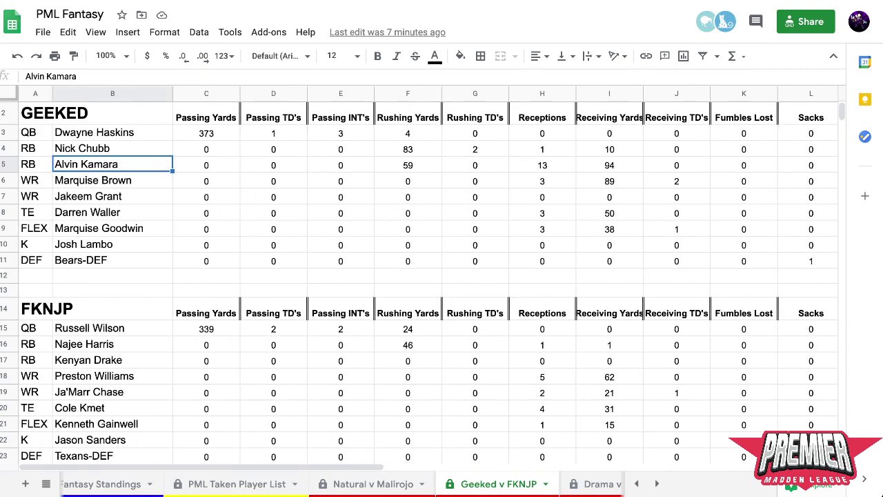
scroll(427, 276, "down", 1)
scroll(427, 276, "up", 2)
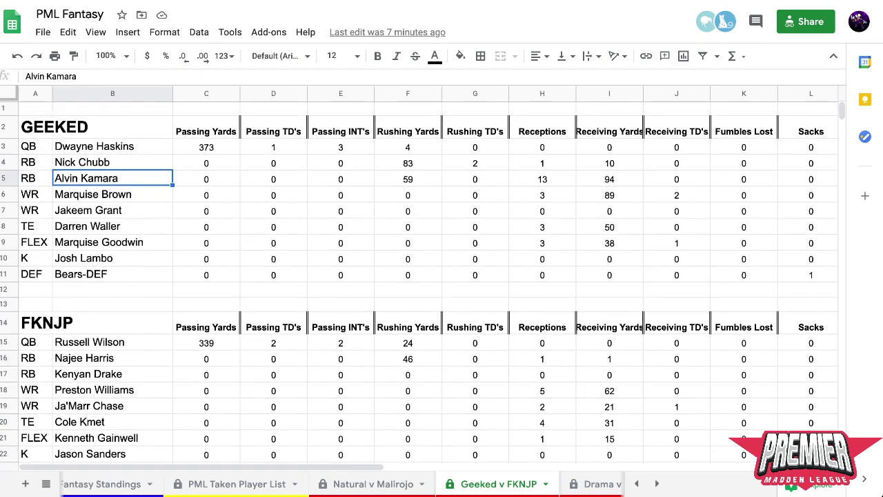
- Check the stats of Geeked's FLEX player Marquise Goodwin against his points in the Total column
scroll(427, 276, "right", 10)
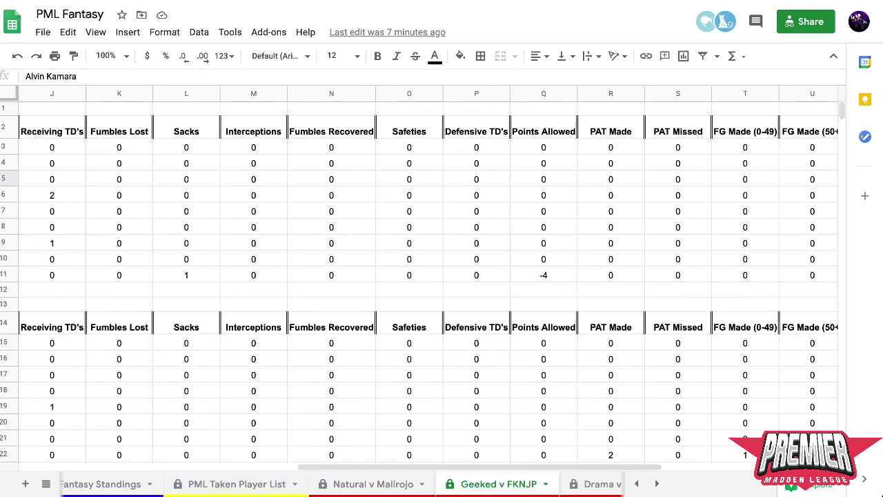
scroll(427, 276, "left", 10)
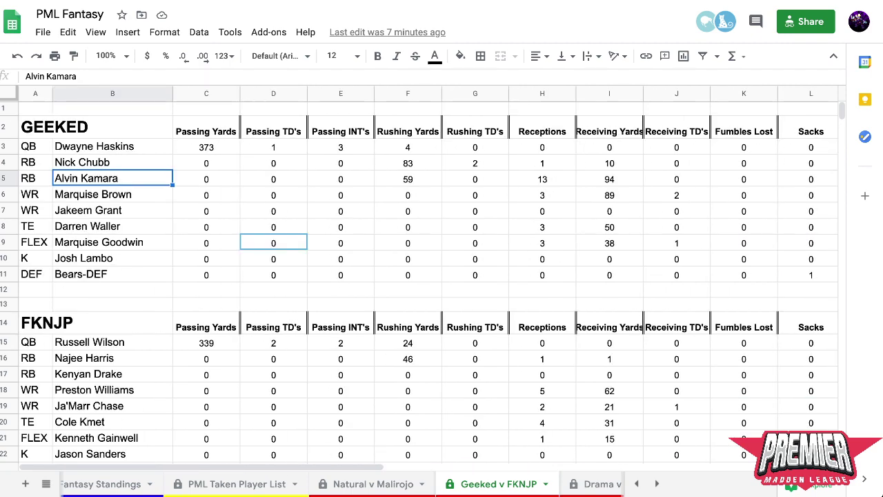
scroll(428, 276, "right", 12)
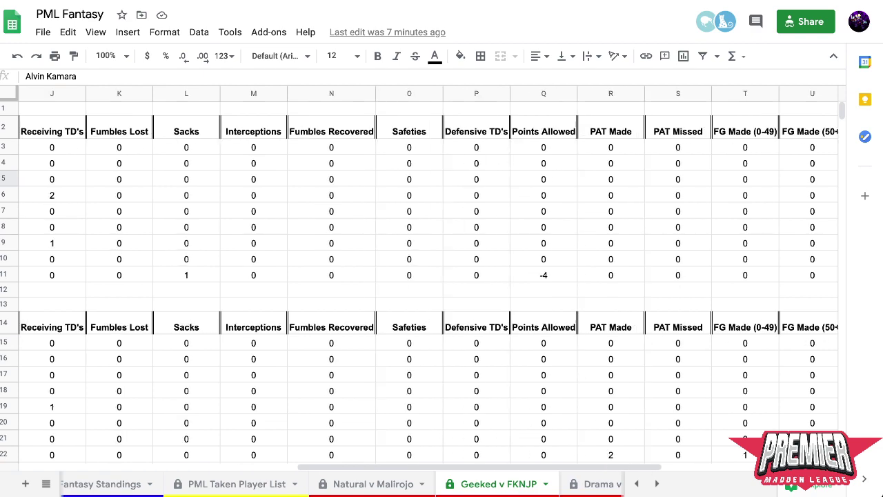
scroll(428, 276, "left", 8)
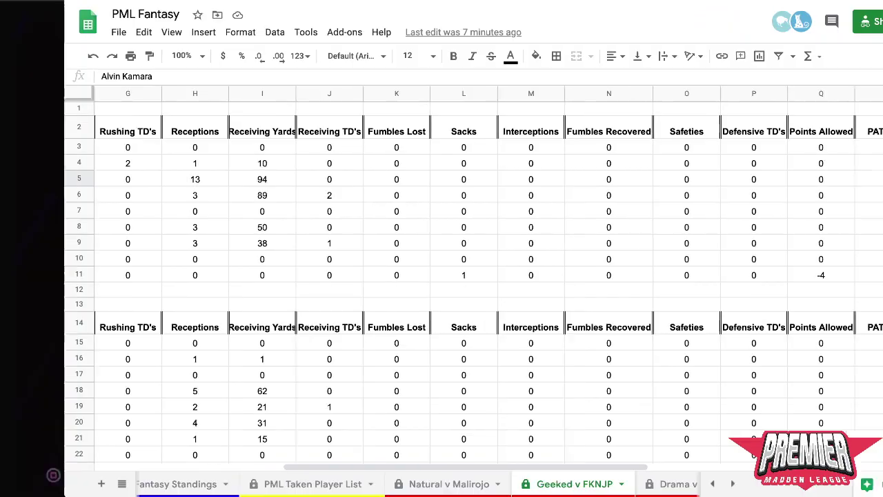
left_click(320, 242)
scroll(428, 276, "right", 5)
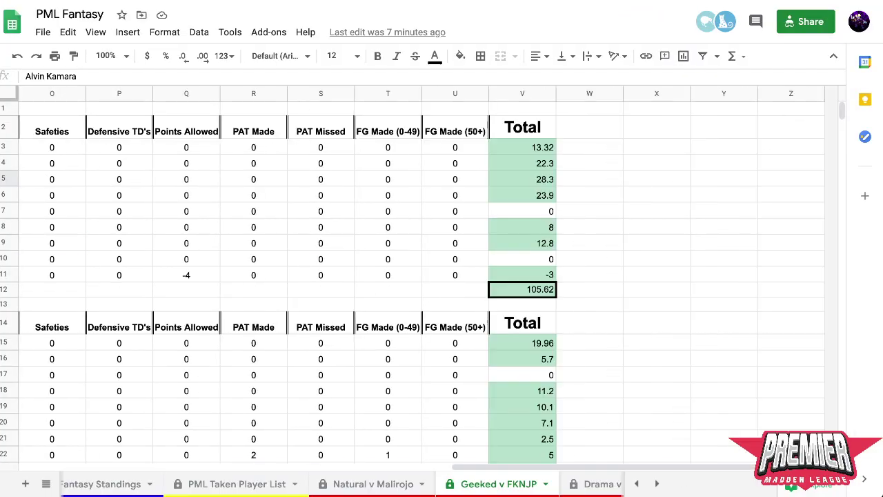
scroll(428, 276, "left", 10)
left_click(56, 243)
scroll(428, 276, "left", 2)
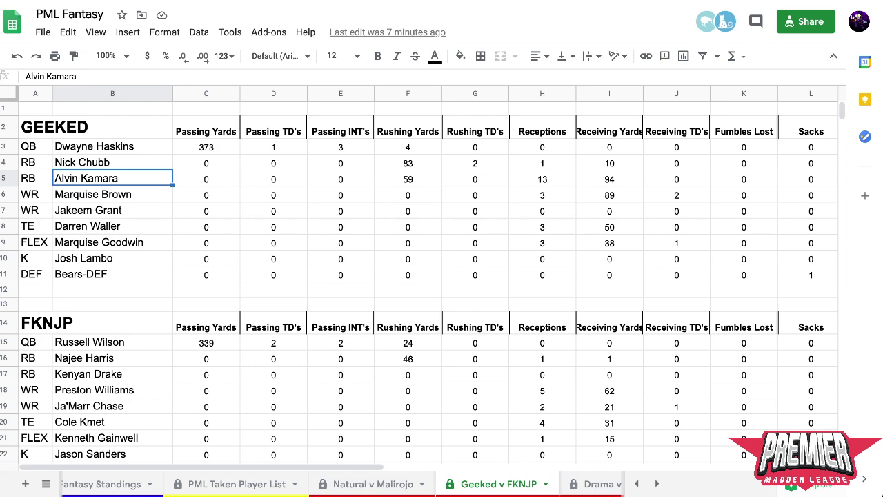
- Compare Geeked's team total with FKNJP's team total
scroll(428, 276, "right", 10)
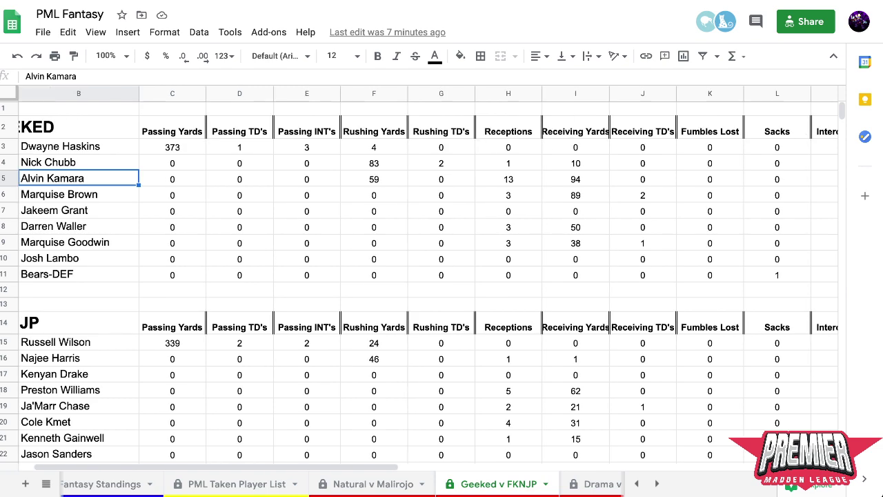
scroll(428, 276, "right", 1)
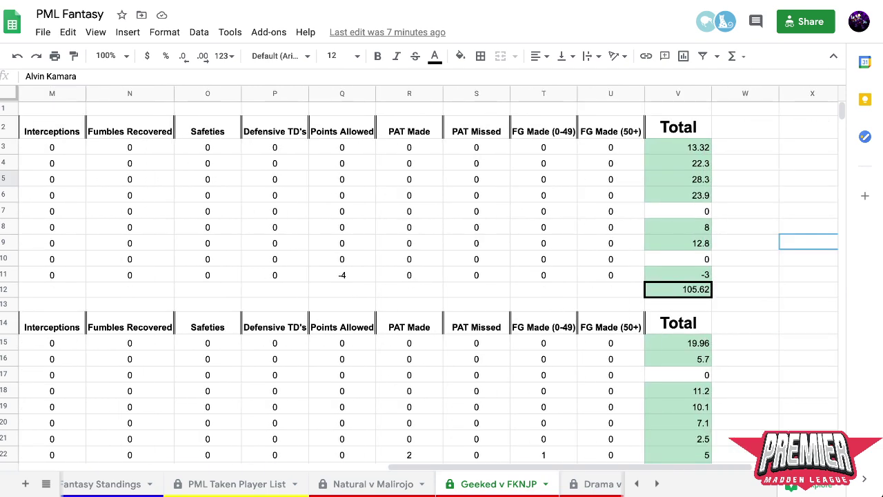
scroll(427, 276, "down", 3)
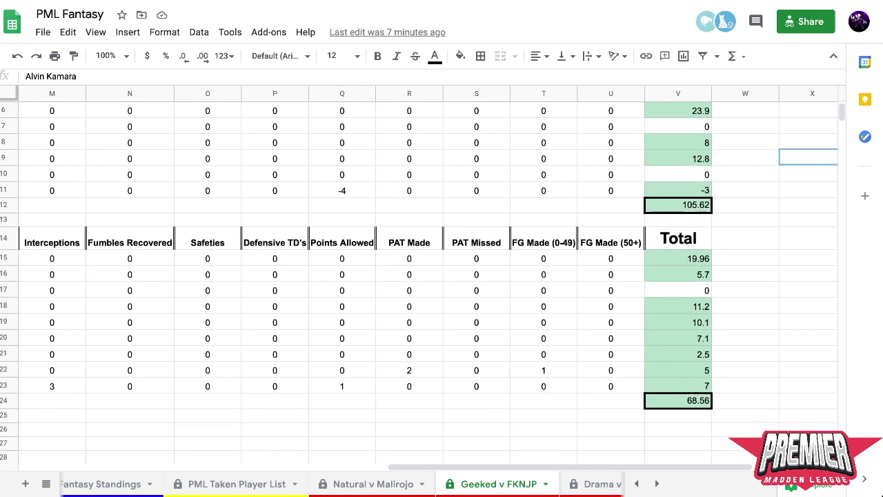
scroll(428, 276, "left", 12)
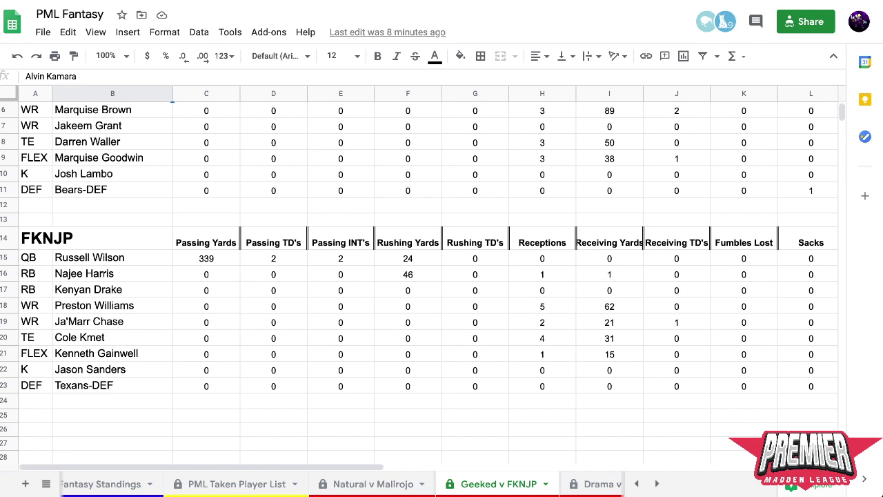
- Select Najee Harris and Kenyan Drake alternately to compare the stats of FKNJP's two running backs
left_click(113, 273)
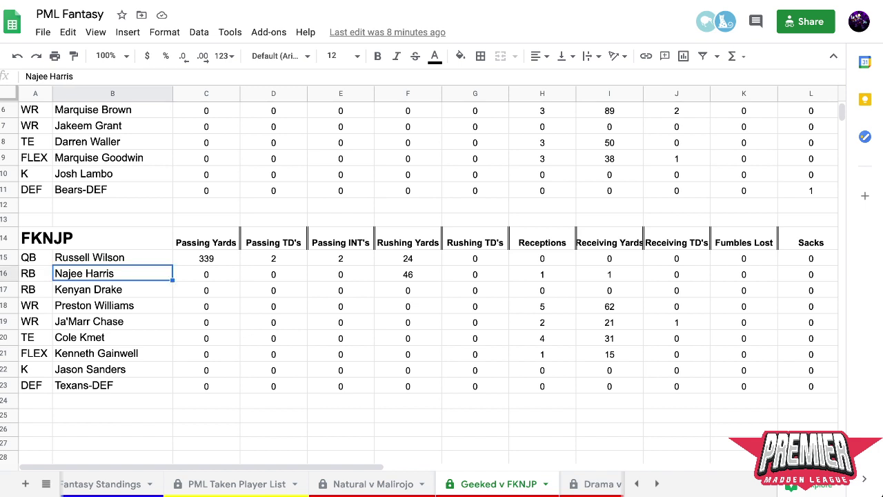
left_click(112, 289)
left_click(112, 274)
left_click(112, 289)
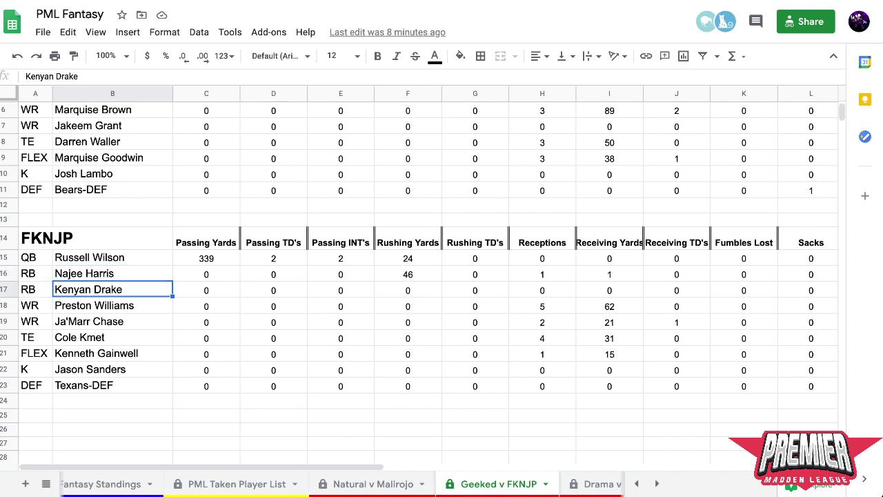
left_click(112, 273)
left_click(112, 289)
left_click(112, 273)
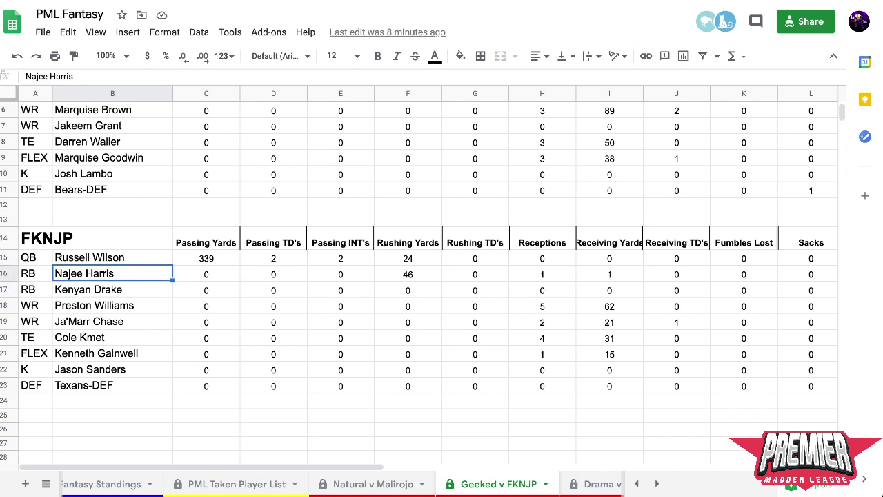
- Check Najee Harris's rushing and receiving stats against his individual points and FKNJP's team total
scroll(427, 276, "right", 10)
scroll(428, 276, "left", 10)
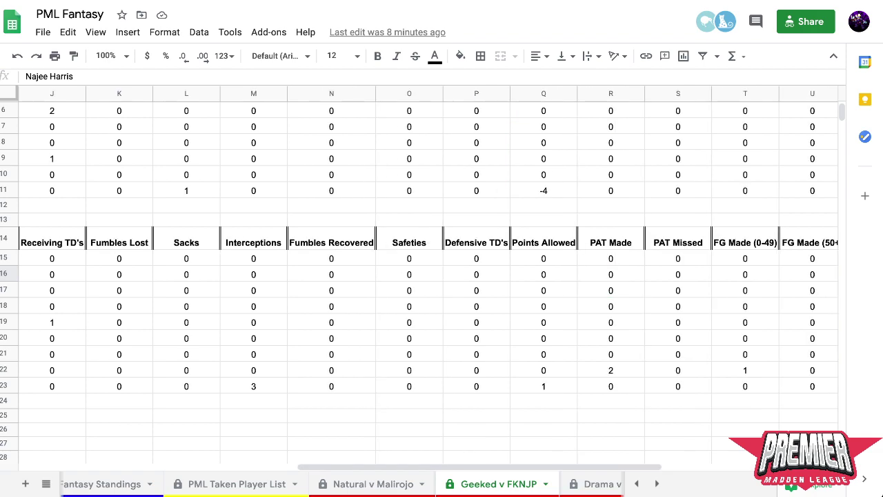
scroll(428, 276, "right", 10)
scroll(427, 276, "left", 10)
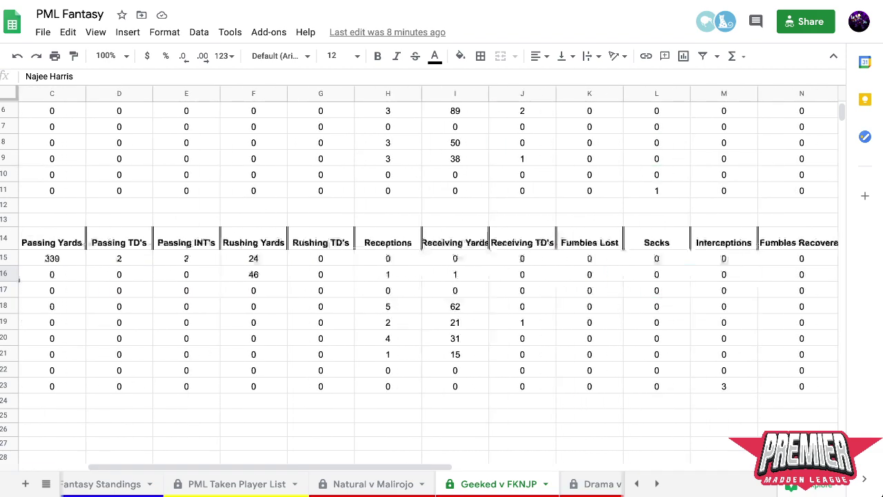
scroll(428, 276, "right", 9)
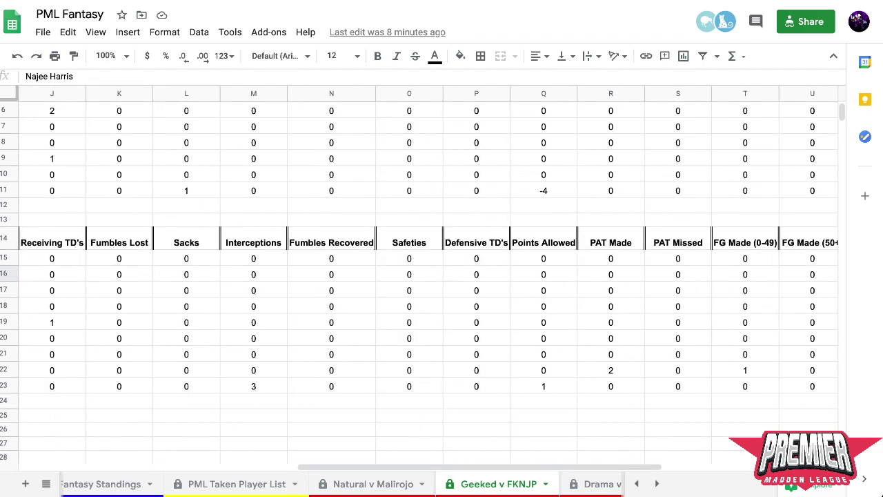
scroll(427, 276, "left", 9)
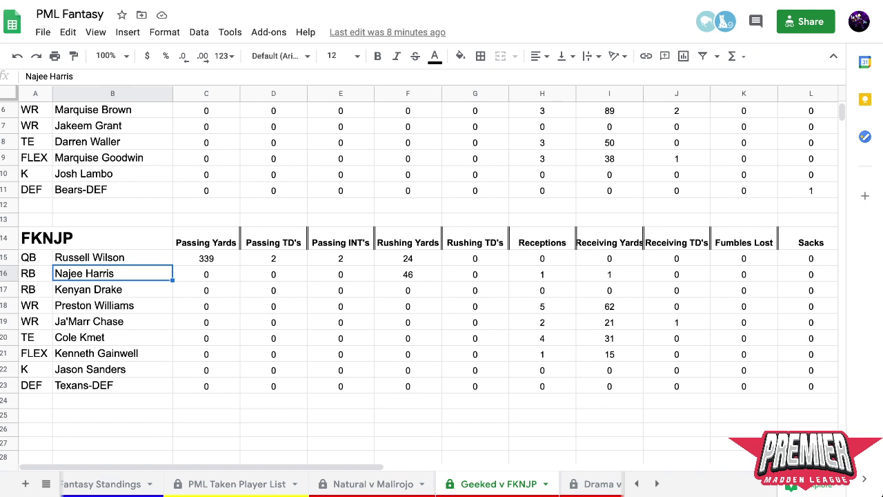
scroll(428, 276, "right", 14)
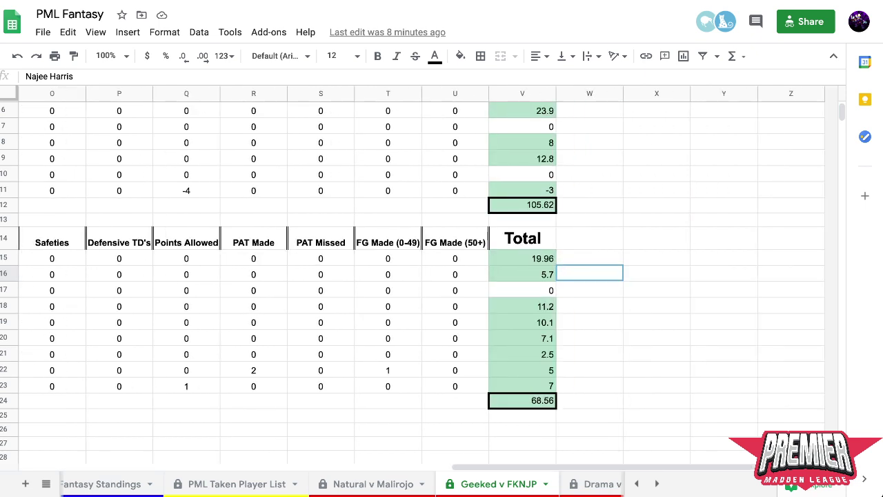
scroll(428, 276, "left", 14)
scroll(428, 276, "right", 4)
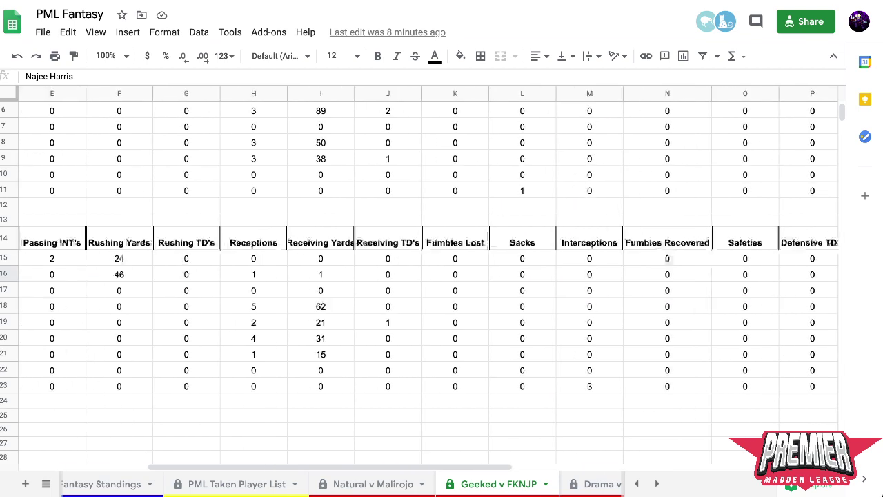
scroll(427, 276, "right", 1)
scroll(428, 276, "left", 5)
scroll(428, 276, "right", 11)
- Compare the running backs of both teams by their stats and points in the Total column
scroll(428, 276, "up", 1)
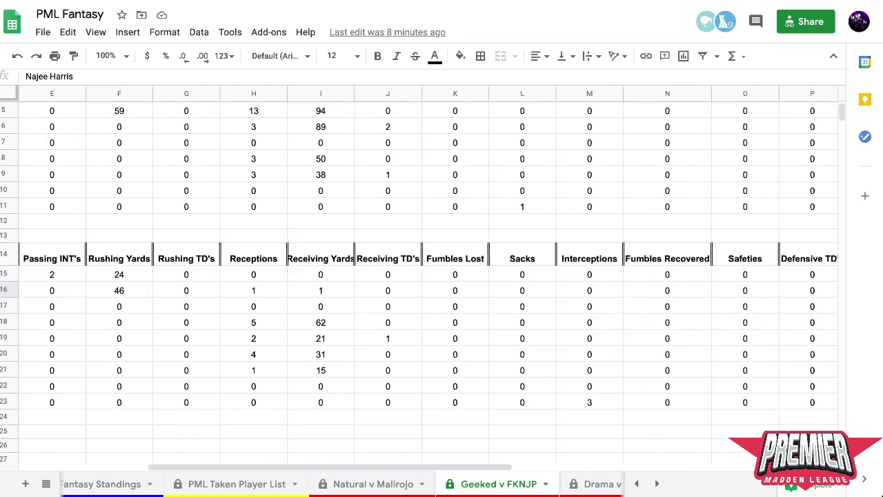
scroll(428, 276, "left", 11)
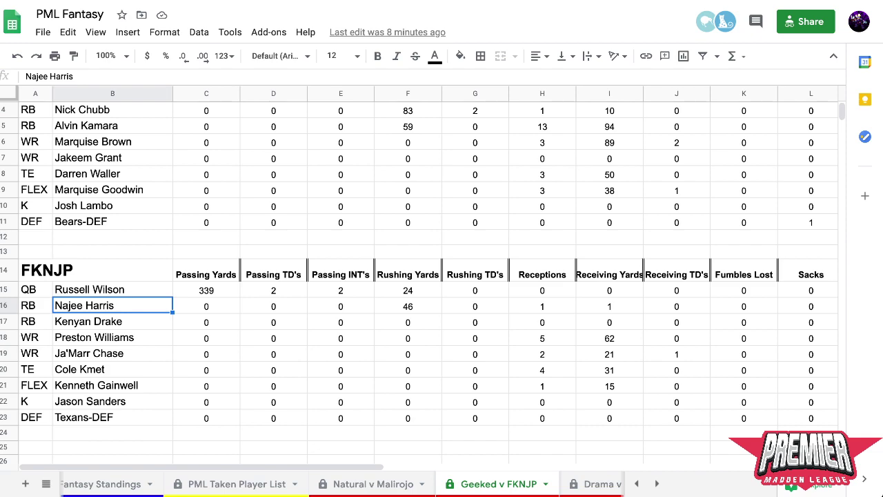
scroll(428, 276, "right", 13)
scroll(428, 276, "left", 13)
scroll(428, 276, "right", 14)
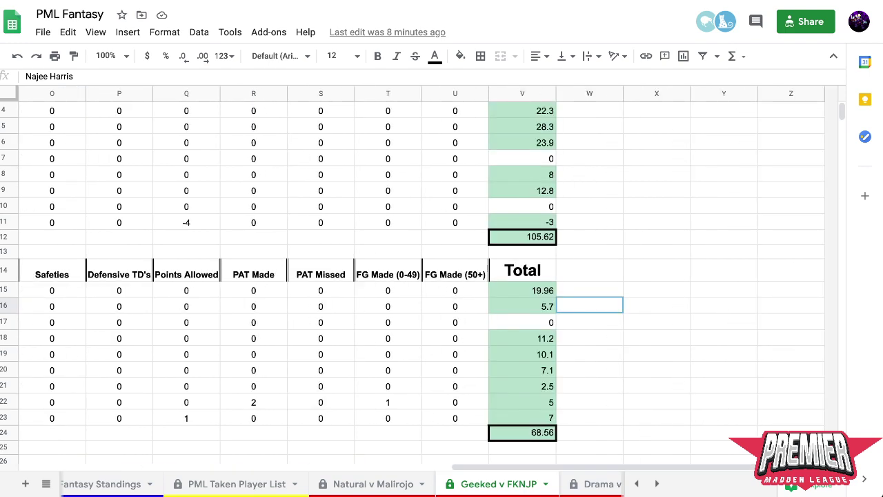
- Review the full Geeked and FKNJP lineups against their players' points and both team totals
scroll(427, 276, "up", 1)
scroll(428, 276, "left", 14)
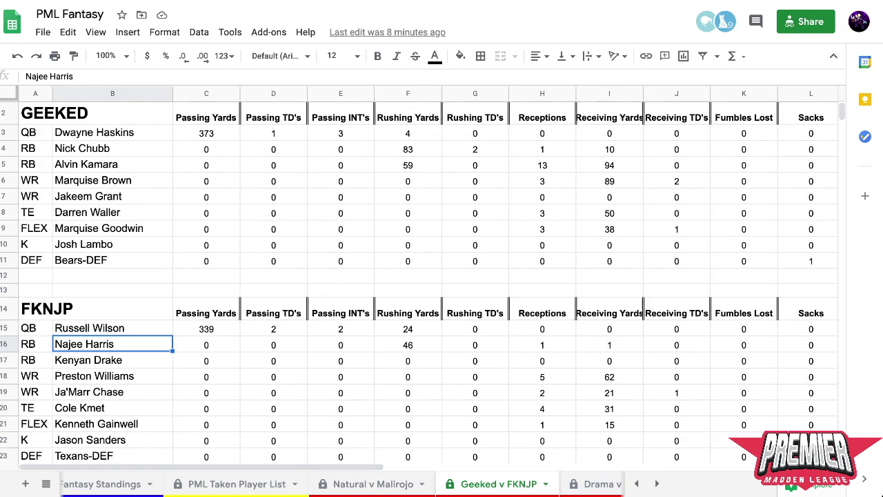
scroll(428, 276, "right", 14)
scroll(428, 276, "down", 1)
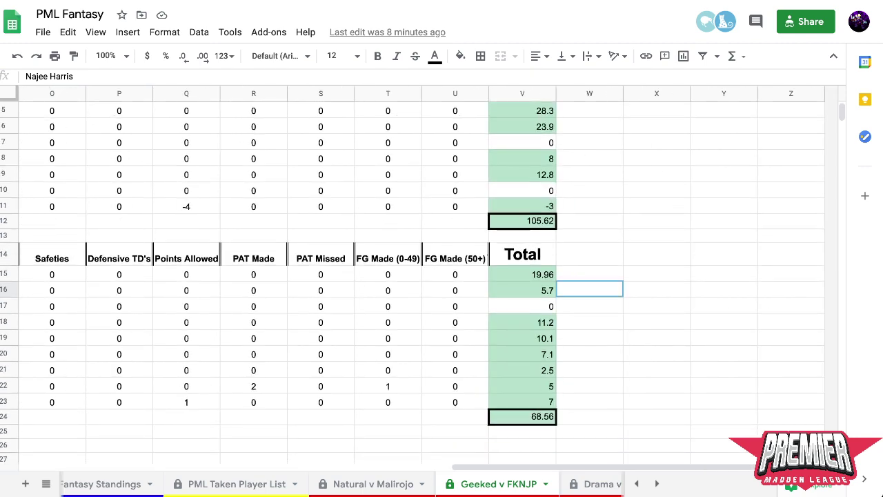
scroll(428, 276, "up", 1)
scroll(428, 276, "left", 14)
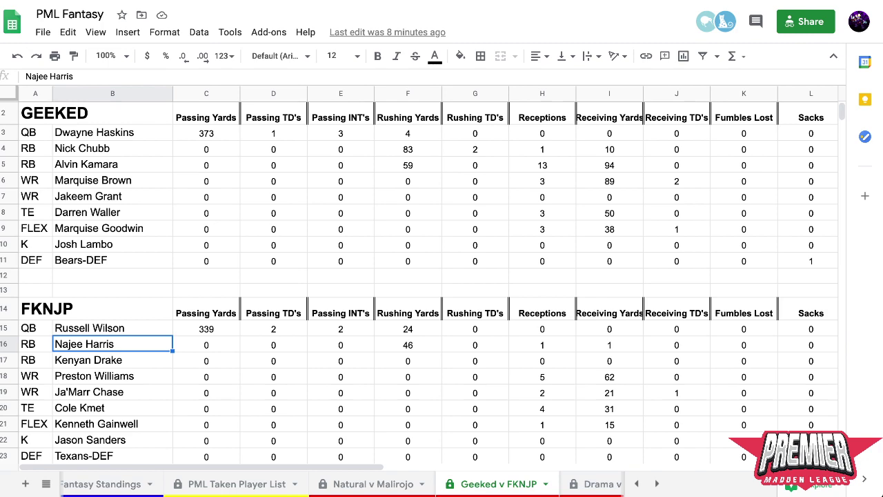
- Select Geeked's kicker Josh Lambo and check his row through the kicking stats to his total points
left_click(112, 244)
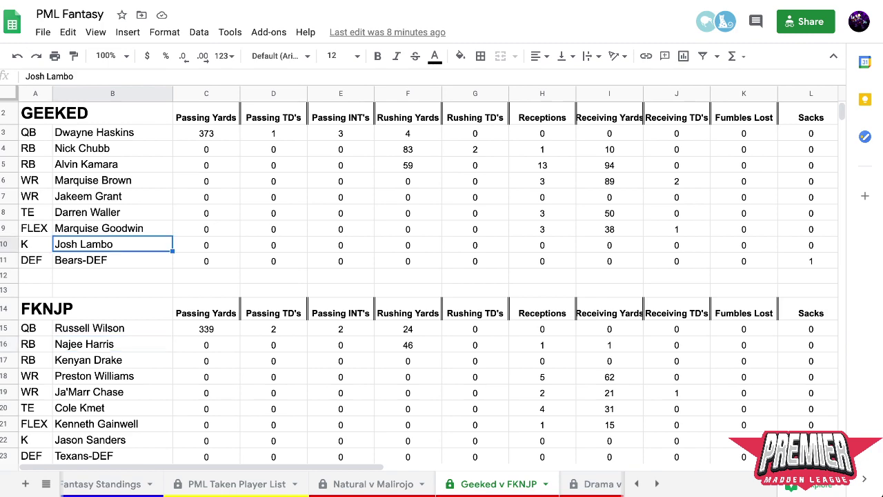
scroll(427, 276, "right", 14)
scroll(428, 276, "left", 14)
scroll(428, 276, "right", 10)
scroll(428, 276, "left", 10)
- Select Geeked's wide receiver Jakeem Grant and check his stats across to the Total column
left_click(112, 196)
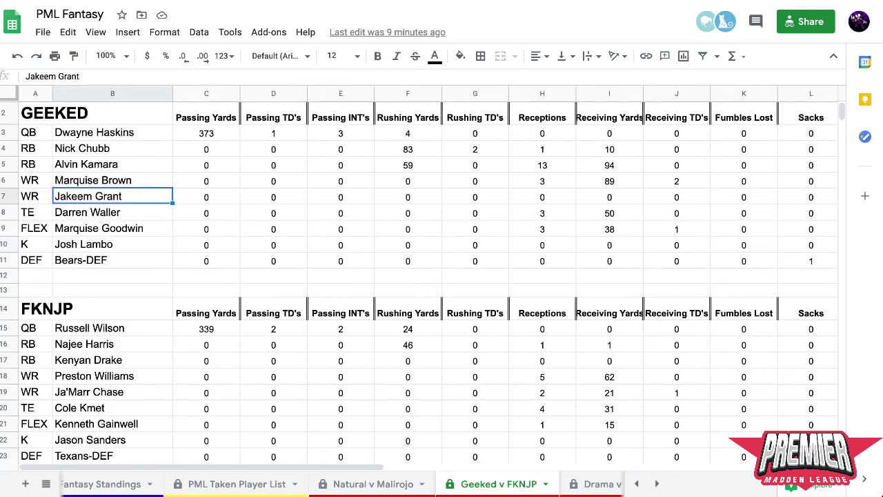
scroll(428, 276, "right", 10)
scroll(428, 276, "left", 10)
- Examine FKNJP's player stats once more against their individual points and the final team totals
scroll(428, 276, "down", 1)
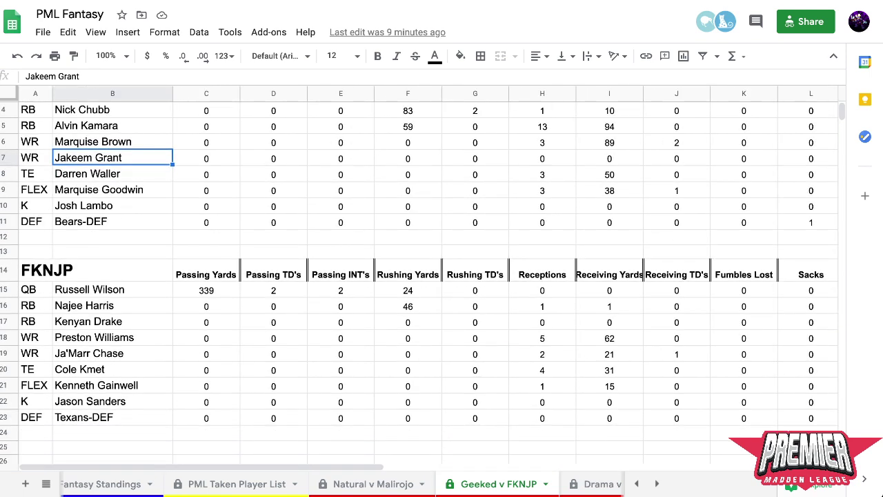
scroll(428, 276, "down", 1)
scroll(428, 276, "right", 2)
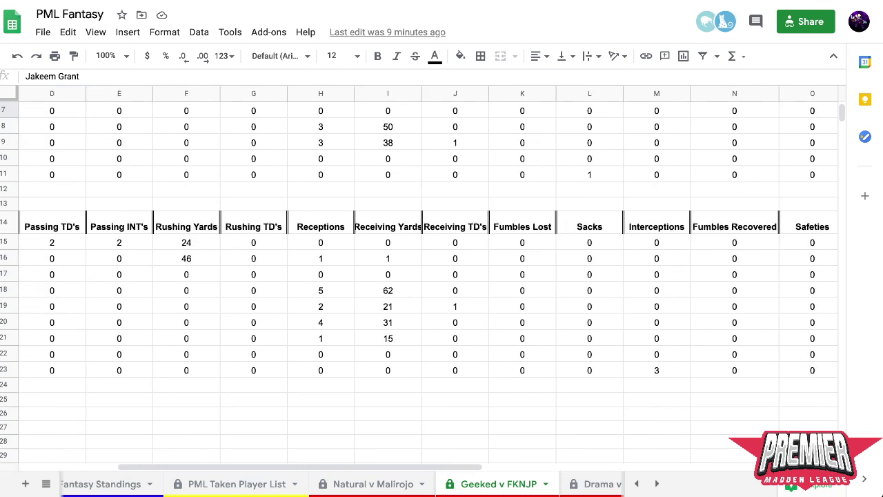
scroll(427, 276, "right", 5)
scroll(428, 276, "left", 7)
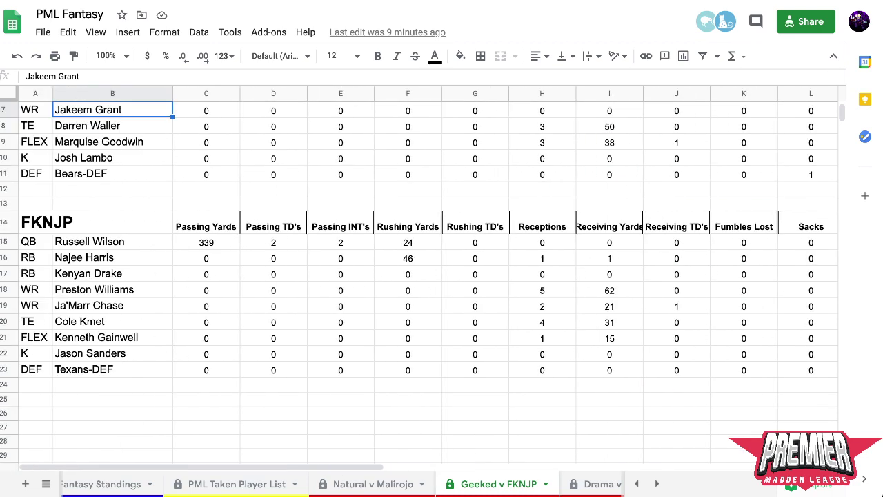
scroll(428, 276, "right", 9)
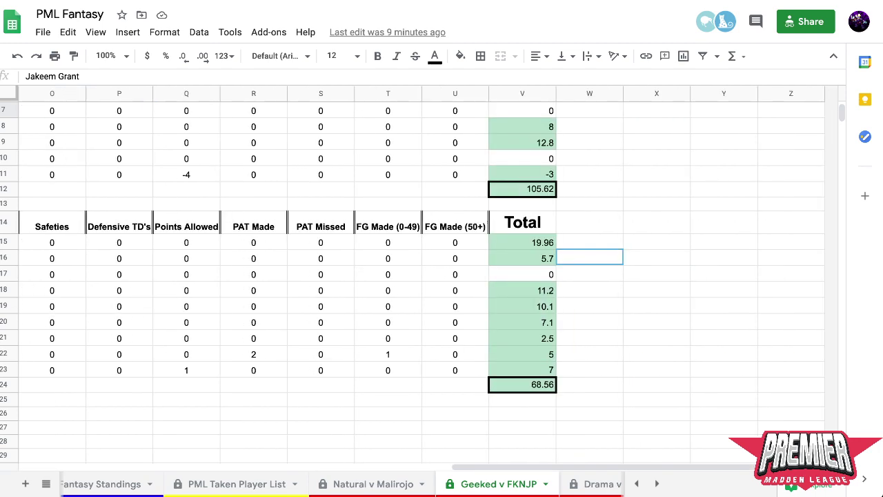
scroll(428, 276, "left", 9)
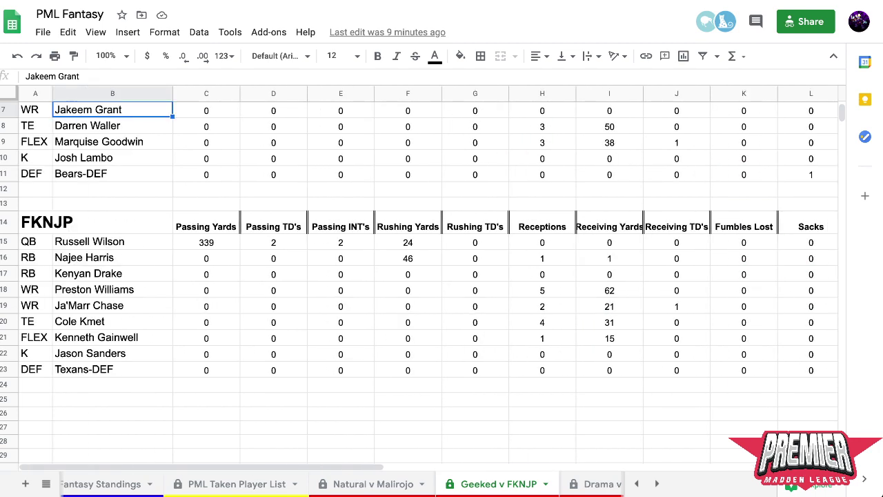
- Look through the remaining matchup sheets listed after Geeked v FKNJP, from Drama v Fallen to LQNoble v Que
scroll(331, 483, "right", 5)
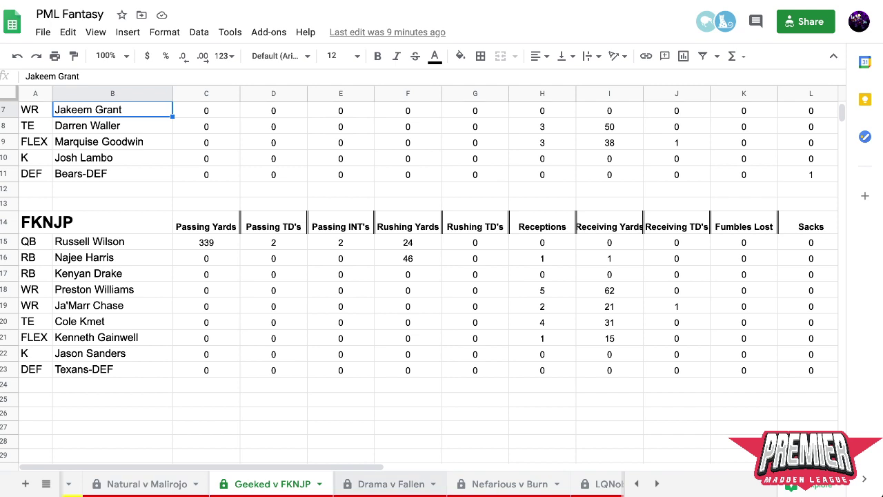
scroll(331, 484, "right", 3)
scroll(428, 276, "right", 8)
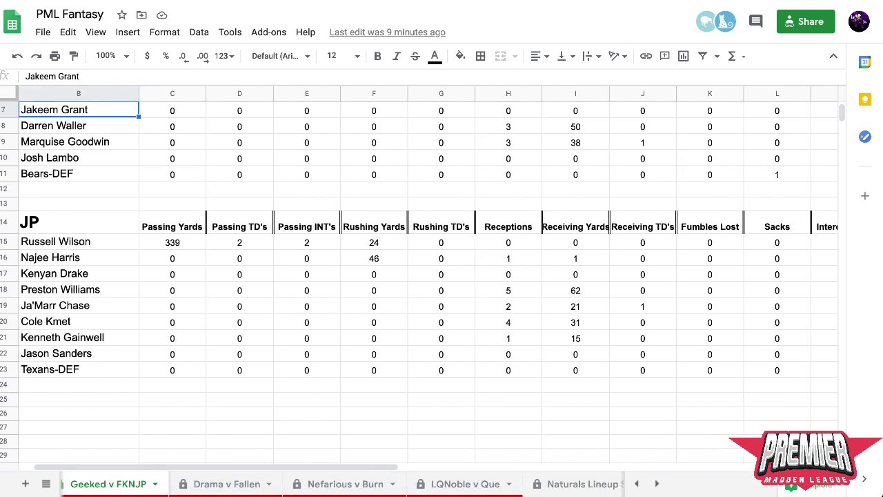
scroll(428, 276, "left", 8)
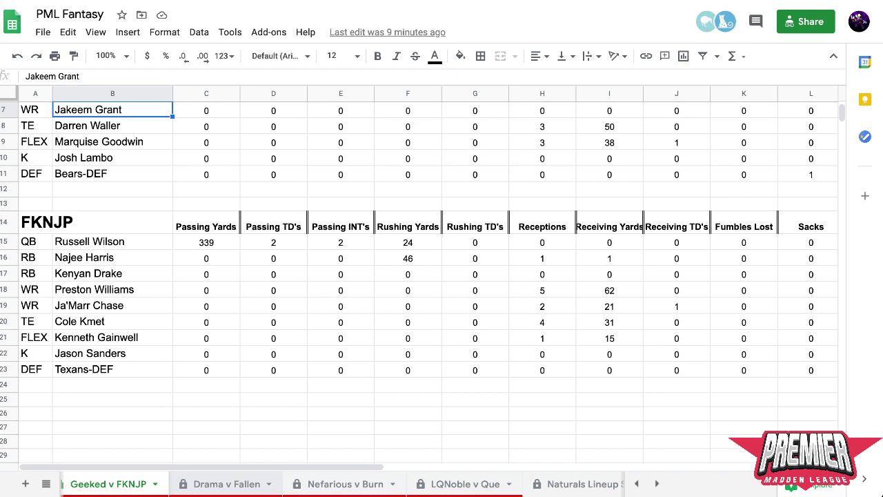
- Open the Drama v Fallen matchup sheet and look over both teams' lineups and offensive stats
scroll(419, 282, "up", 1)
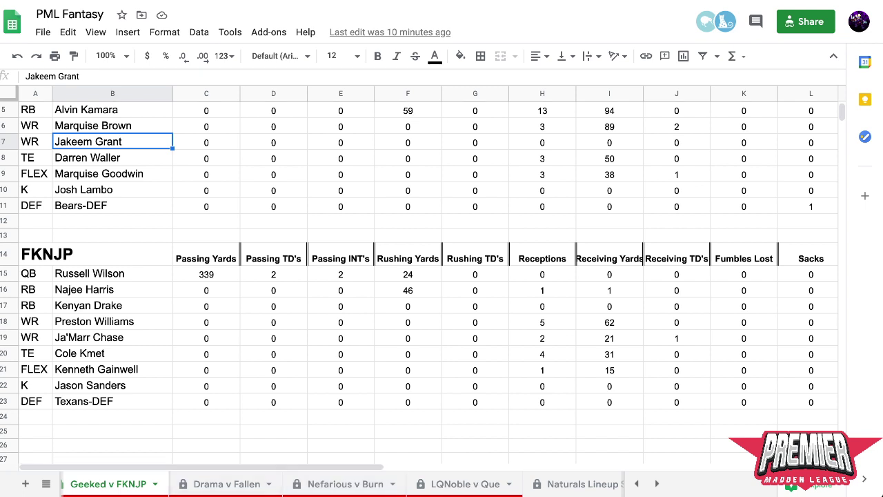
left_click(227, 483)
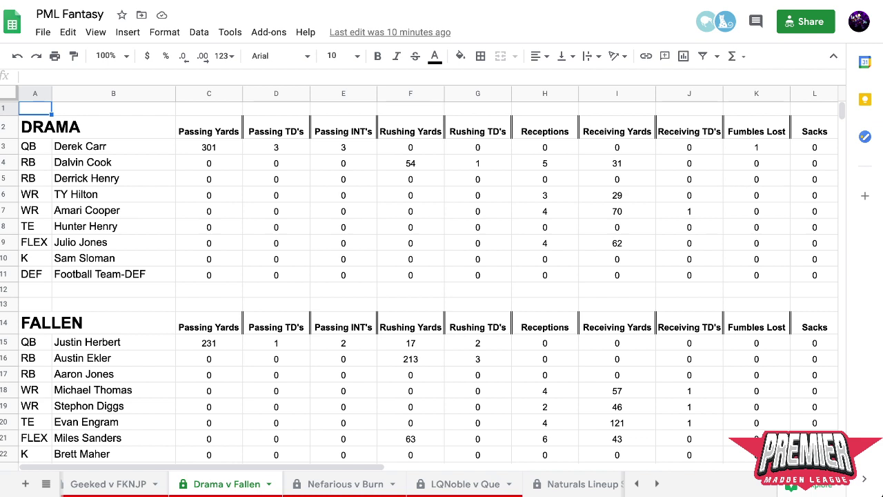
scroll(418, 282, "down", 1)
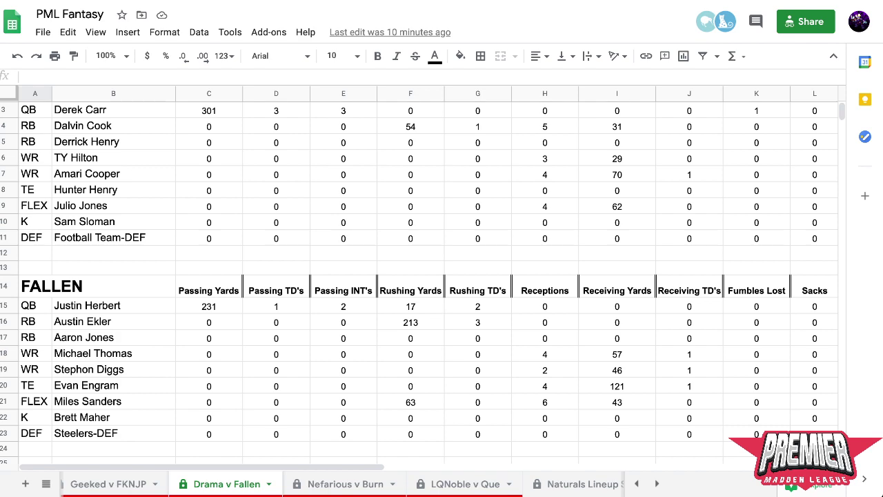
scroll(428, 281, "up", 2)
scroll(427, 281, "right", 10)
scroll(427, 281, "left", 10)
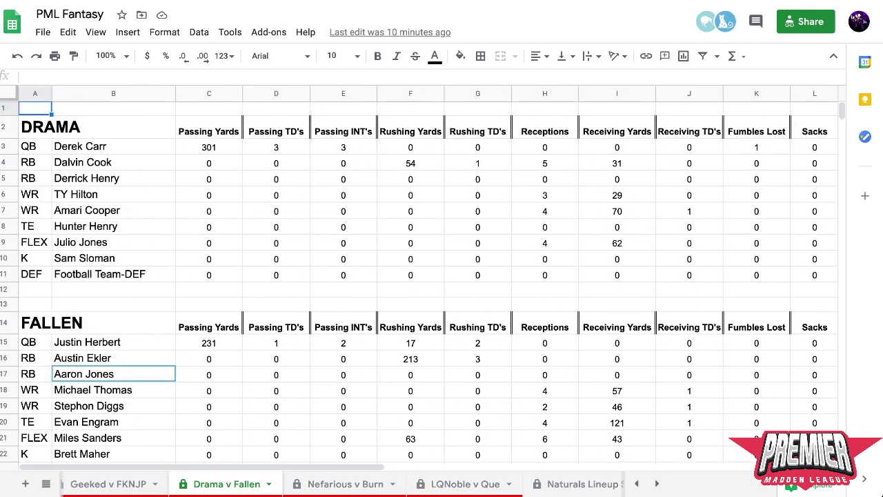
- Examine Drama's player stats from passing through kicking against each player's points in the Total column
scroll(428, 276, "right", 5)
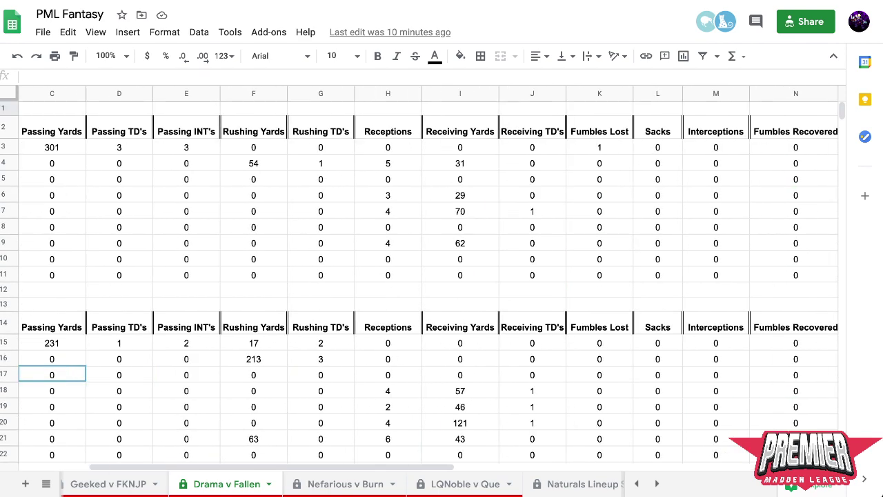
scroll(428, 276, "left", 5)
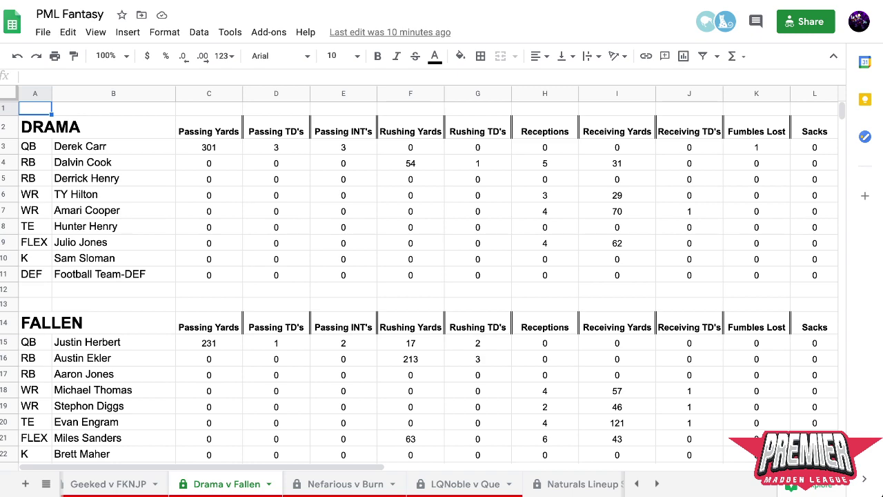
scroll(428, 276, "right", 10)
scroll(428, 276, "left", 10)
scroll(427, 276, "right", 10)
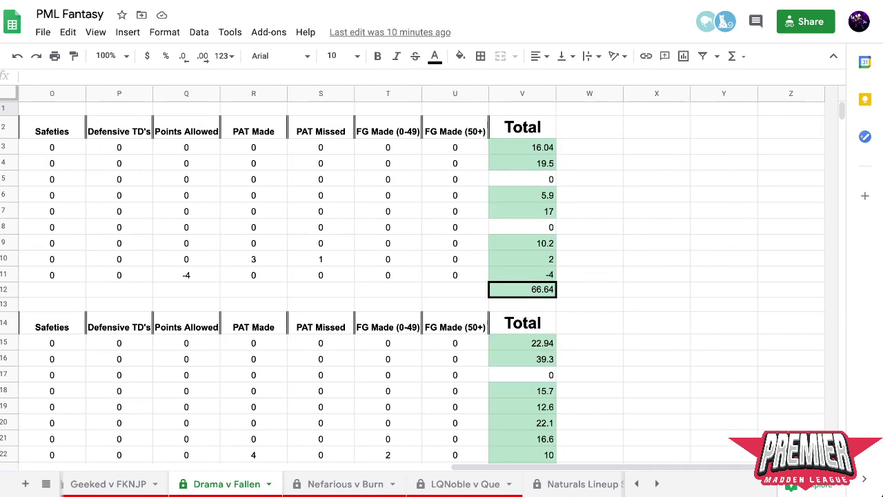
scroll(428, 276, "left", 10)
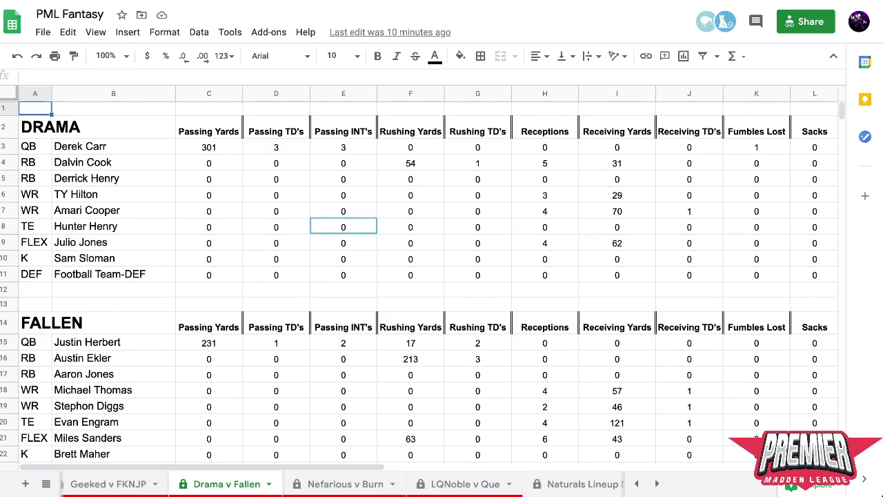
scroll(428, 276, "right", 10)
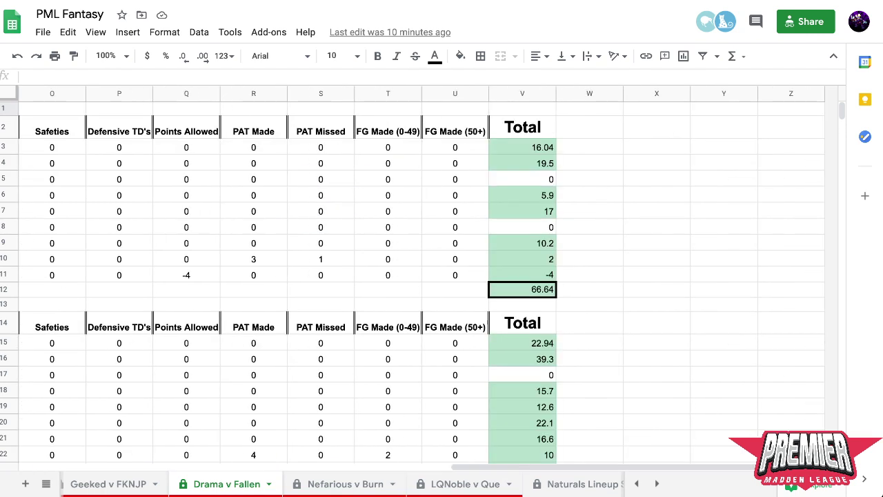
- Check Fallen's individual points and final team total, matching them to the players in the lineup
scroll(412, 283, "down", 1)
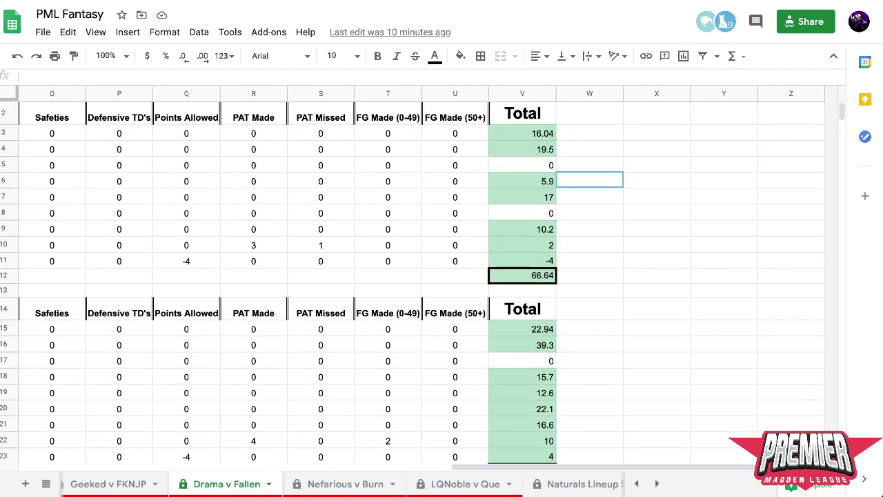
scroll(414, 276, "down", 6)
scroll(414, 276, "left", 1)
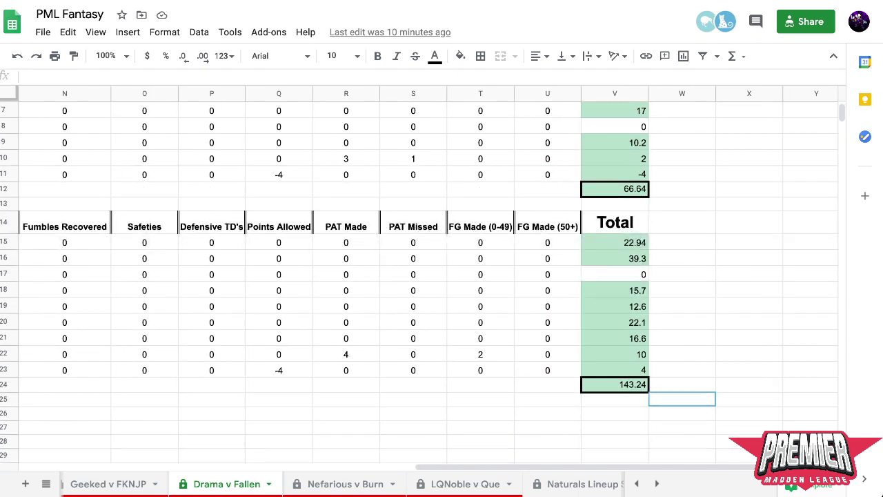
scroll(414, 276, "up", 6)
scroll(414, 276, "left", 2)
scroll(414, 276, "left", 10)
scroll(414, 276, "down", 4)
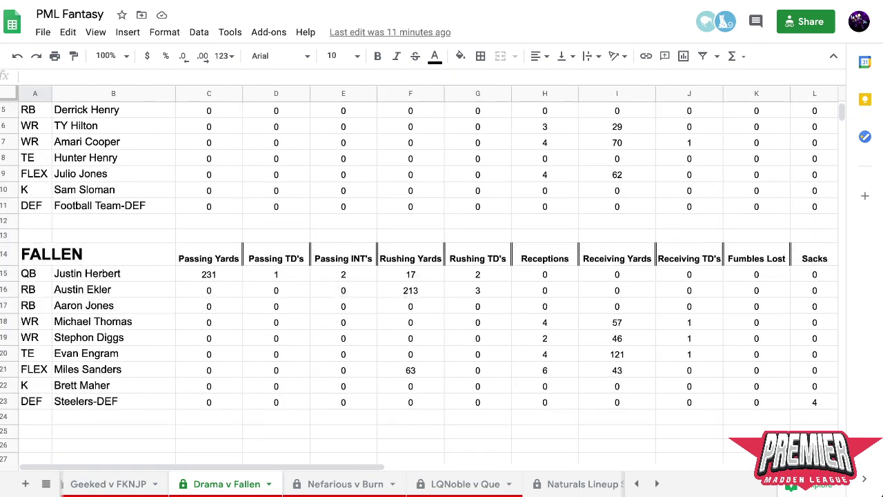
scroll(414, 276, "right", 3)
scroll(414, 276, "right", 11)
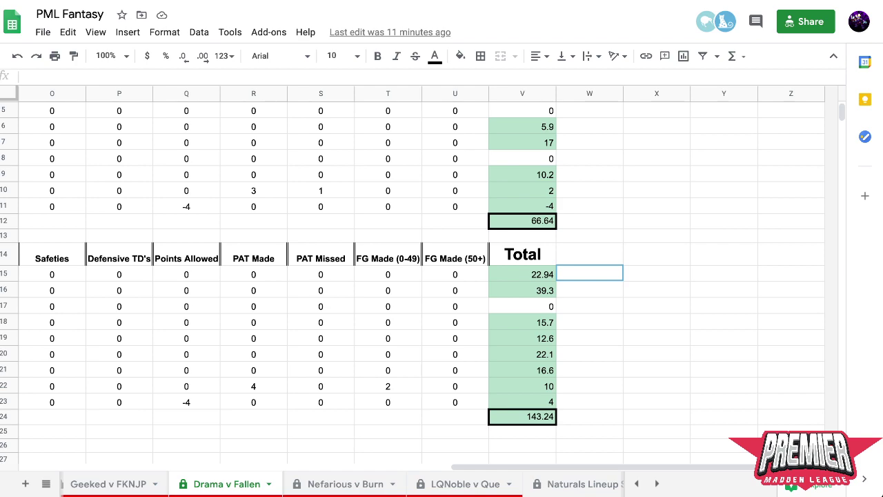
- Compare Fallen's offensive, defensive and kicking stats with the Total column once more, back to the player names
left_click(590, 306)
scroll(414, 276, "left", 14)
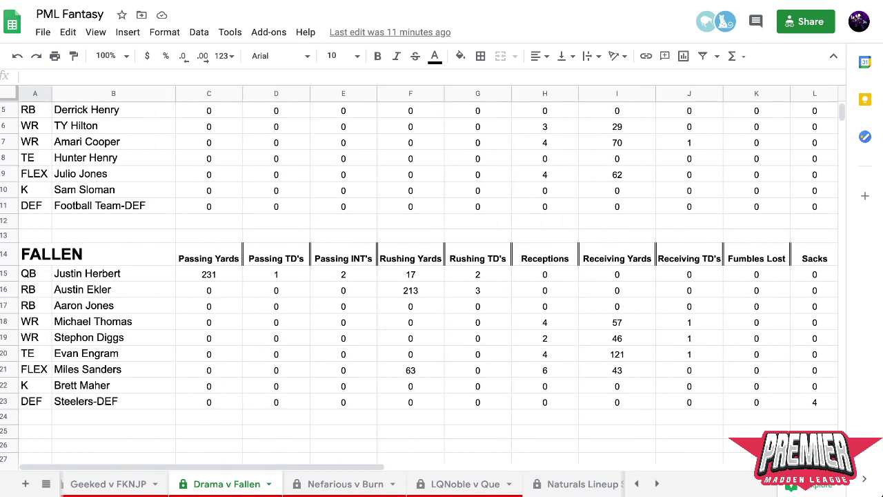
scroll(414, 276, "right", 14)
scroll(414, 276, "up", 1)
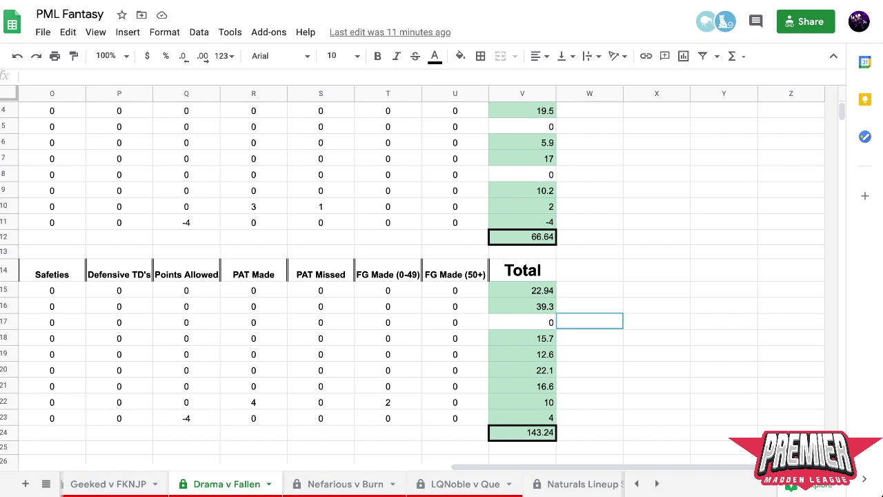
scroll(414, 276, "left", 14)
scroll(414, 276, "right", 14)
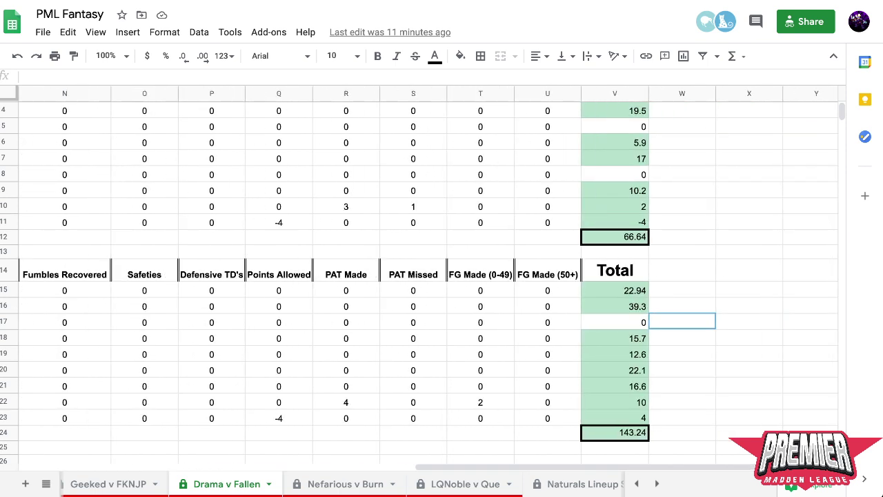
scroll(414, 276, "left", 14)
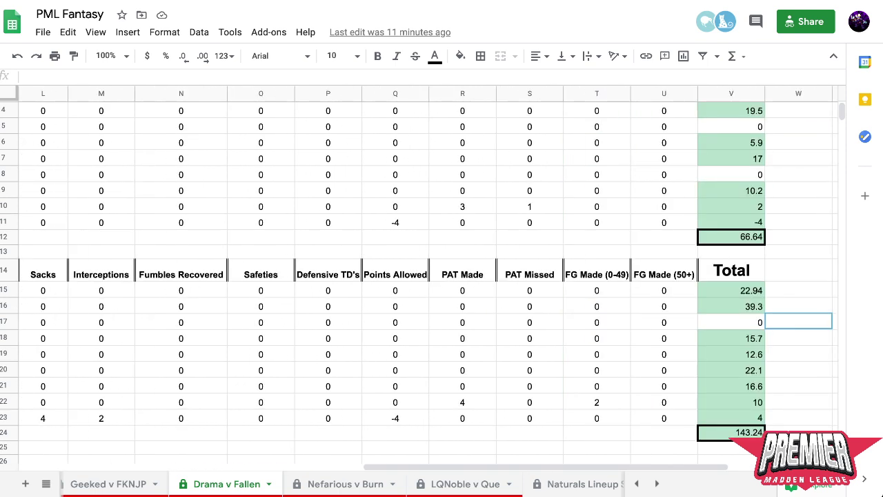
scroll(414, 276, "down", 1)
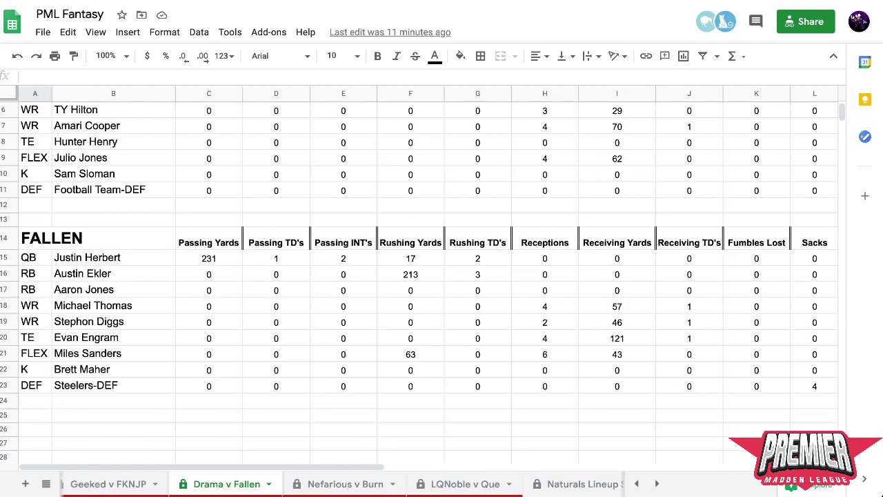
- Select Fallen's running back Aaron Jones and check his row across to the Total column
left_click(113, 322)
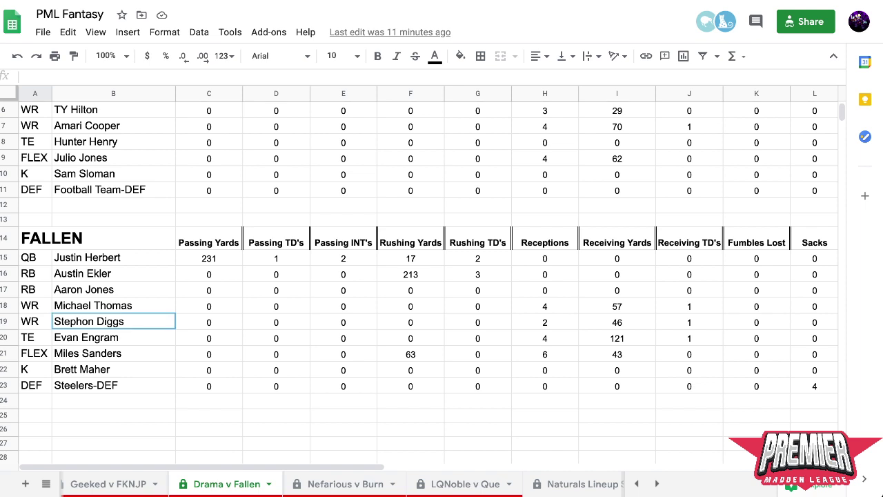
left_click(209, 321)
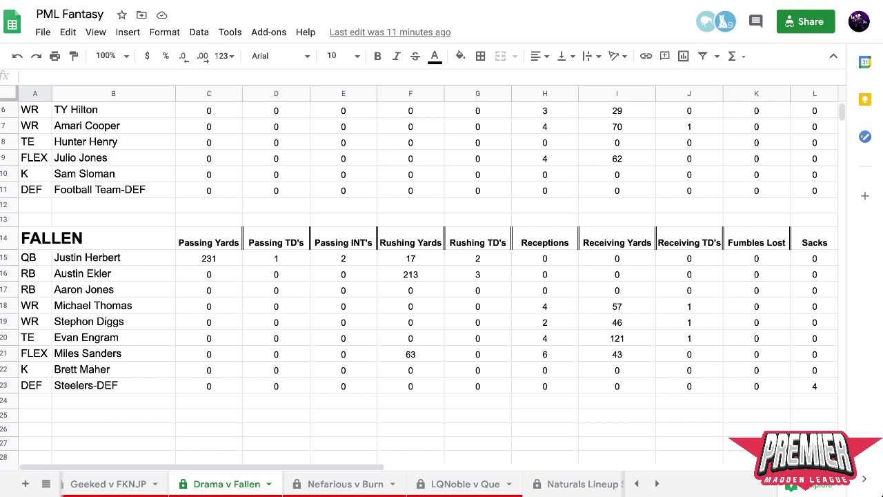
left_click(113, 289)
scroll(441, 276, "right", 10)
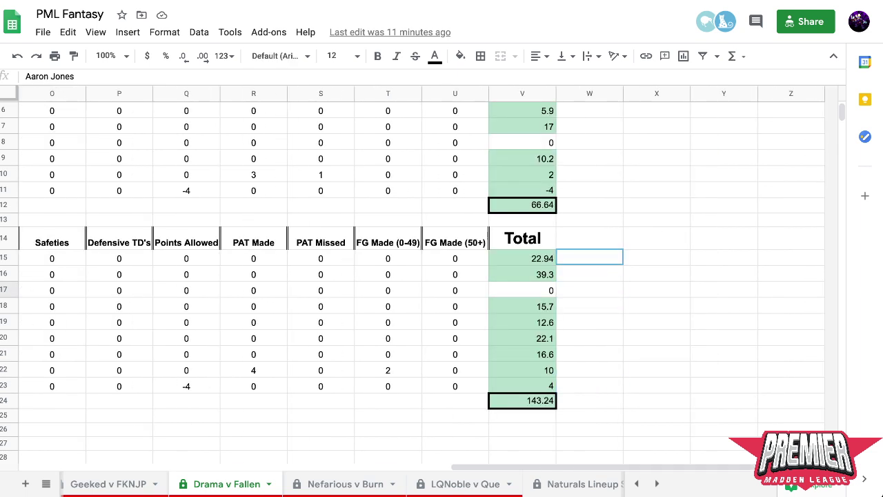
scroll(442, 276, "left", 10)
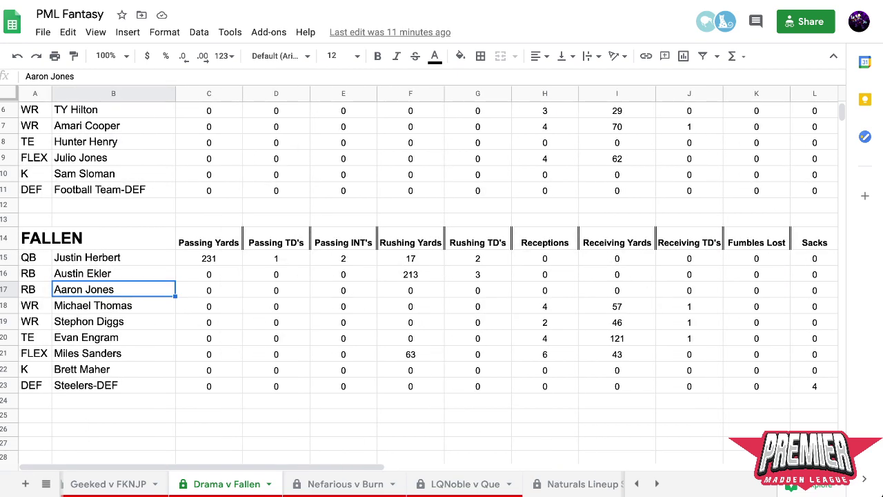
- Check the Steelers-DEF row through sacks, interceptions and points allowed to its total points
left_click(113, 400)
scroll(441, 276, "right", 10)
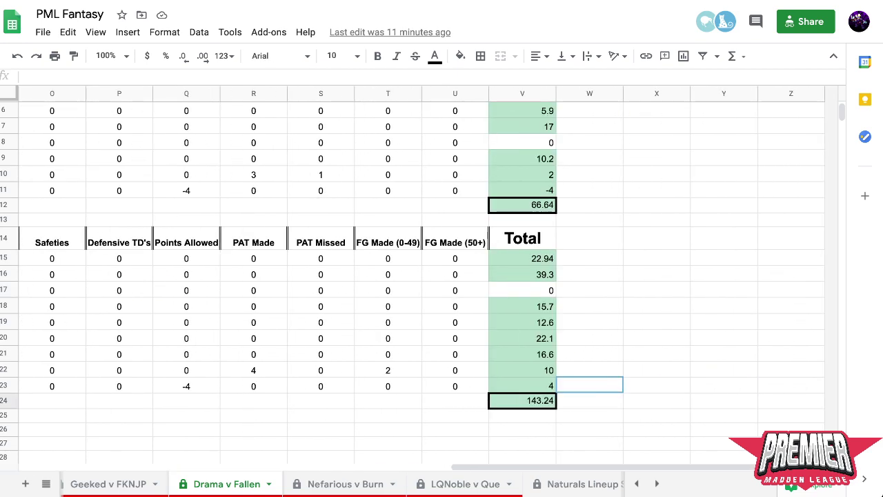
scroll(442, 276, "left", 10)
scroll(442, 276, "right", 10)
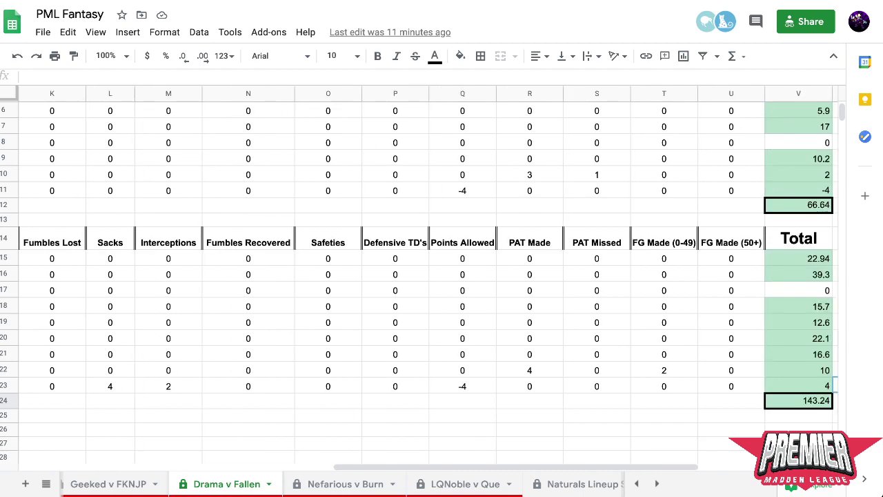
scroll(442, 276, "left", 7)
scroll(442, 276, "left", 3)
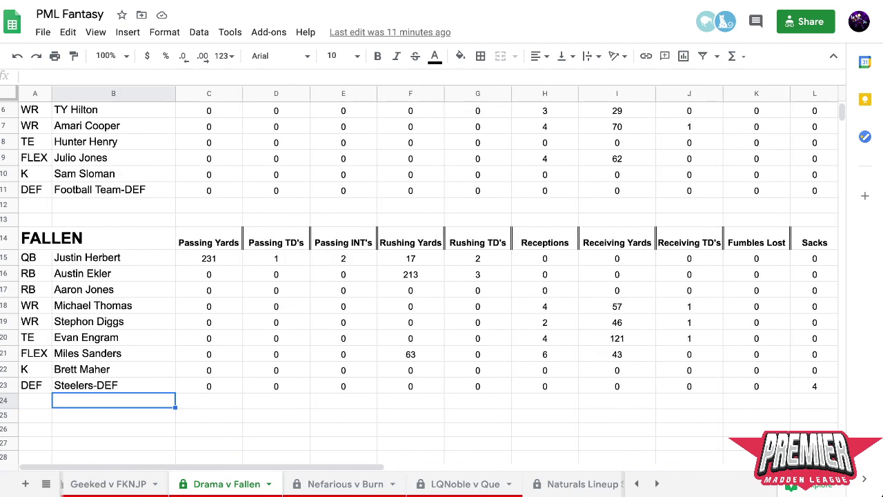
- Review Fallen's Total column again, focusing on Aaron Jones's points
scroll(442, 276, "right", 10)
scroll(442, 276, "up", 1)
scroll(442, 276, "down", 2)
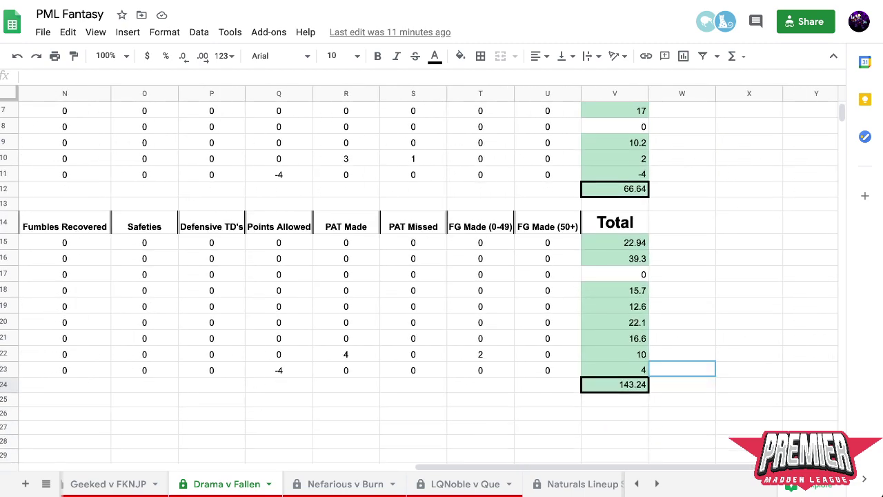
scroll(441, 276, "right", 1)
left_click(589, 274)
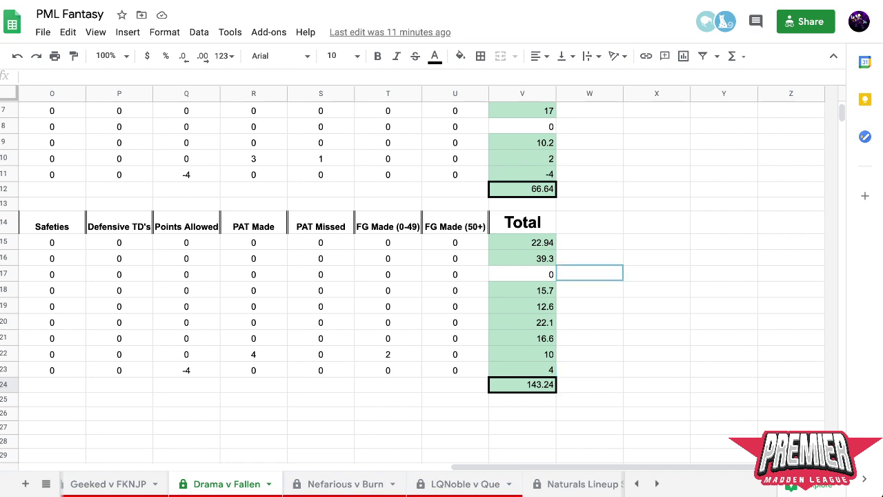
left_click(523, 274)
- Compare Drama's and Fallen's Total columns, focusing on Austin Ekler's points
scroll(442, 276, "up", 2)
left_click(656, 356)
left_click(724, 357)
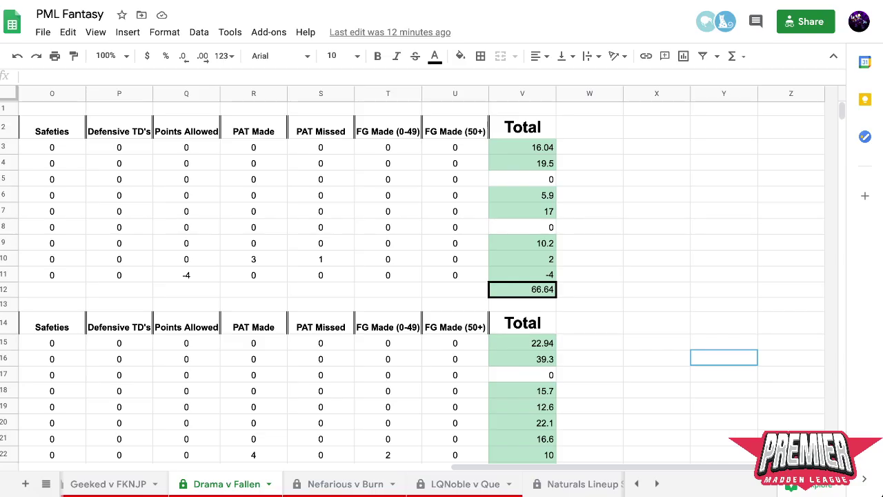
left_click(523, 359)
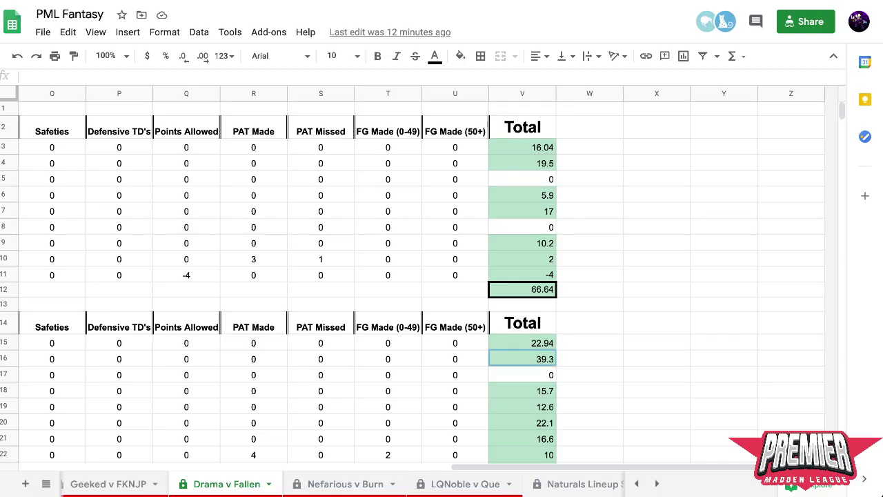
- Read through Fallen's lineup and totals a final time and return to Drama's player stats
scroll(441, 276, "left", 10)
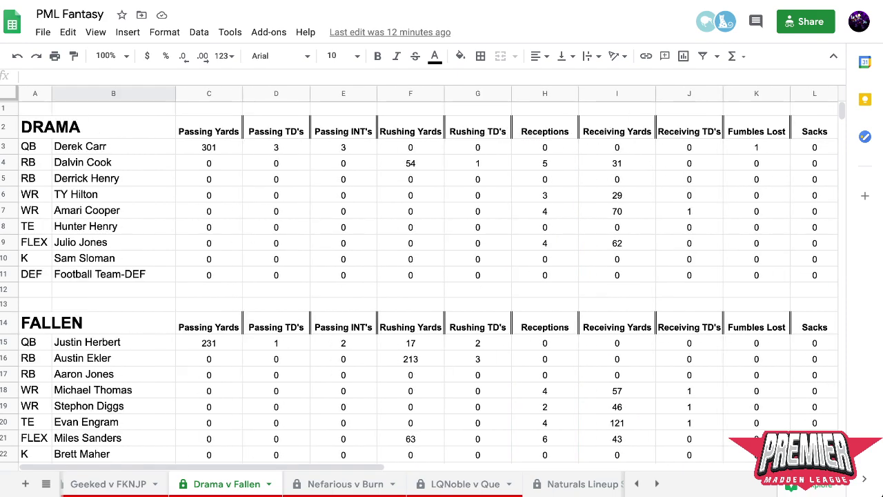
scroll(442, 276, "down", 1)
scroll(442, 276, "down", 1)
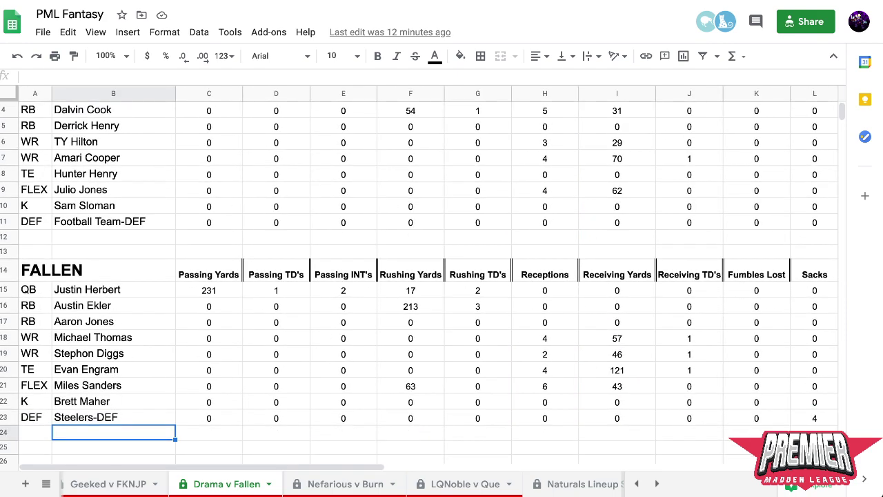
scroll(428, 276, "right", 2)
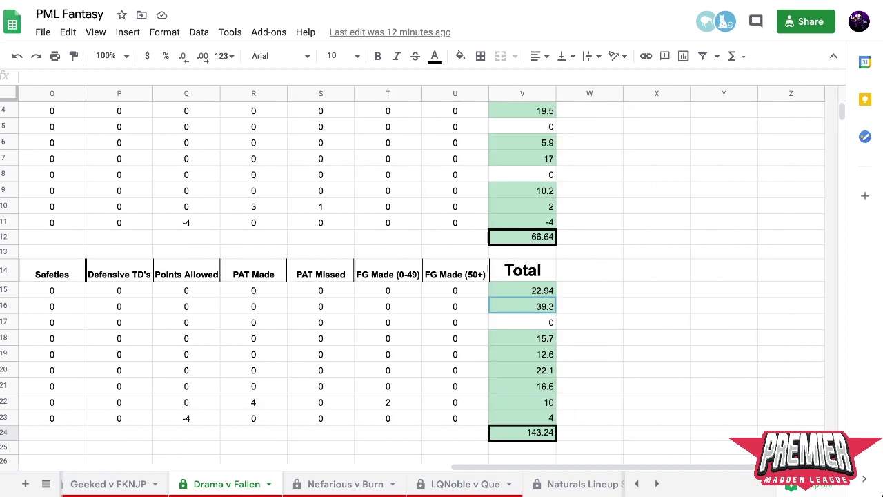
scroll(428, 276, "left", 10)
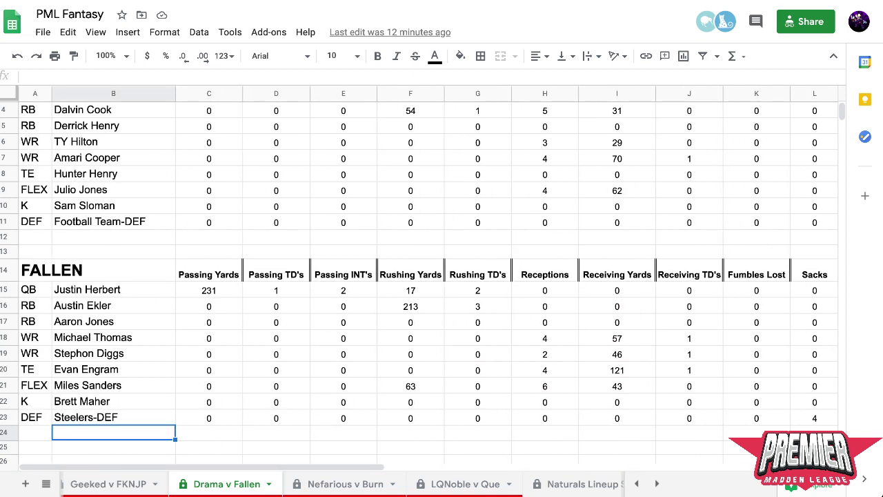
scroll(442, 276, "up", 1)
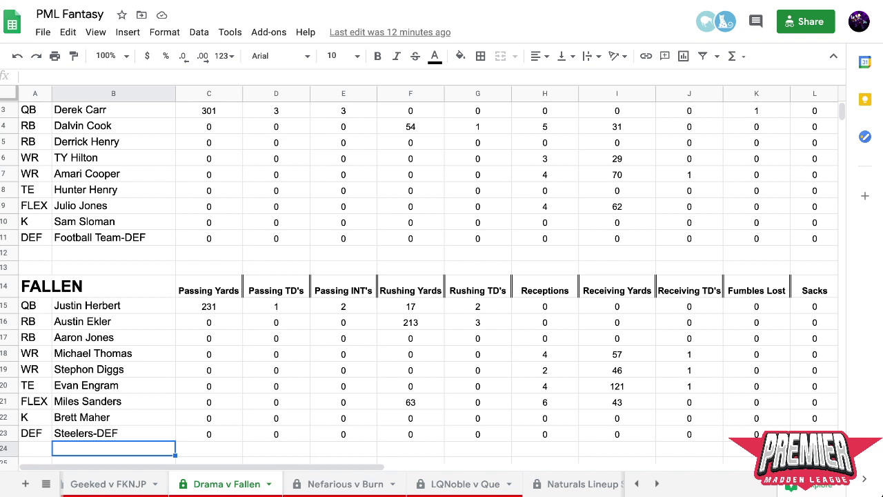
scroll(441, 276, "up", 1)
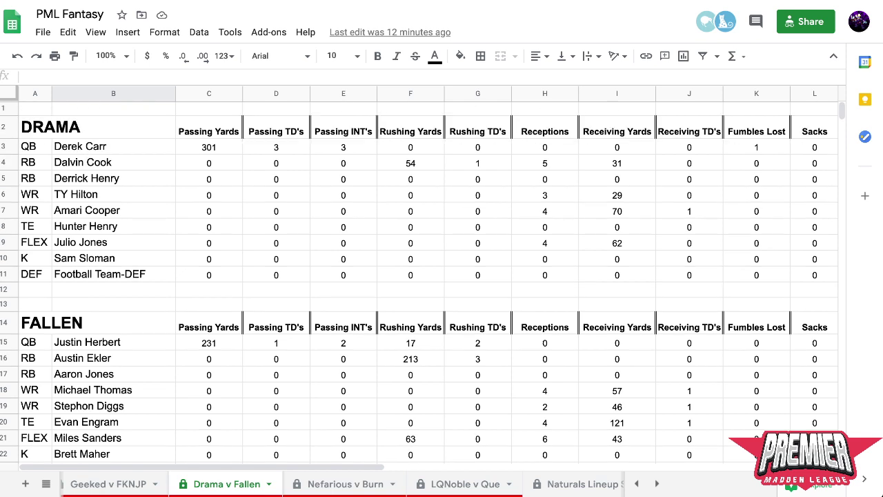
- Read across Drama's player rows from the passing stats through Points Allowed and PAT Made
scroll(442, 276, "down", 1)
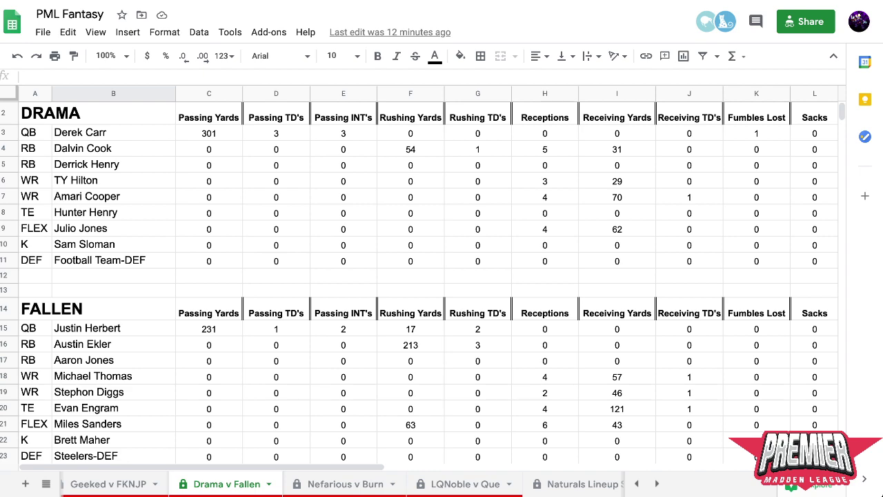
scroll(422, 281, "right", 5)
scroll(422, 281, "up", 1)
scroll(422, 282, "left", 5)
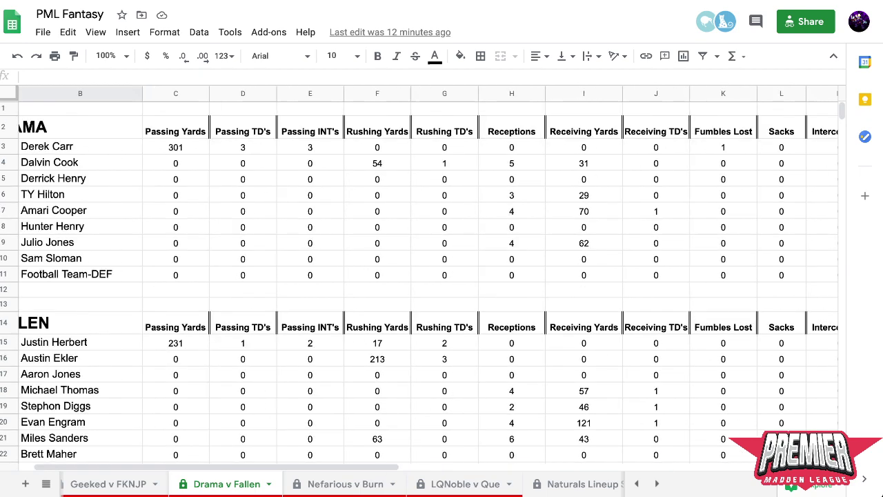
scroll(442, 276, "right", 6)
scroll(441, 276, "left", 2)
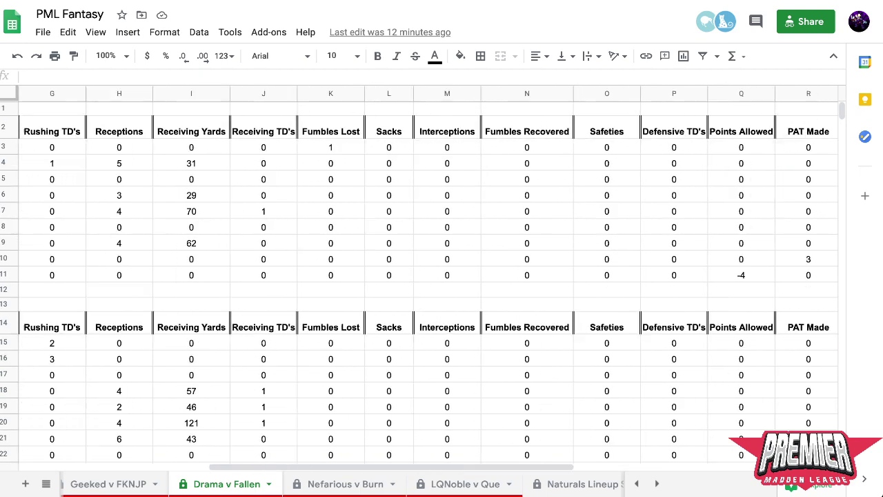
scroll(442, 276, "right", 4)
scroll(442, 276, "left", 7)
scroll(441, 276, "right", 7)
scroll(442, 276, "left", 3)
scroll(441, 276, "left", 5)
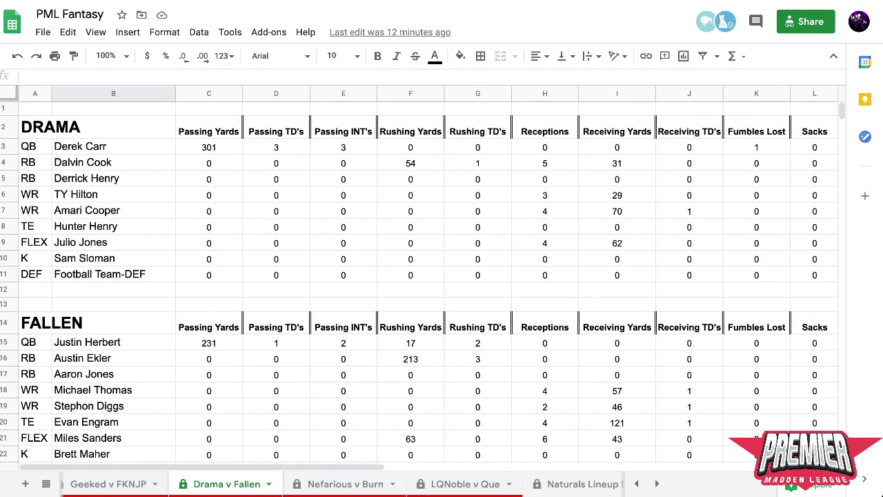
- Compare Drama's and Fallen's overall totals and go back to Fallen's lineup
scroll(441, 276, "down", 1)
scroll(441, 276, "right", 4)
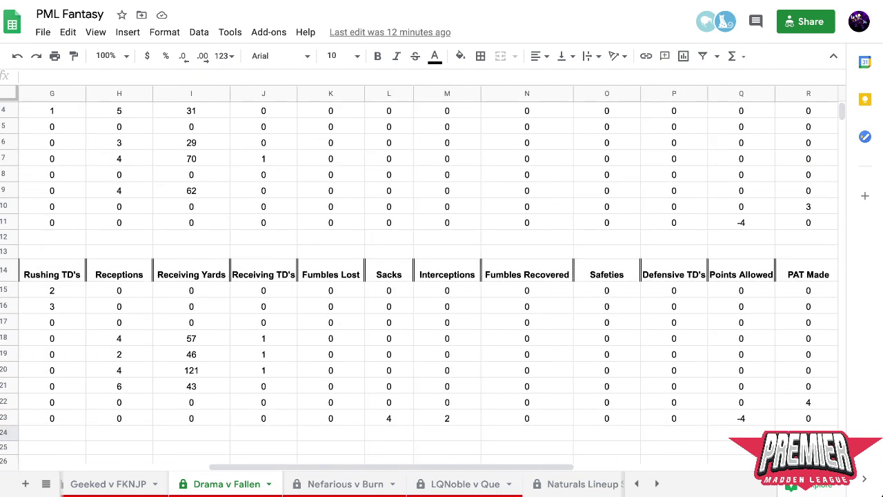
scroll(442, 276, "right", 5)
scroll(442, 276, "up", 1)
scroll(442, 276, "down", 1)
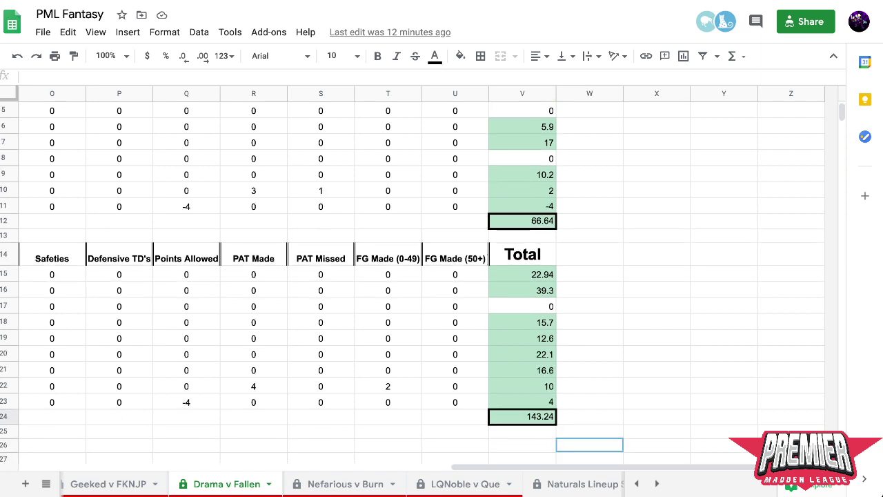
scroll(441, 276, "down", 1)
scroll(441, 276, "left", 5)
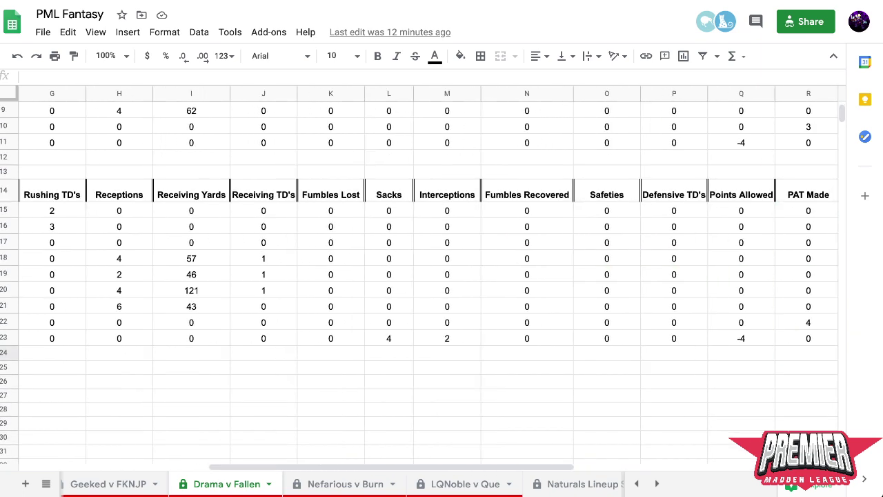
scroll(442, 276, "left", 4)
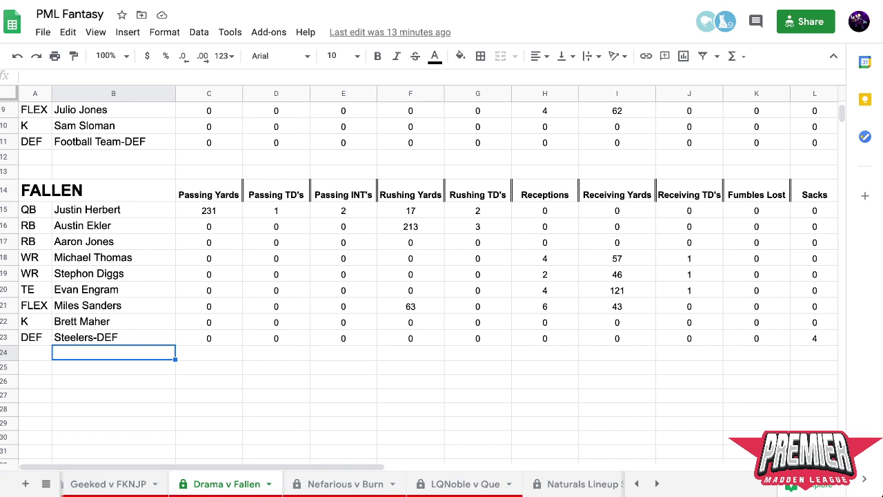
- Recheck Fallen's player stats against both teams' Total columns
scroll(428, 276, "up", 1)
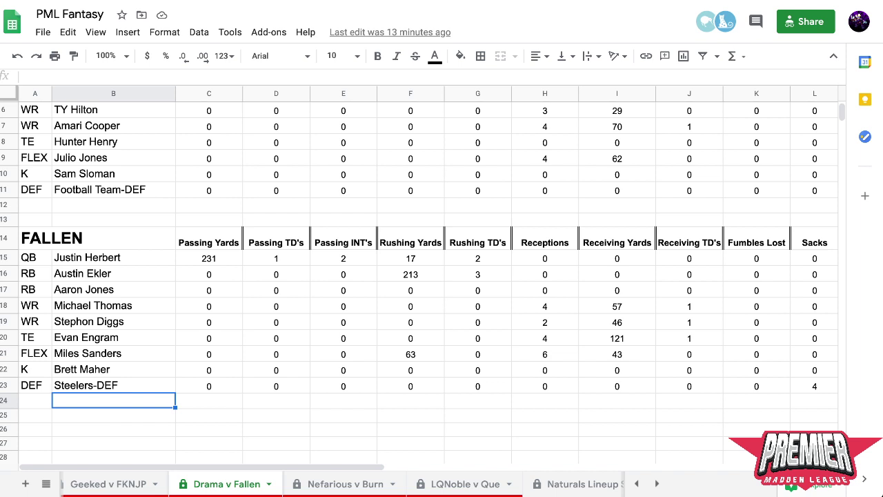
scroll(428, 276, "right", 10)
scroll(428, 276, "up", 1)
scroll(428, 276, "down", 1)
scroll(427, 290, "right", 10)
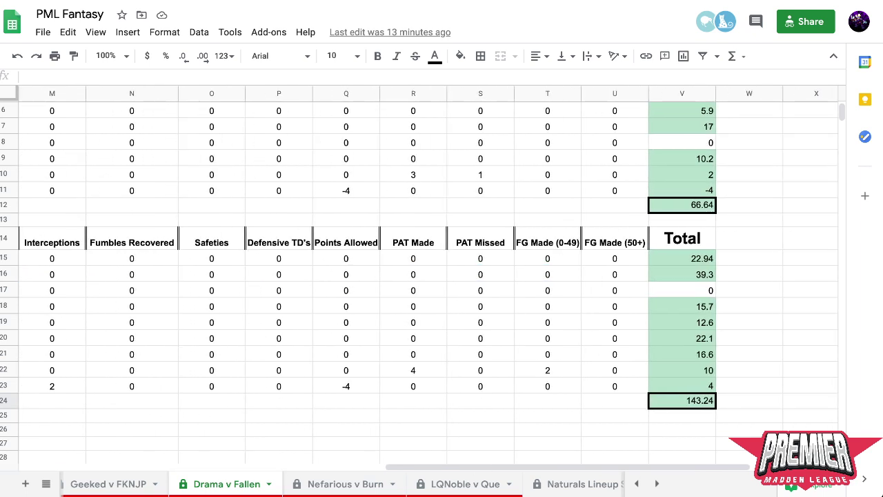
scroll(427, 290, "left", 10)
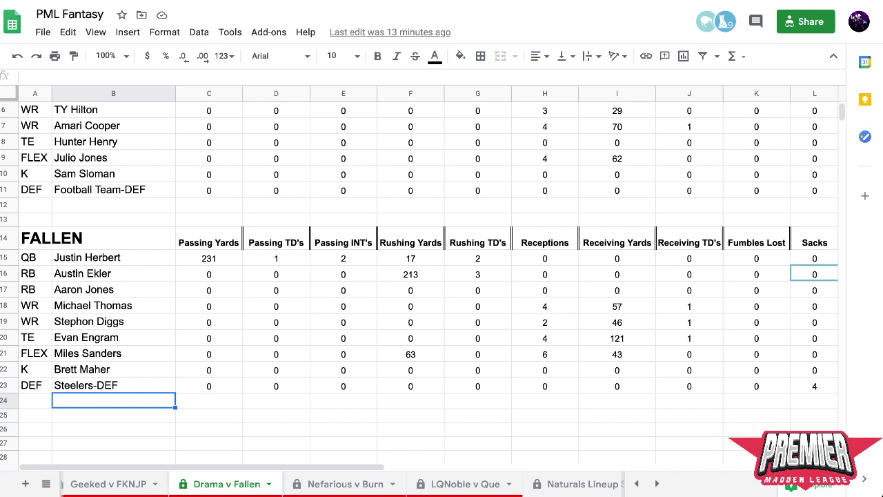
scroll(428, 276, "right", 10)
scroll(427, 276, "left", 10)
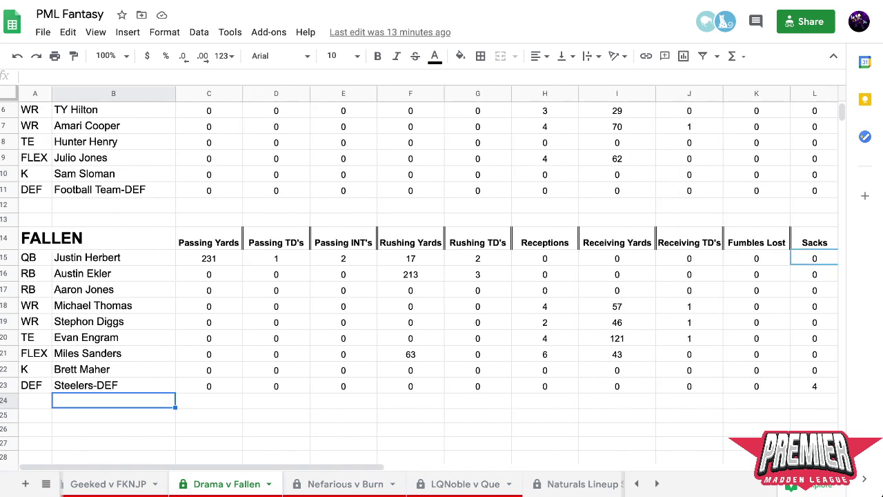
- Open the Nefarious v Burn sheet and read through both teams' lineups and stats
scroll(345, 484, "right", 6)
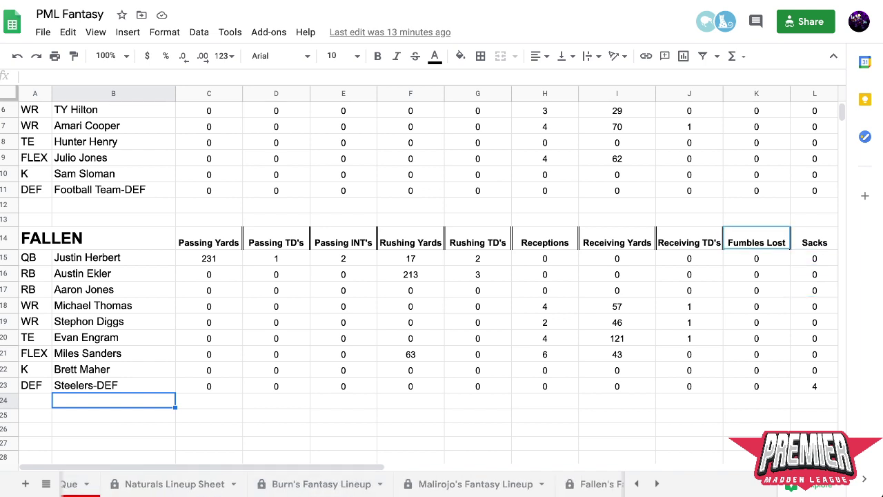
scroll(331, 483, "left", 5)
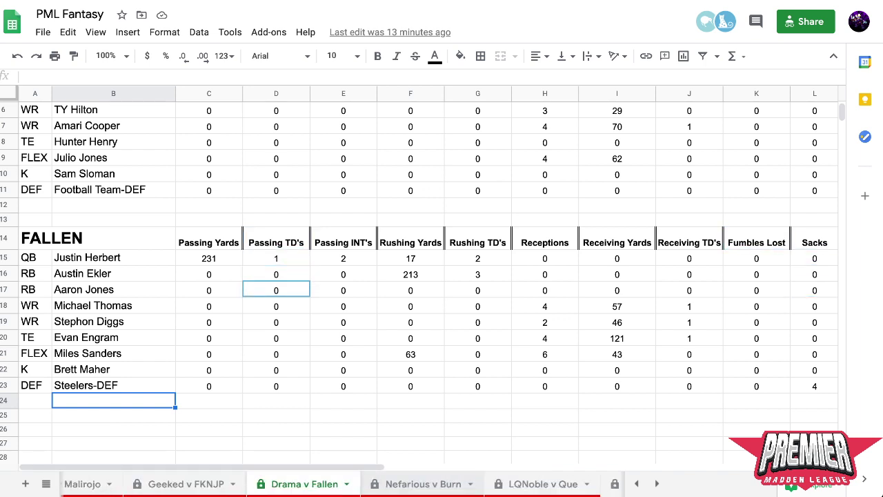
scroll(331, 484, "right", 3)
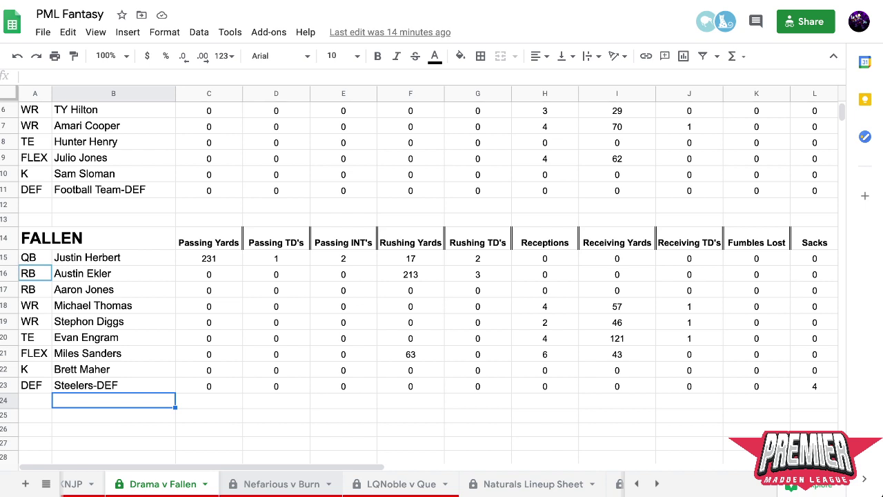
left_click(281, 484)
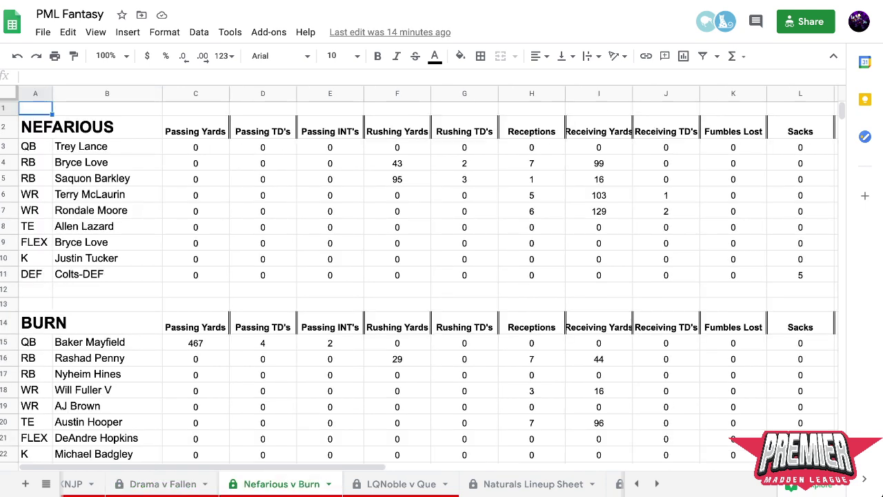
scroll(418, 281, "down", 1)
scroll(419, 282, "up", 1)
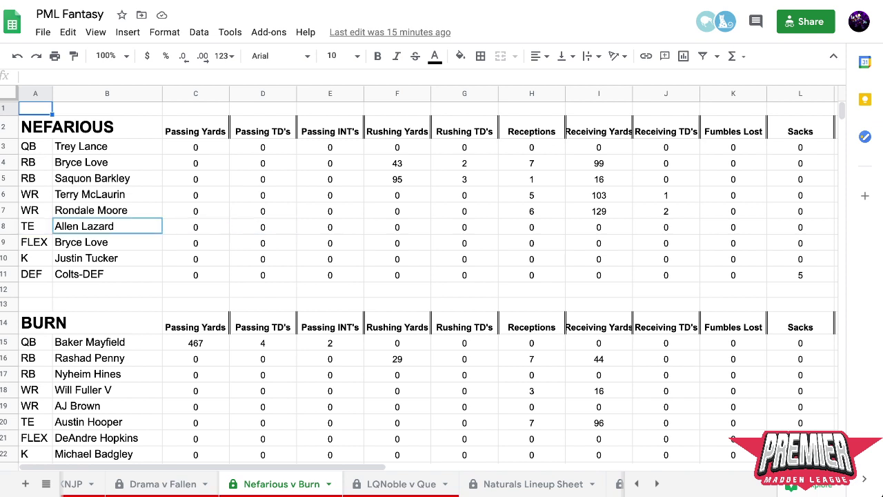
scroll(419, 281, "down", 3)
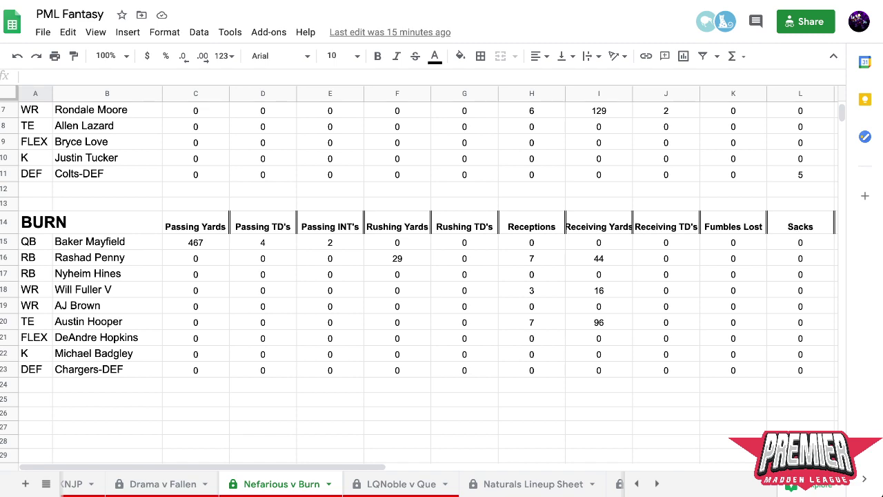
scroll(419, 282, "up", 3)
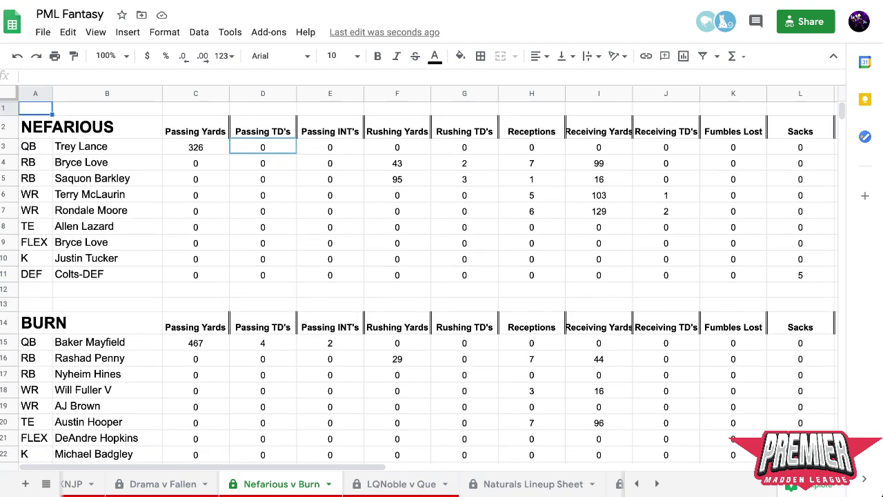
- Check Trey Lance's passing and rushing stats against Nefarious's Total column
scroll(428, 276, "right", 15)
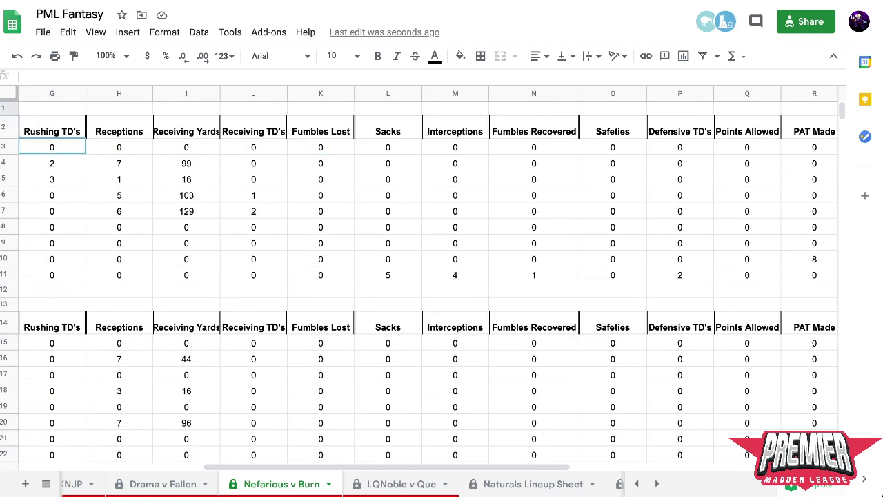
scroll(427, 276, "left", 15)
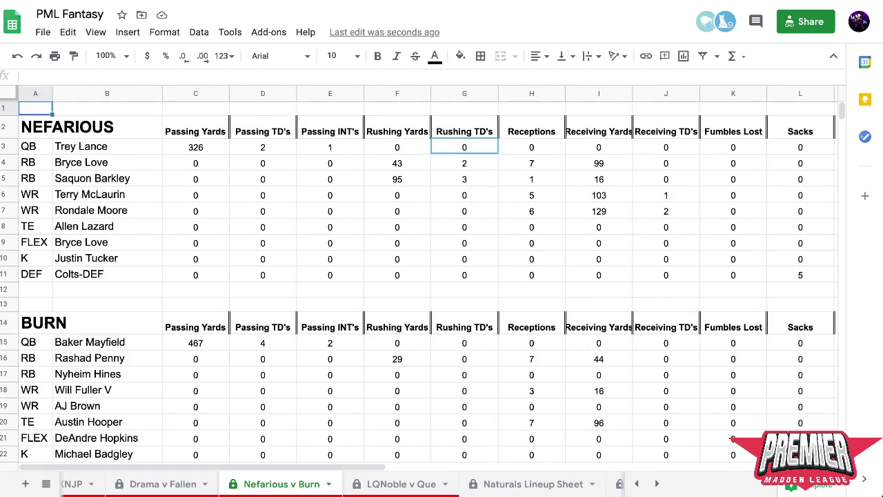
scroll(428, 276, "right", 15)
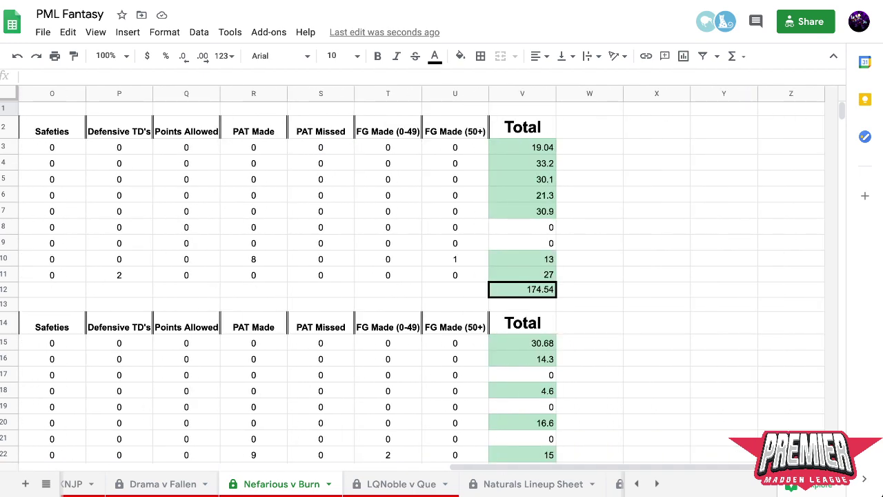
scroll(428, 276, "left", 15)
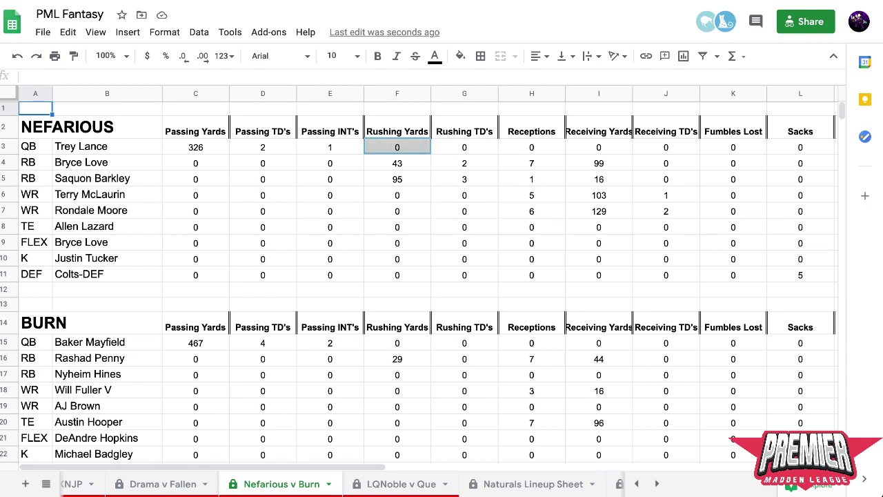
scroll(428, 276, "right", 15)
scroll(427, 276, "left", 15)
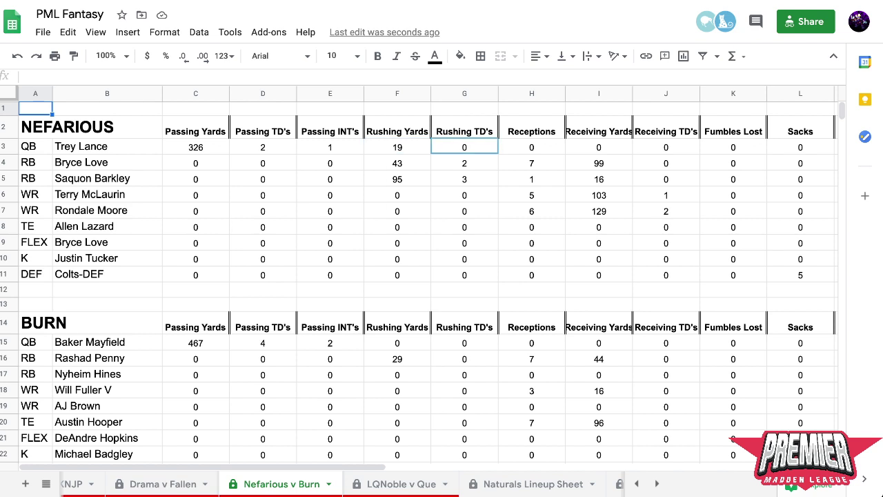
scroll(428, 276, "right", 10)
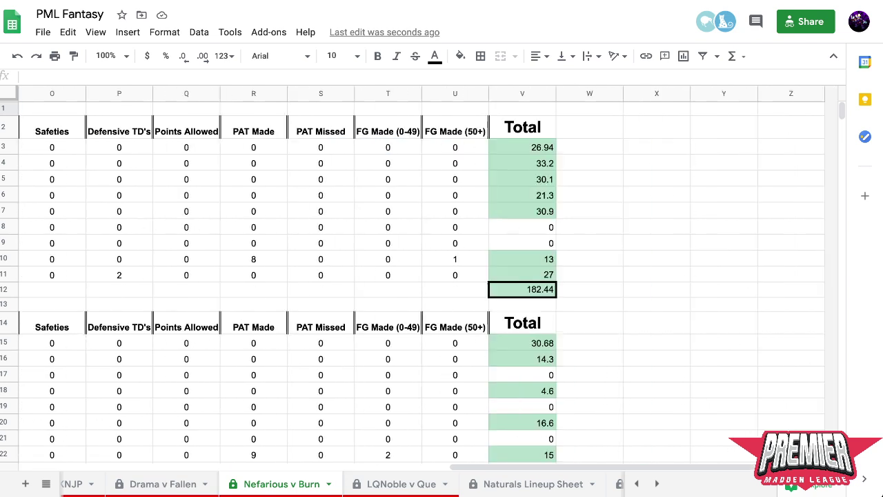
left_click(724, 146)
left_click(656, 146)
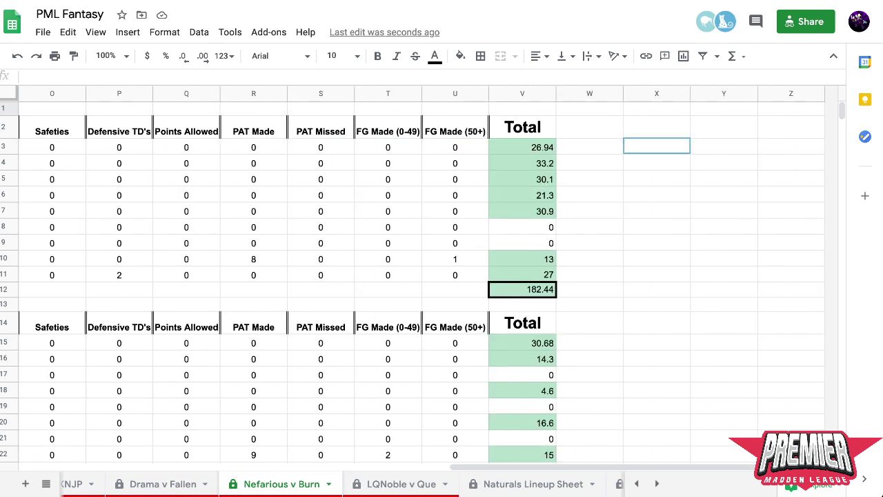
key("ctrl+Home")
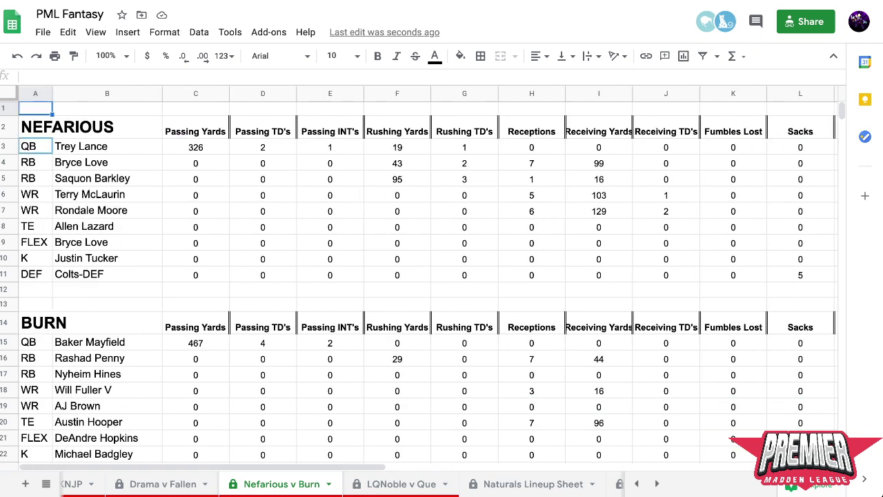
- Examine Allen Lazard's tight end row and Nefarious's Total column
left_click(107, 226)
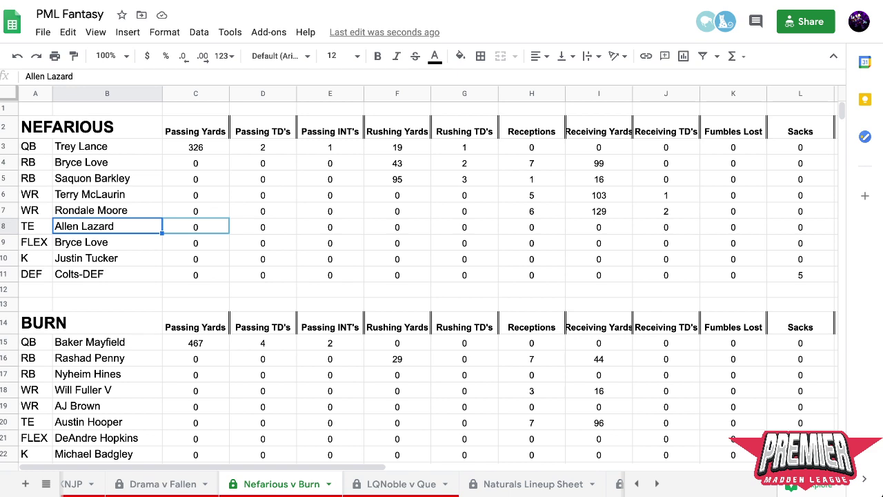
left_click(107, 289)
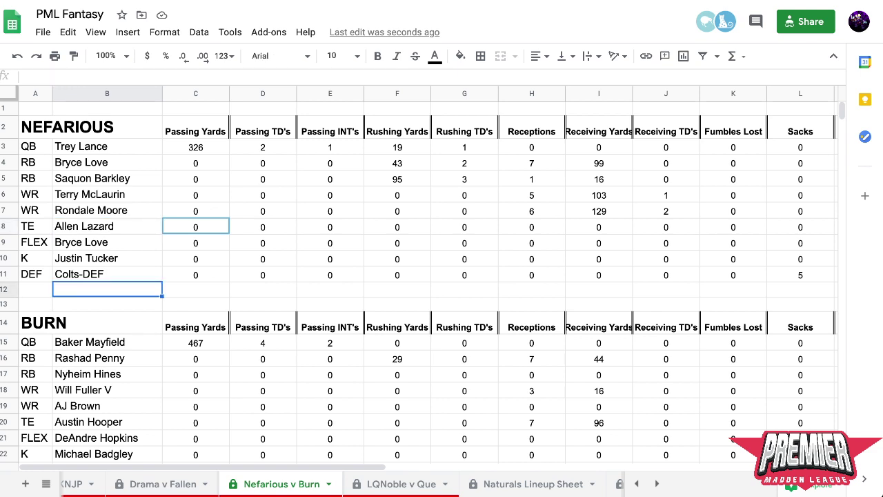
scroll(428, 283, "down", 2)
scroll(428, 283, "up", 2)
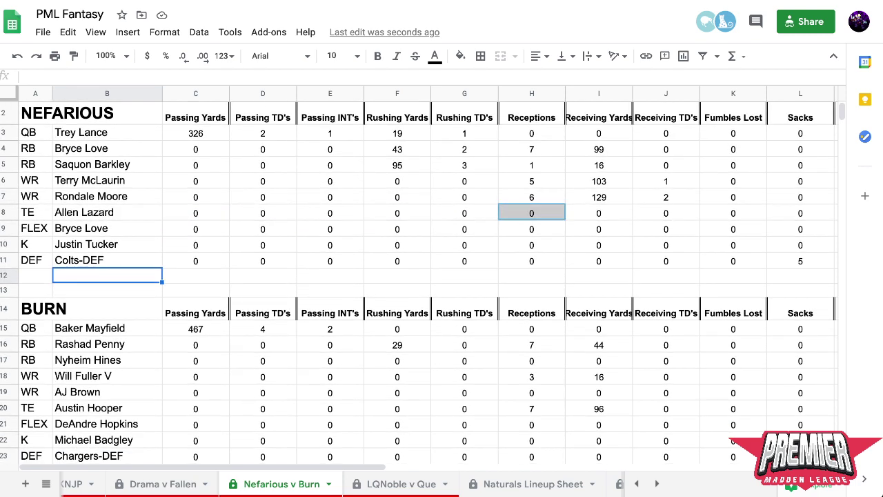
key("ctrl+Right")
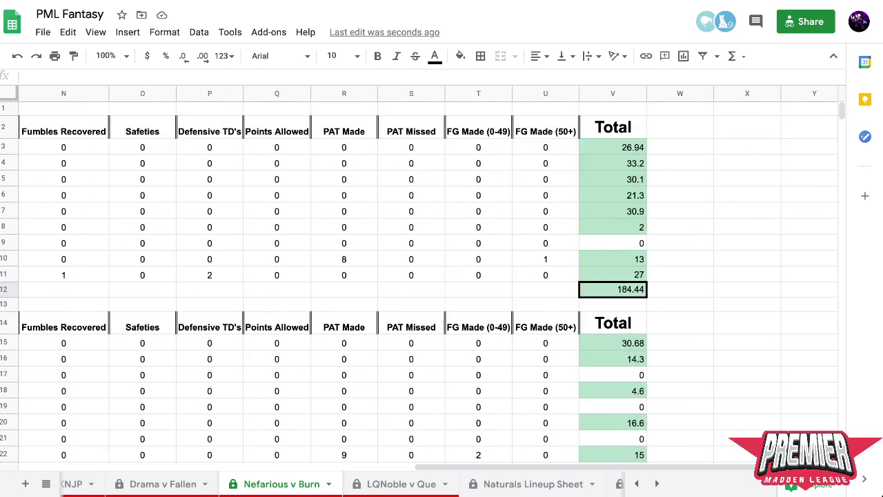
key("ctrl+Left")
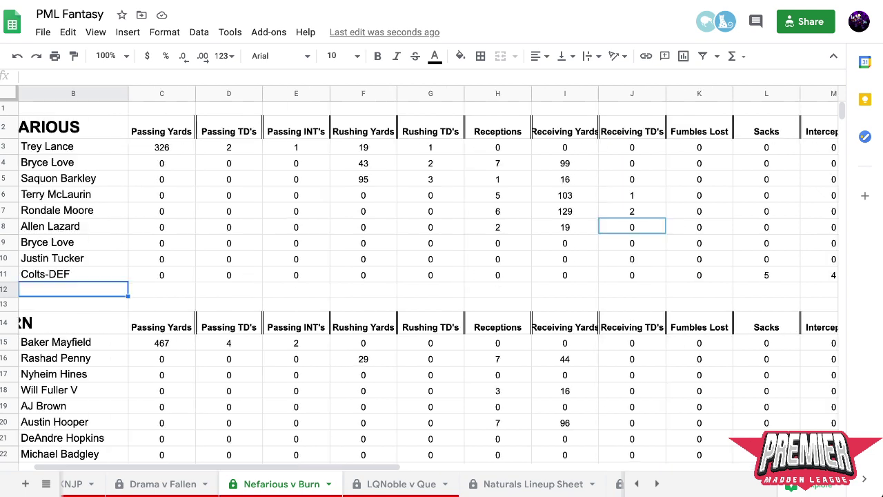
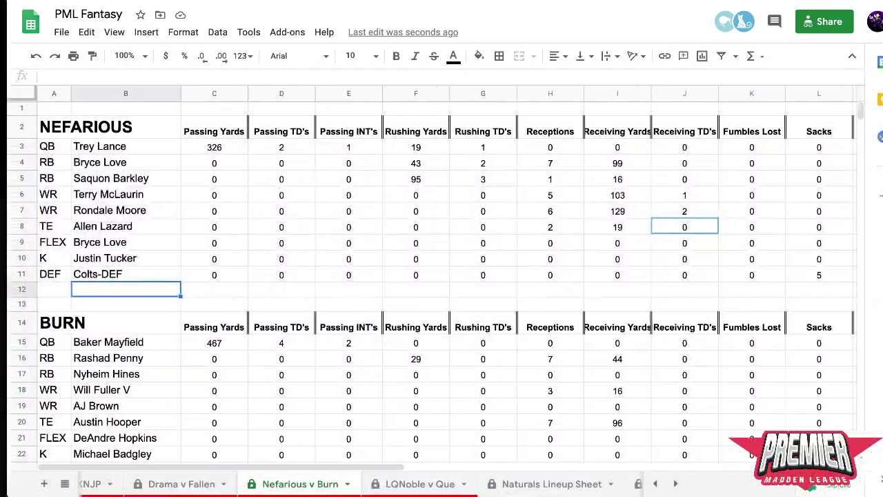
- Examine Nefarious's kicker and Colts-DEF stats through to both teams' Total columns
scroll(427, 283, "down", 1)
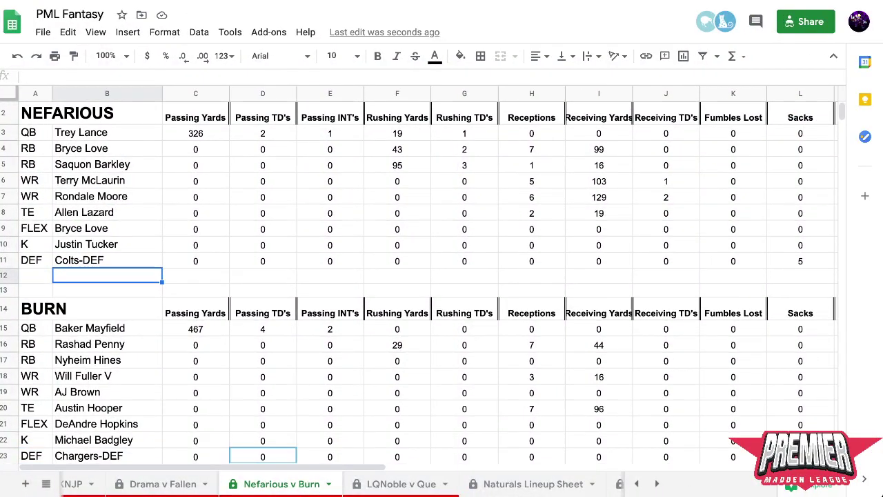
scroll(428, 283, "up", 1)
scroll(428, 283, "right", 8)
scroll(428, 283, "right", 5)
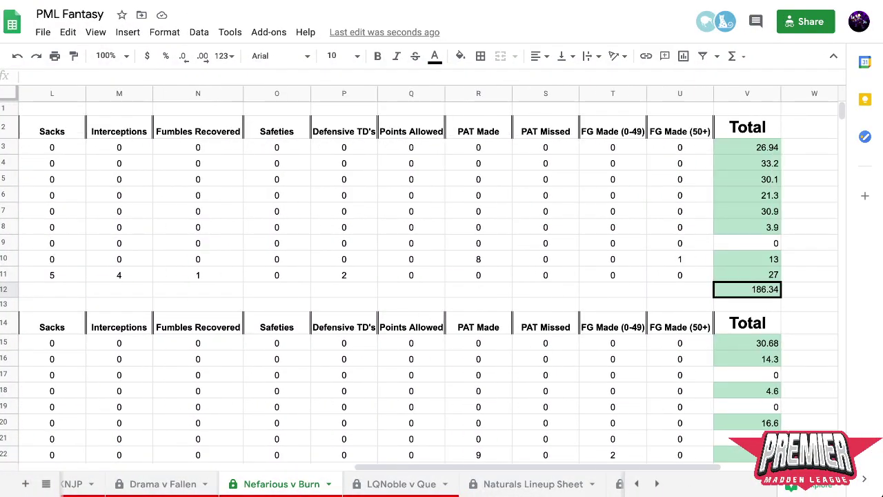
key("Right")
key("Right")
key("Right")
key("Left")
key("Up")
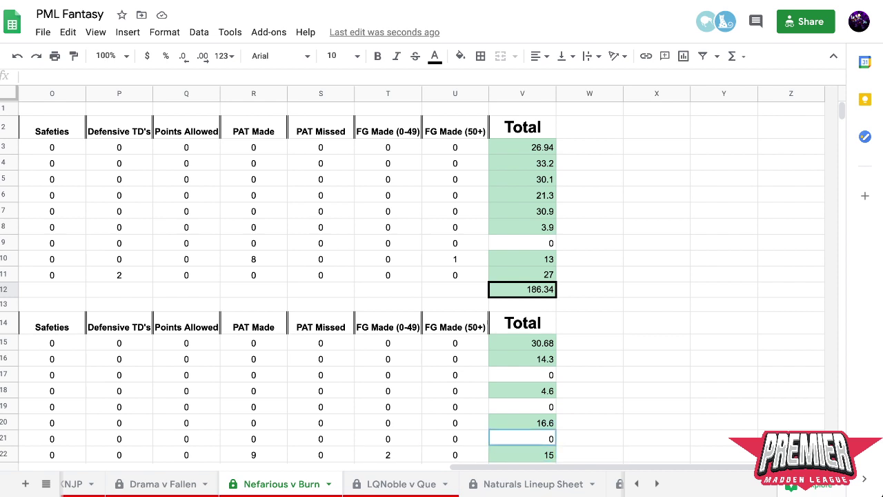
key("Left")
key("Down")
key("Down")
scroll(428, 283, "left", 12)
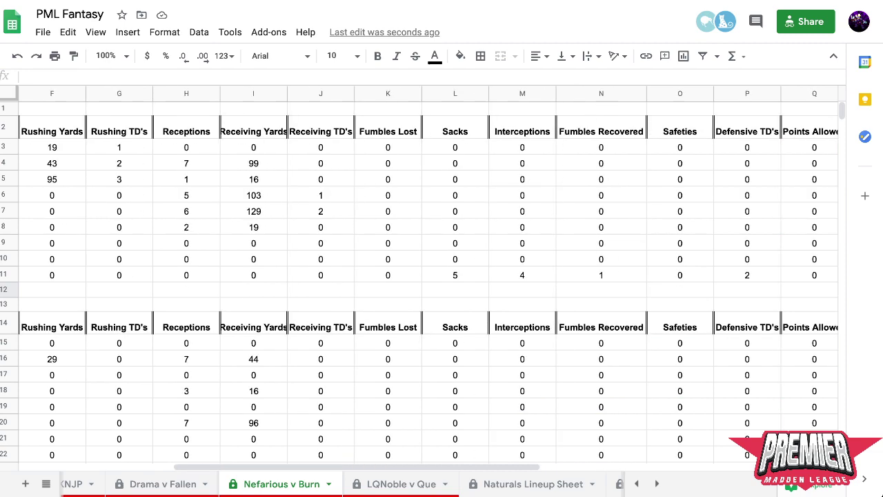
- Compare Burn's running back and wide receiver rows with the team's Total column
scroll(427, 283, "down", 1)
scroll(418, 284, "up", 2)
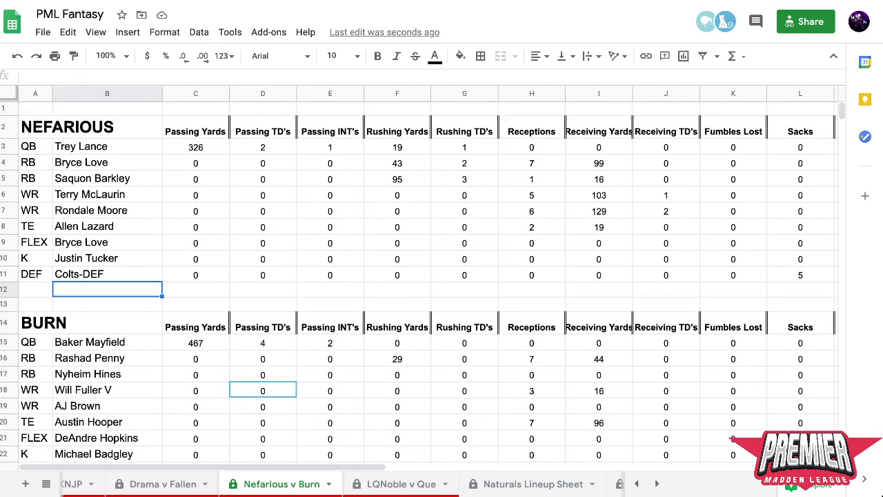
scroll(427, 276, "right", 10)
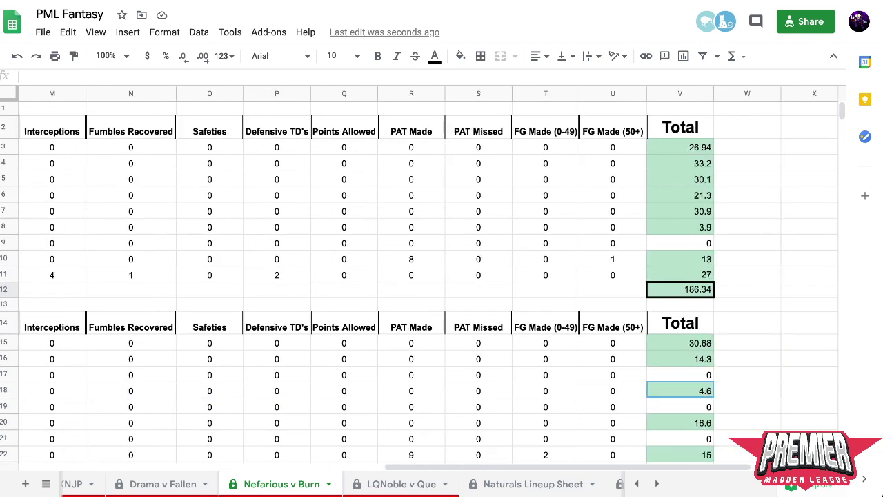
scroll(428, 276, "left", 10)
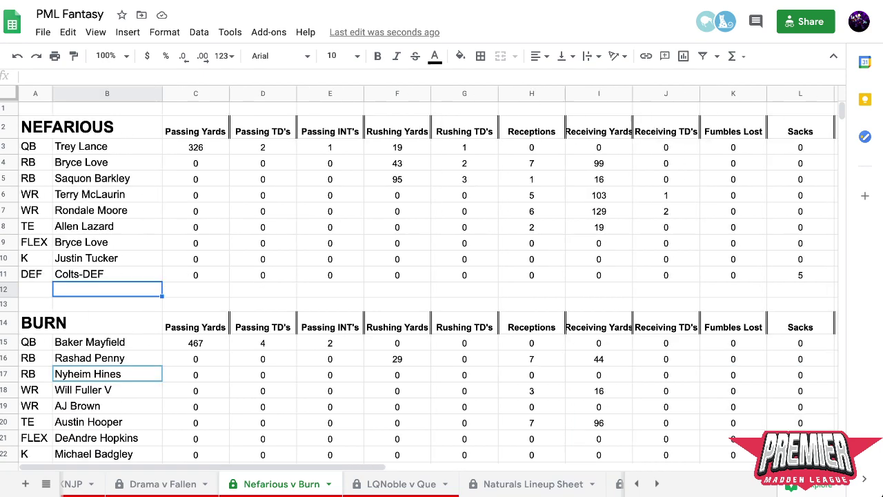
scroll(428, 276, "right", 11)
scroll(428, 276, "left", 11)
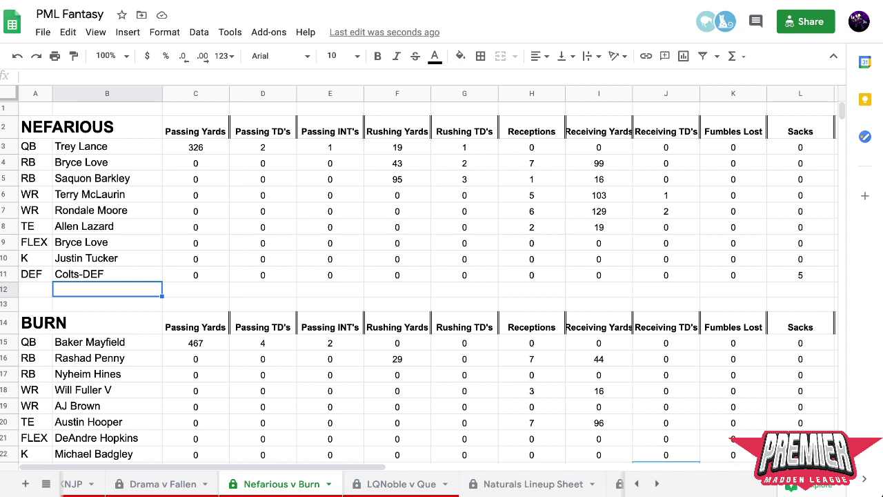
- Read Burn's full lineup down to the Chargers-DEF row and check its overall team total
scroll(428, 283, "down", 1)
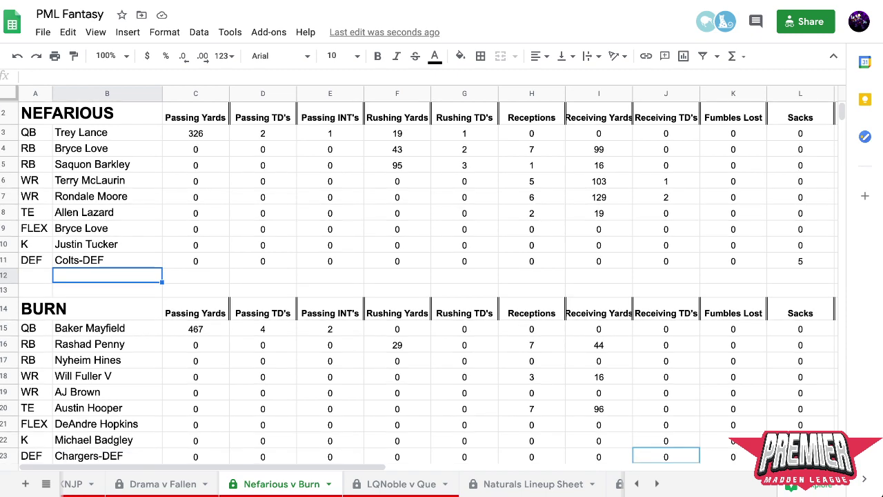
scroll(428, 283, "down", 1)
scroll(428, 283, "down", 3)
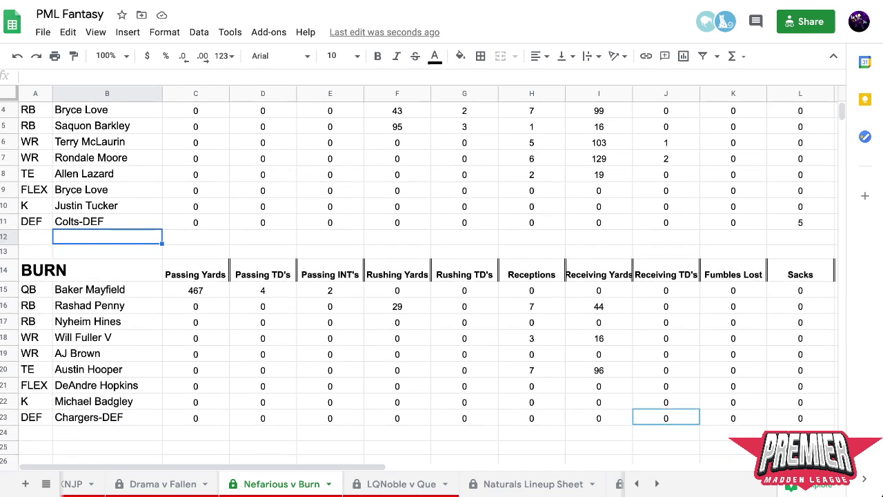
scroll(427, 283, "up", 5)
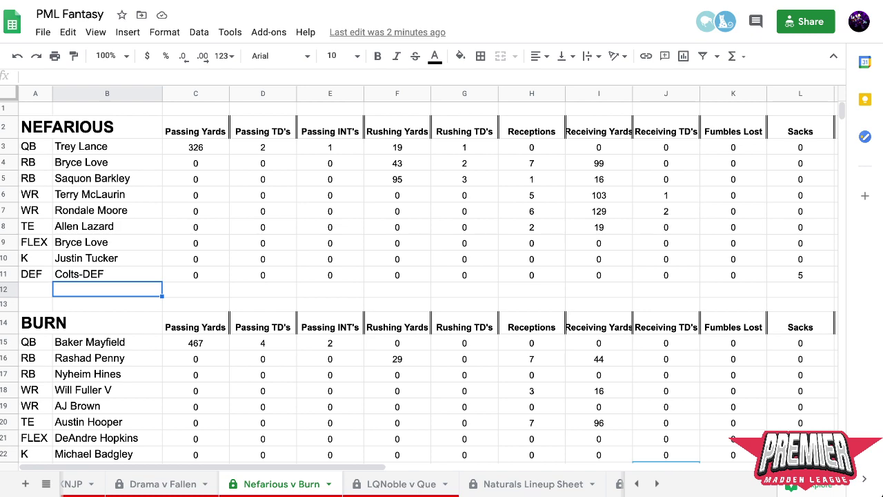
scroll(419, 283, "down", 3)
scroll(420, 283, "right", 5)
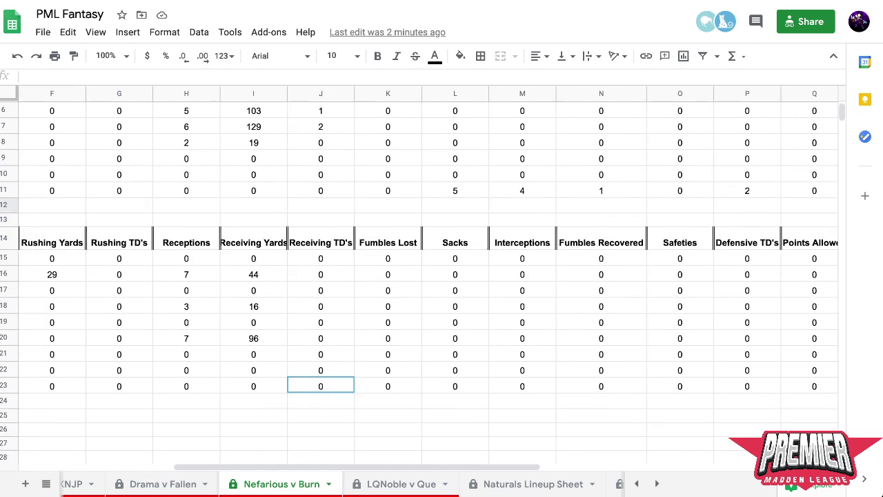
scroll(419, 282, "right", 6)
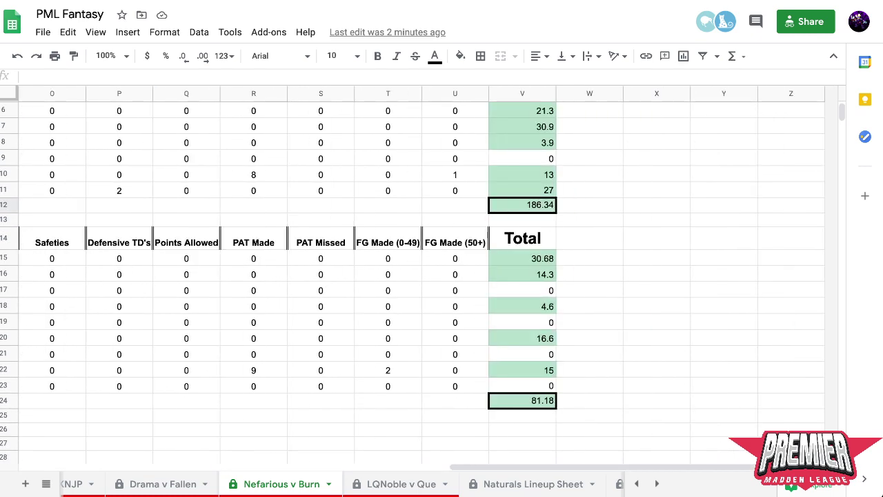
scroll(419, 283, "down", 1)
scroll(419, 283, "up", 1)
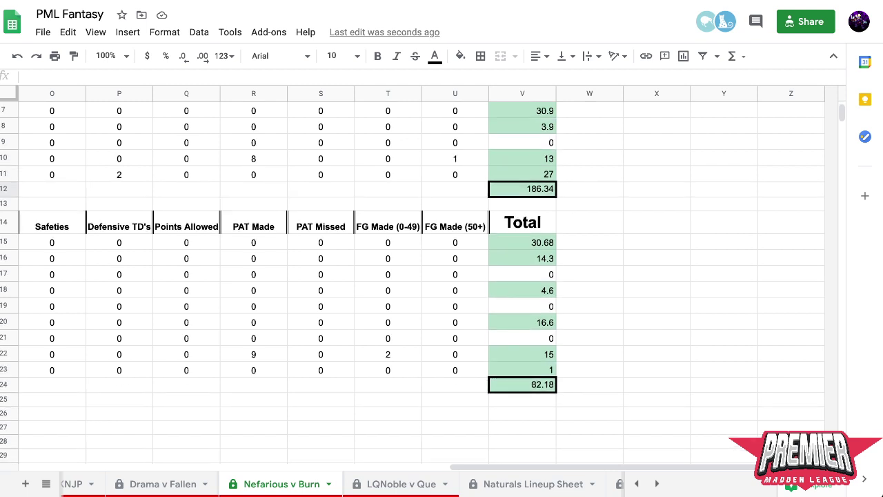
- Check the Chargers-DEF stats, including sacks, against the defense's entry in Burn's Total column
scroll(419, 283, "left", 10)
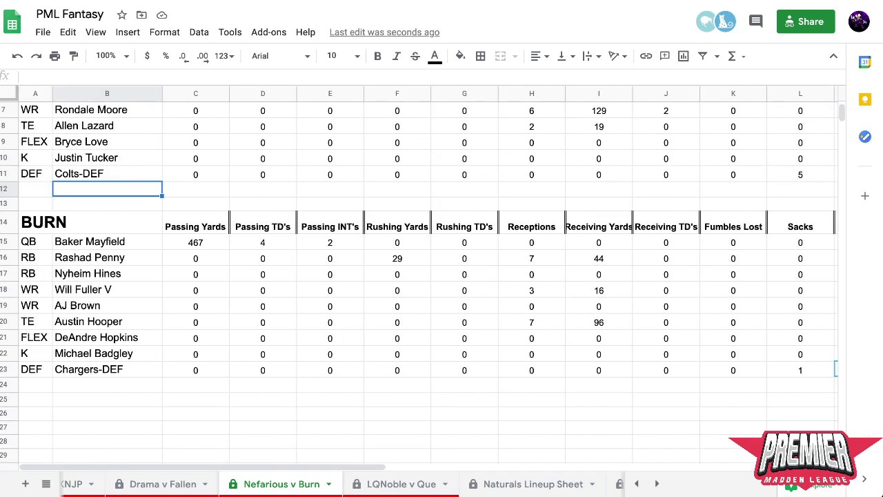
scroll(419, 283, "right", 10)
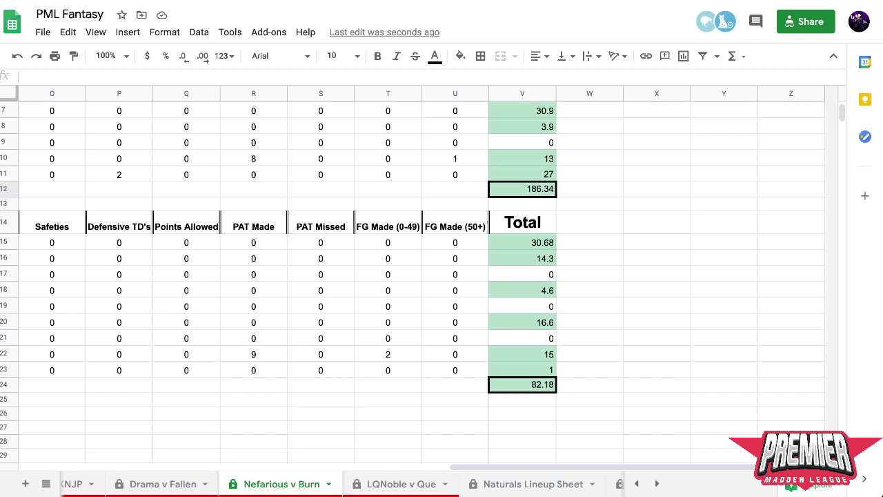
scroll(419, 283, "left", 10)
scroll(420, 283, "right", 10)
scroll(419, 283, "left", 10)
scroll(419, 282, "right", 3)
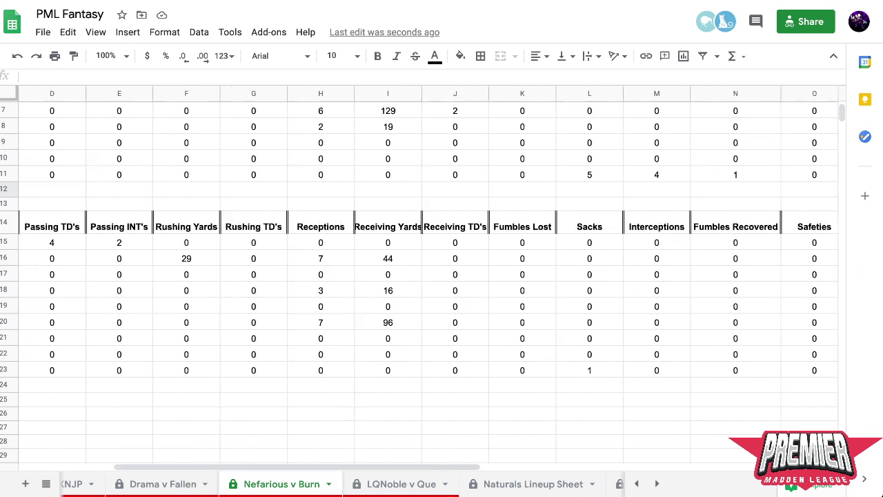
scroll(420, 283, "right", 10)
left_click(656, 336)
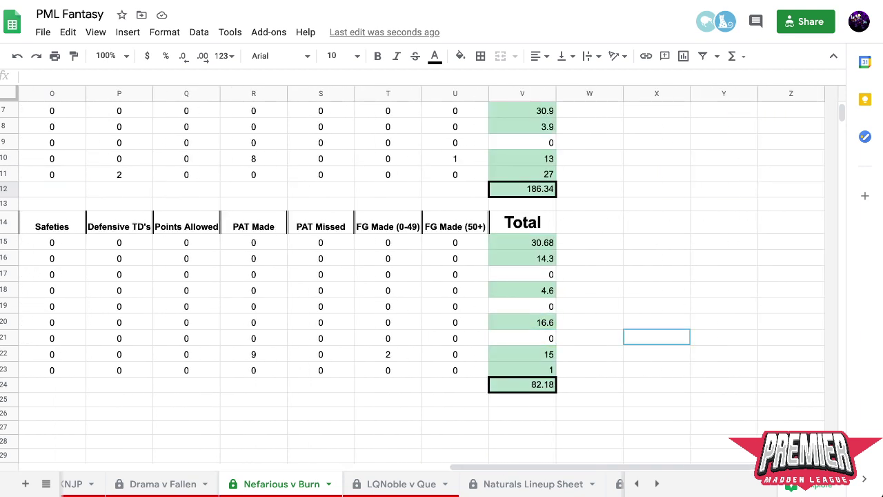
- Recheck Burn's lineup from Baker Mayfield down to DeAndre Hopkins against each player's total
scroll(419, 283, "left", 10)
left_click(107, 188)
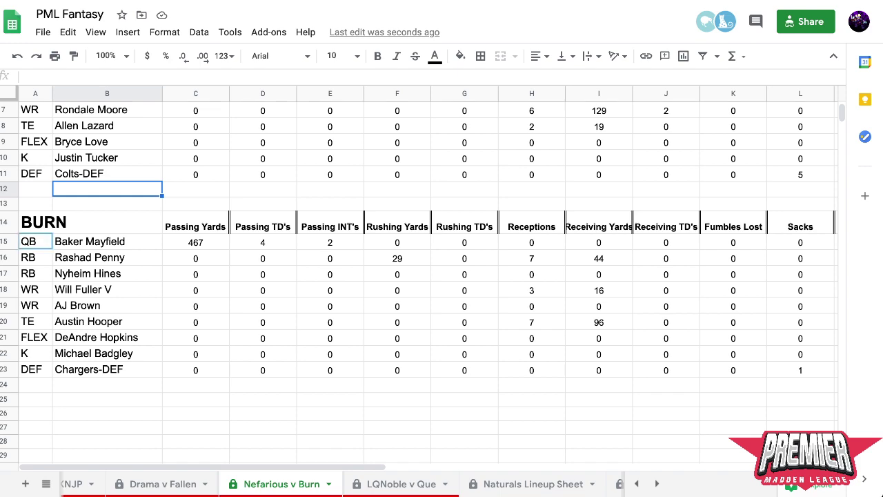
scroll(420, 283, "right", 10)
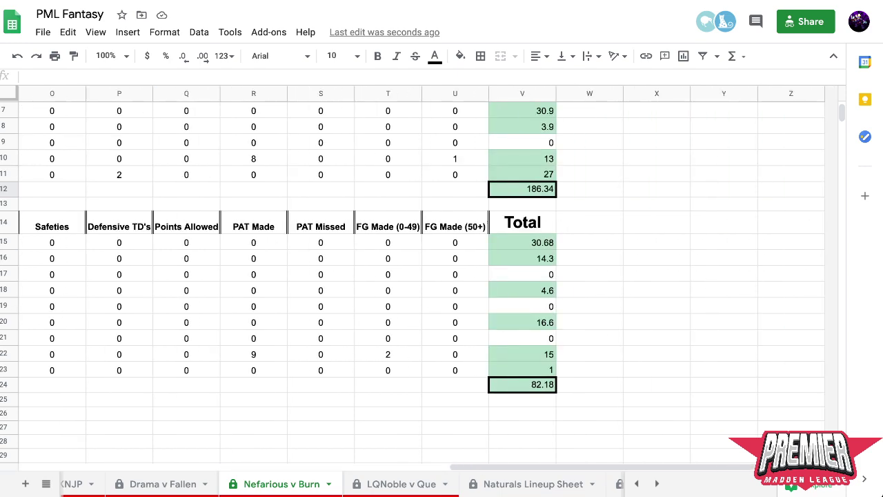
scroll(419, 283, "left", 10)
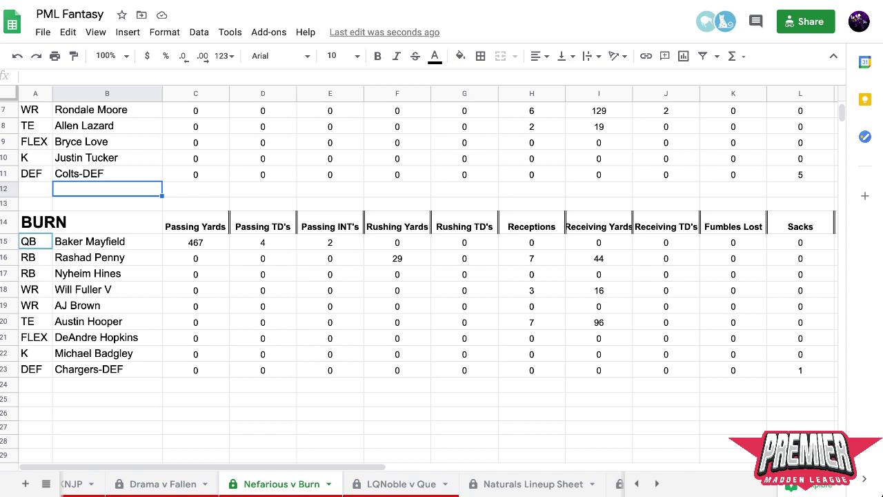
scroll(419, 283, "right", 10)
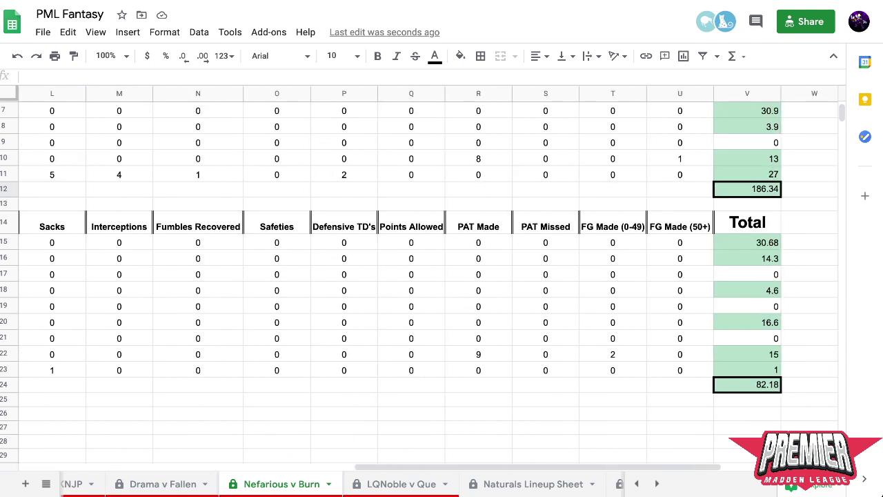
scroll(419, 283, "left", 5)
scroll(420, 283, "left", 5)
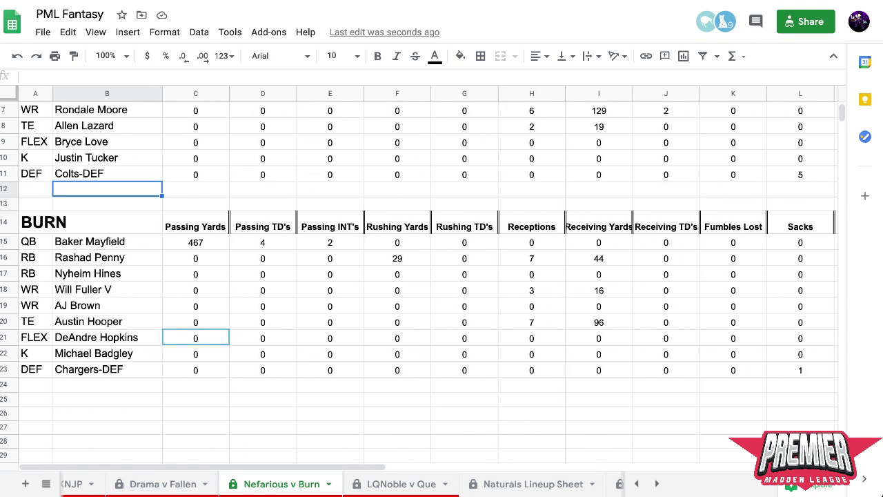
- Select AJ Brown in Burn's lineup and examine his stats and total
left_click(107, 305)
scroll(428, 283, "right", 10)
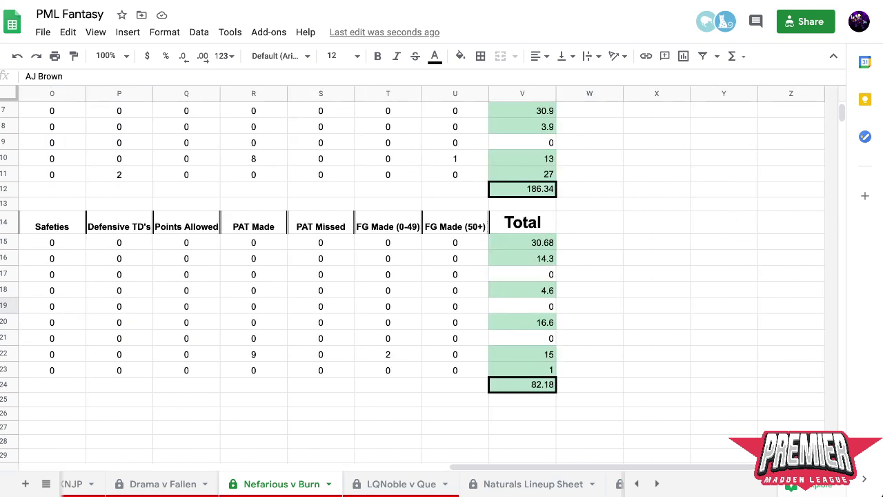
scroll(428, 283, "left", 10)
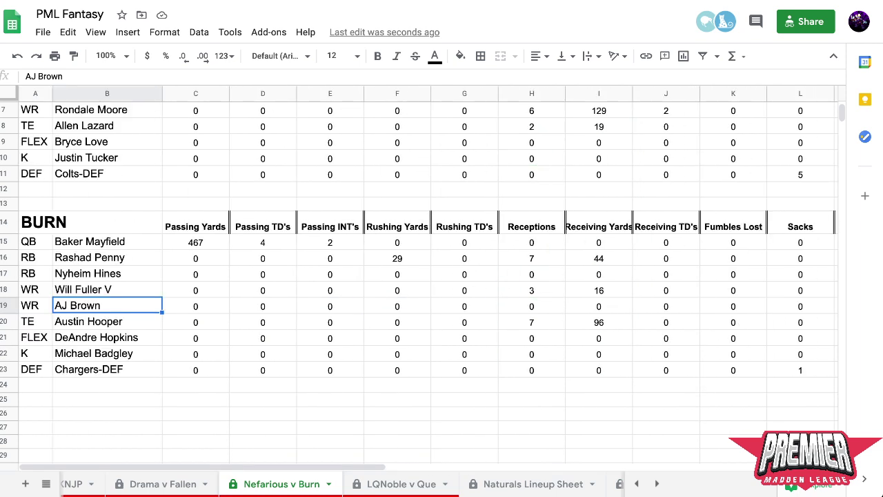
scroll(428, 283, "right", 10)
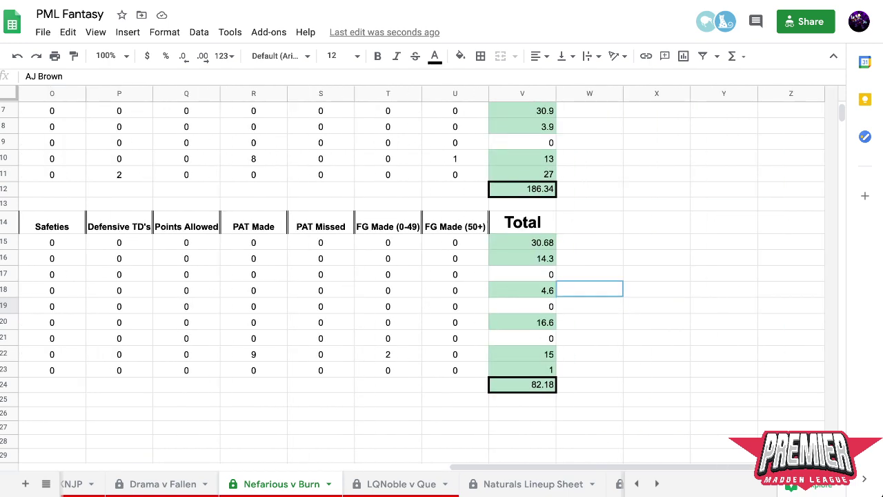
scroll(428, 283, "left", 10)
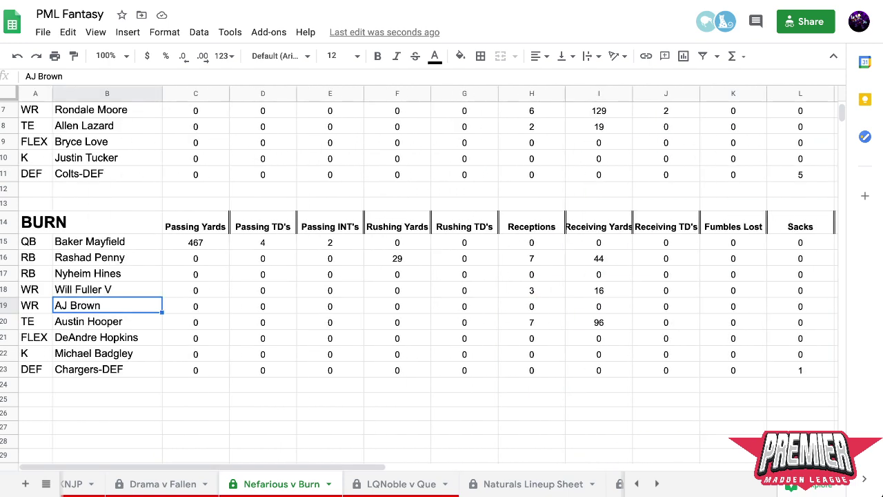
- Look over the Nefarious and Burn lineups together, comparing the two teams position by position
scroll(428, 282, "up", 2)
scroll(428, 283, "up", 1)
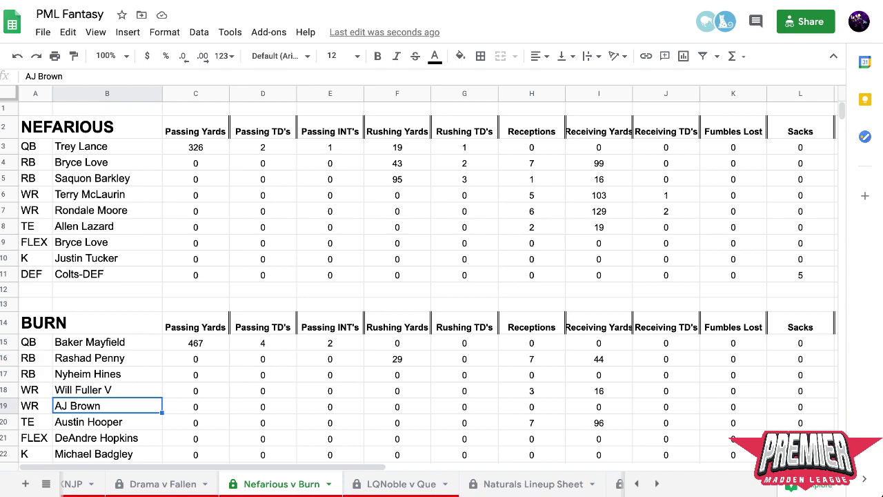
scroll(428, 283, "right", 10)
scroll(428, 282, "left", 10)
scroll(427, 283, "down", 1)
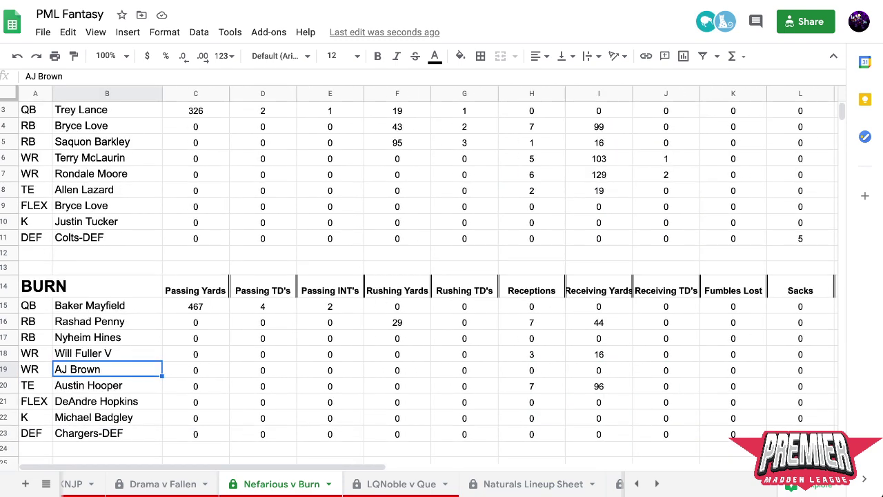
scroll(428, 283, "up", 1)
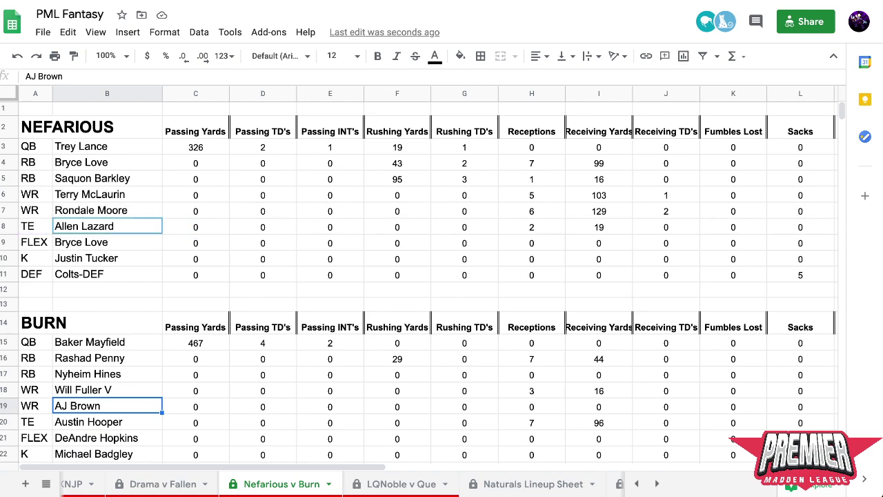
- Review Nefarious's player stats, from the tight end to Colts-DEF, against its Total column
scroll(428, 282, "right", 10)
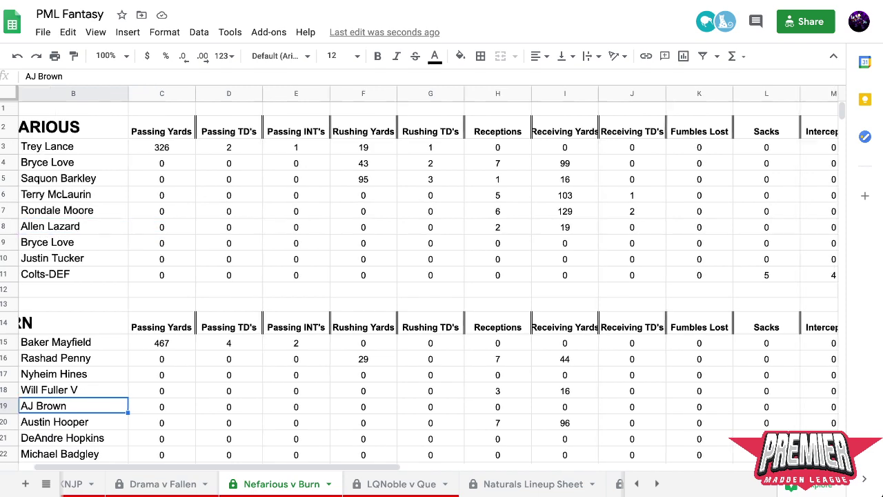
scroll(427, 283, "left", 10)
scroll(428, 283, "right", 6)
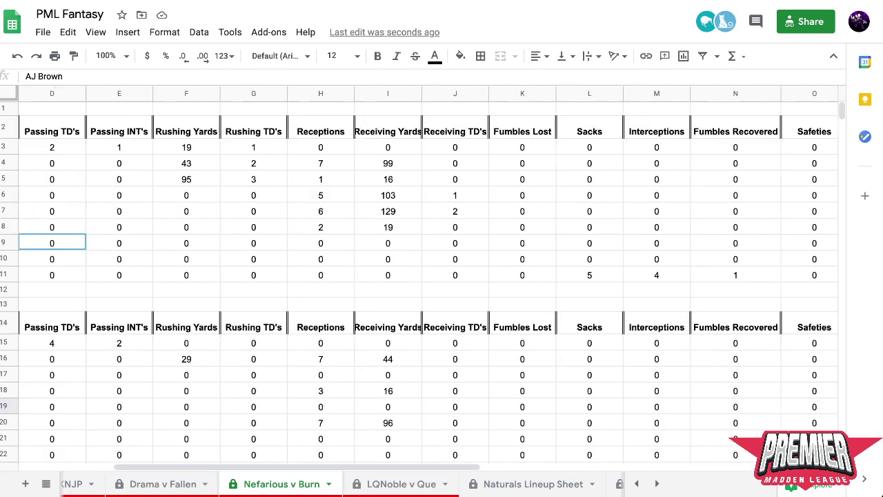
scroll(428, 283, "left", 6)
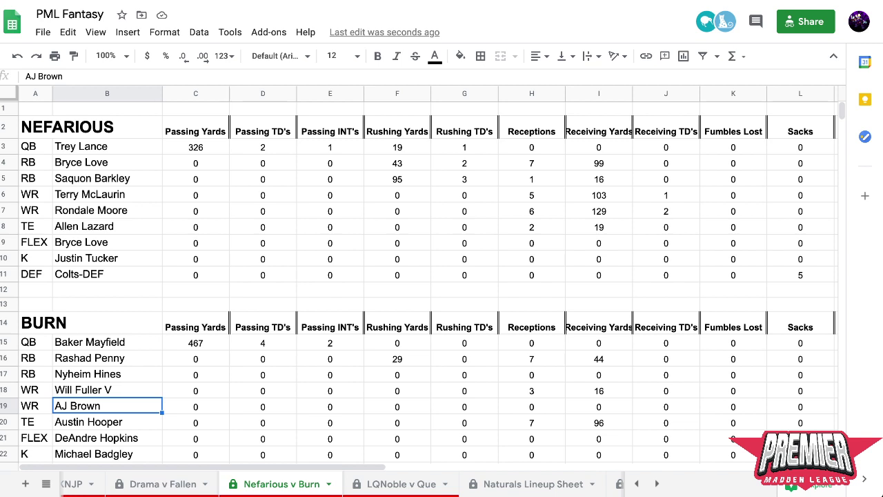
scroll(442, 276, "right", 10)
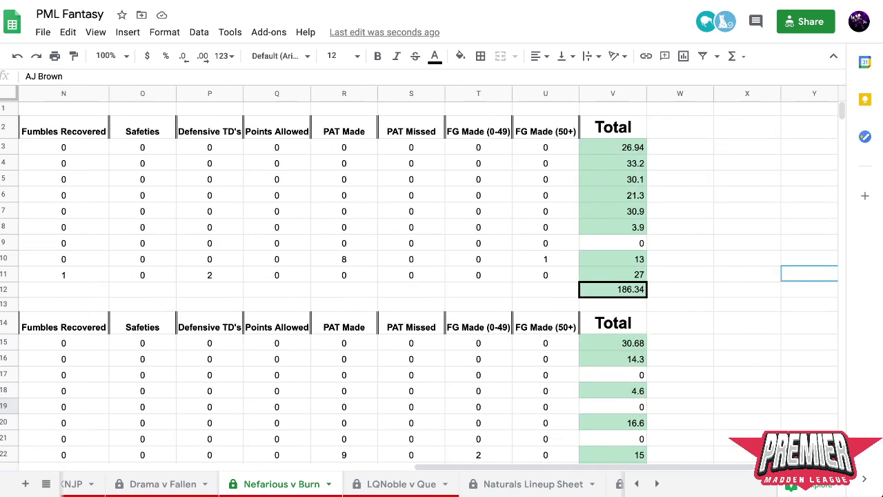
scroll(441, 276, "left", 5)
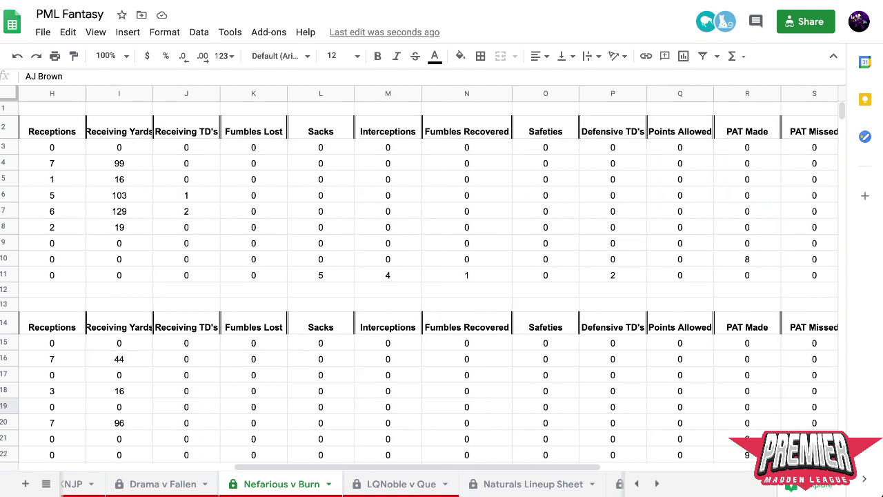
- Compare the Nefarious and Burn lineups across the receiving, defensive and kicking stat columns
scroll(442, 276, "right", 7)
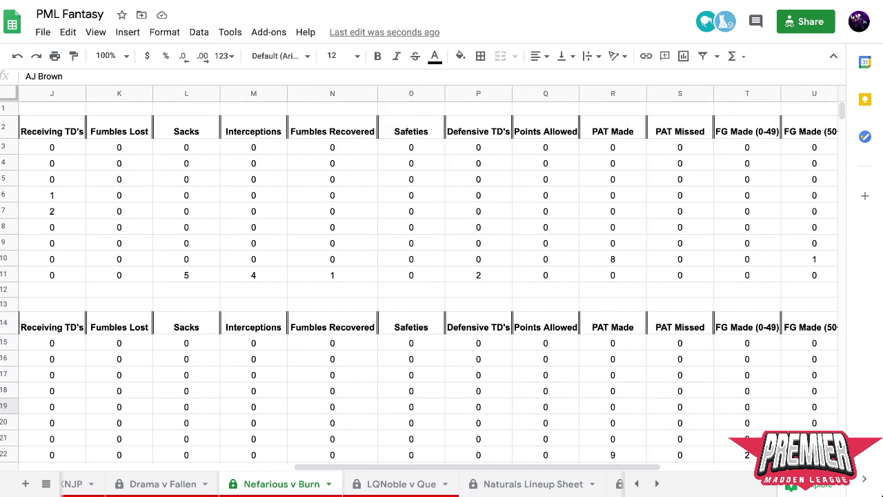
scroll(442, 276, "left", 8)
scroll(442, 276, "left", 6)
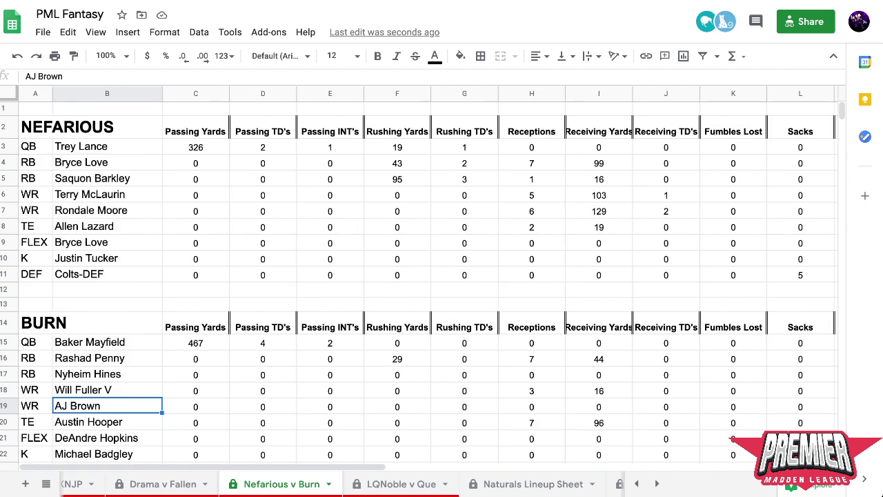
scroll(442, 276, "down", 1)
scroll(442, 276, "up", 1)
scroll(441, 276, "down", 1)
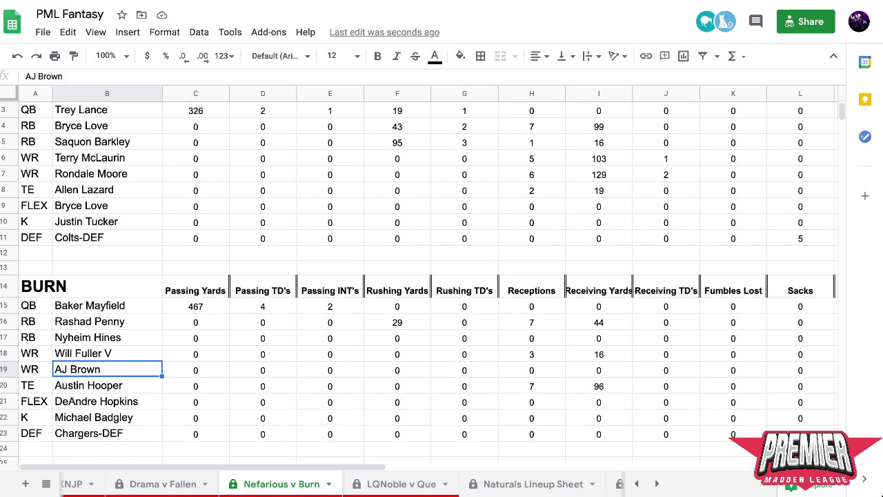
scroll(442, 276, "up", 1)
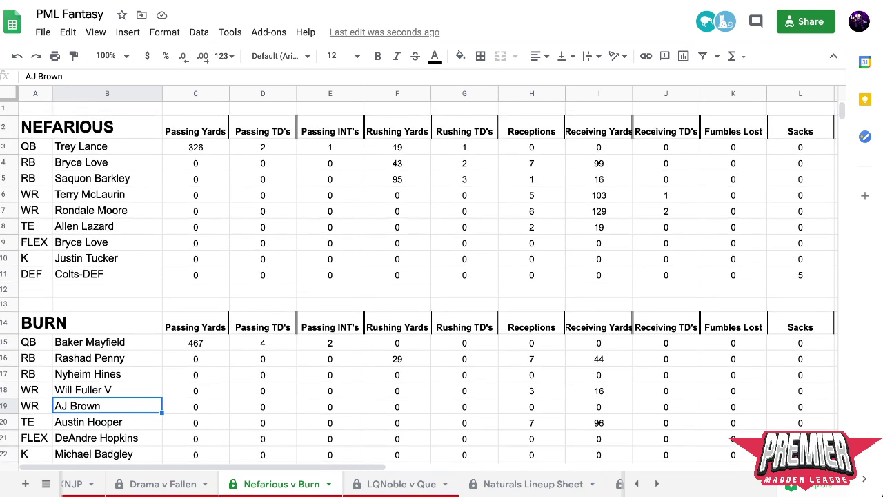
- Select Colts-DEF in Nefarious's lineup and examine its defensive stats and total
left_click(107, 274)
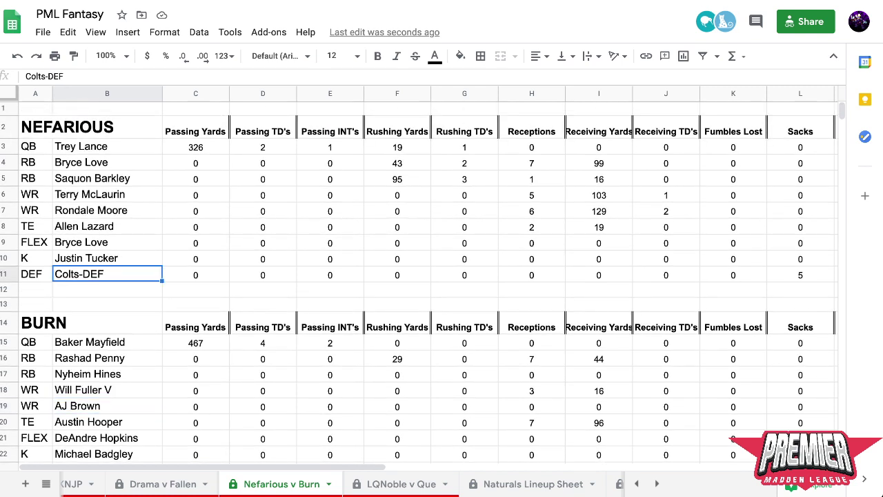
left_click(107, 289)
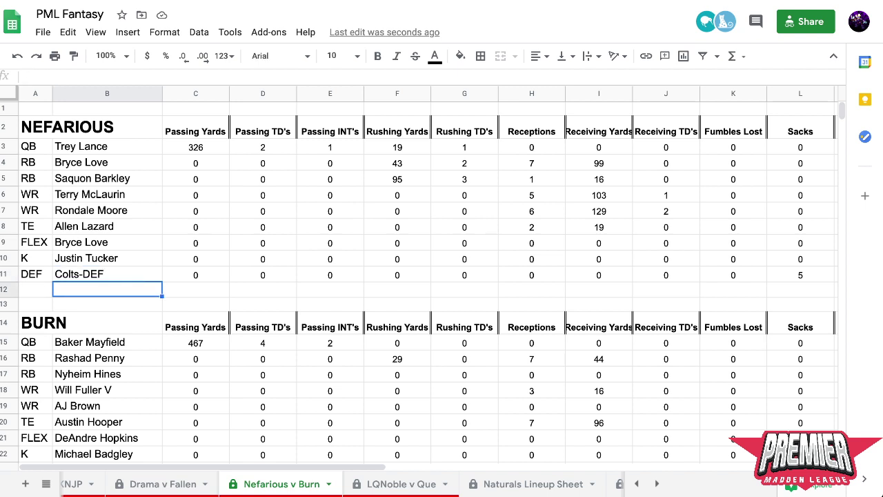
left_click(107, 274)
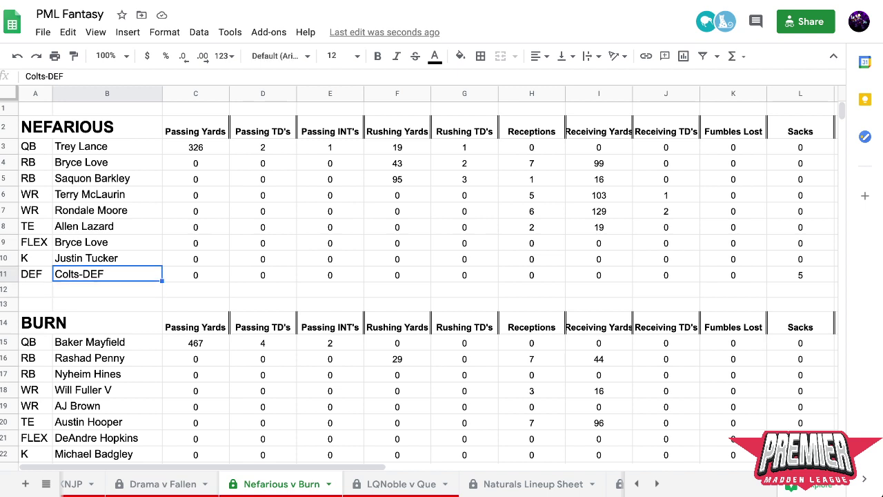
scroll(428, 276, "right", 4)
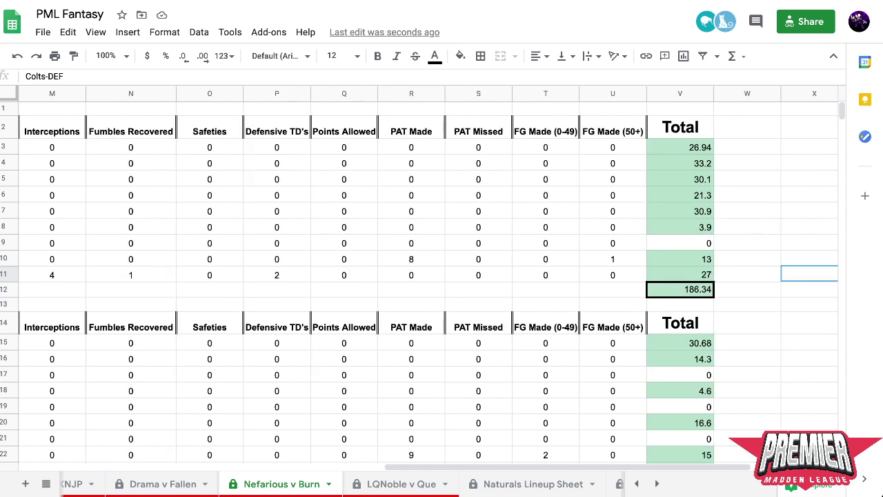
scroll(428, 276, "right", 2)
scroll(428, 276, "left", 14)
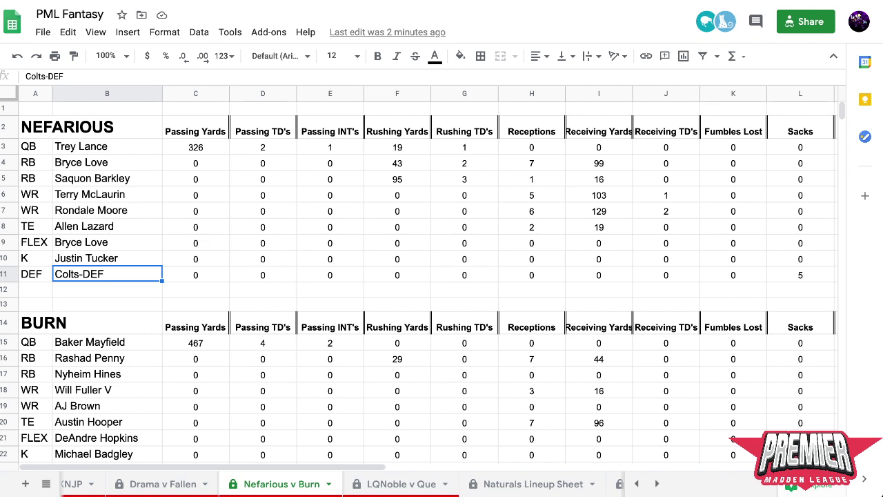
left_click(465, 289)
left_click(397, 289)
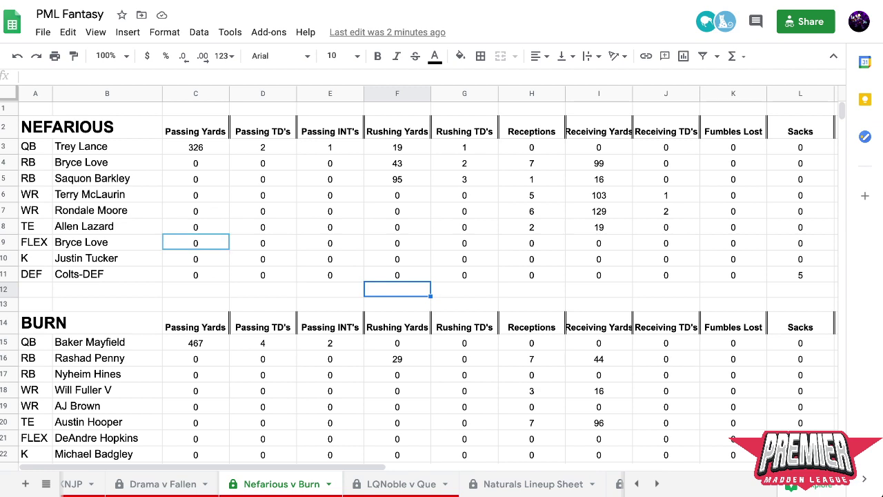
left_click(107, 289)
left_click(35, 289)
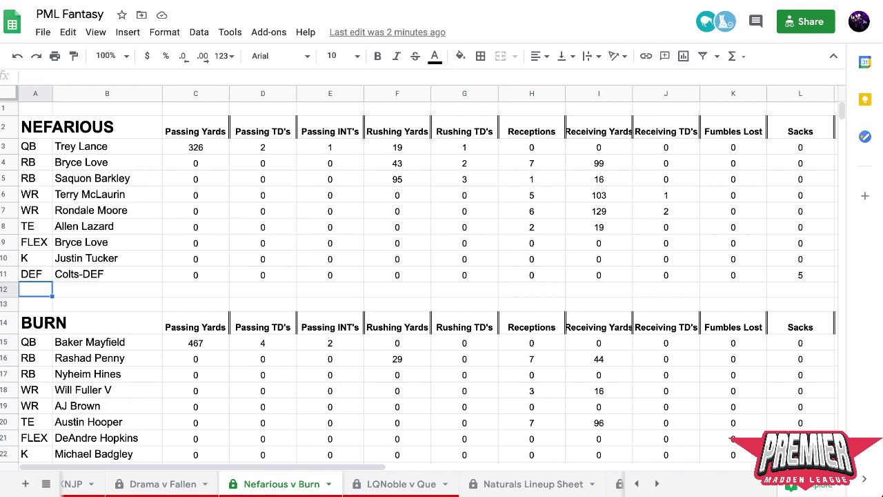
- Examine Burn's lineup down to Chargers-DEF, including the defensive and kicking stats
scroll(420, 284, "down", 2)
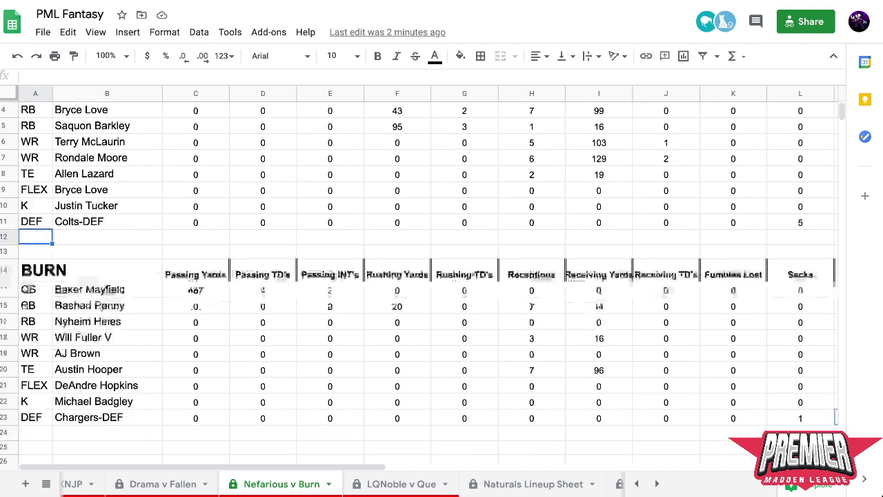
scroll(420, 284, "down", 1)
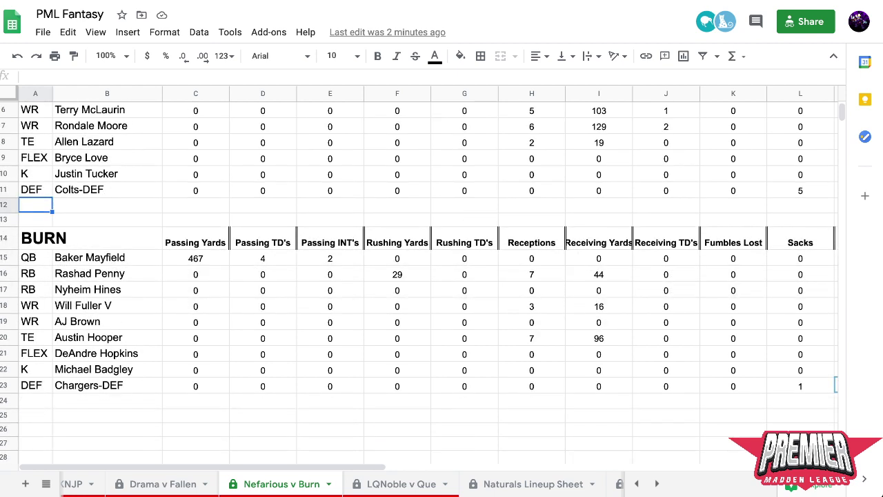
scroll(427, 276, "right", 10)
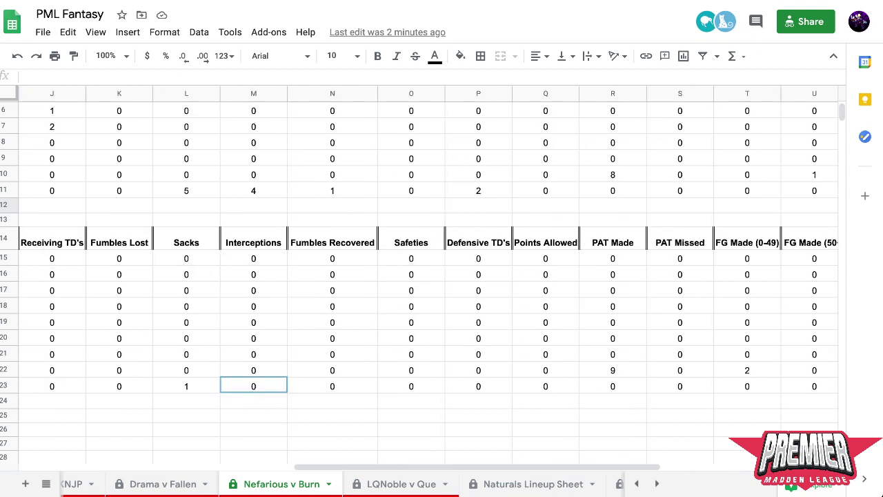
scroll(428, 276, "left", 10)
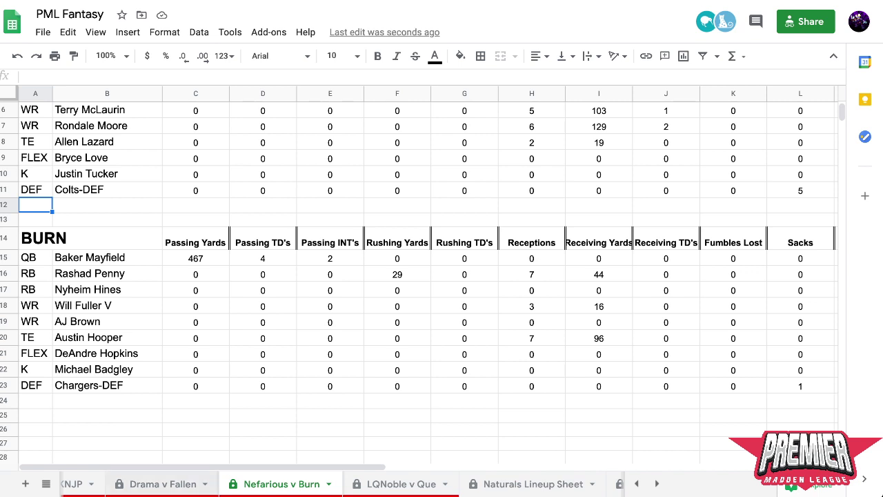
- Switch from the Nefarious v Burn matchup to the LQNoble v Que sheet
scroll(163, 483, "right", 2)
scroll(162, 484, "right", 2)
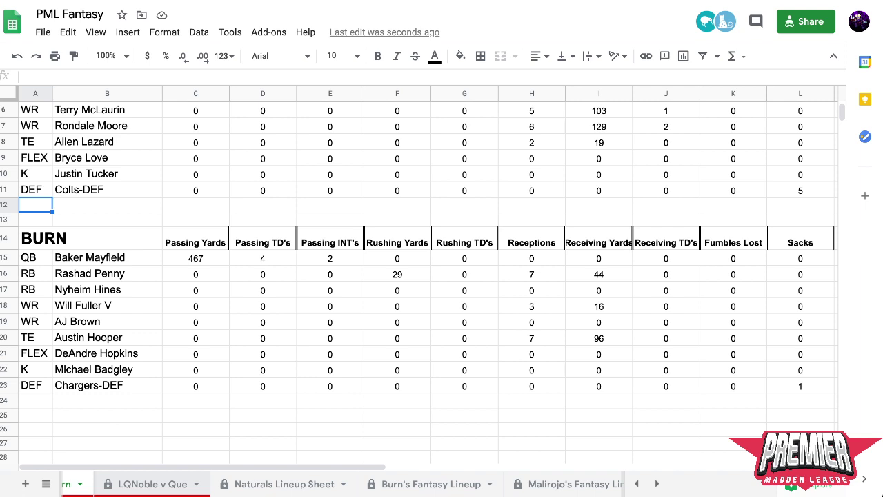
scroll(419, 282, "up", 2)
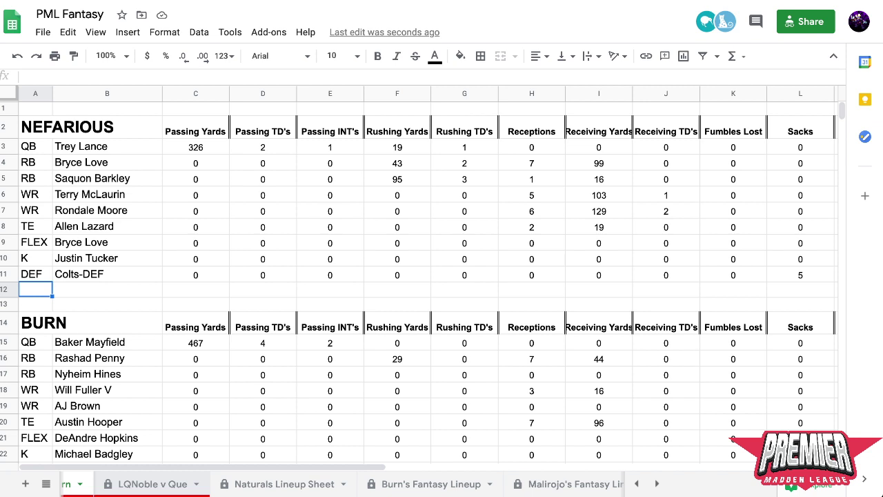
key("ctrl+Page_Down")
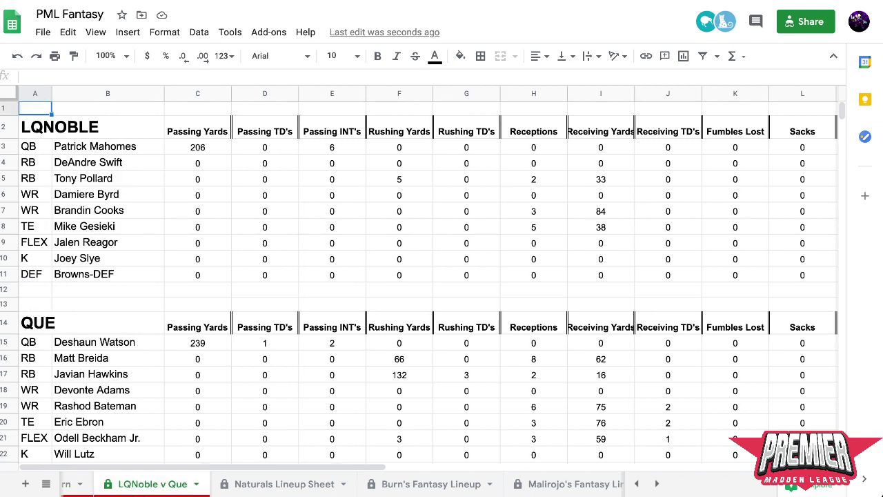
- Go through LQNoble's lineup one player at a time, from Tony Pollard down to Browns-DEF
scroll(419, 282, "down", 1)
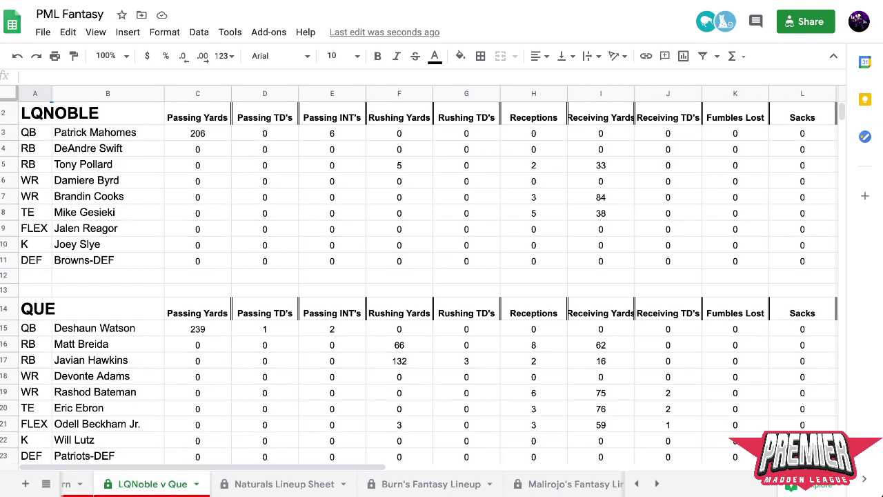
left_click(108, 165)
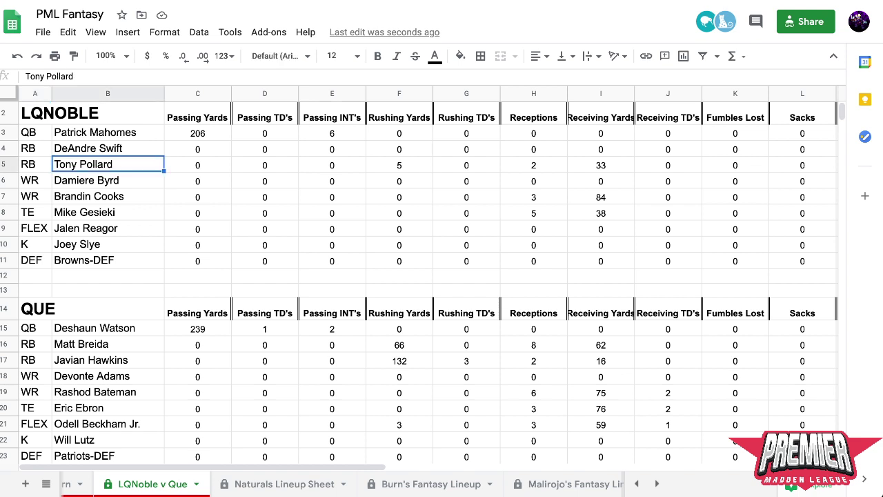
left_click(107, 180)
left_click(108, 196)
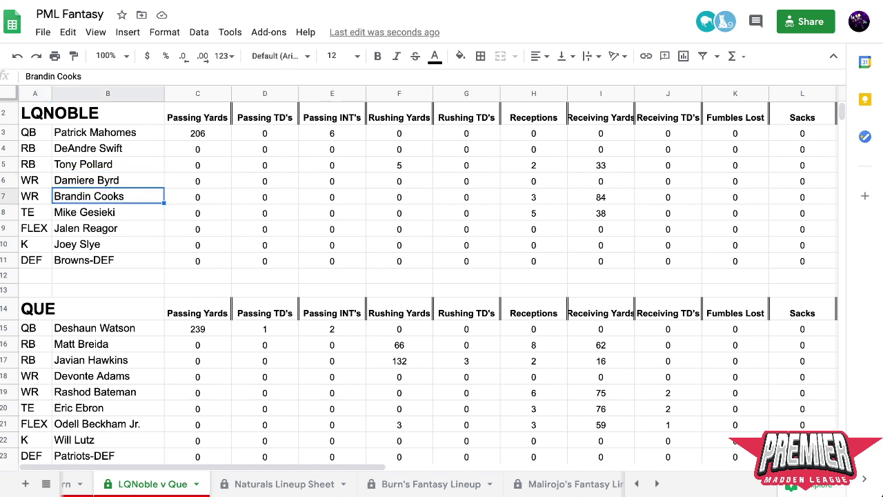
left_click(108, 212)
left_click(107, 228)
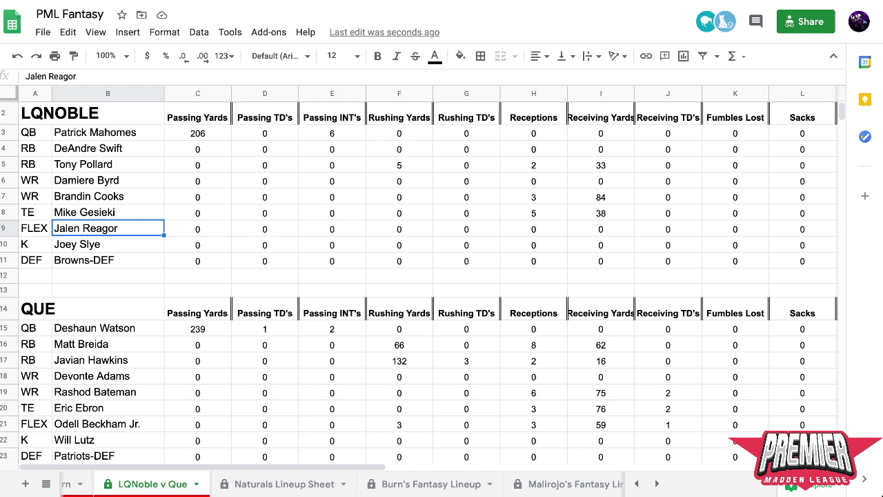
left_click(107, 244)
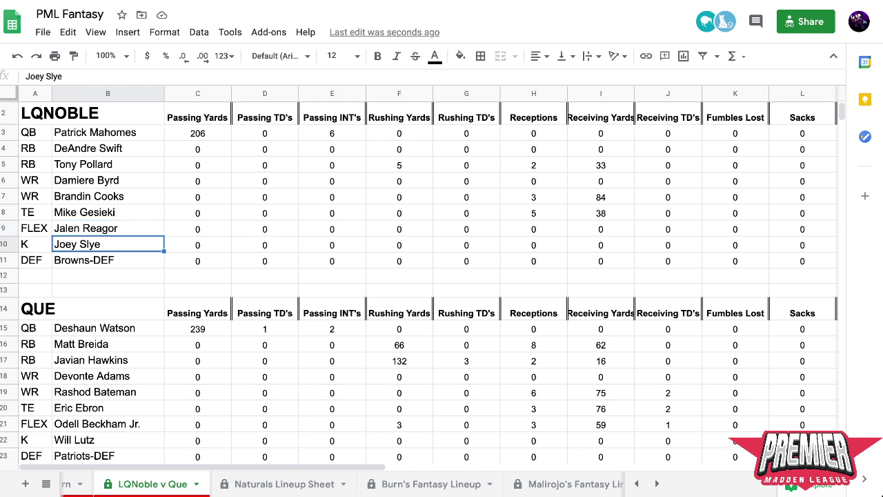
left_click(108, 259)
- Go through Que's lineup one player at a time, from Deshaun Watson down to Patriots-DEF
scroll(419, 283, "down", 2)
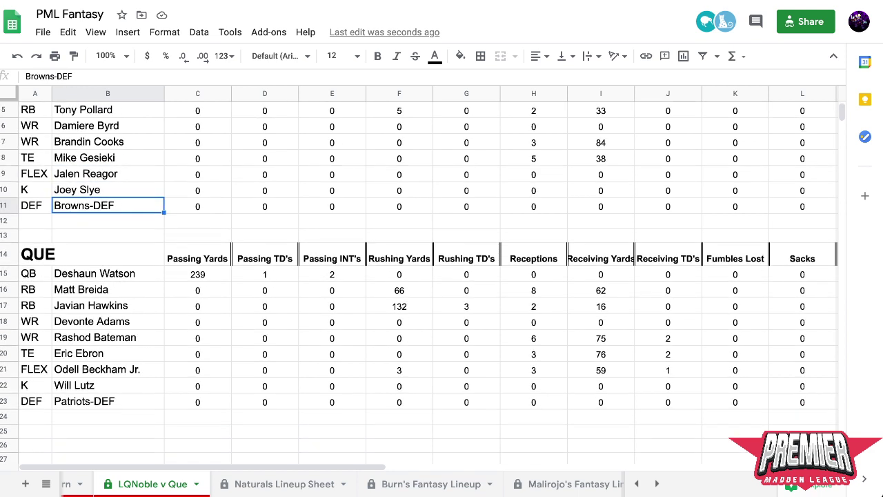
left_click(107, 273)
left_click(108, 289)
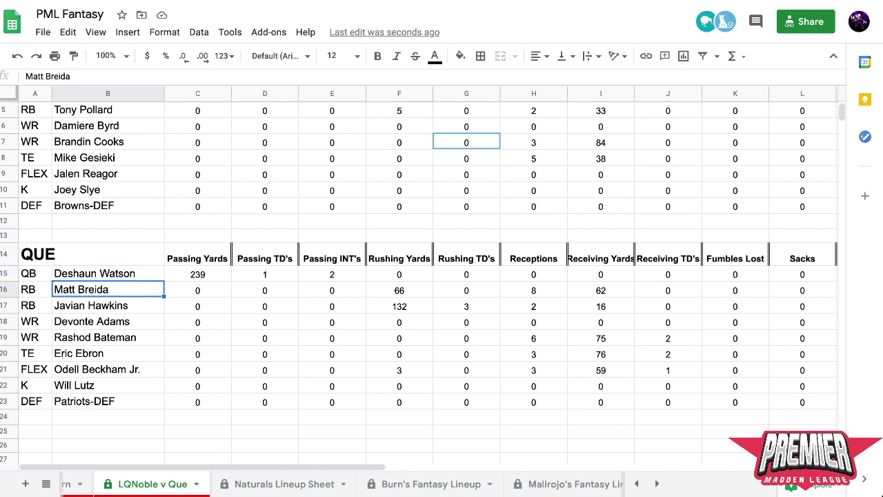
left_click(108, 305)
left_click(107, 321)
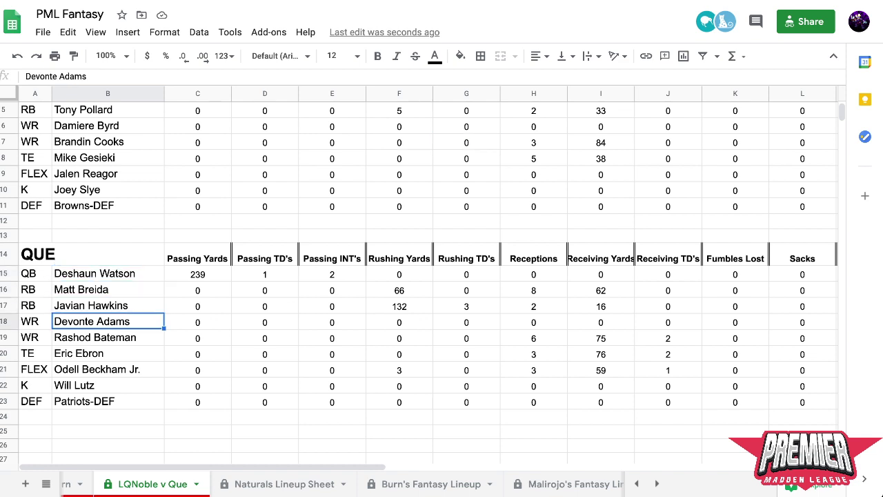
left_click(107, 338)
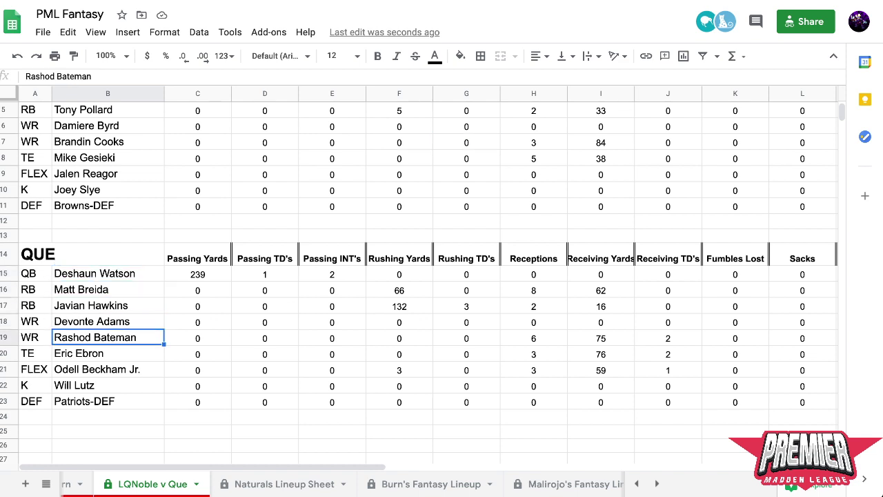
left_click(108, 353)
left_click(107, 370)
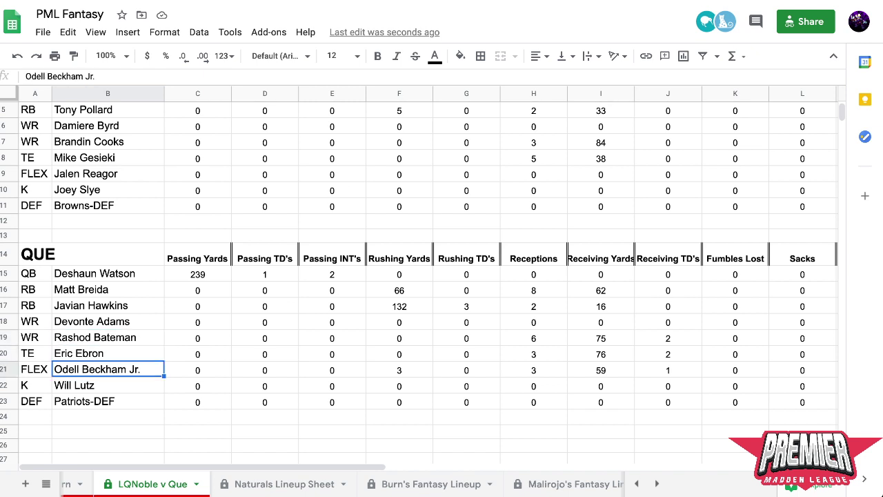
left_click(108, 385)
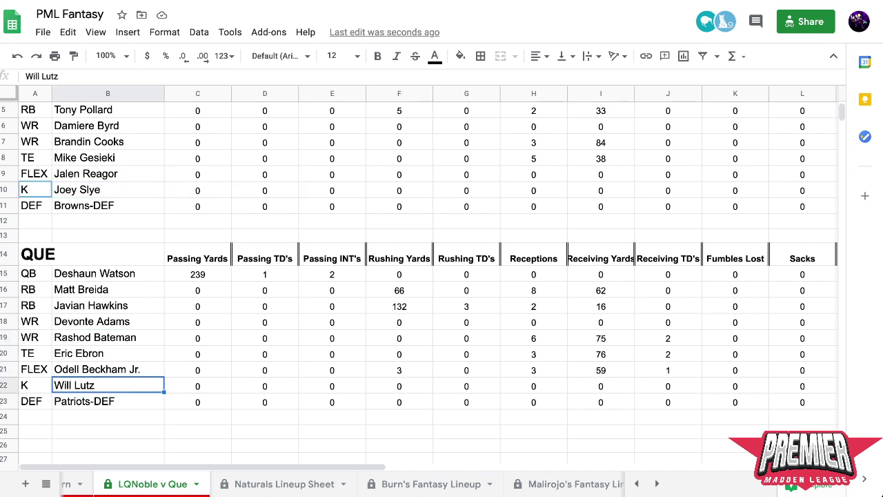
left_click(107, 401)
- Look over the LQNoble and Que lineups together, comparing both teams' stats across the columns
scroll(419, 283, "up", 1)
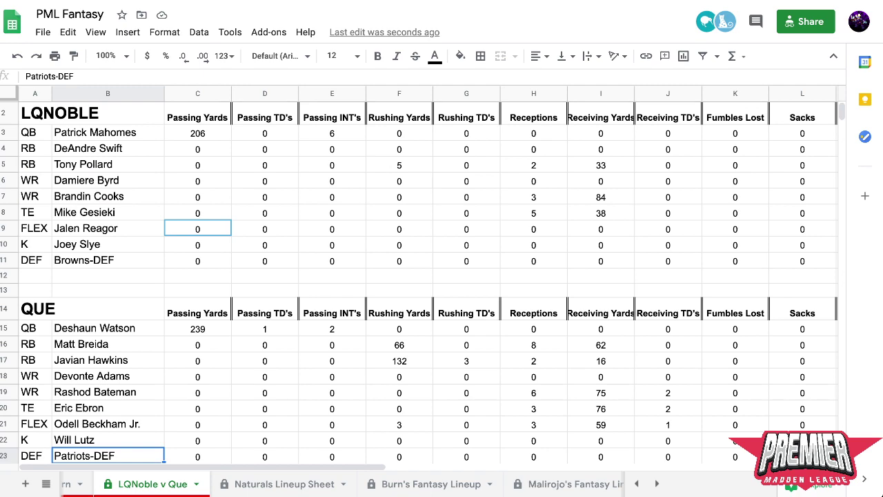
scroll(428, 276, "right", 10)
scroll(427, 276, "left", 10)
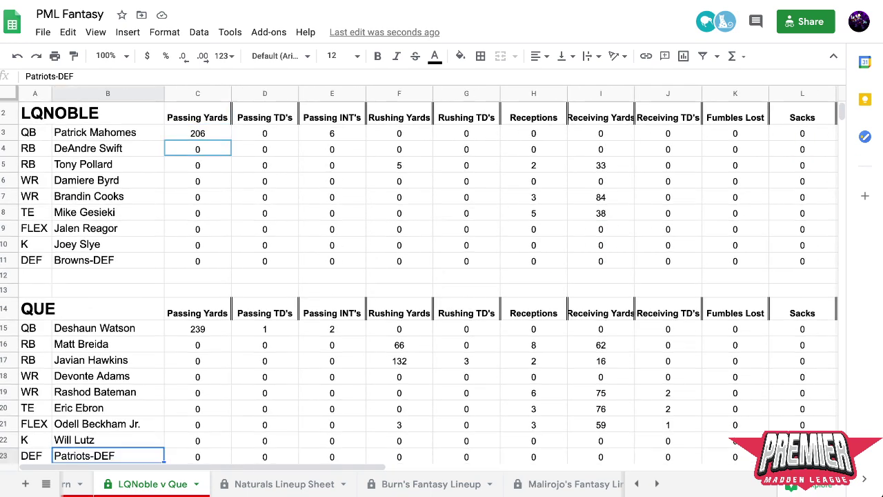
scroll(419, 283, "up", 1)
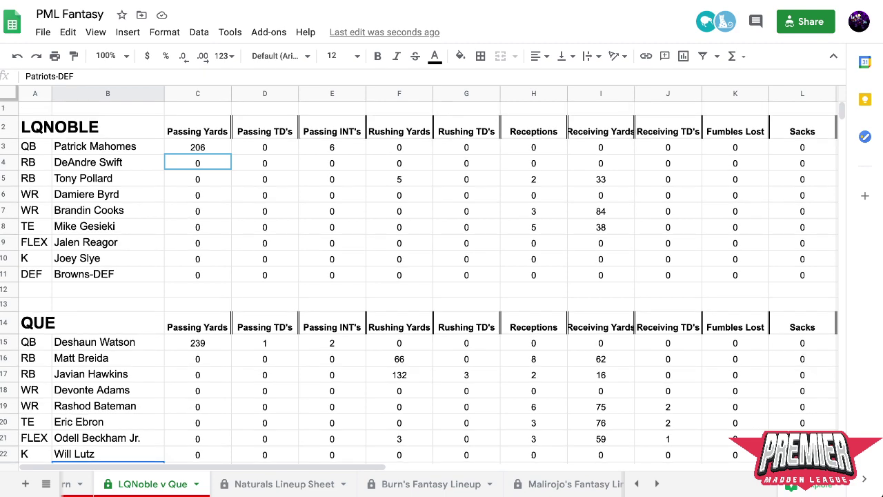
scroll(427, 276, "down", 2)
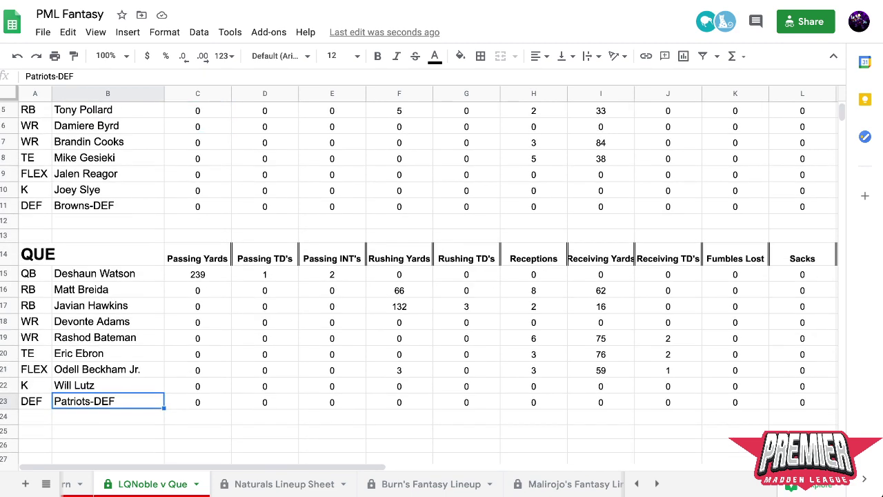
scroll(428, 283, "down", 1)
scroll(428, 283, "up", 2)
scroll(428, 283, "right", 1)
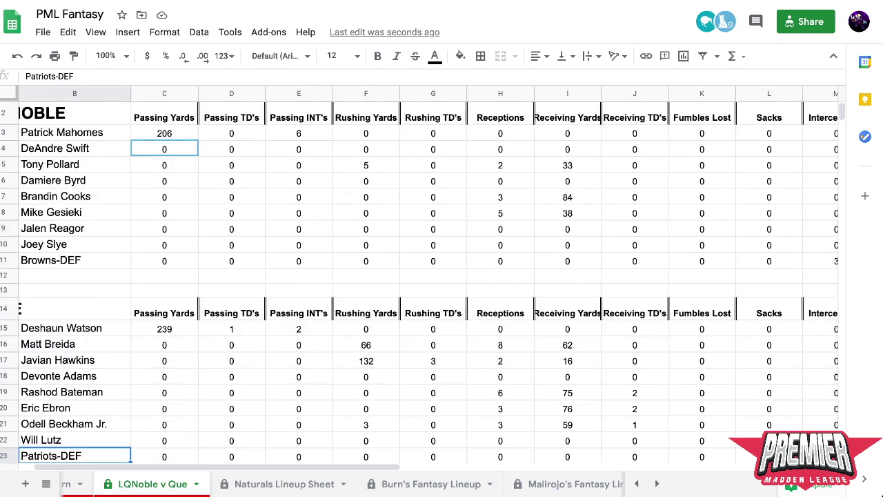
scroll(419, 283, "up", 1)
scroll(419, 282, "left", 1)
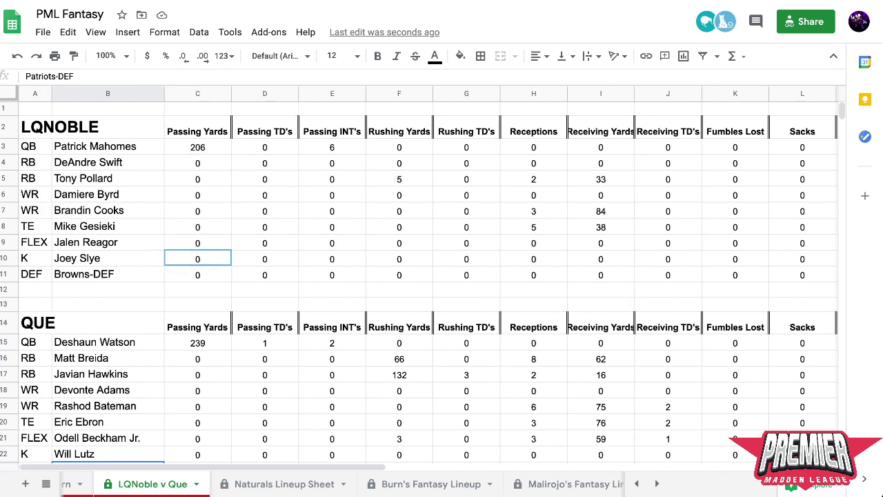
- Check the stat rows of Damiere Byrd and DeAndre Swift in LQNoble's lineup
left_click(108, 194)
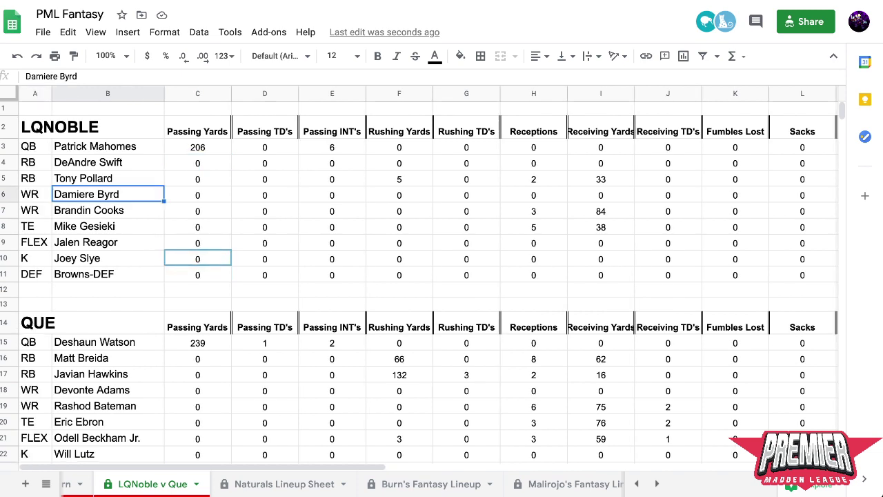
left_click(107, 162)
scroll(428, 283, "right", 10)
scroll(427, 283, "left", 10)
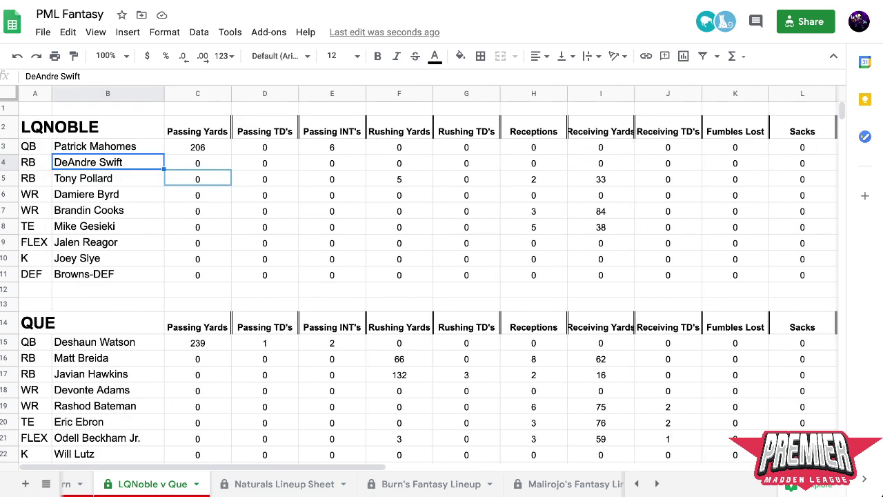
- Check the stat rows of Devonte Adams and Patriots-DEF in Que's lineup
scroll(419, 282, "down", 2)
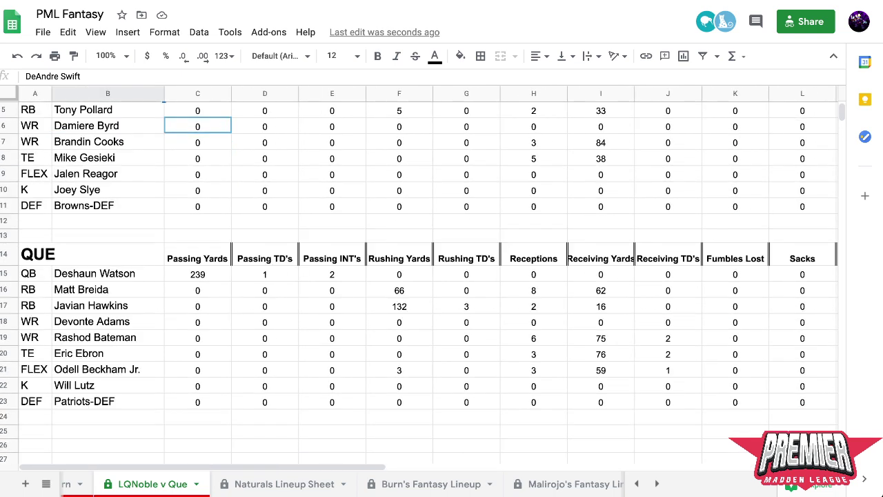
left_click(107, 321)
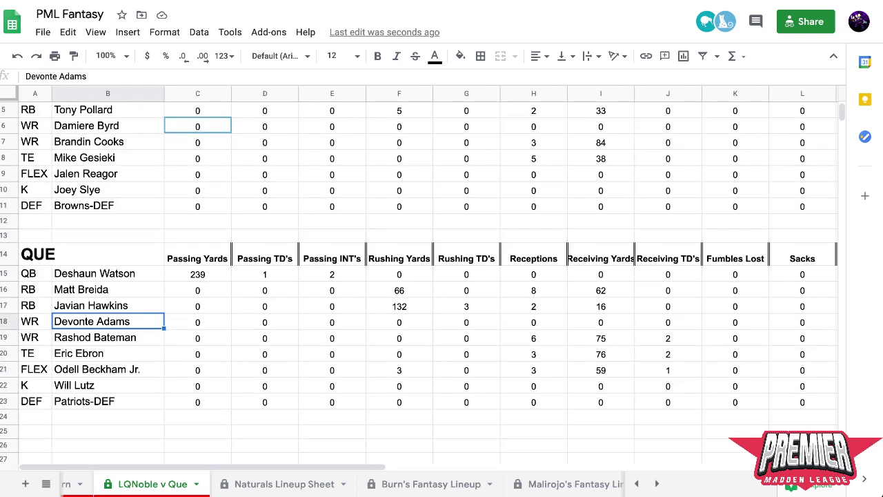
left_click(107, 401)
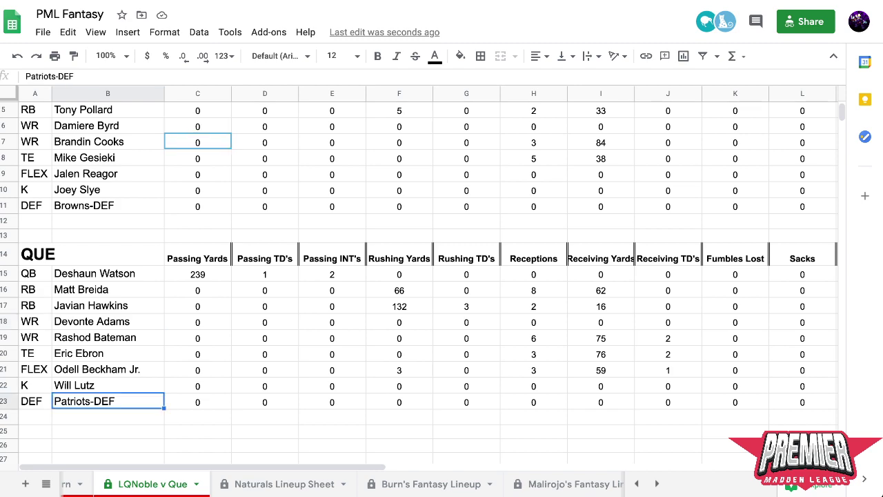
scroll(428, 282, "right", 10)
scroll(428, 276, "left", 8)
scroll(428, 276, "up", 2)
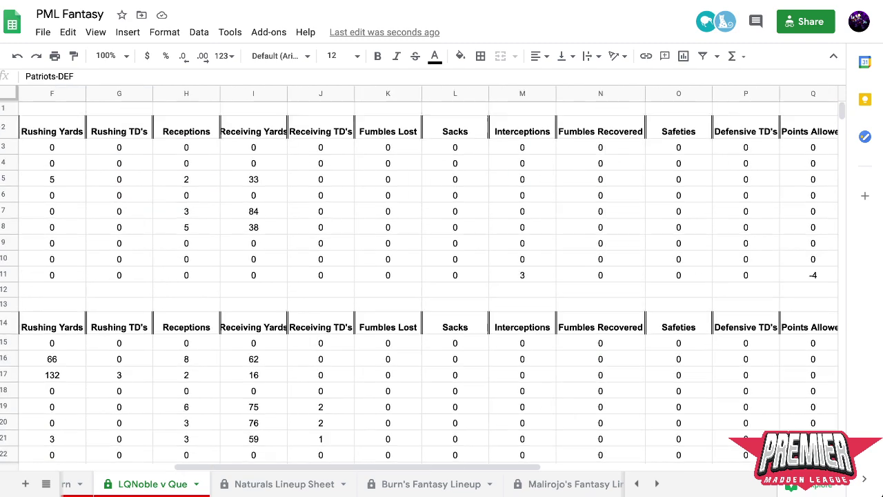
- Compare LQNoble's and Que's stats from the passing columns through to the kicking columns
scroll(427, 276, "left", 5)
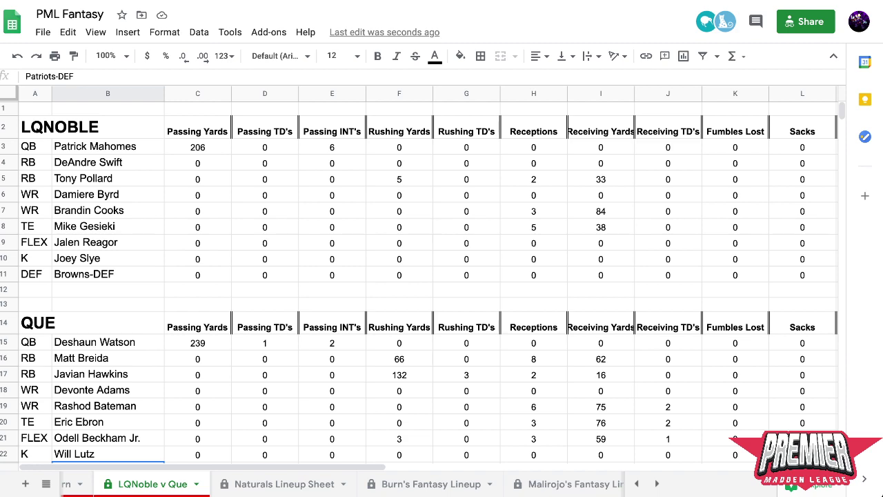
scroll(428, 276, "right", 10)
scroll(428, 276, "left", 4)
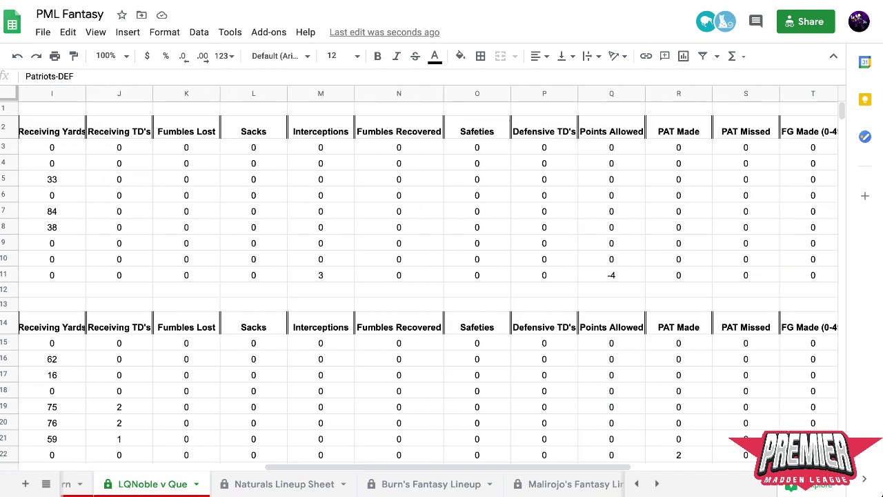
scroll(428, 276, "left", 5)
left_click(108, 162)
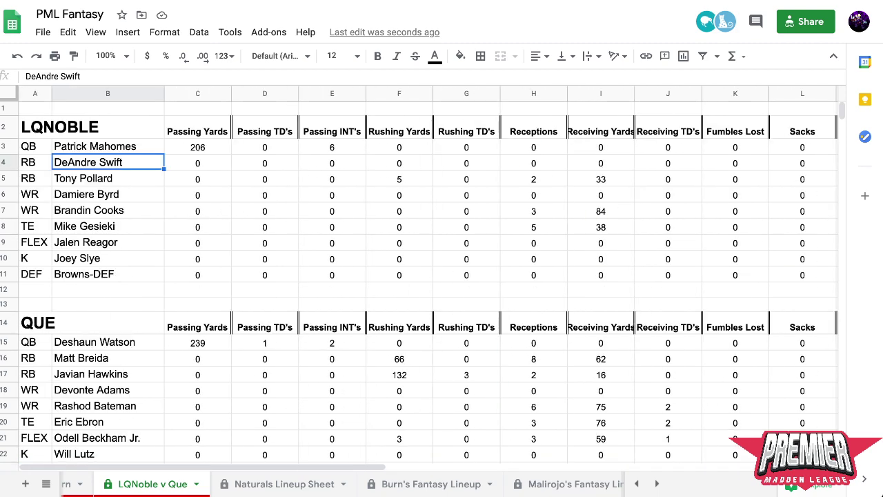
left_click(108, 194)
left_click(108, 162)
left_click(107, 178)
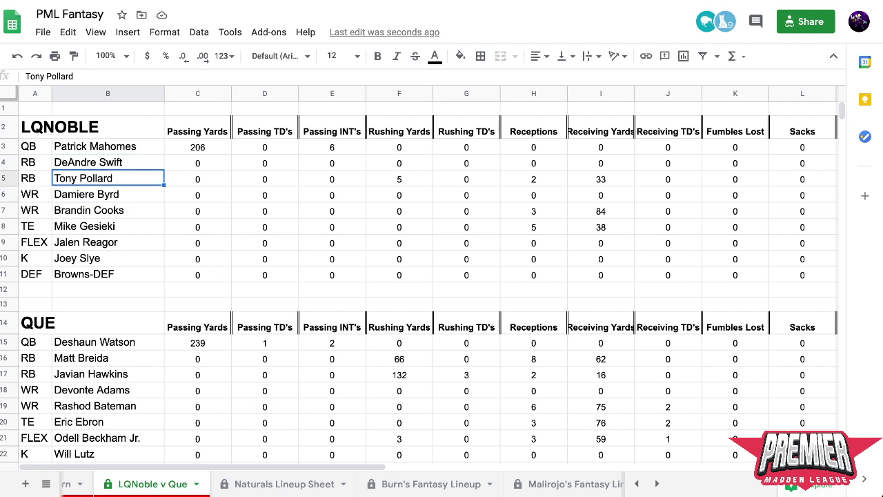
left_click(107, 210)
left_click(107, 242)
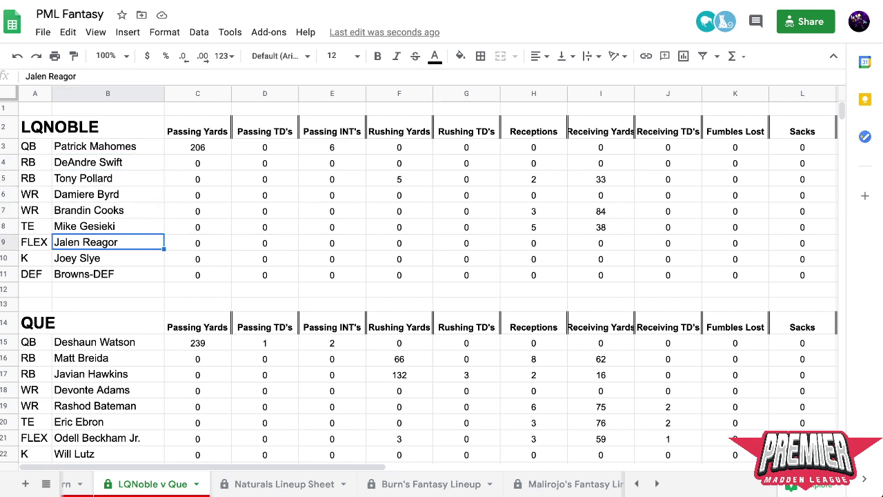
left_click(107, 226)
left_click(108, 210)
left_click(107, 178)
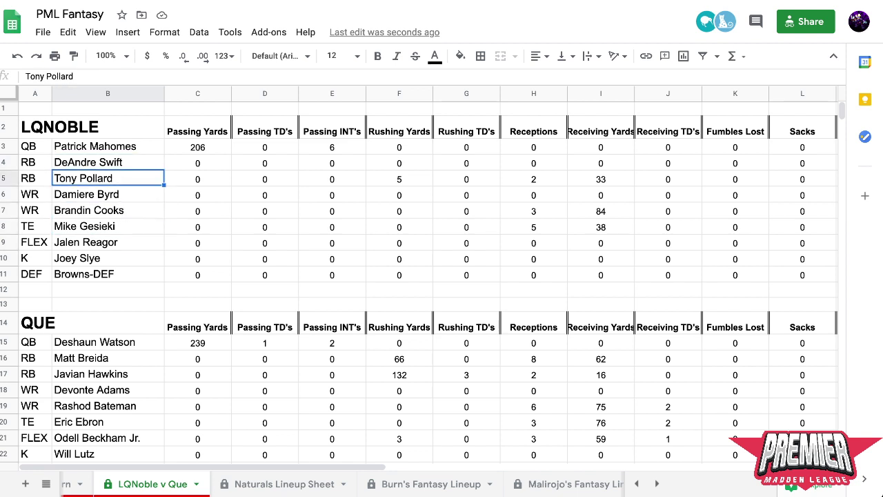
left_click(107, 194)
left_click(108, 162)
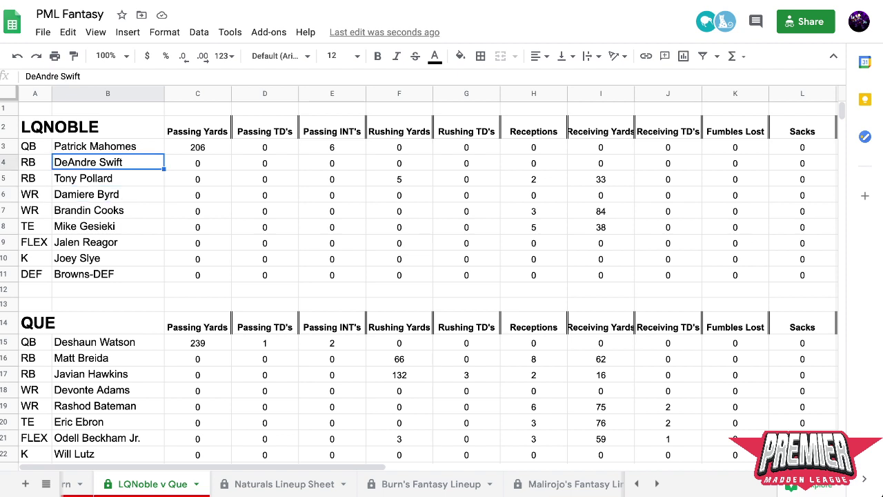
- Compare the Total columns of LQNoble and Que, and look over both lineups again
scroll(428, 276, "right", 10)
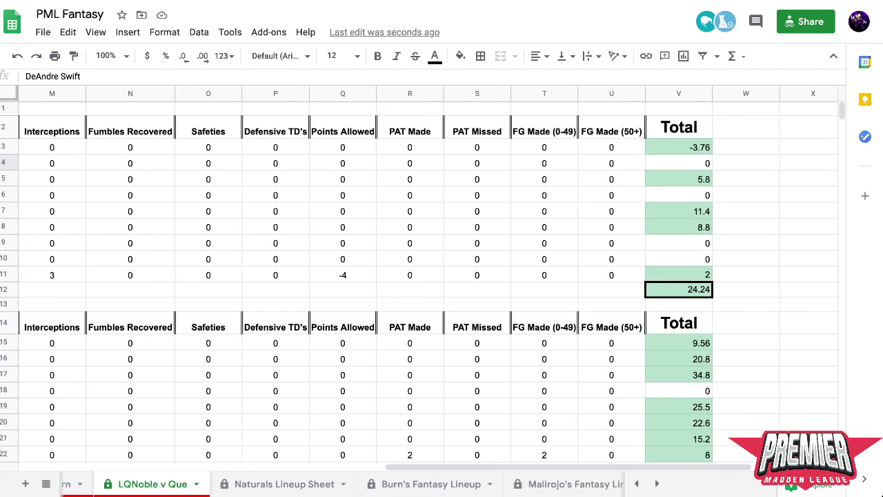
scroll(428, 276, "left", 6)
scroll(428, 276, "right", 5)
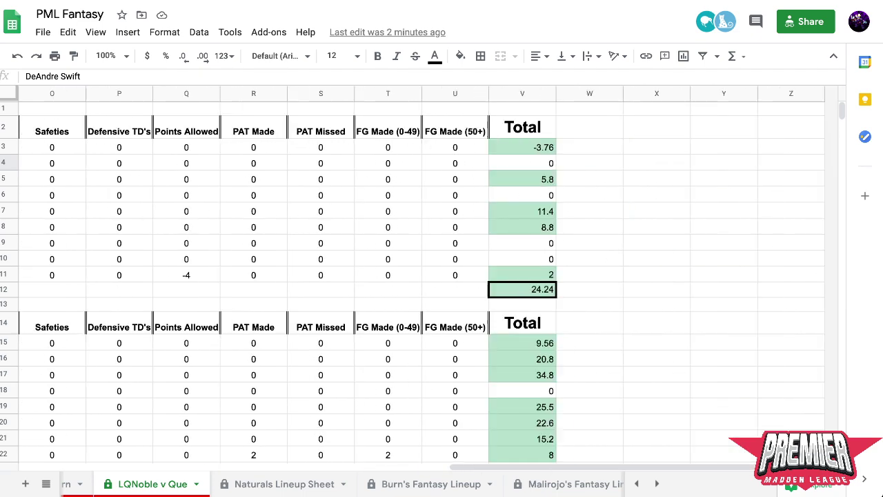
scroll(428, 276, "left", 10)
scroll(428, 276, "down", 2)
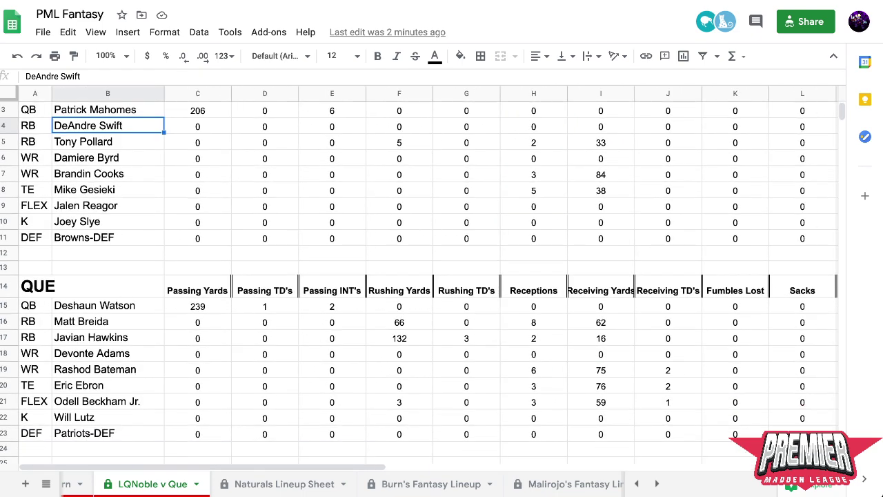
scroll(428, 276, "up", 2)
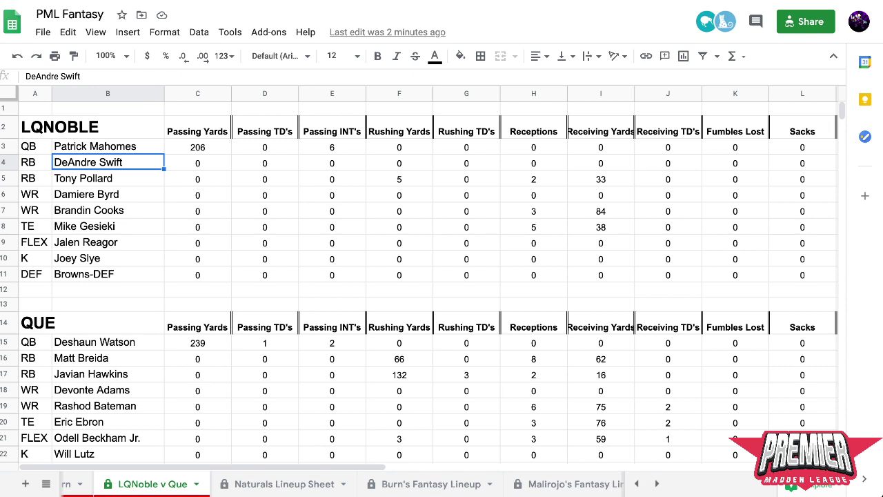
- Review the rows of Patrick Mahomes and DeAndre Swift in LQNoble's lineup
left_click(107, 289)
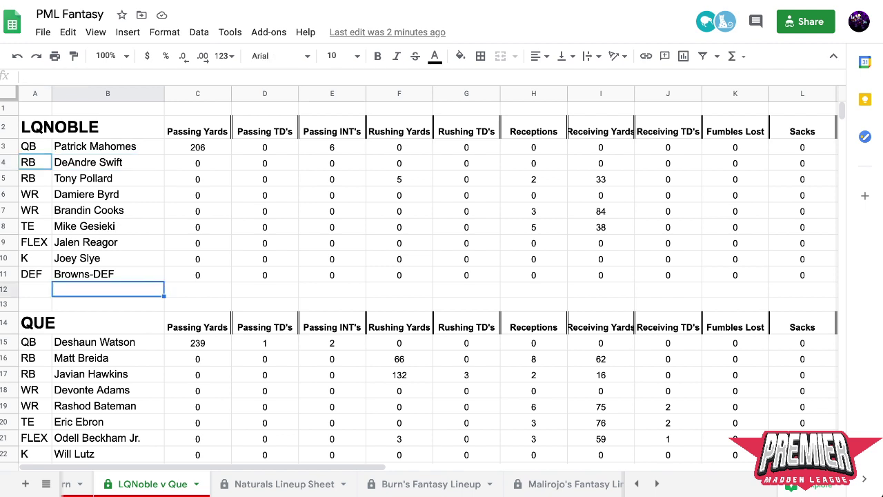
left_click(107, 147)
left_click(108, 162)
left_click(108, 146)
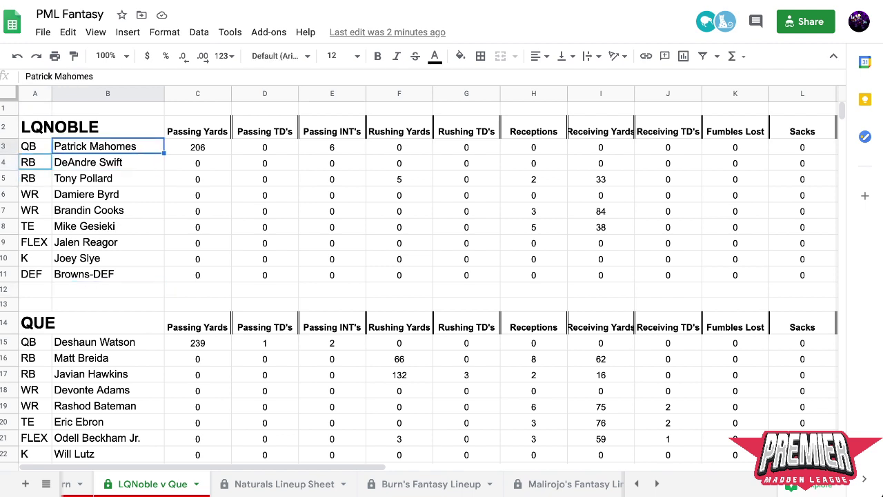
left_click(108, 162)
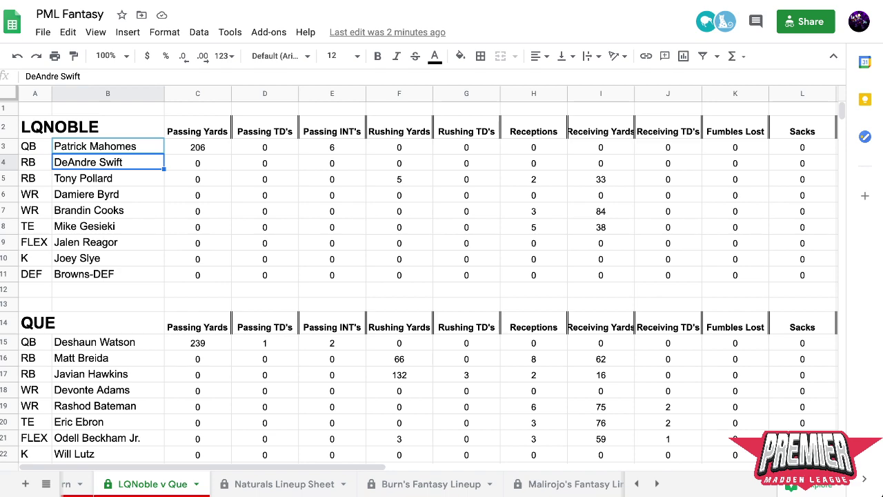
left_click(108, 288)
- Examine Patrick Mahomes's stats across the columns together with his Total points
scroll(428, 276, "right", 10)
left_click(656, 146)
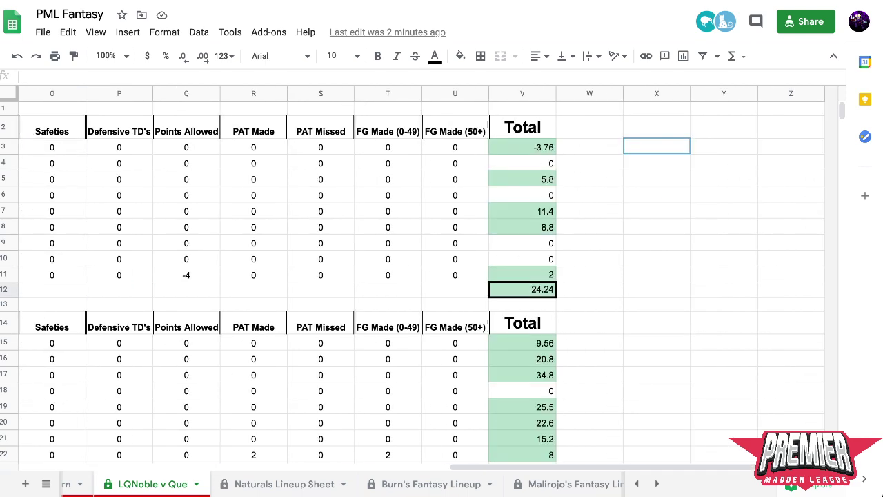
scroll(427, 276, "left", 10)
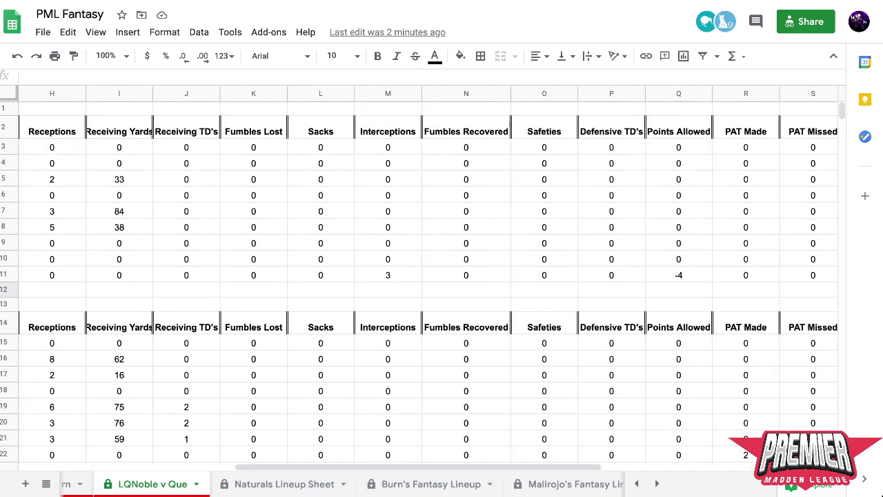
scroll(428, 276, "right", 10)
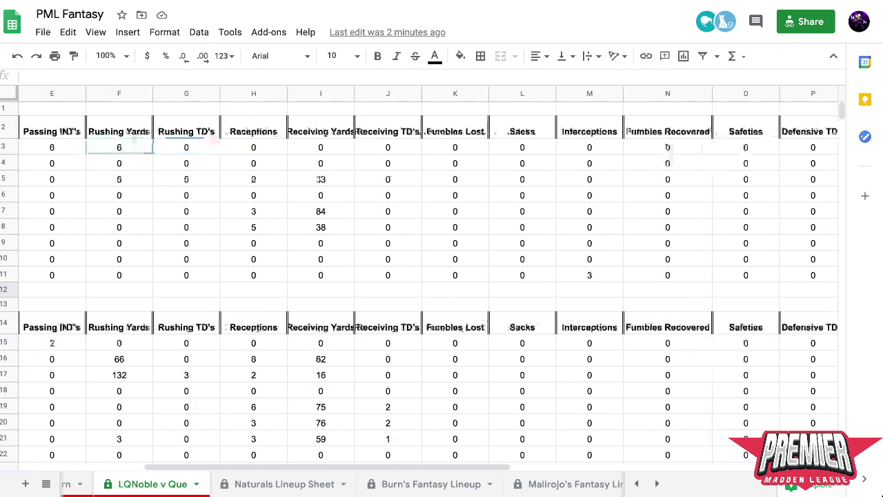
scroll(428, 276, "left", 10)
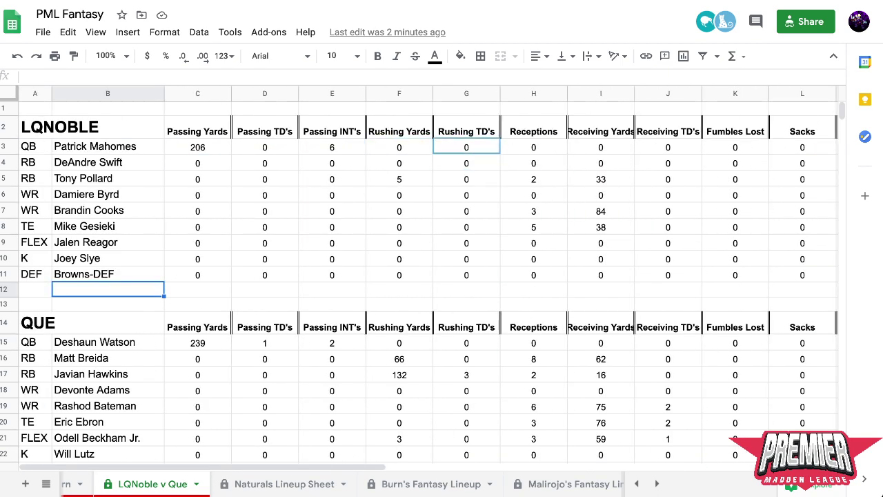
scroll(428, 276, "right", 10)
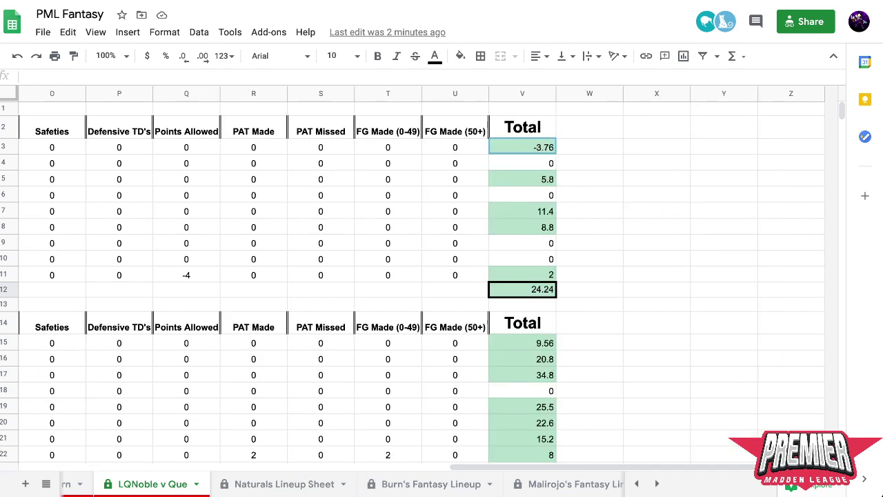
scroll(428, 276, "left", 10)
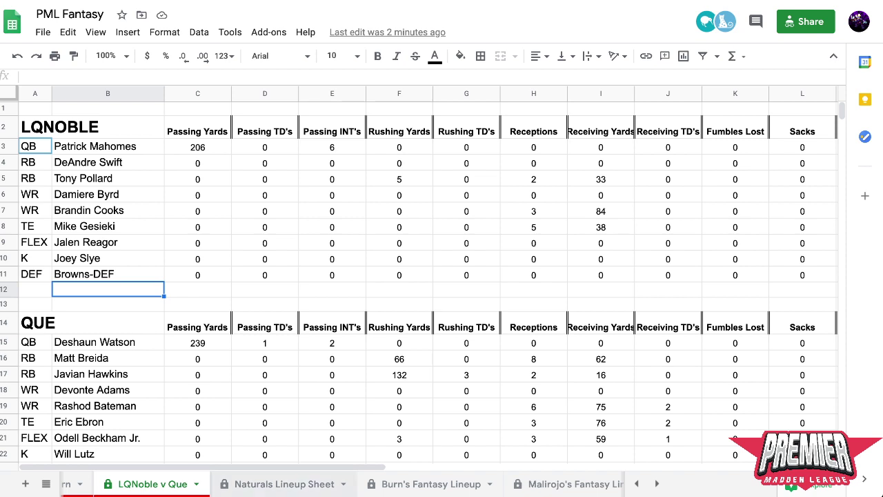
- Open the PML Taken Player List sheet and look over the taken players by position
left_click(284, 483)
left_click(152, 484)
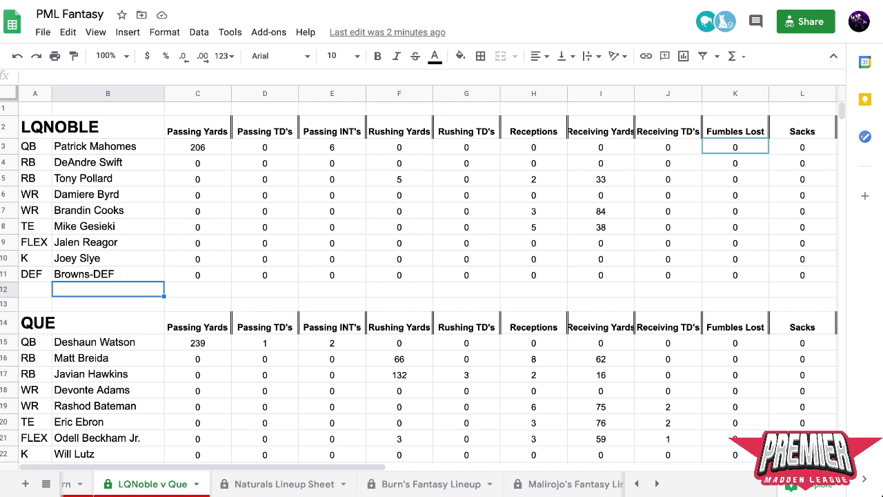
scroll(372, 483, "left", 6)
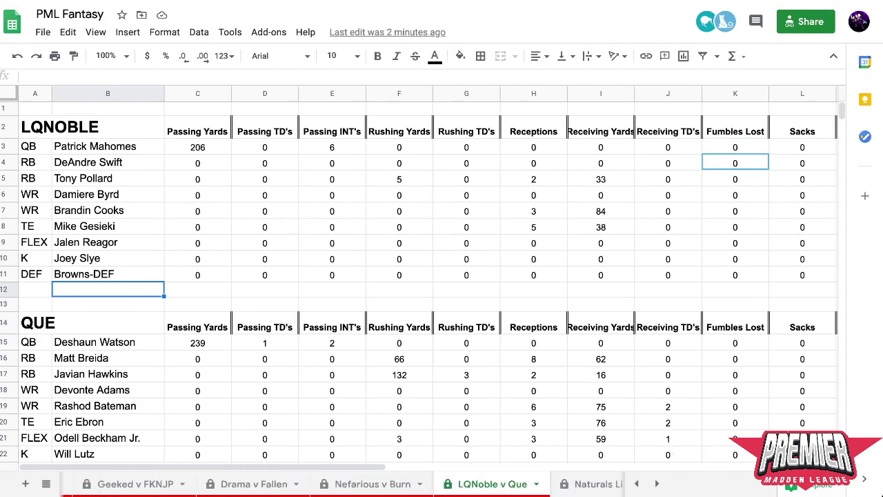
left_click(111, 483)
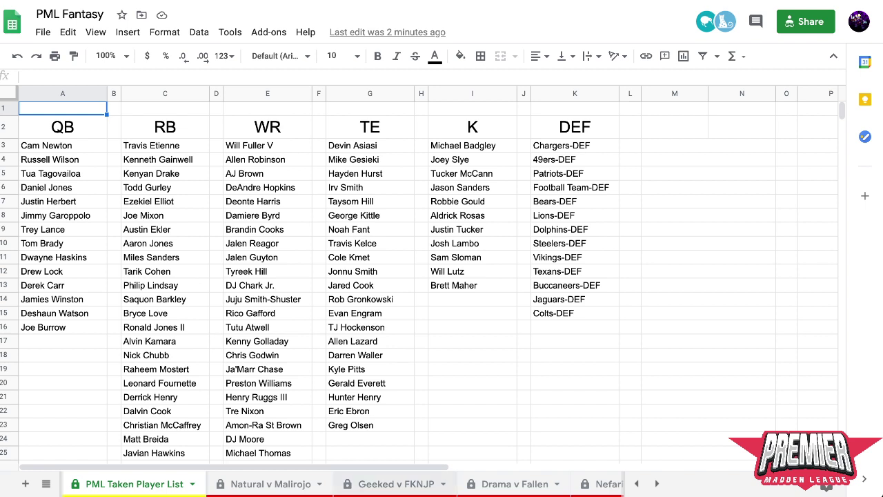
scroll(395, 484, "right", 5)
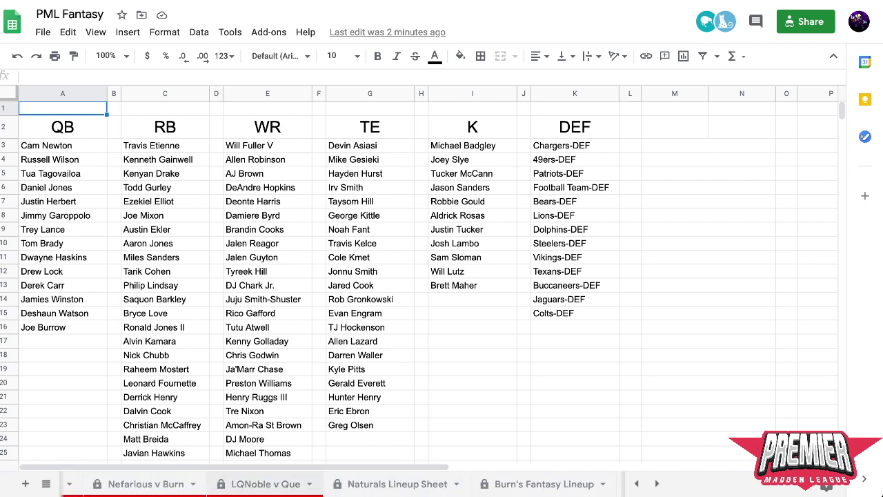
- Return to the LQNoble v Que sheet and review both teams' defensive, kicking and Total columns
left_click(266, 484)
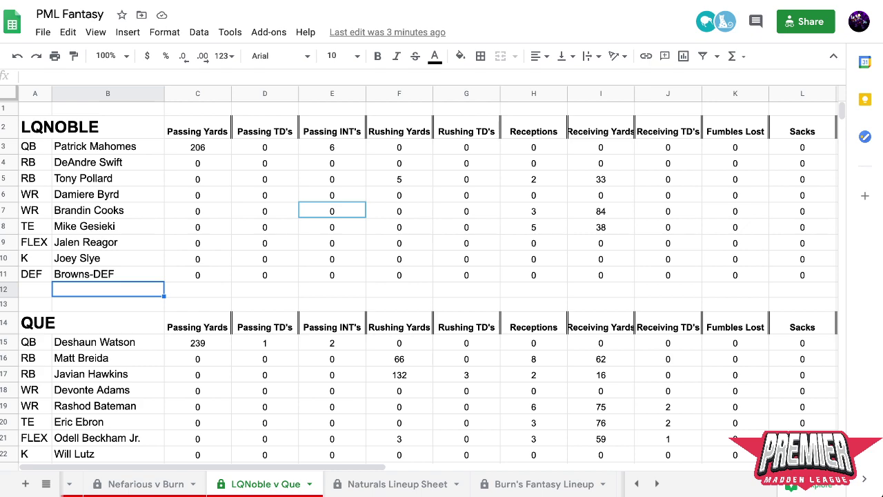
scroll(428, 276, "right", 10)
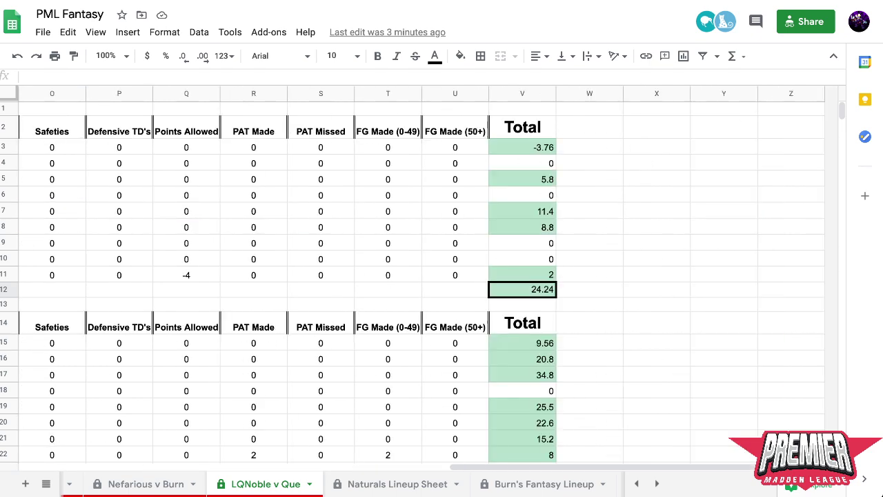
scroll(428, 276, "left", 10)
scroll(428, 276, "right", 10)
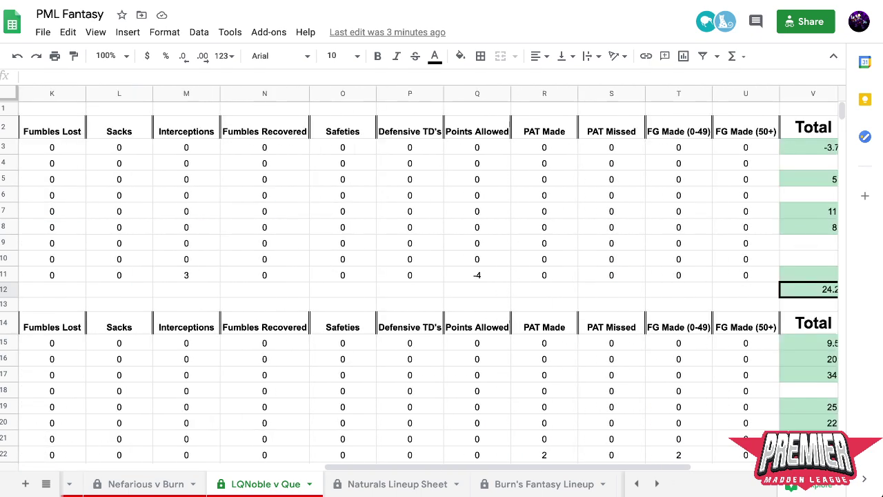
key("ctrl+Left")
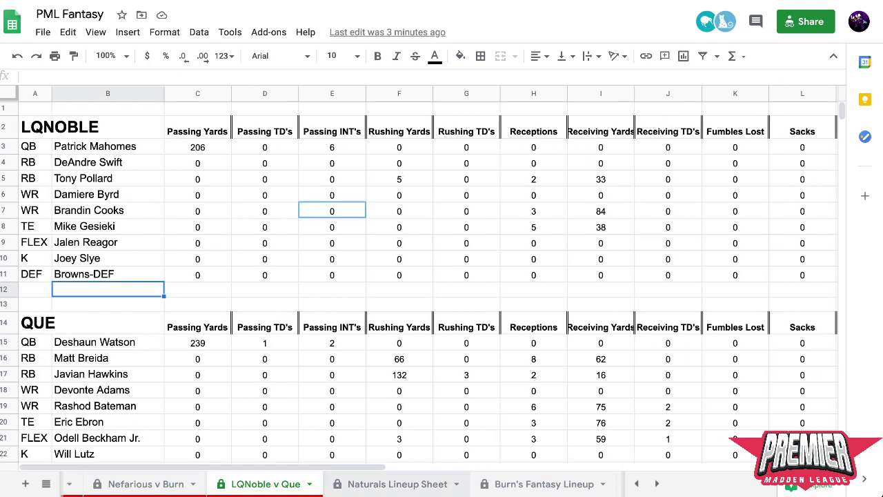
- Check LQNoble's Total column against the lineup, starting from Patrick Mahomes's row
scroll(396, 484, "right", 8)
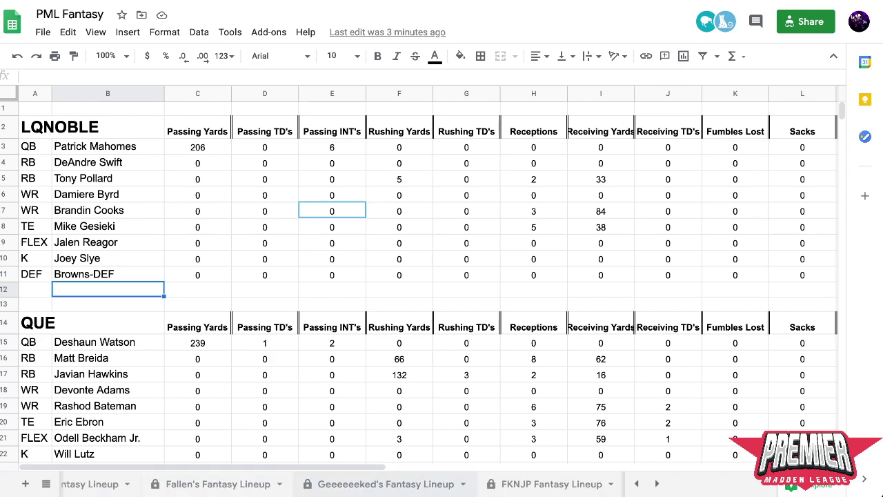
key("ctrl+Right")
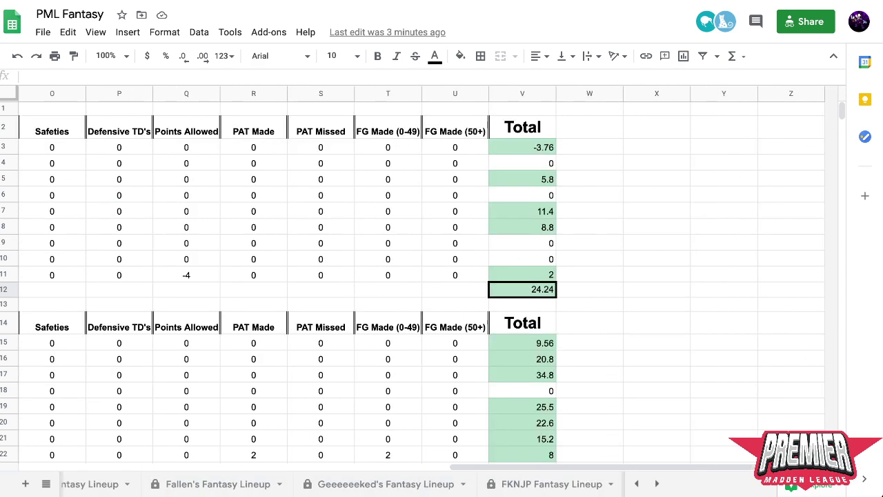
scroll(428, 276, "left", 10)
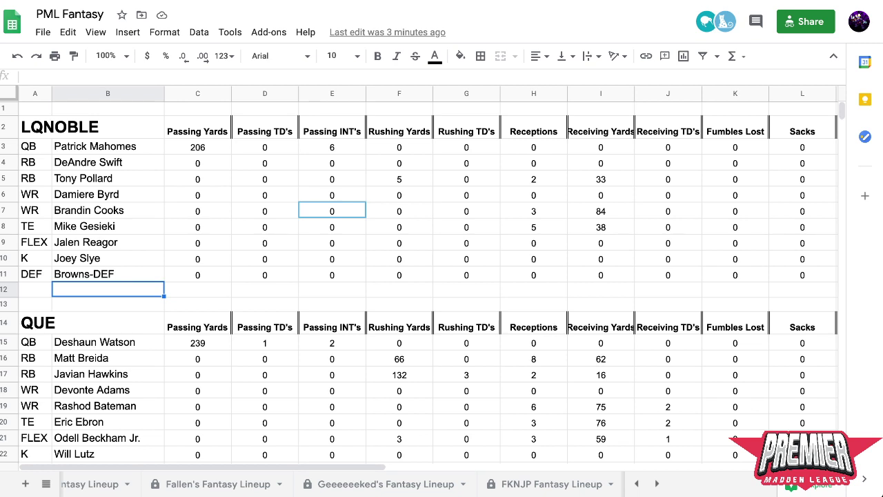
left_click(108, 146)
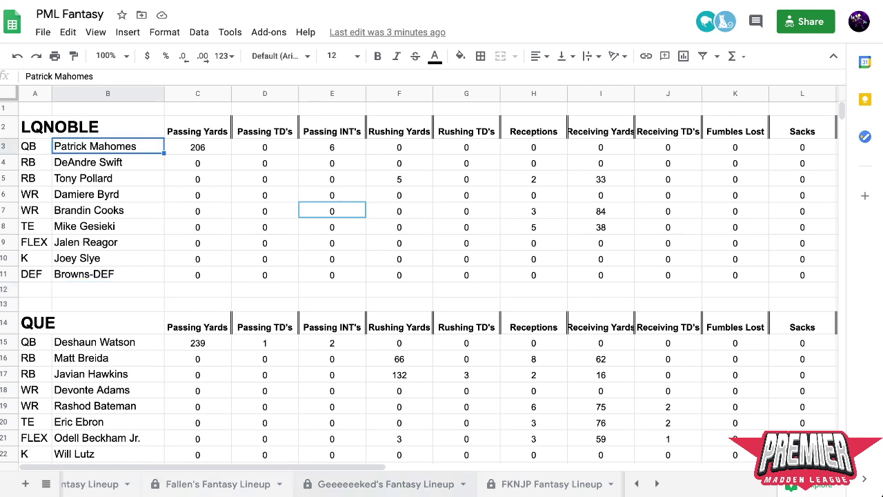
- Browse the sheet list through the teams' Fantasy Lineup sheets as far as Drama's Fantasy Lineup
scroll(372, 484, "right", 2)
scroll(345, 484, "right", 3)
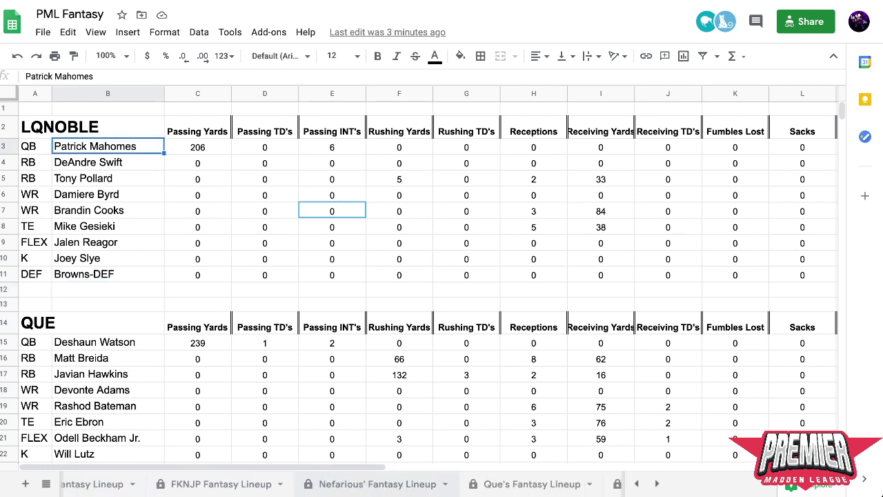
scroll(391, 483, "right", 2)
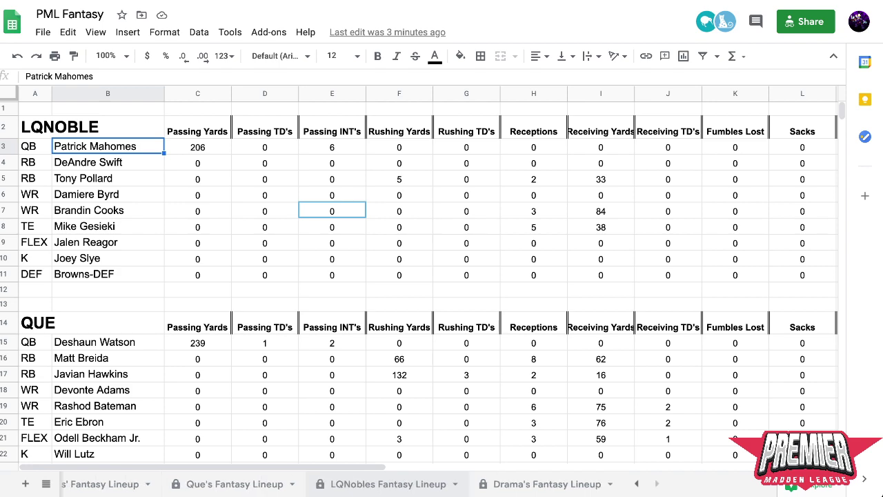
scroll(491, 135, "right", 10)
scroll(491, 135, "left", 10)
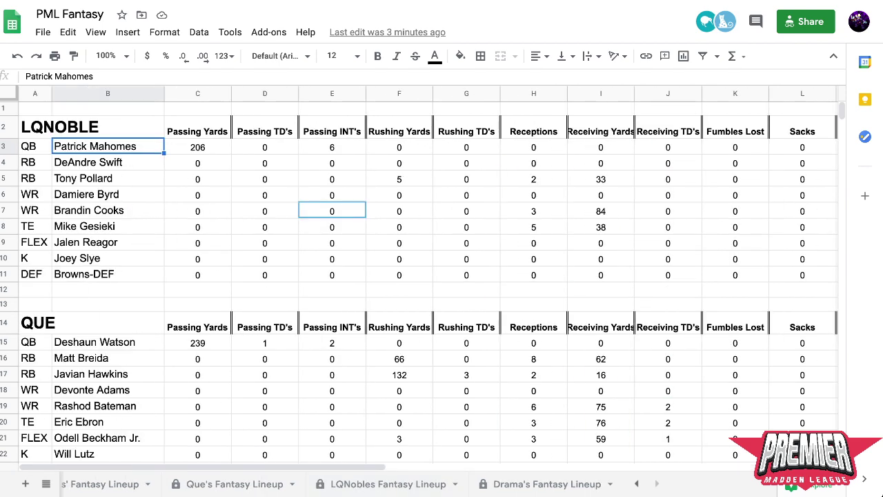
scroll(441, 276, "right", 10)
scroll(442, 276, "left", 5)
- Review Damiere Byrd's row in LQNoble's lineup, including his defensive, kicking and Total columns
scroll(442, 276, "down", 3)
scroll(441, 276, "left", 5)
scroll(442, 276, "up", 3)
left_click(108, 194)
scroll(441, 276, "right", 10)
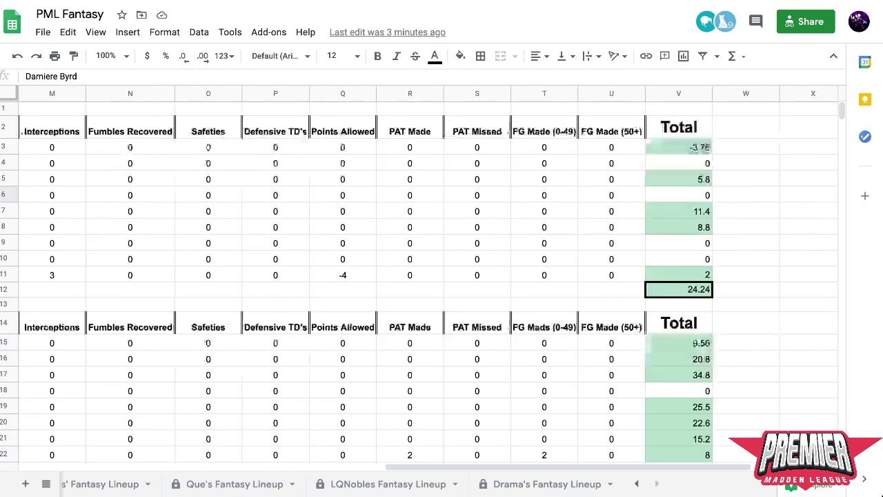
scroll(441, 276, "left", 10)
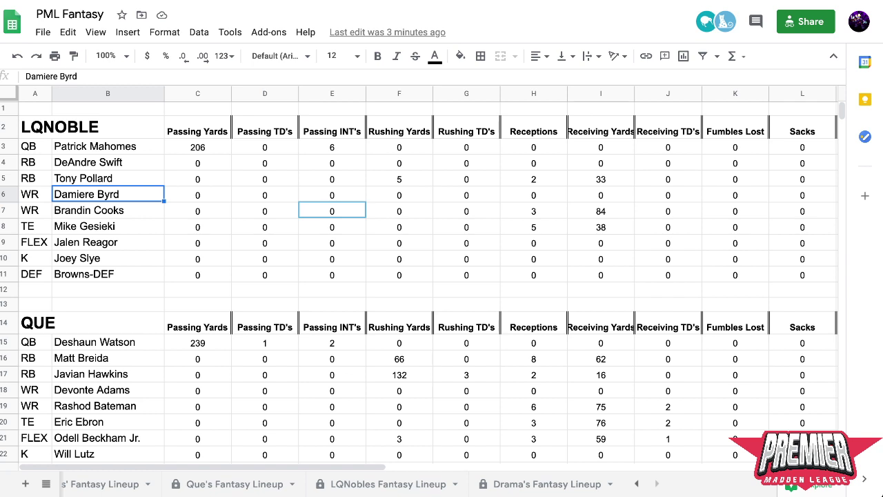
- Examine DeAndre Swift's row across the stat columns and look over both teams' lineups
left_click(108, 163)
left_click(108, 194)
left_click(107, 163)
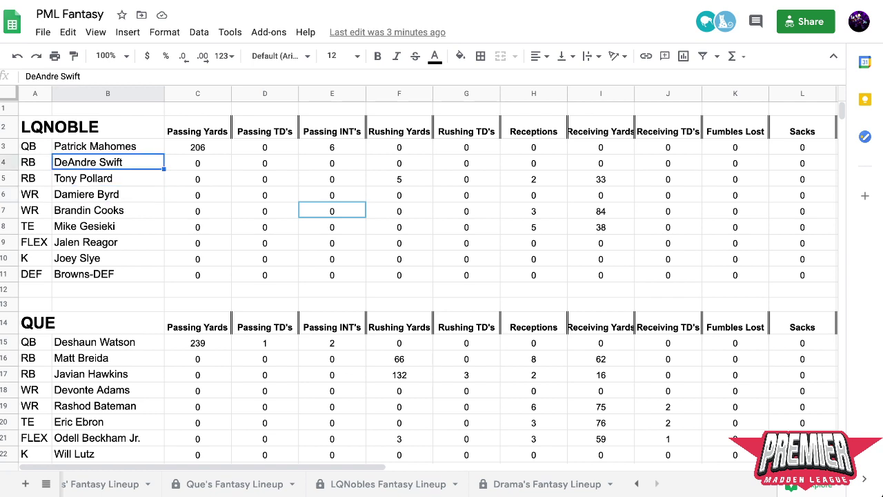
scroll(441, 276, "right", 1)
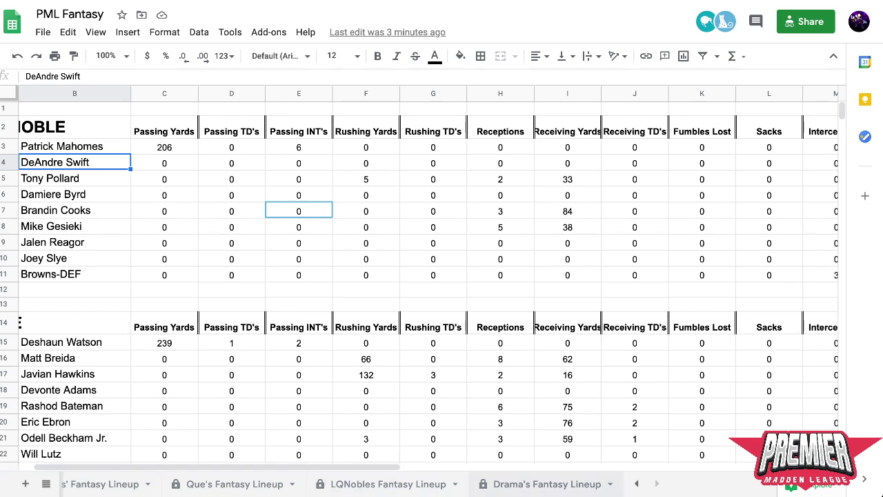
scroll(428, 276, "right", 5)
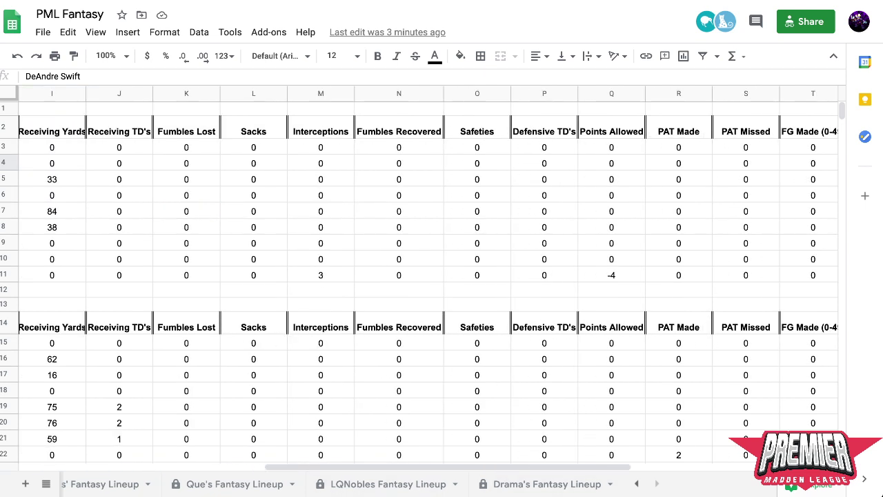
scroll(428, 276, "left", 8)
scroll(418, 281, "down", 1)
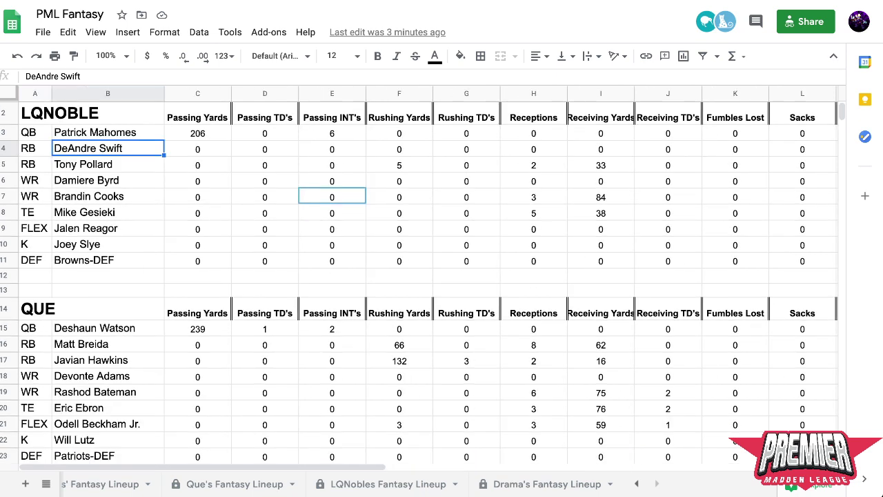
scroll(419, 281, "down", 1)
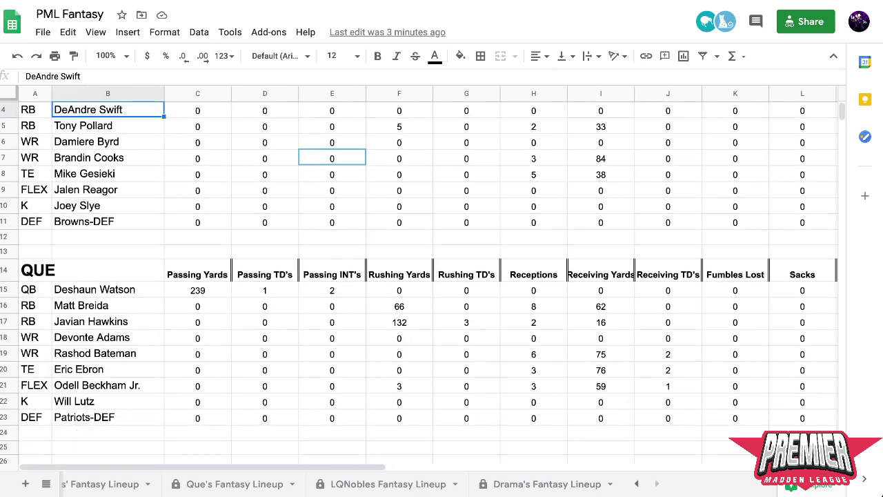
scroll(419, 282, "up", 1)
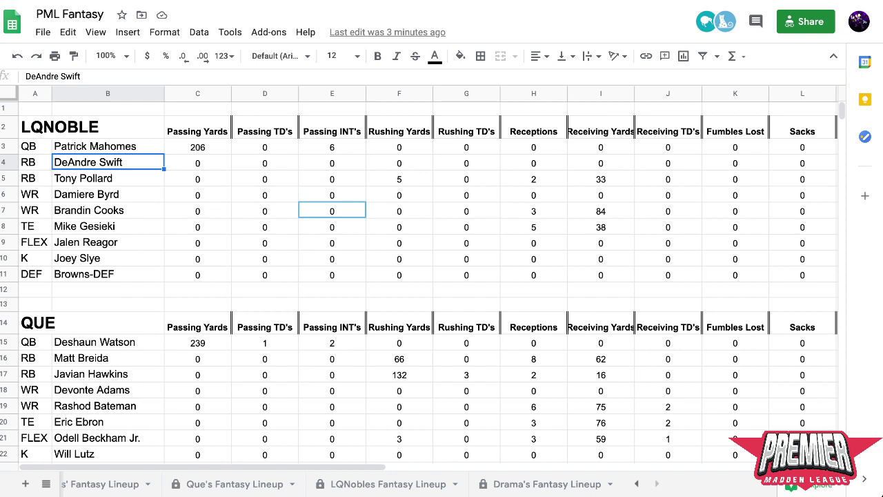
- Review Que's quarterback and running backs with their Total points, leaving the player names in their original cells
left_click(91, 322)
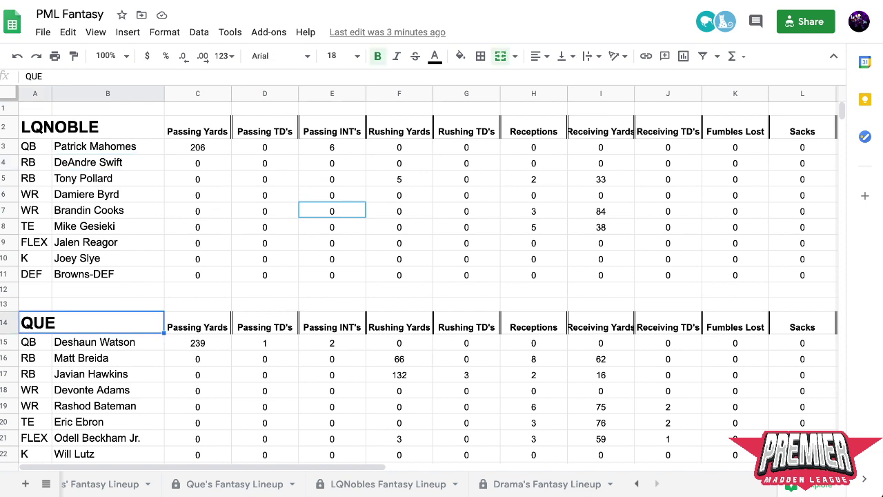
left_click(107, 374)
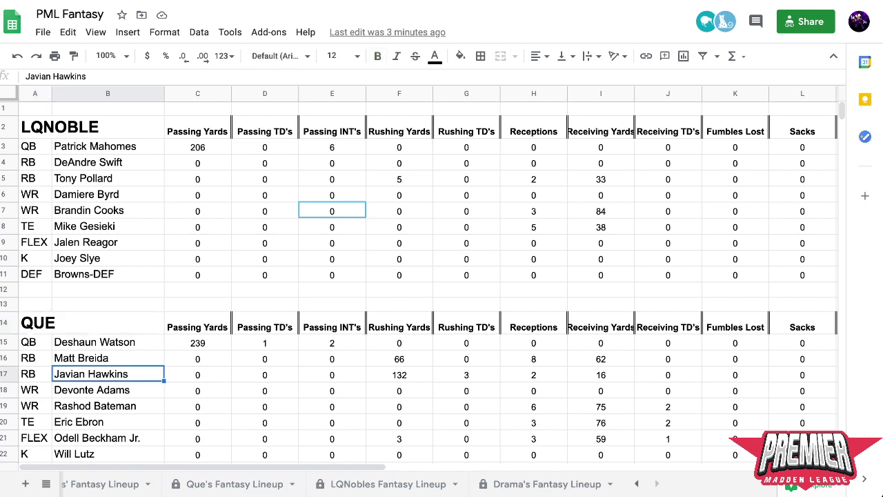
left_click(108, 342)
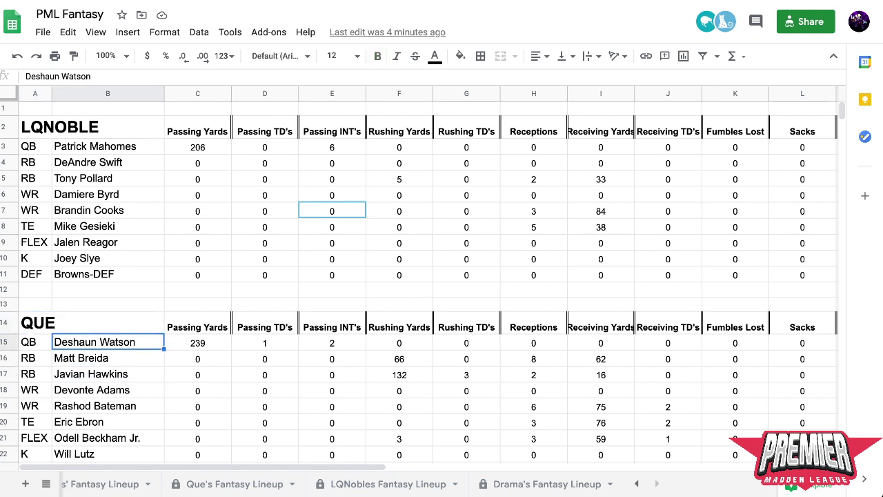
left_click(108, 358)
scroll(427, 290, "right", 12)
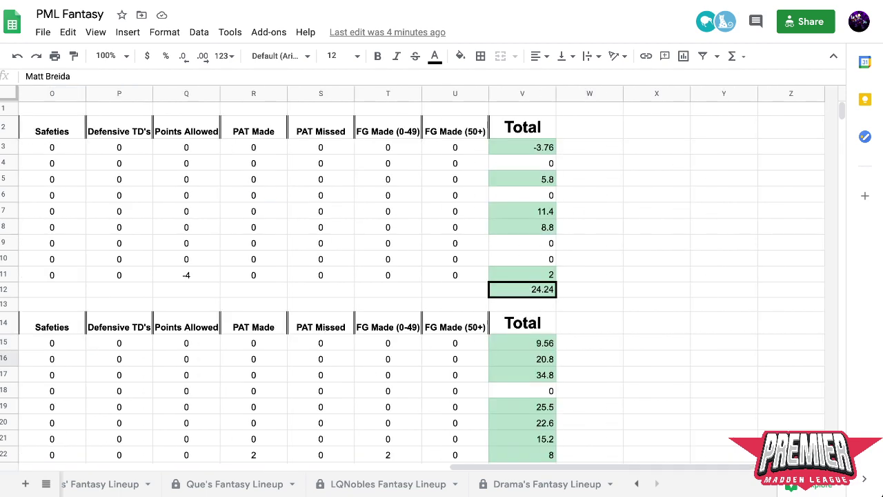
scroll(427, 276, "left", 10)
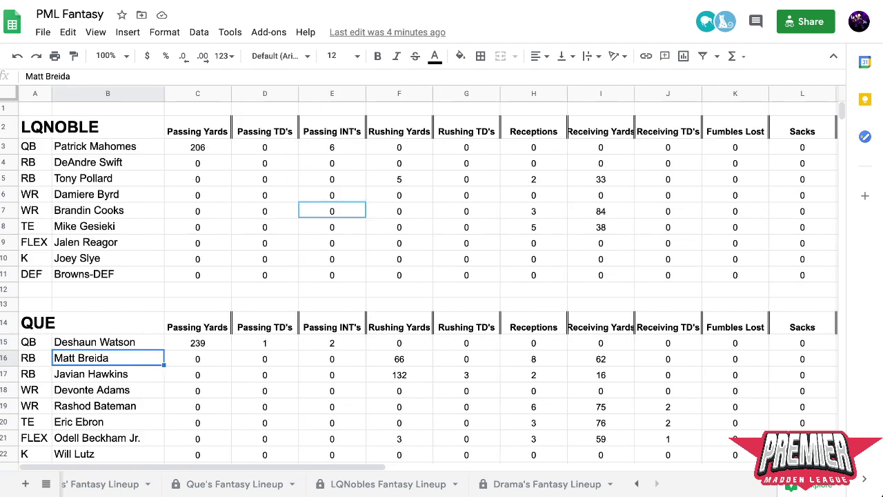
left_click_drag(108, 351, 107, 342)
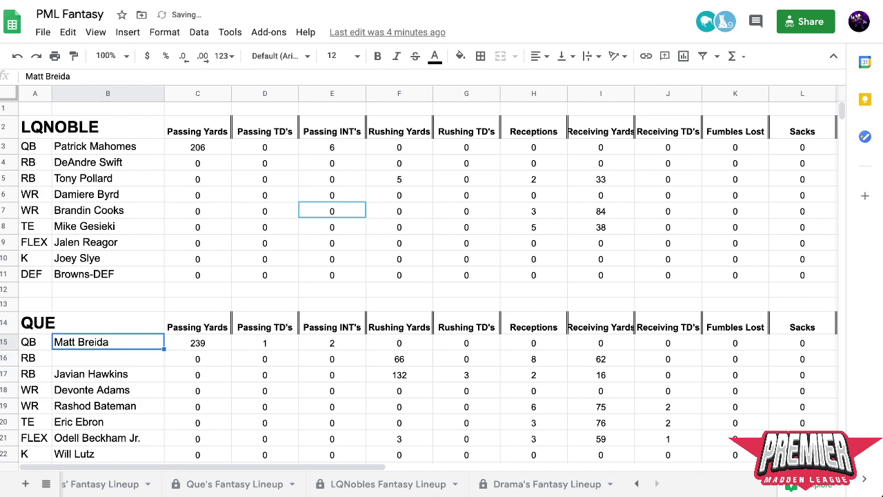
key("ctrl+z")
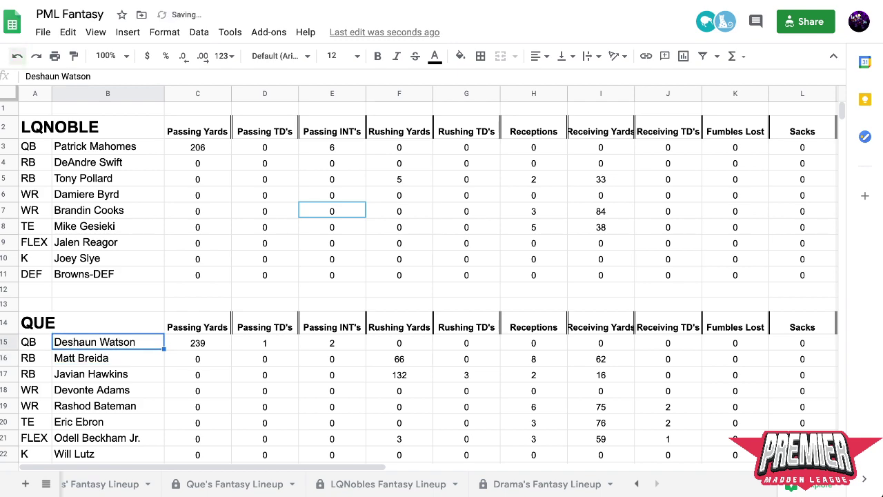
- Review the rows of Devonte Adams, Eric Ebron, Odell Beckham Jr. and Will Lutz in Que's lineup
scroll(428, 276, "down", 1)
scroll(428, 276, "down", 2)
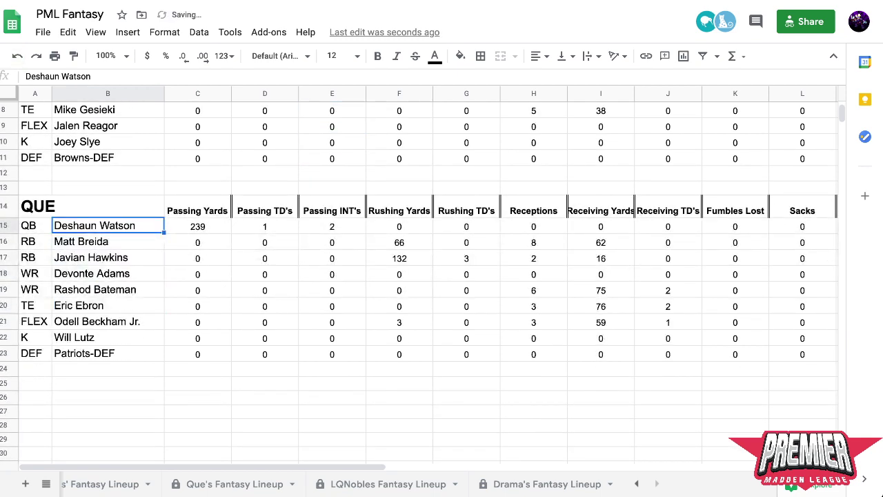
scroll(428, 276, "right", 8)
scroll(428, 276, "left", 8)
left_click(107, 273)
left_click(108, 305)
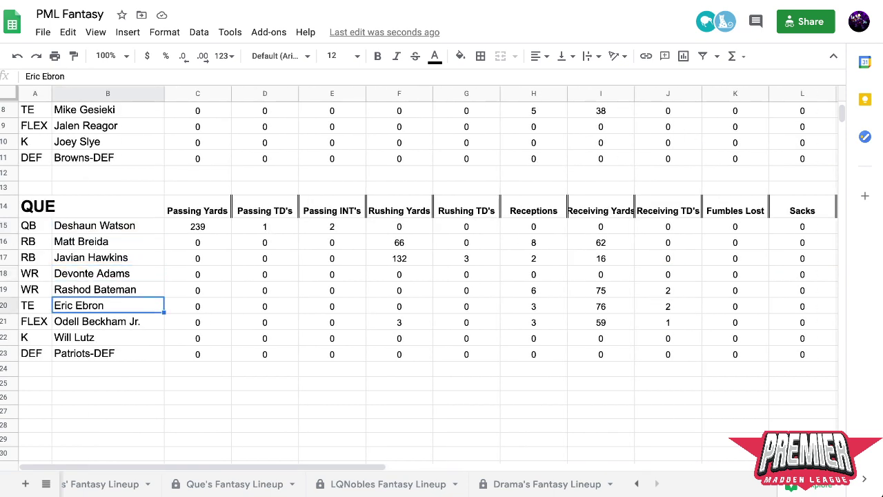
left_click(108, 322)
left_click(107, 338)
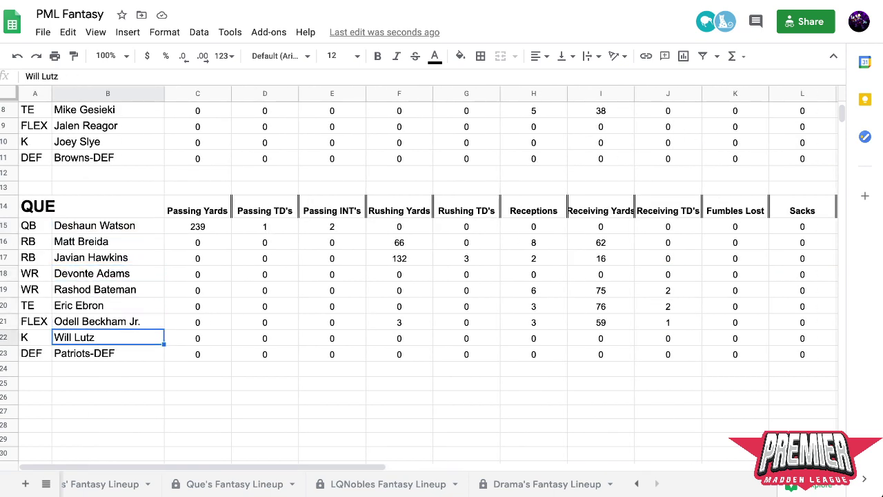
left_click(108, 305)
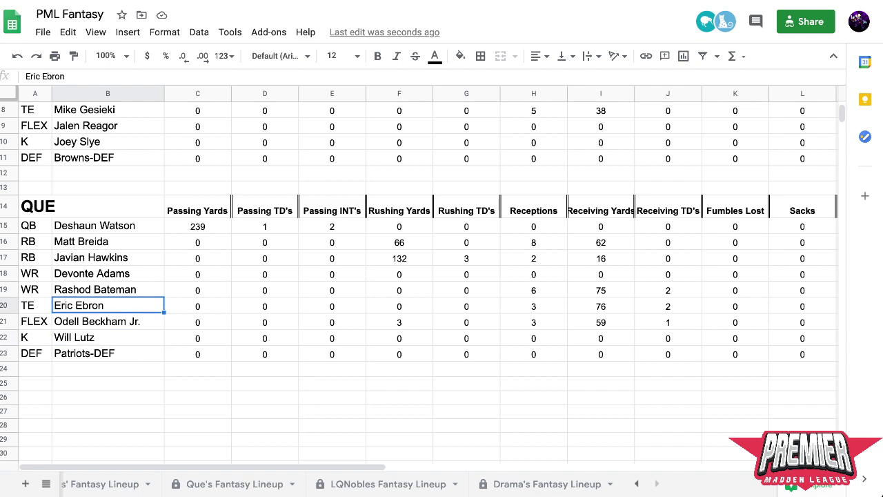
- Compare LQNoble's and Que's Total columns, including each team's overall score
scroll(428, 276, "up", 3)
scroll(428, 276, "right", 10)
scroll(414, 276, "down", 2)
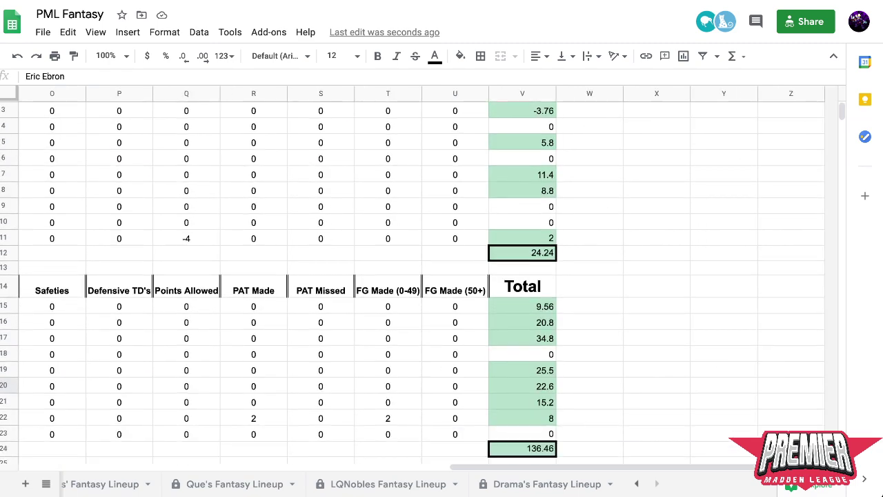
scroll(414, 276, "left", 10)
scroll(414, 276, "up", 3)
scroll(428, 276, "right", 10)
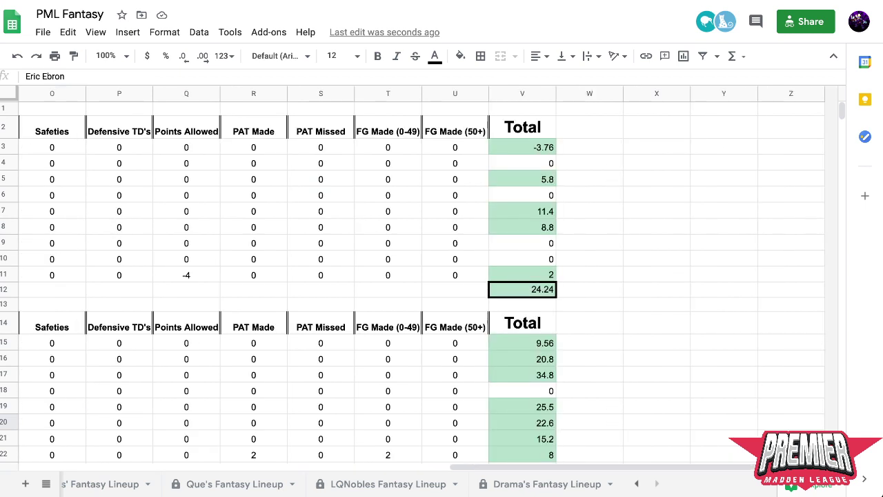
scroll(414, 276, "down", 2)
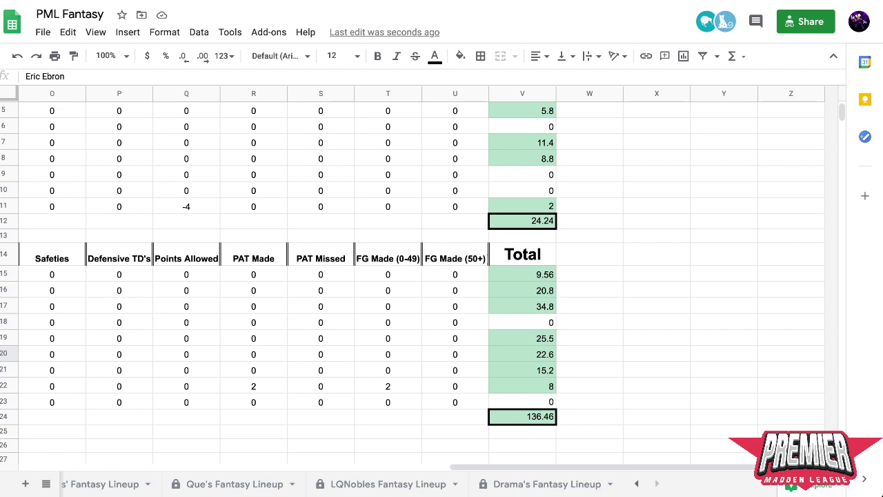
scroll(414, 276, "down", 1)
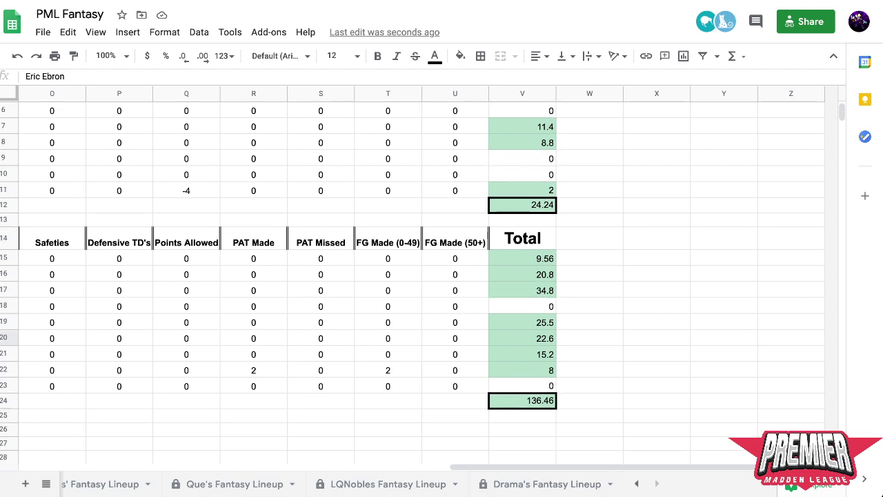
scroll(428, 276, "left", 10)
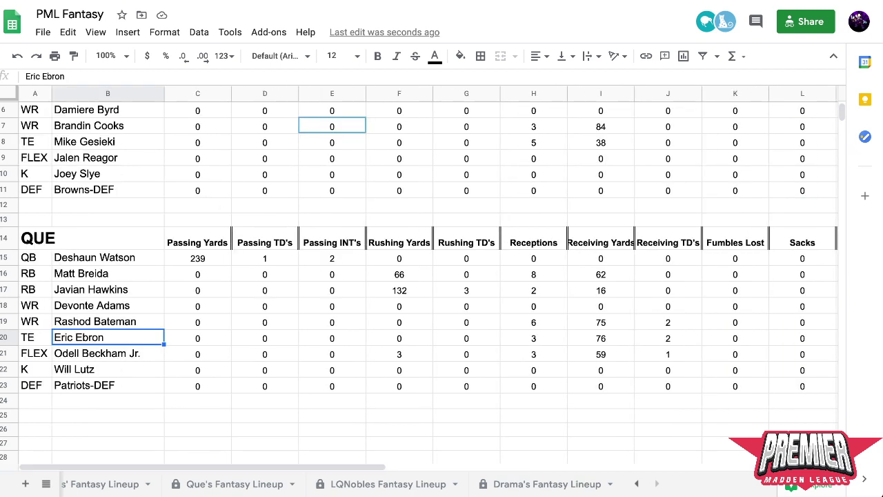
- Look through the spreadsheet's sheets for the 2021-22 Fantasy Schedule, 2021-22 Fantasy Standings and PML Taken Player List
scroll(414, 483, "left", 5)
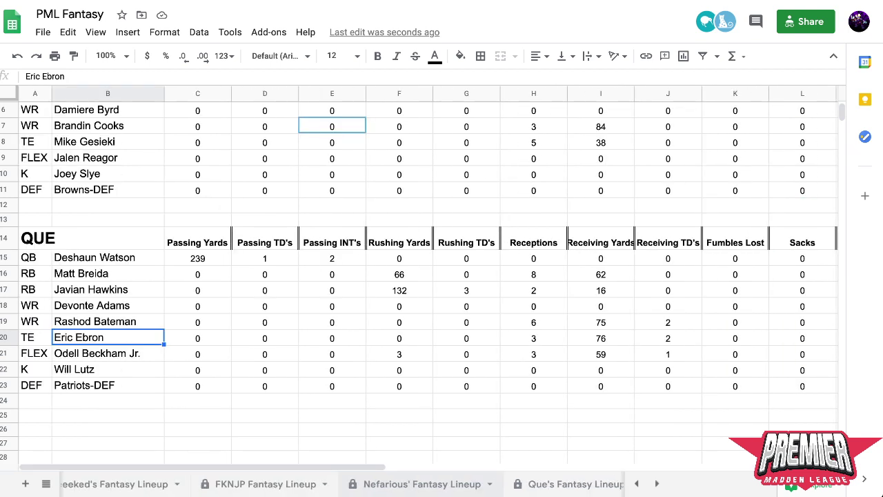
scroll(345, 484, "left", 10)
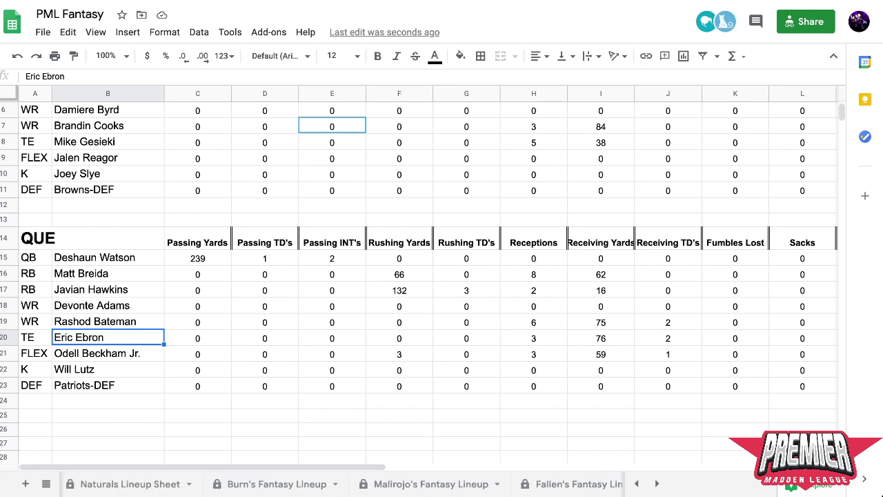
scroll(345, 483, "left", 8)
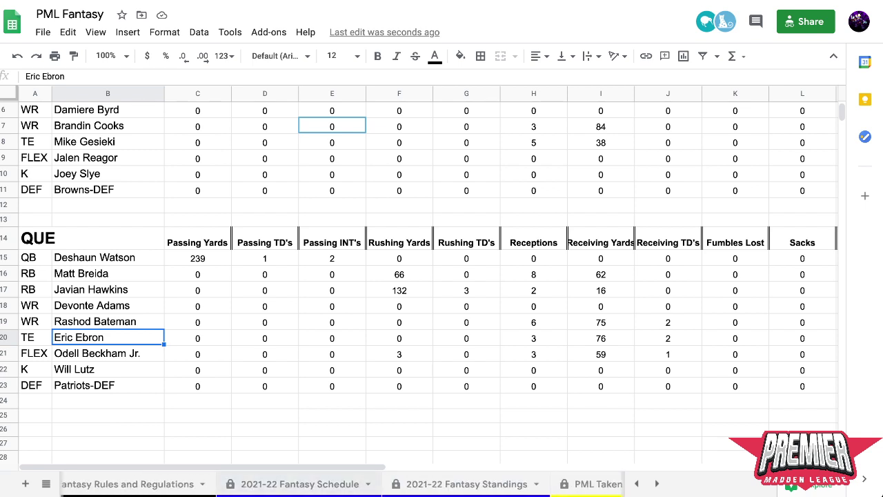
scroll(345, 484, "right", 3)
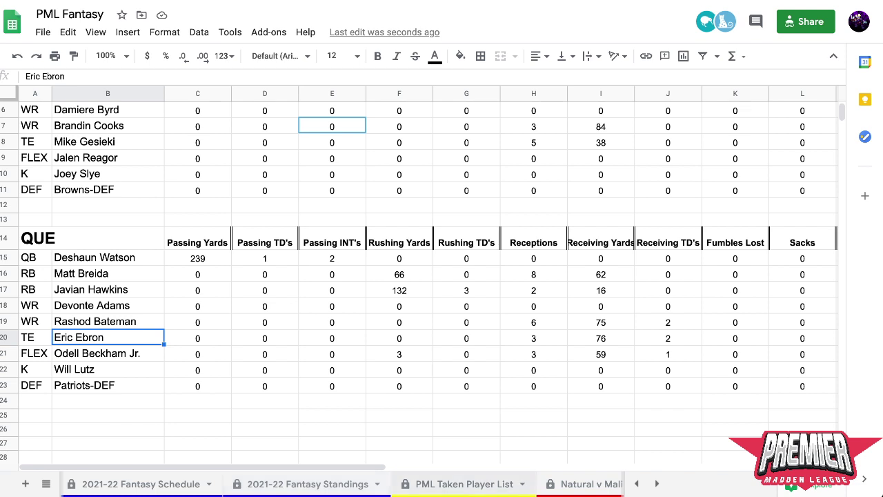
scroll(345, 484, "right", 3)
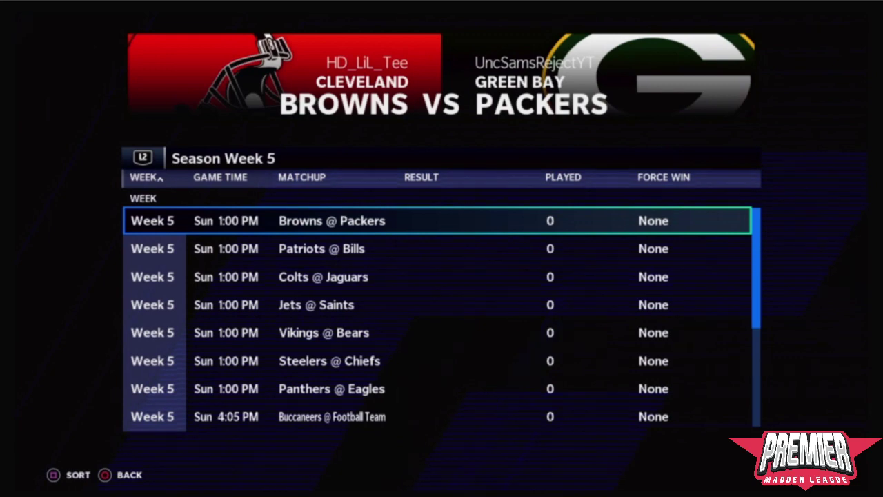
- In Madden's Season Week 5 schedule, review every matchup from Browns @ Packers through Bengals @ Raiders
key("Down")
key("Down")
key("Down")
key("Down")
key("Down")
key("Down")
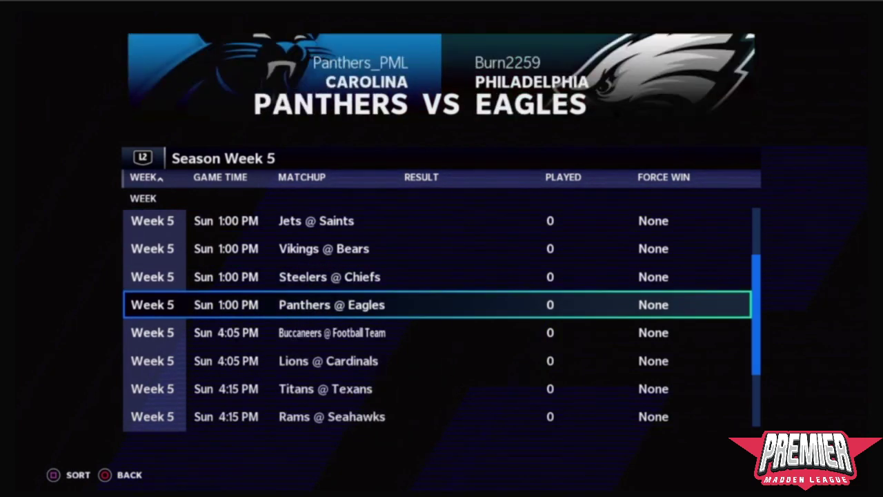
key("Down")
key("Down")
key("Down")
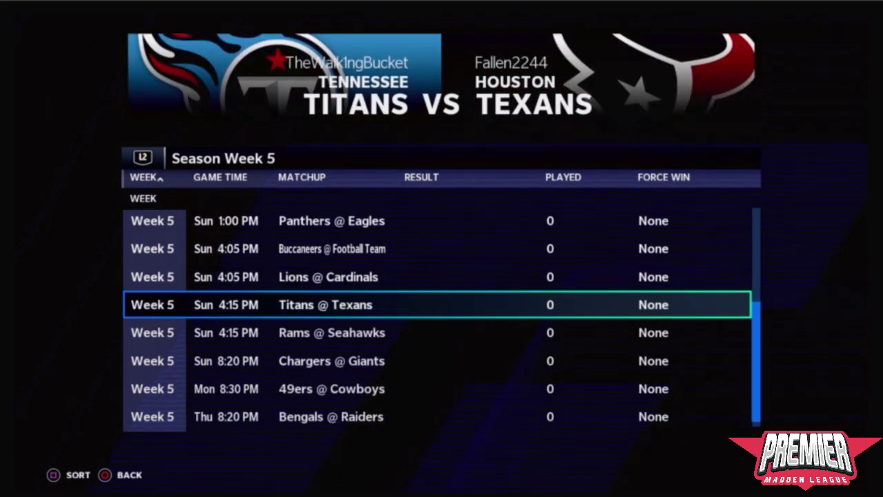
key("Down")
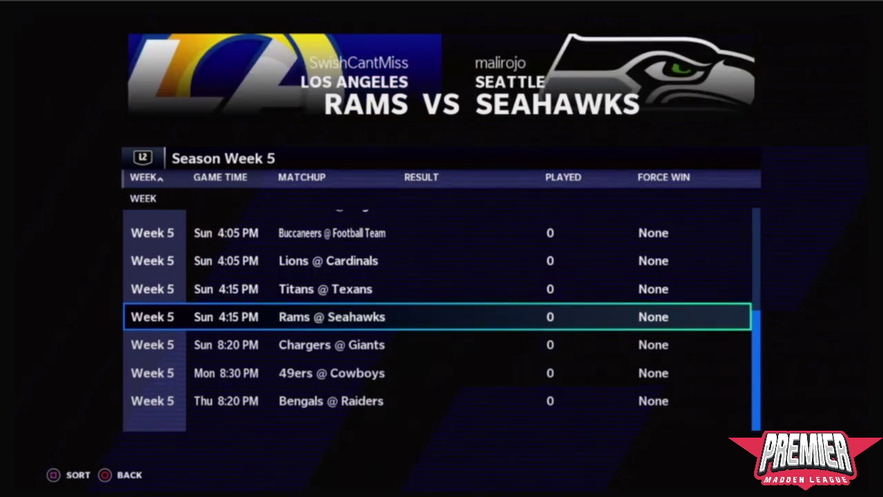
key("Up")
key("Down")
key("Down")
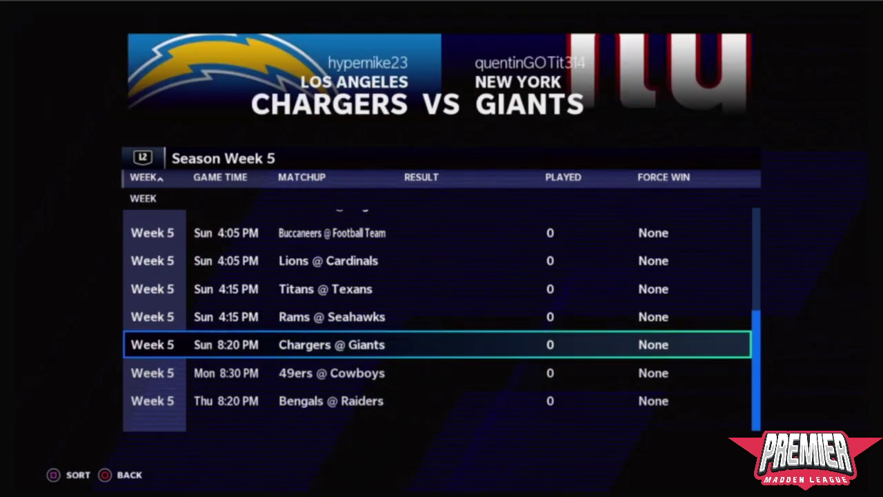
key("Down")
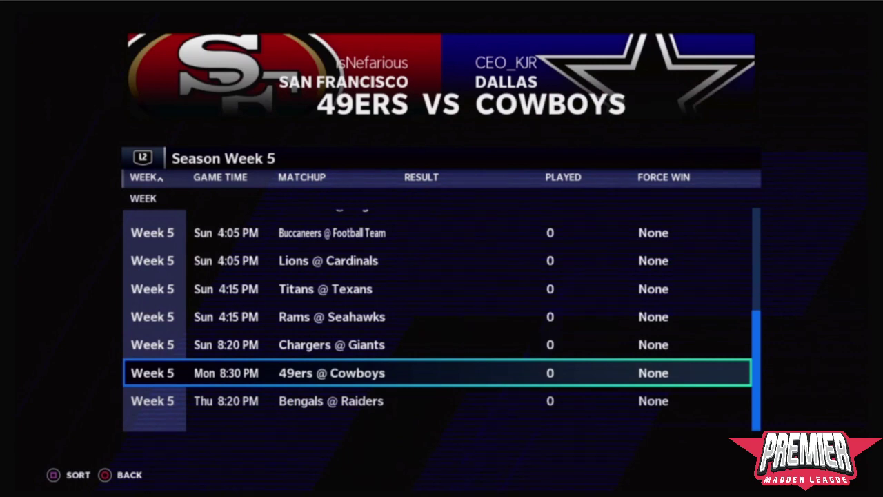
key("Down")
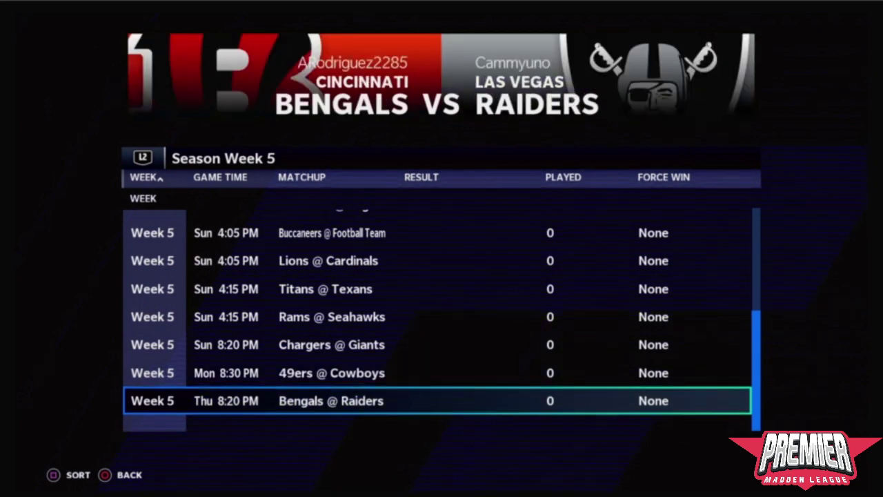
- Review the Week 5 matchups in reverse order from Bengals @ Raiders back to Vikings @ Bears
key("Up")
key("Up")
key("Up")
key("Up")
key("Up")
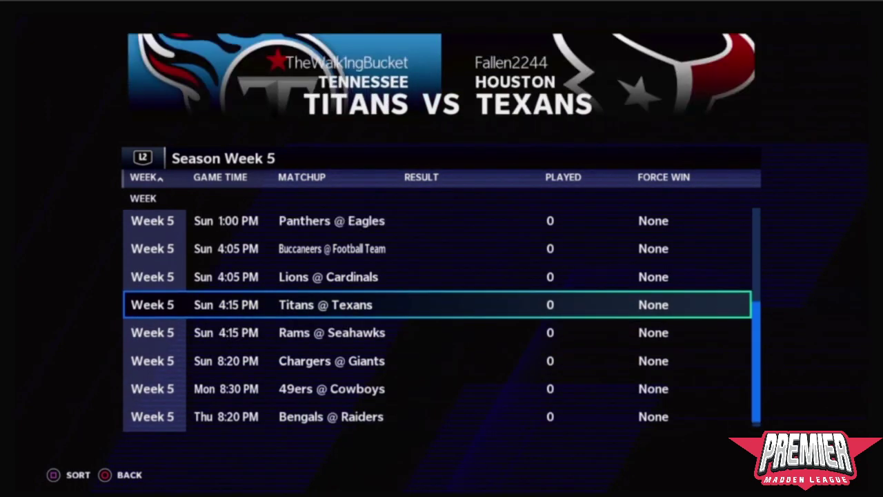
key("Up")
key("Down")
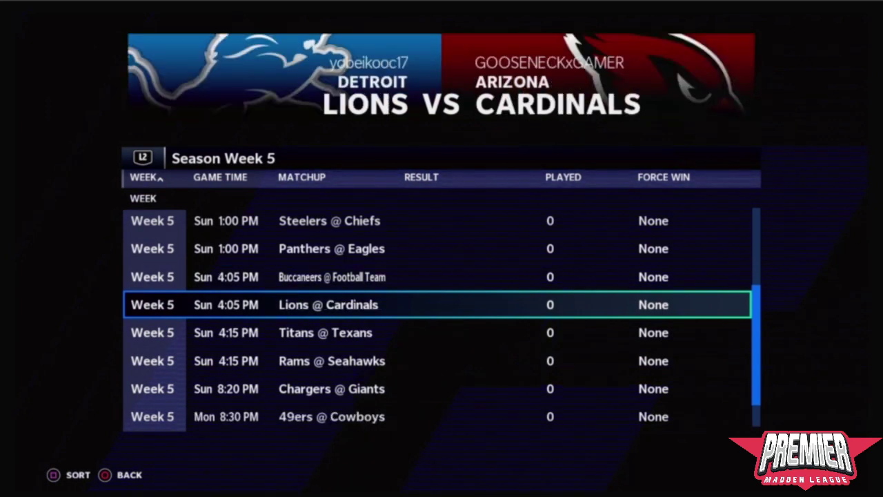
key("Up")
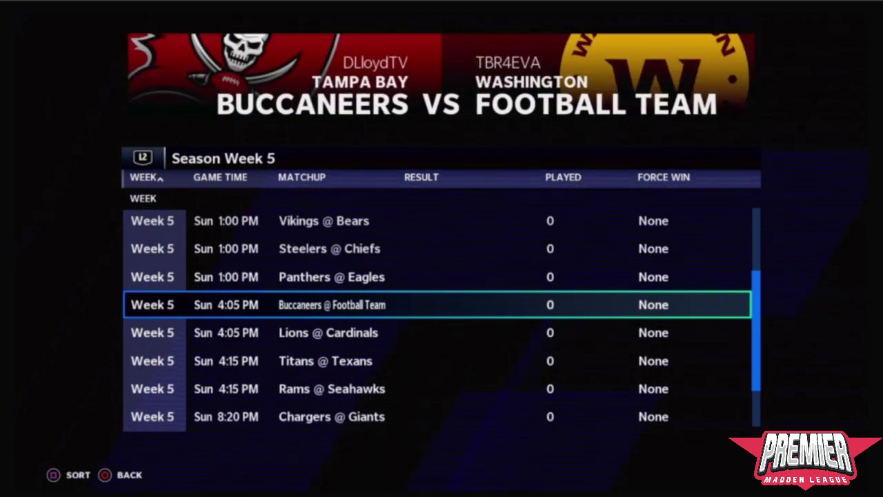
key("Up")
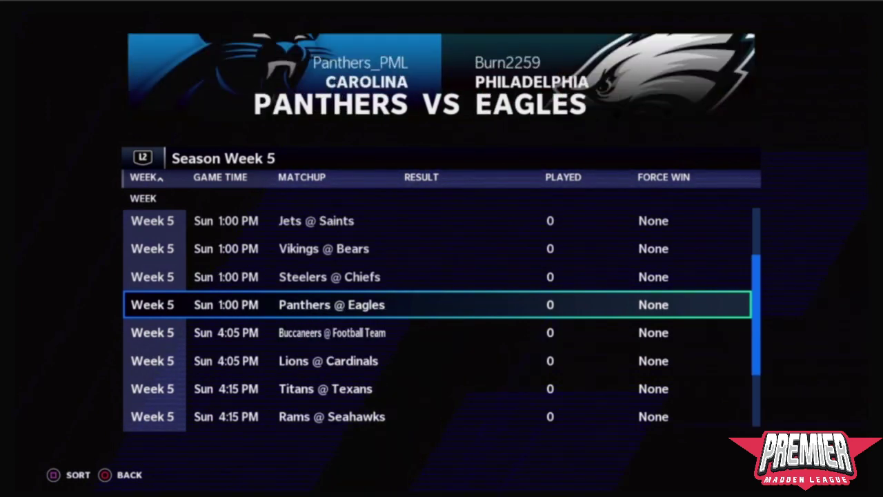
key("Up")
key("Down")
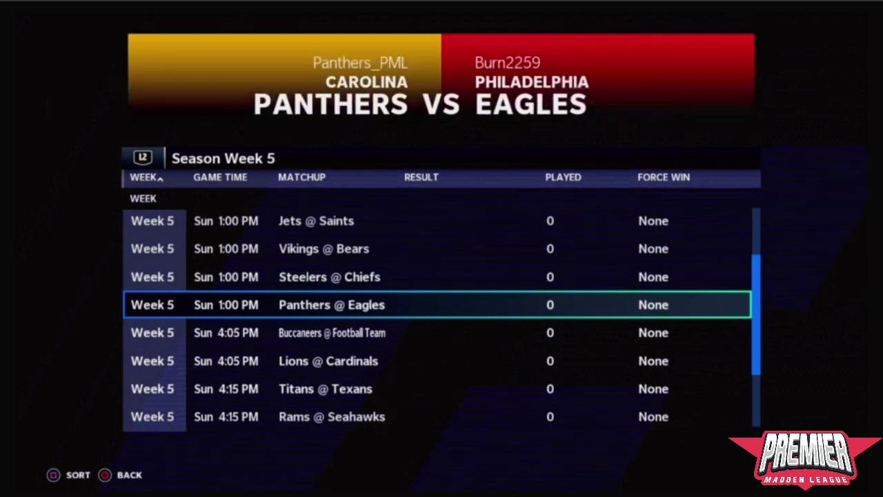
key("Up")
- Examine the early Sunday matchups: Jets @ Saints, Colts @ Jaguars, Patriots @ Bills and Browns @ Packers
key("Up")
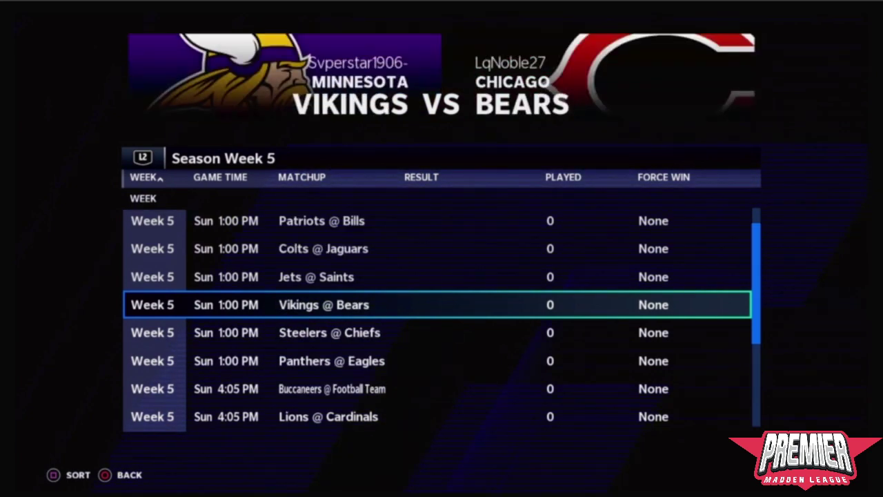
key("Up")
key("Up")
key("Up")
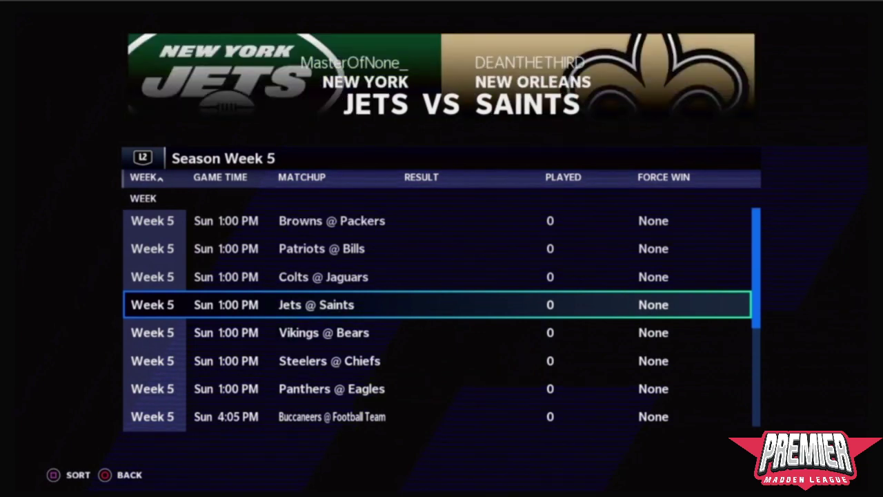
key("Down")
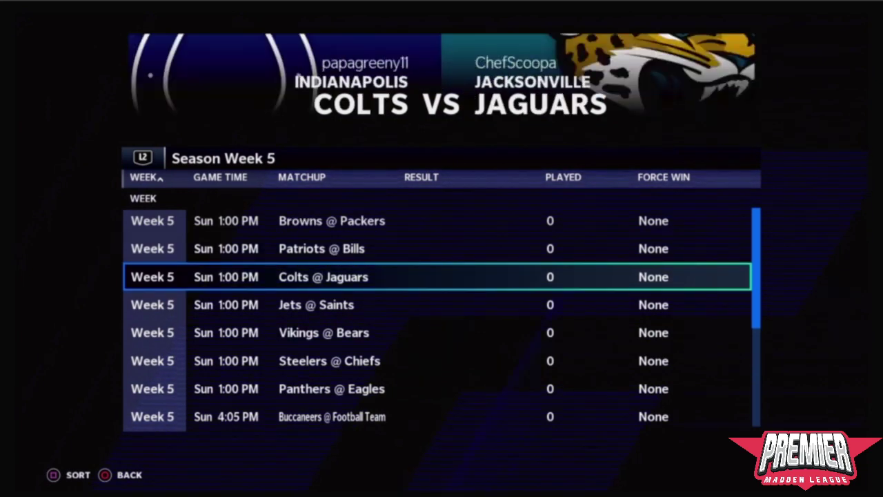
key("Up")
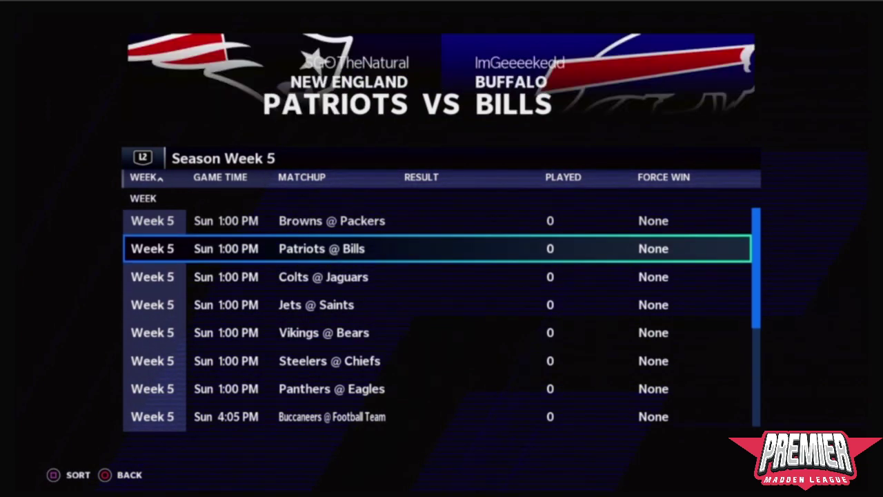
key("Up")
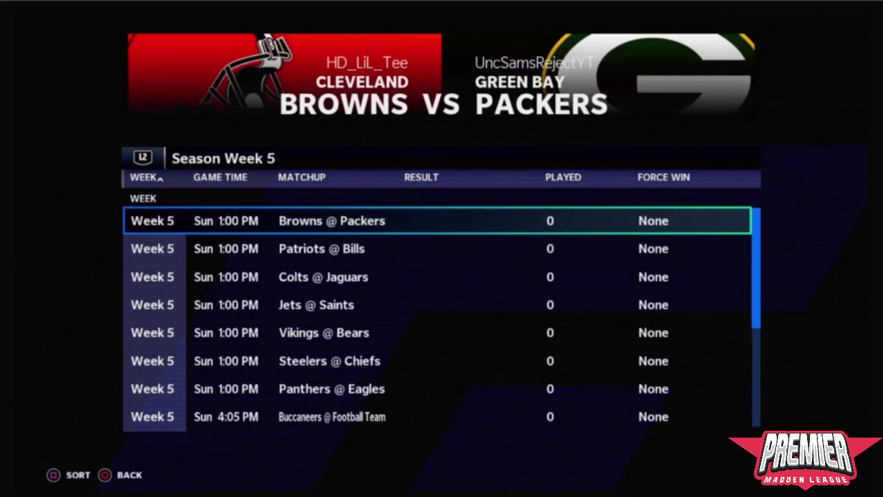
key("Down")
key("Up")
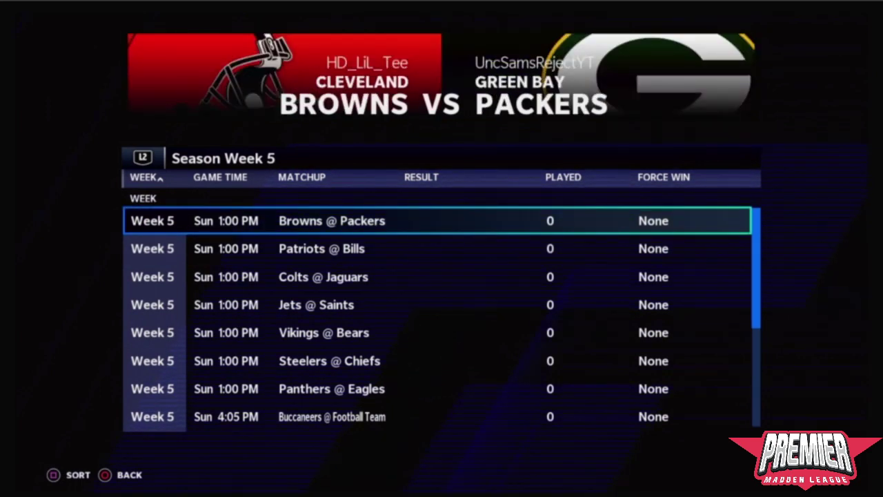
key("Down")
key("Down")
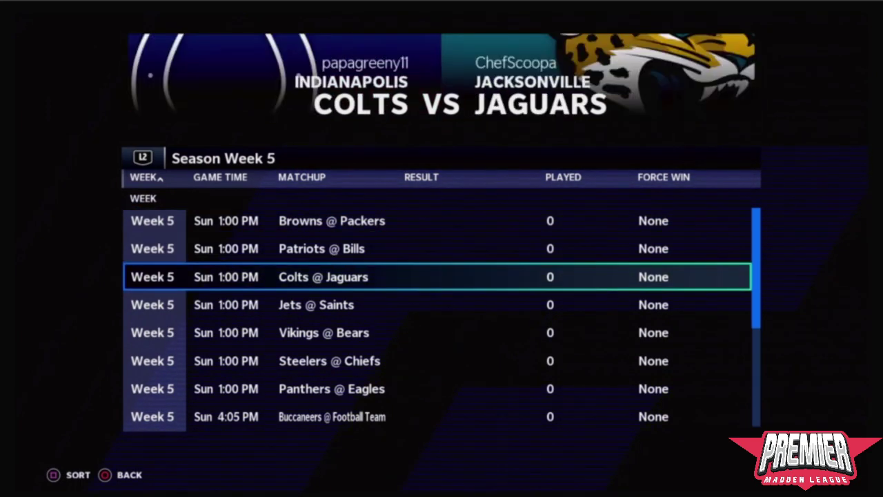
key("Down")
key("Up")
key("Up")
key("Up")
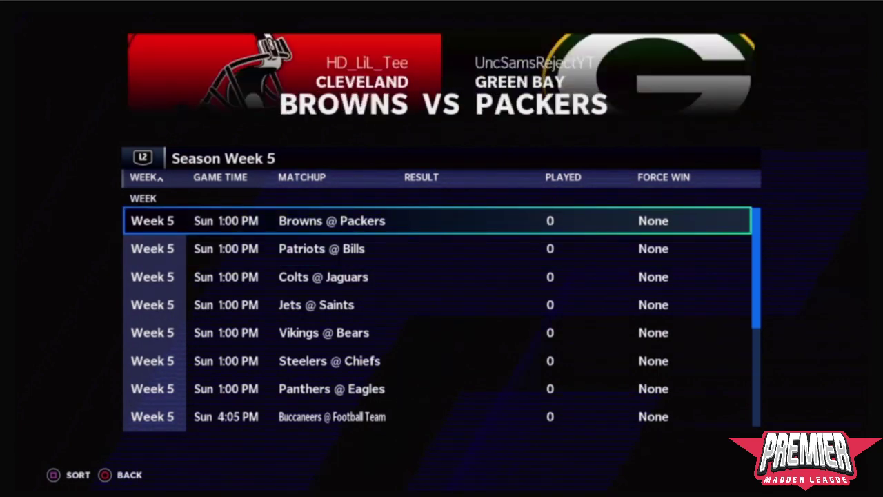
key("Down")
key("Up")
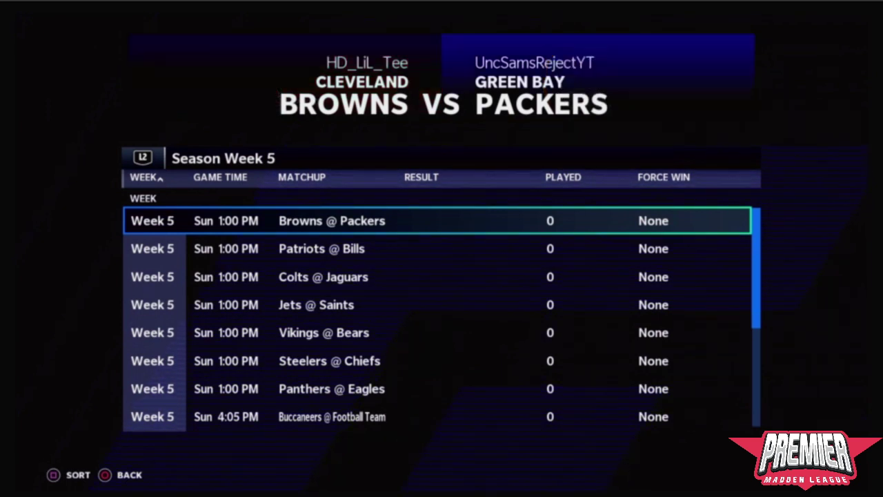
key("Down")
key("Up")
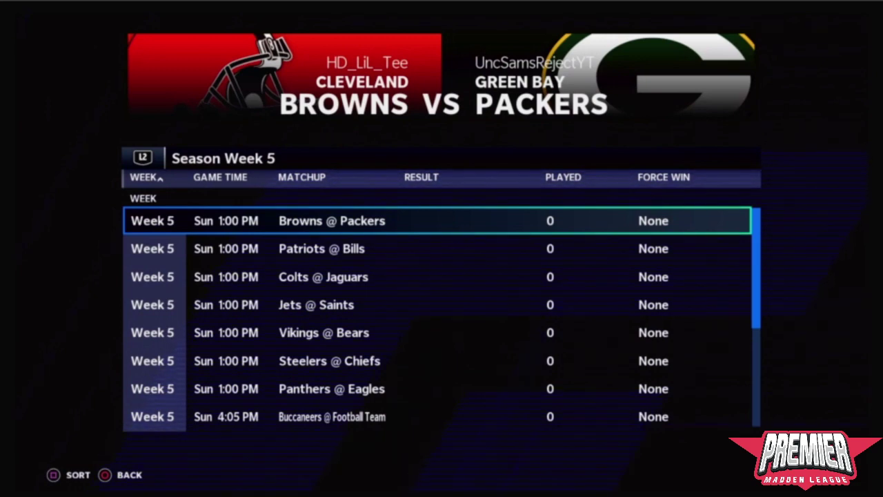
key("Down")
key("Down")
key("Down")
key("Up")
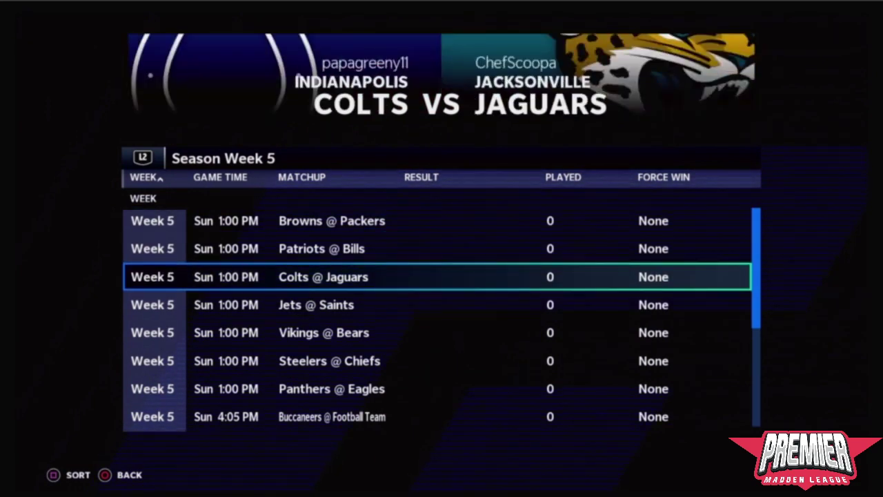
key("Up")
key("Up")
key("Down")
key("Up")
- Recheck the Week 5 matchups from Patriots @ Bills as far as Titans @ Texans and back again
key("Down")
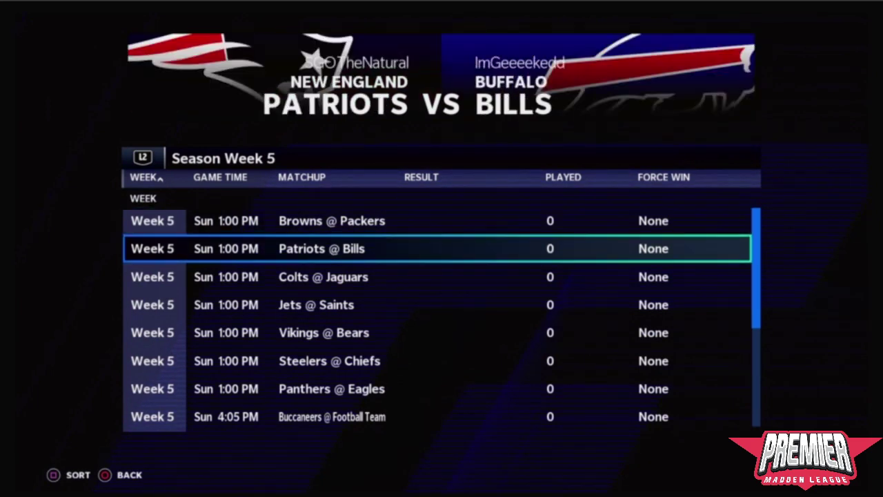
key("Down")
key("Down")
key("Down")
key("Down")
key("Down")
key("Down")
key("Down")
key("Down")
key("Down")
key("Down")
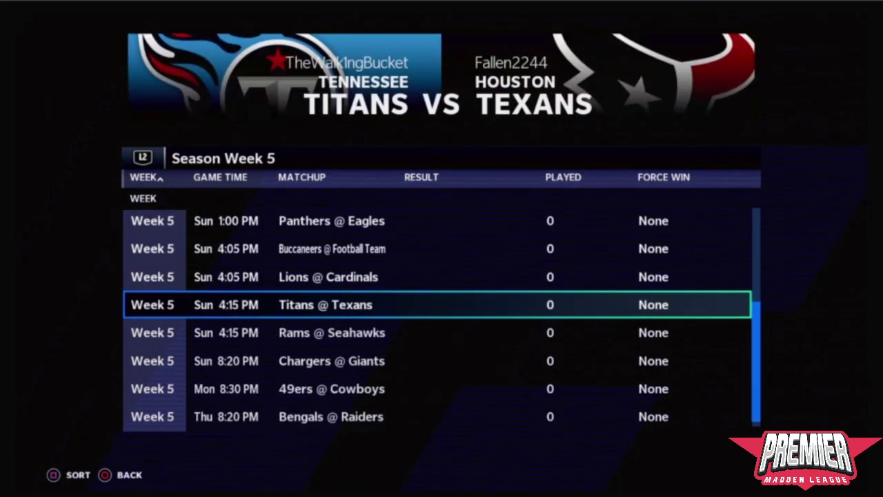
key("Up")
key("Up")
key("Up")
key("Up")
key("Up")
key("Up")
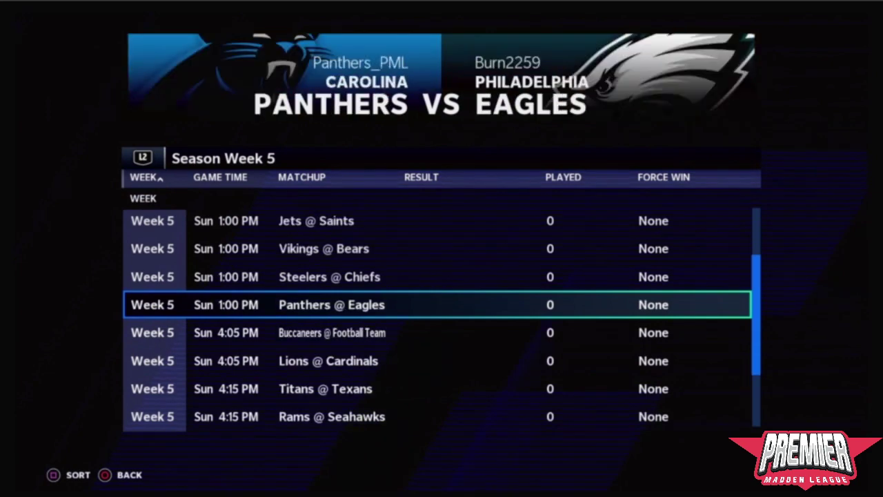
key("Up")
key("Up")
key("Up")
key("Up")
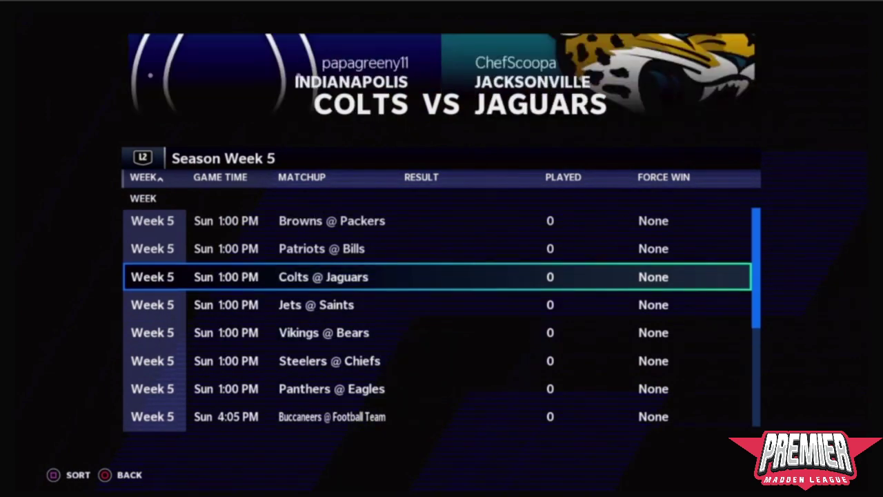
key("Up")
key("Down")
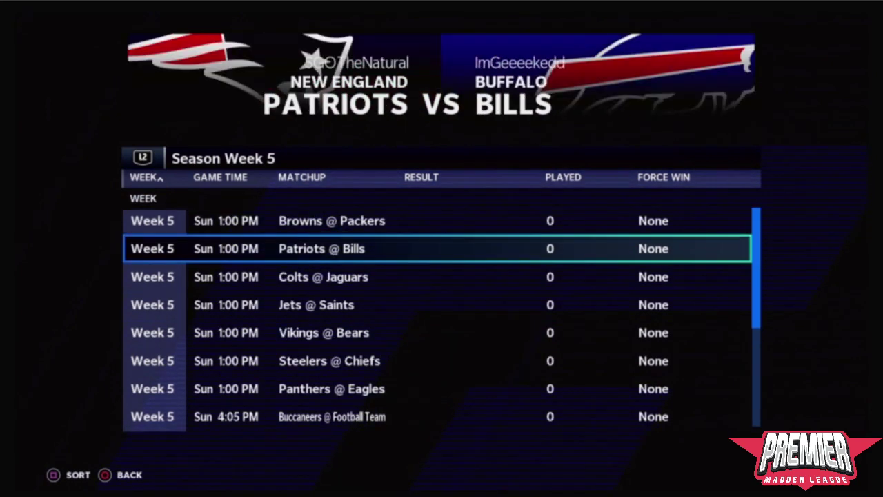
- Look over the Week 5 matchups from Browns @ Packers to Panthers @ Eagles once more
key("Down")
key("Up")
key("Up")
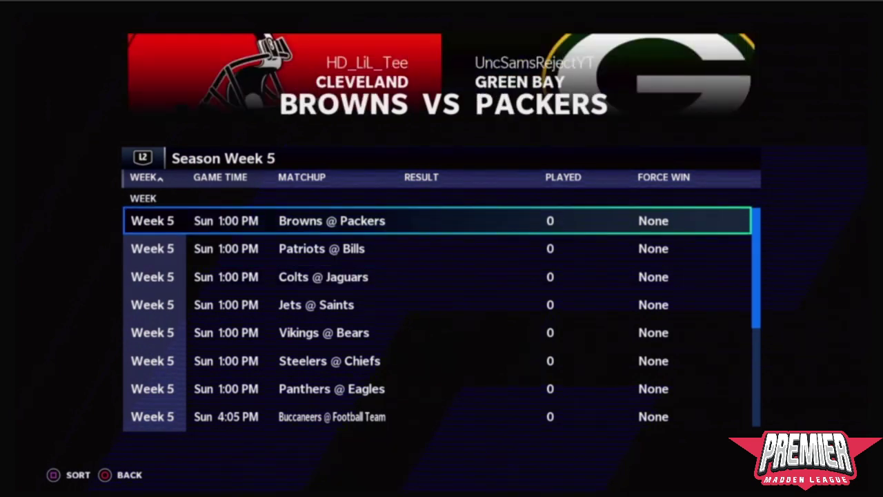
key("Down")
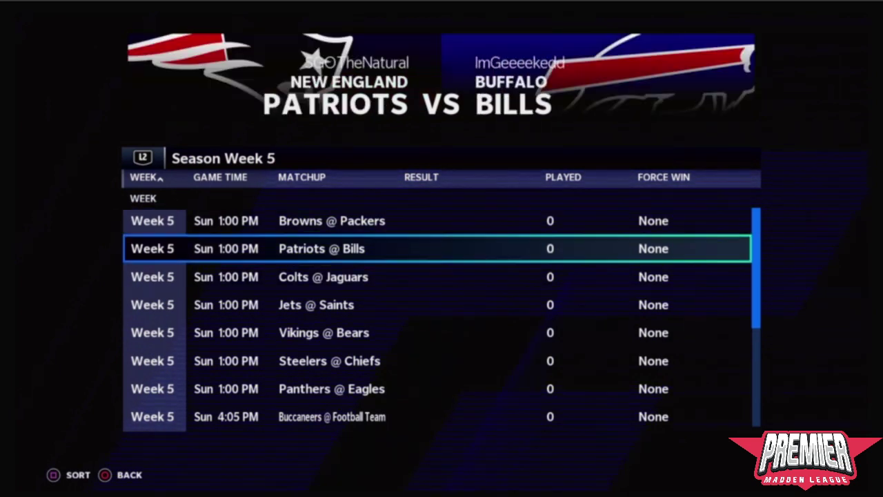
key("Down")
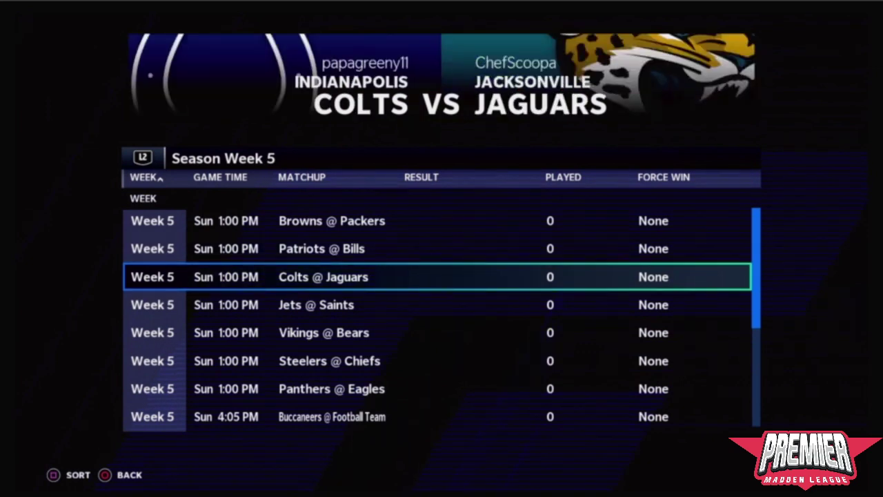
key("Down")
key("Down")
key("Down")
key("Down")
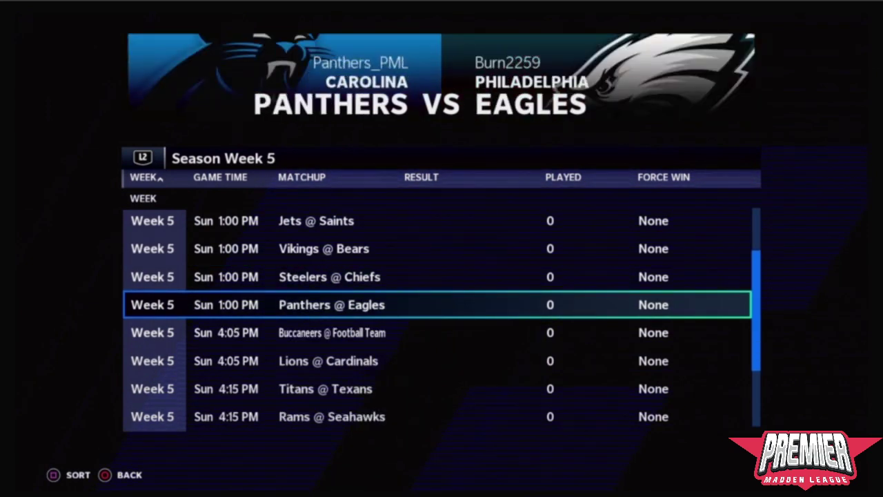
- Examine the closing Week 5 games 49ers @ Cowboys, Rams @ Seahawks and Titans @ Texans
key("Down")
key("Down")
key("Down")
key("Down")
key("Down")
key("Down")
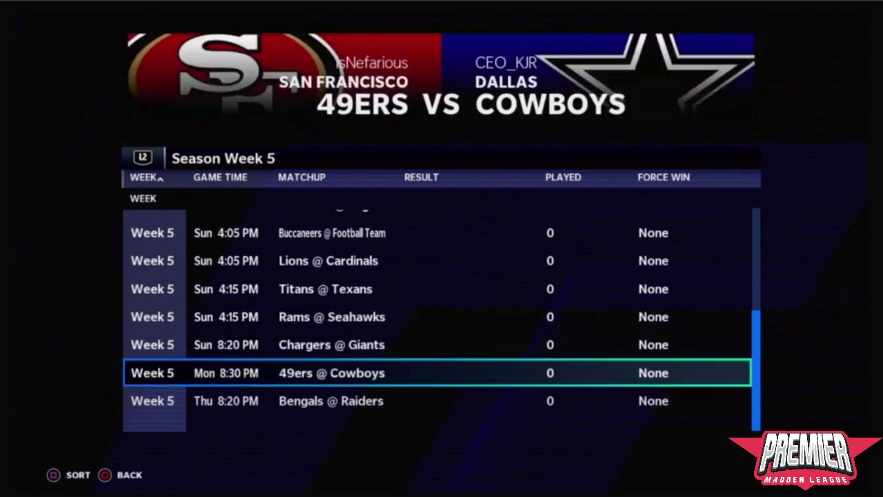
key("Up")
key("Up")
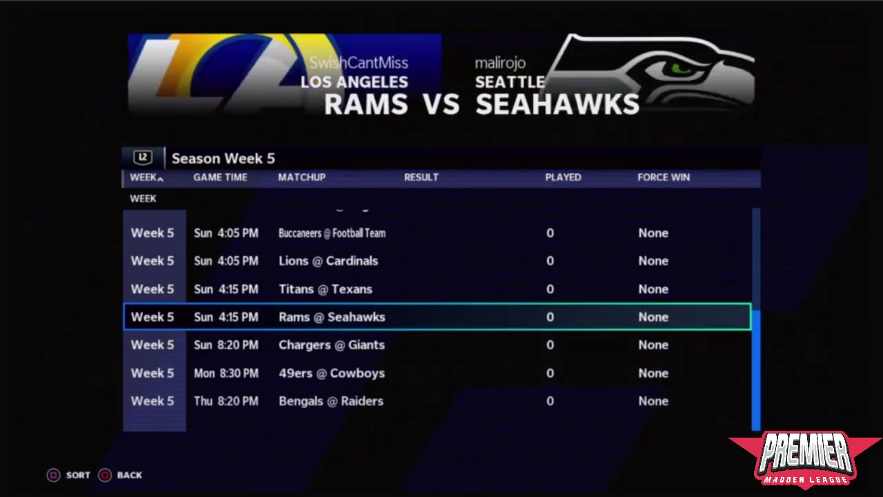
- Review the Week 5 matchups in reverse from Buccaneers @ Football Team to Colts @ Jaguars
key("Up")
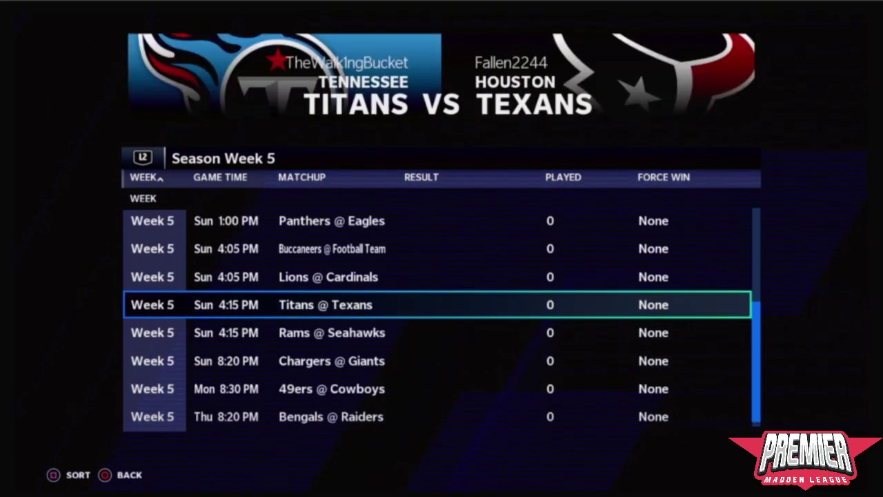
key("Up")
key("Up")
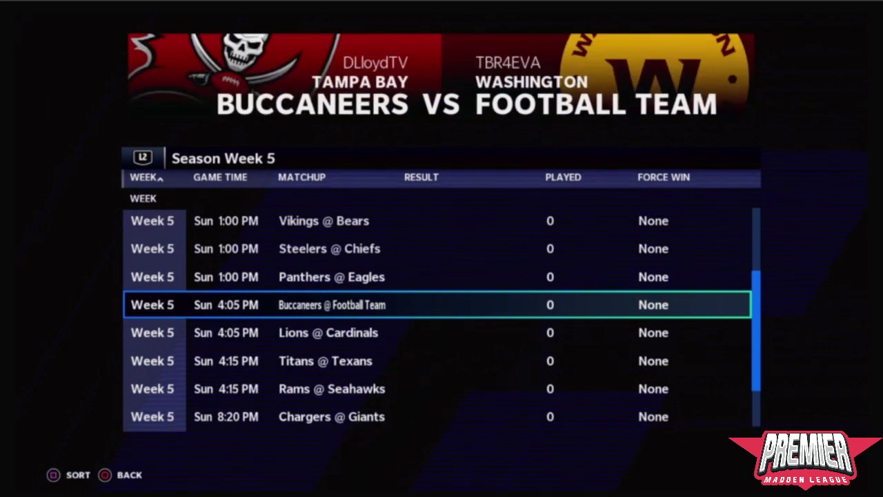
key("Up")
key("Up")
key("Up")
key("Up")
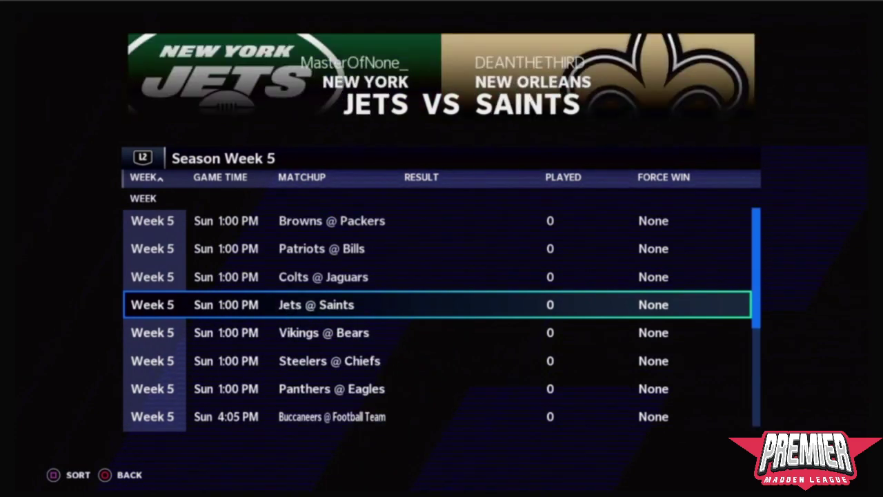
key("Up")
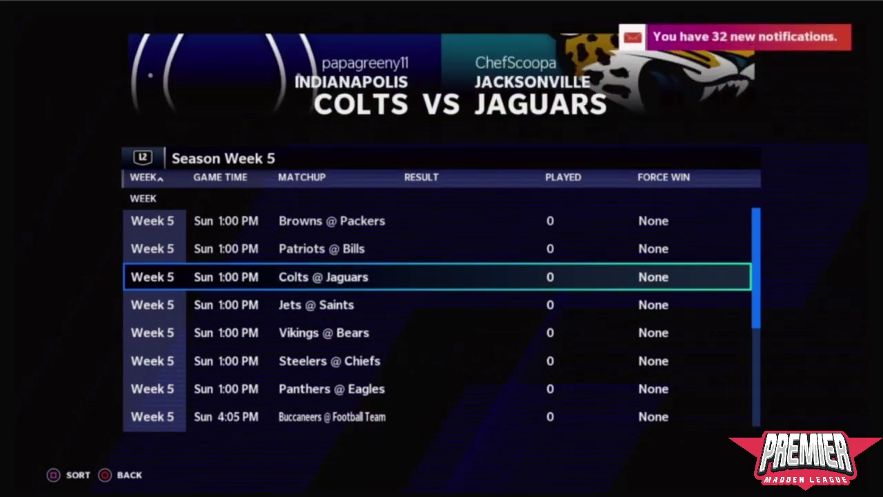
- Compare the early Sunday matchups Jets @ Saints, Patriots @ Bills and Colts @ Jaguars
key("Down")
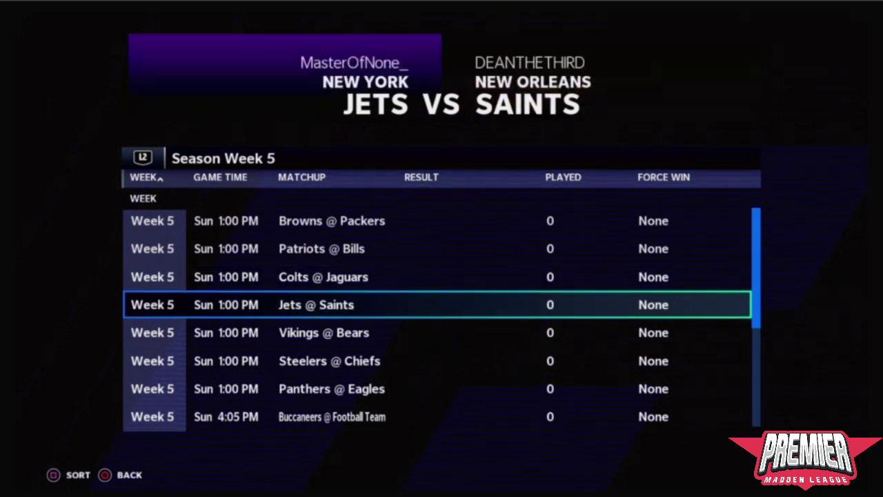
key("Down")
key("Down")
key("Up")
key("Up")
key("Up")
key("Up")
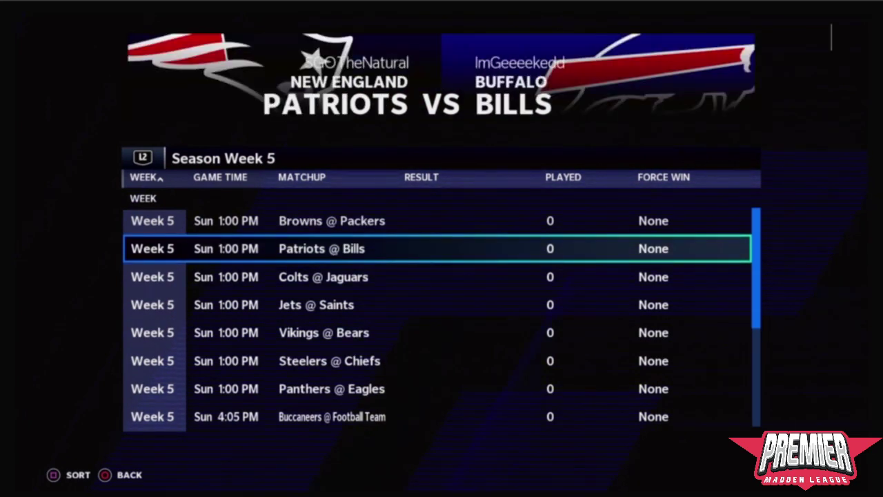
key("Down")
key("Up")
key("Down")
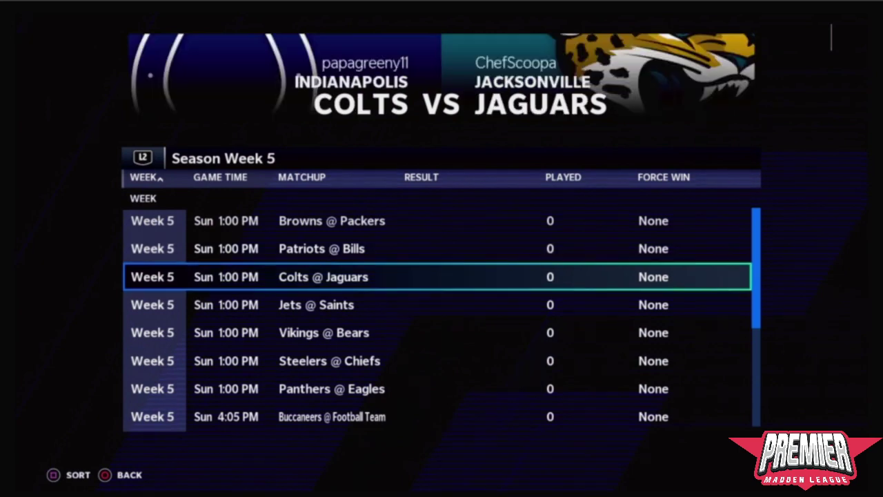
key("Down")
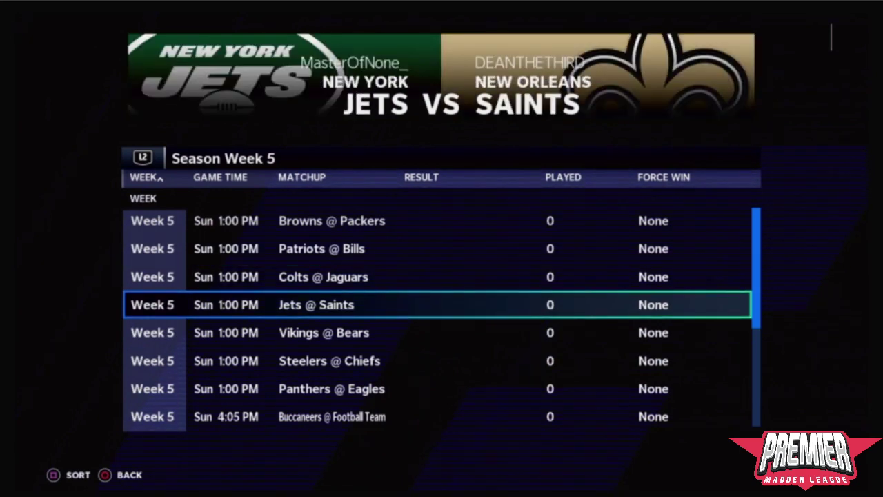
- Go through the Week 5 matchups from Vikings @ Bears and Steelers @ Chiefs to Rams @ Seahawks
key("Down")
key("Up")
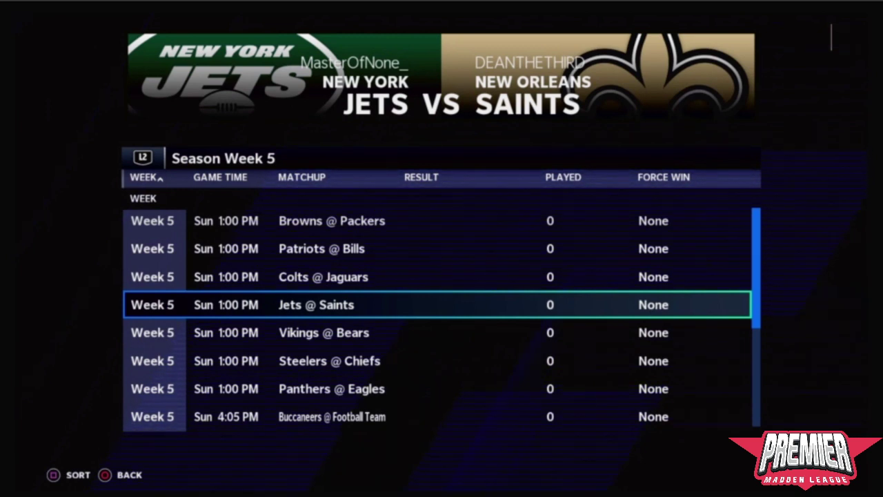
key("Down")
key("Down")
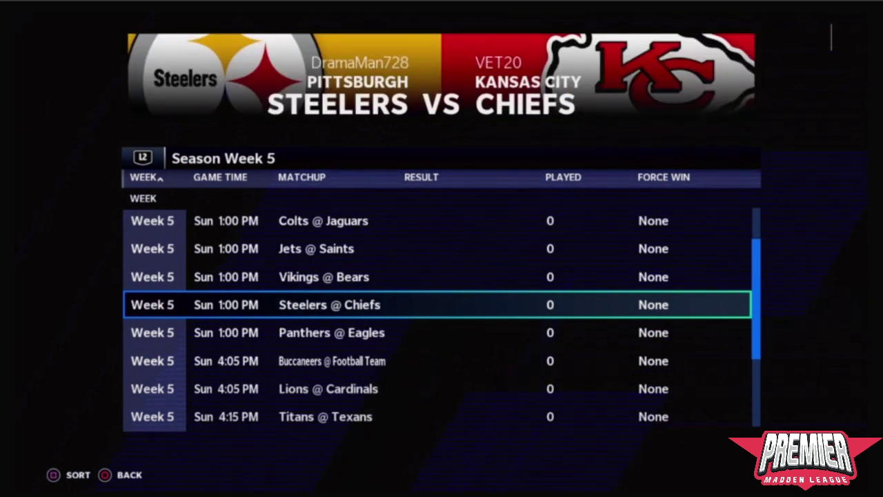
key("Down")
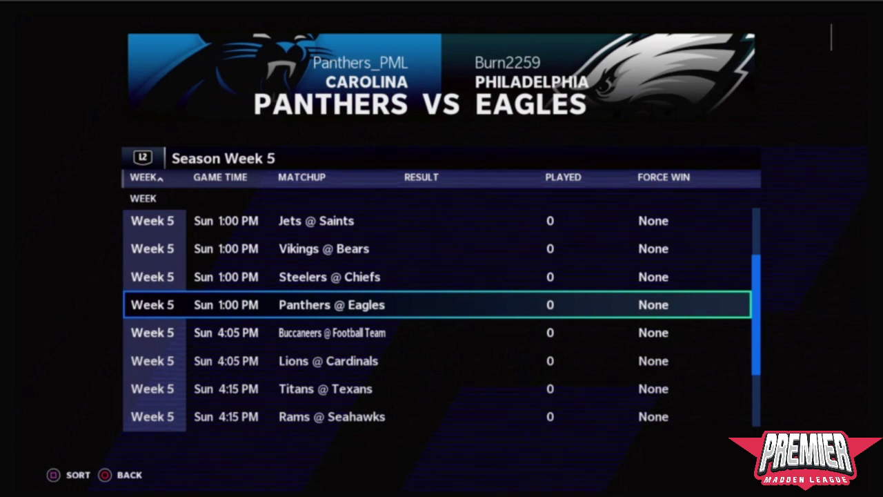
key("Down")
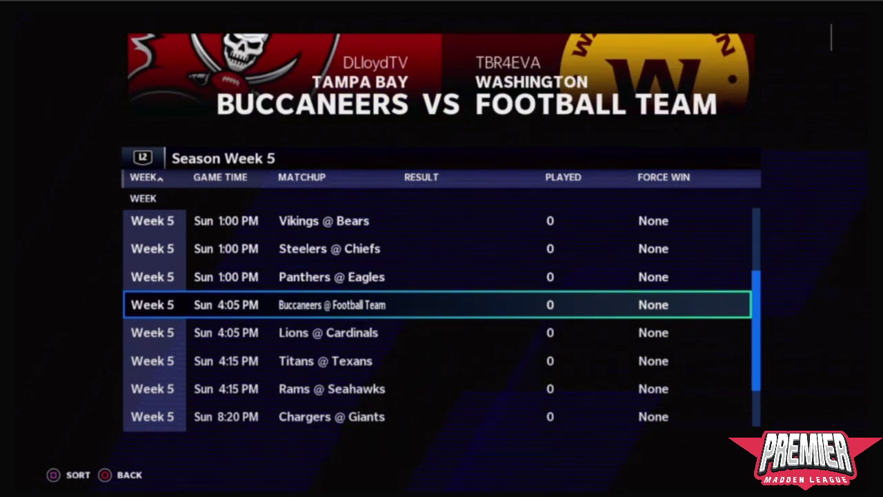
key("Down")
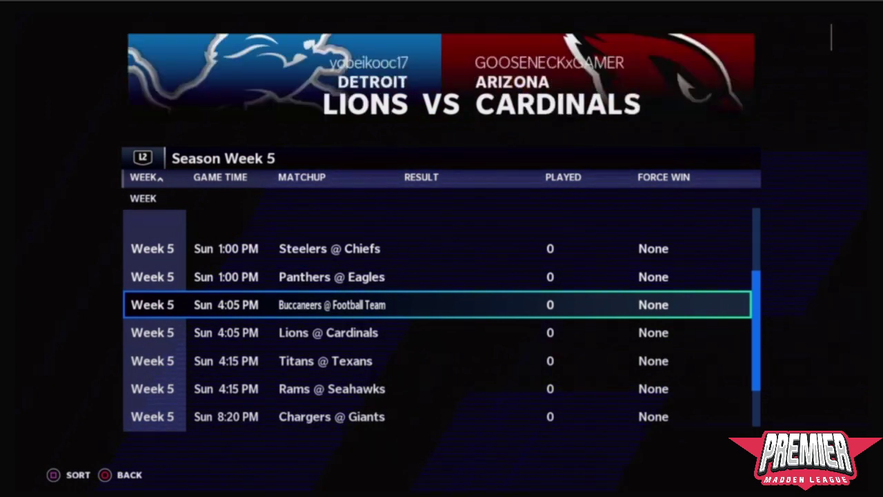
key("Down")
key("Down")
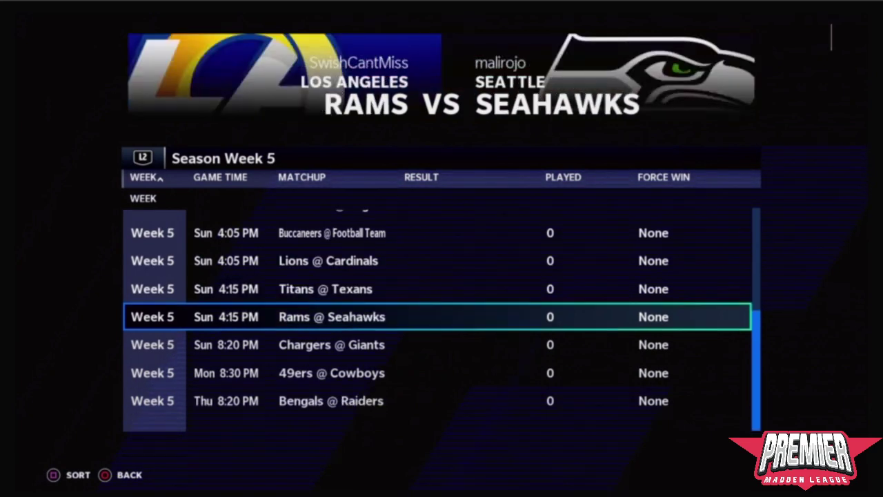
- Recheck the Week 5 matchups in reverse order from Rams @ Seahawks to Patriots @ Bills
key("Up")
key("Up")
key("Up")
key("Up")
key("Up")
key("Up")
key("Up")
key("Up")
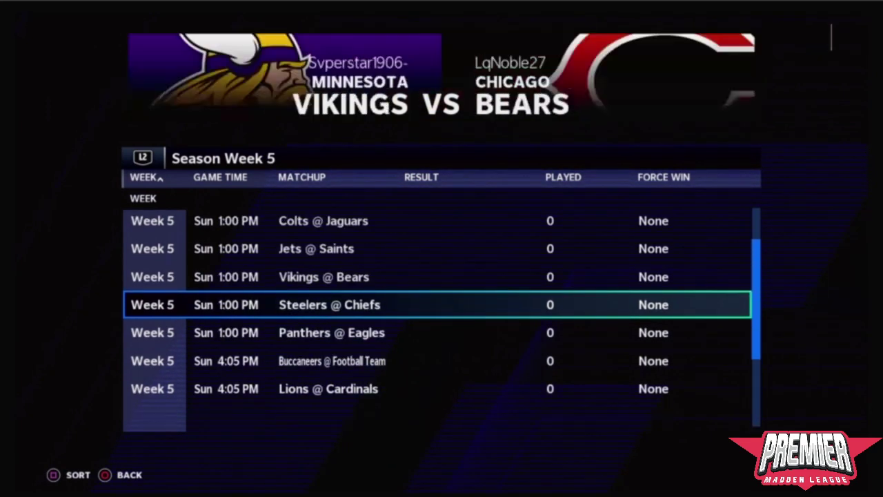
key("Down")
key("Up")
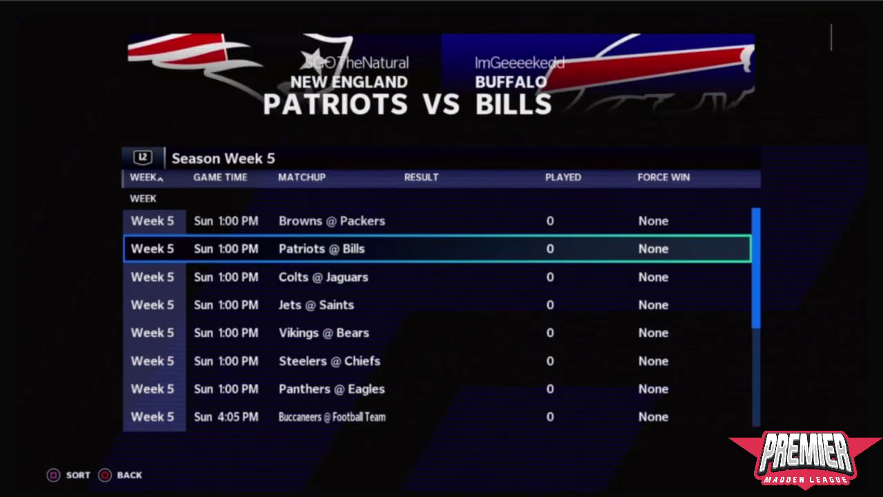
- Look over the Week 5 matchups between Jets @ Saints and Panthers @ Eagles in both directions
key("Down")
key("Down")
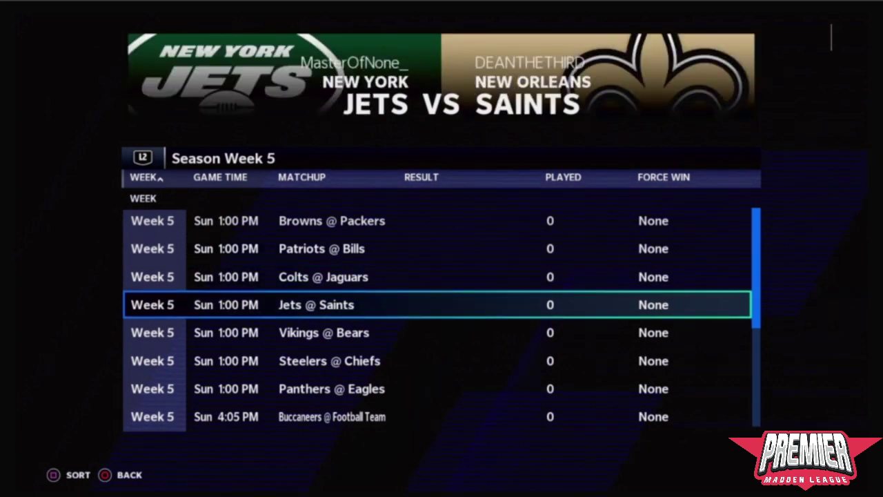
key("Down")
key("Down")
key("Down")
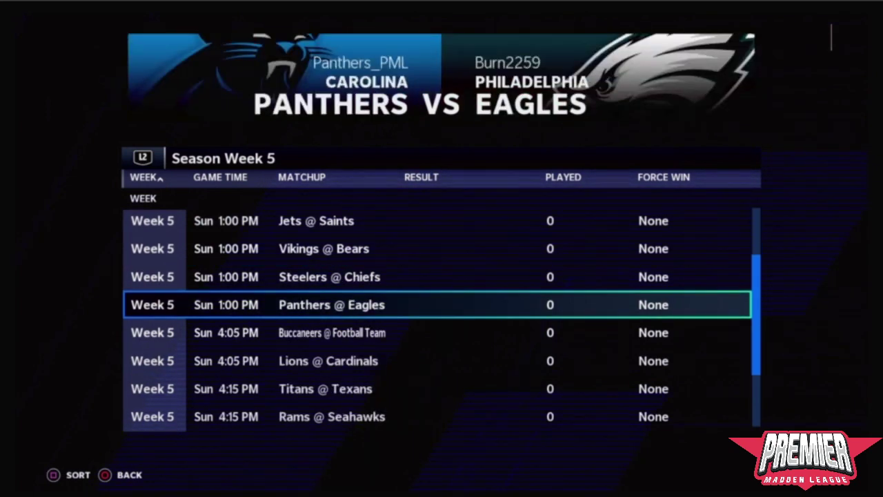
key("Up")
key("Up")
key("Up")
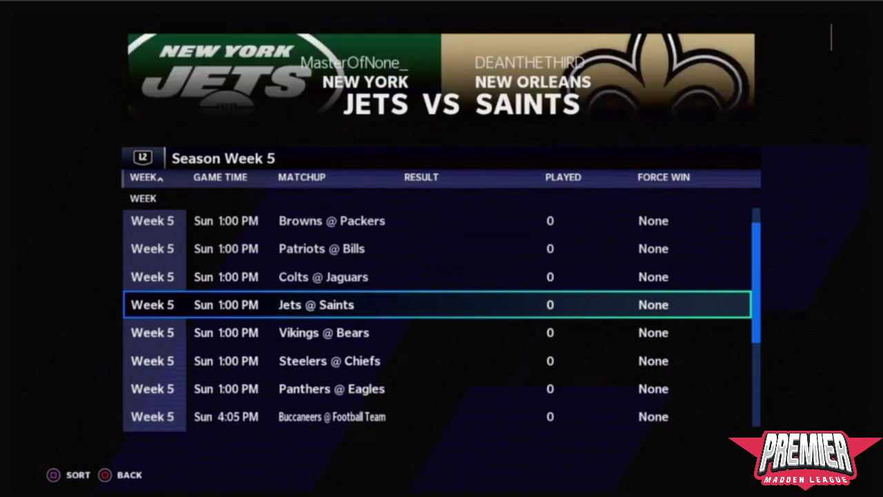
- Examine the Buccaneers @ Football Team matchup alongside Panthers @ Eagles
key("Down")
key("Down")
key("Down")
key("Down")
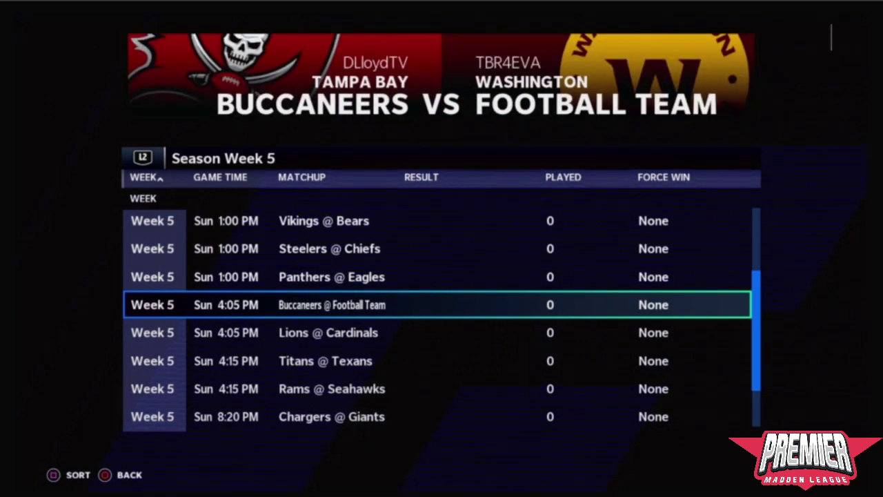
key("Down")
key("Up")
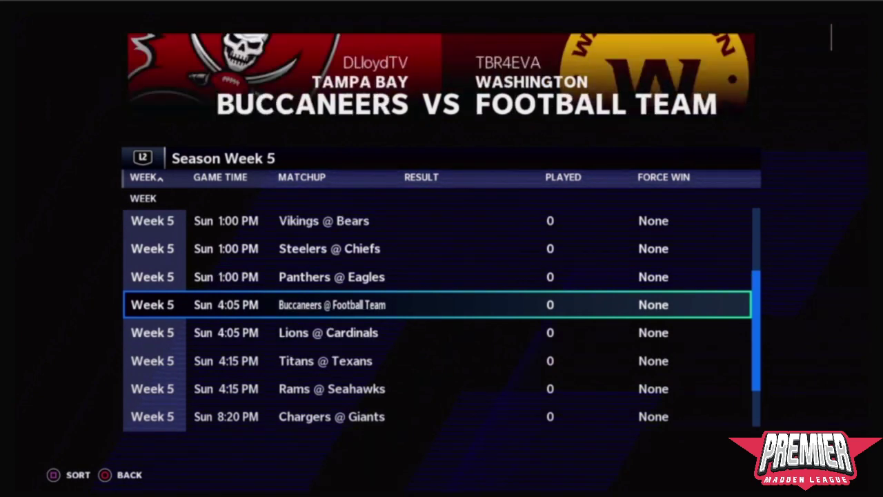
key("Up")
key("Down")
key("Up")
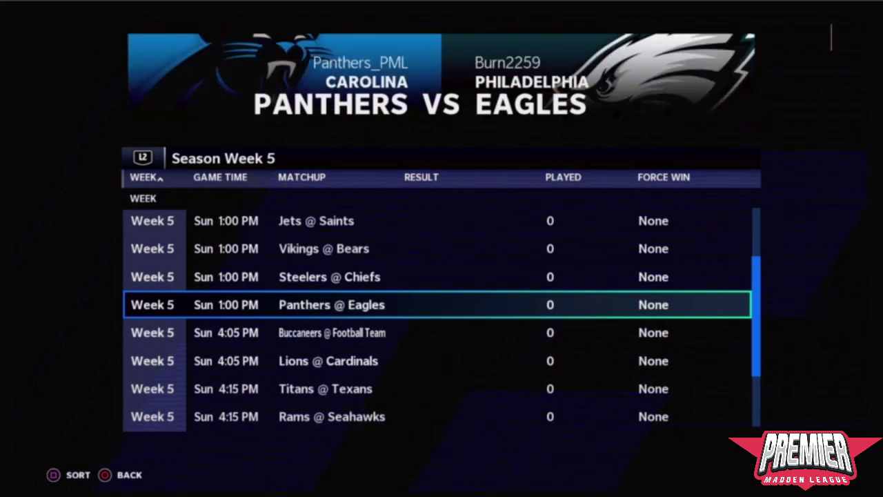
- Review the 1:00 PM Sunday games from Panthers @ Eagles back through Vikings @ Bears to Patriots @ Bills
key("Down")
key("Up")
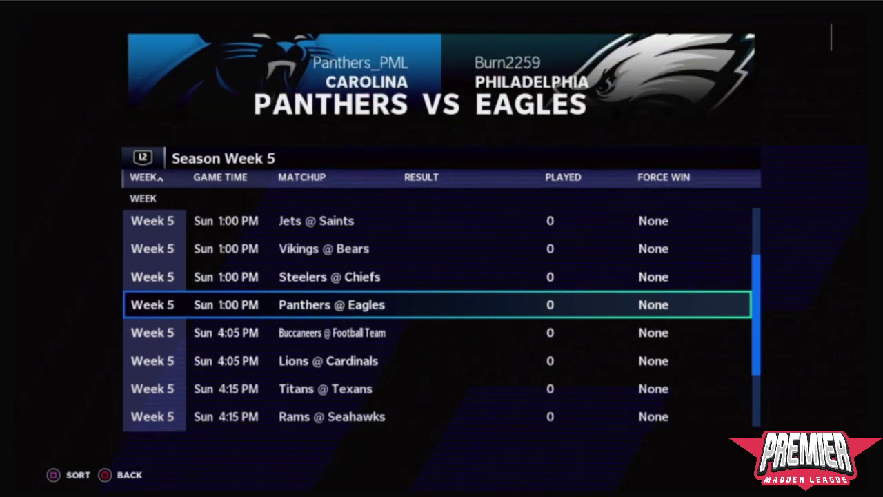
key("Down")
key("Up")
key("Up")
key("Up")
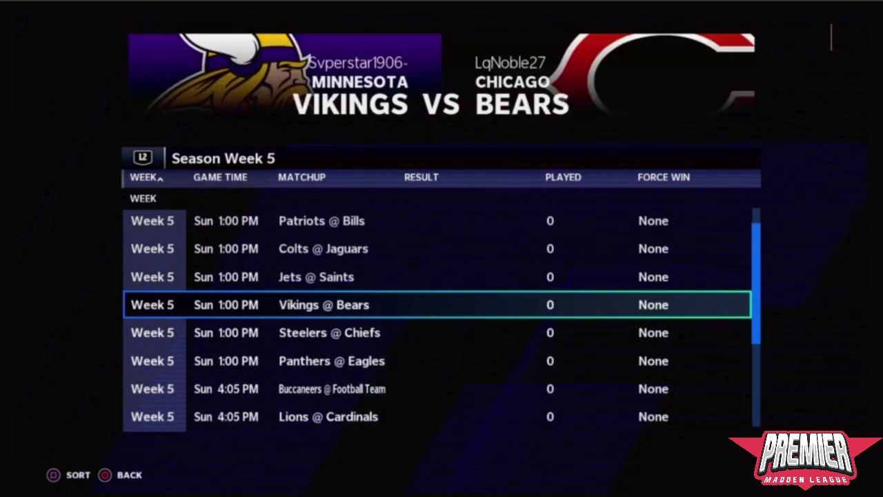
key("Up")
key("Up")
key("Up")
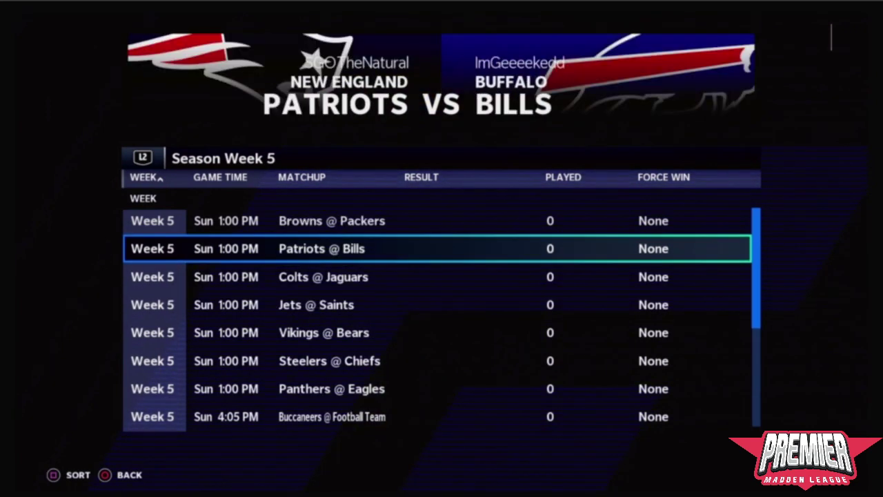
- Read through the 1:00 PM Sunday games from Patriots @ Bills through Jets @ Saints to Panthers @ Eagles
key("Down")
key("Down")
key("Down")
key("Up")
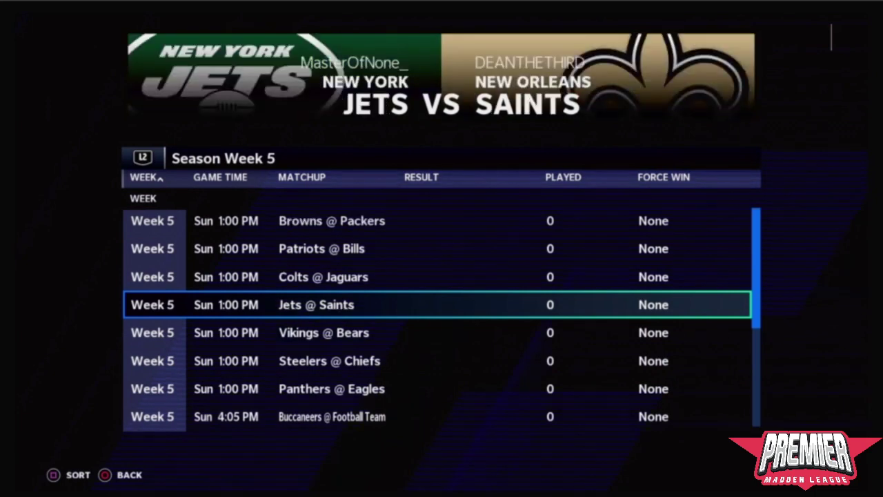
key("Down")
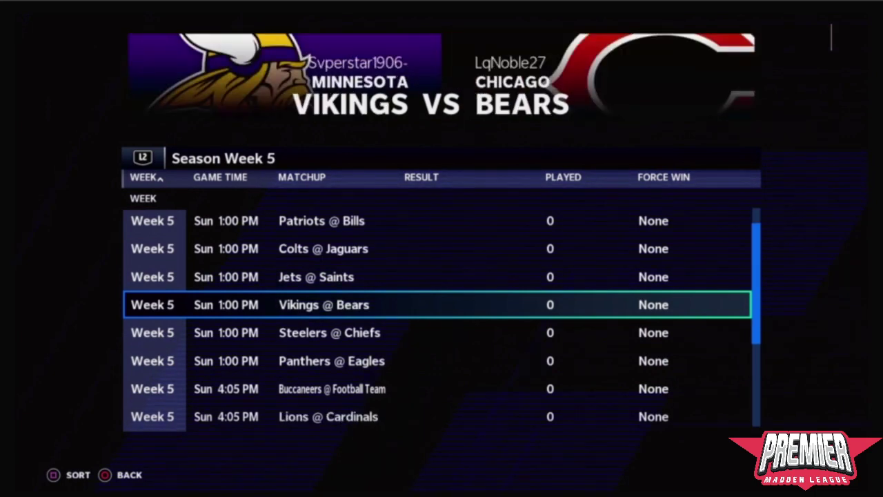
key("Down")
key("Down")
- Check the Week 5 matchups from Panthers @ Eagles through Steelers @ Chiefs back to Jets @ Saints
key("Down")
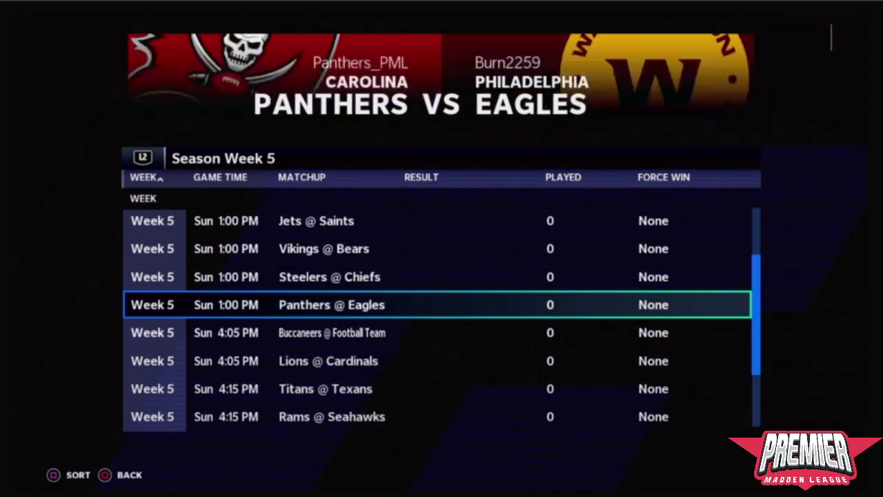
key("Up")
key("Down")
key("Up")
key("Up")
key("Up")
key("Up")
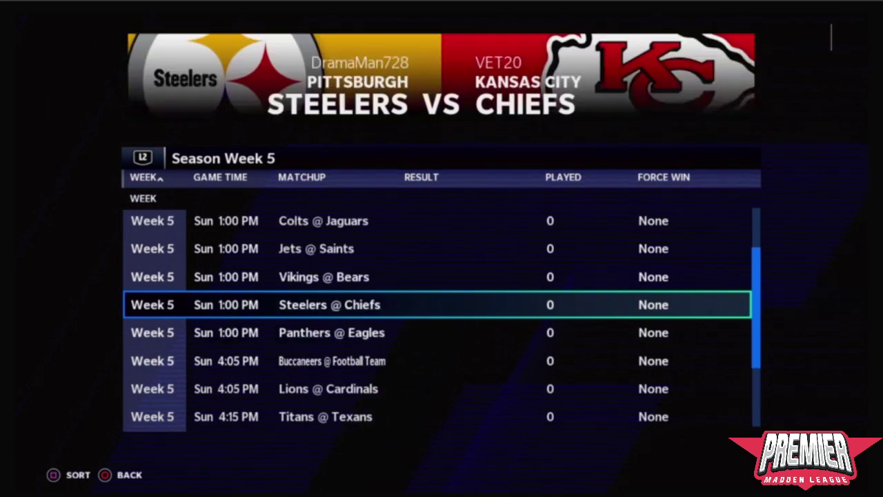
key("Up")
- Look through the Week 5 matchups from Jets @ Saints and Steelers @ Chiefs to Buccaneers @ Football Team
key("Down")
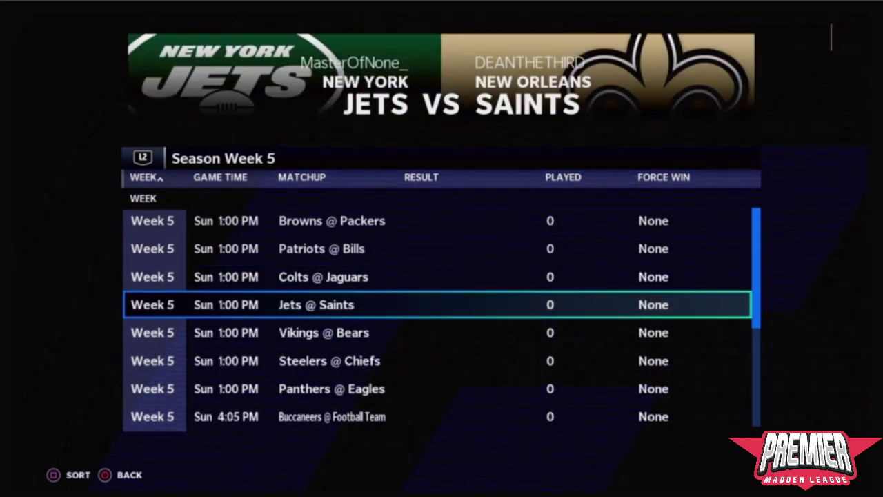
key("Down")
key("Up")
key("Up")
key("Down")
key("Down")
key("Down")
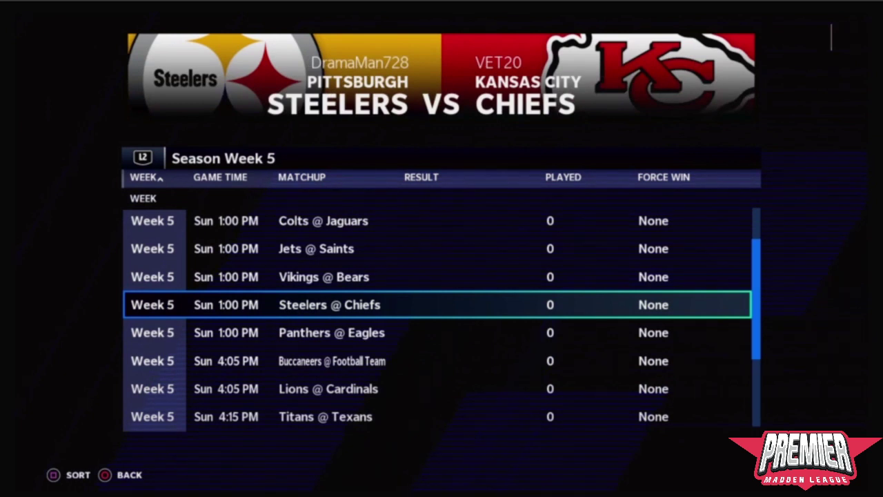
key("Down")
key("Down")
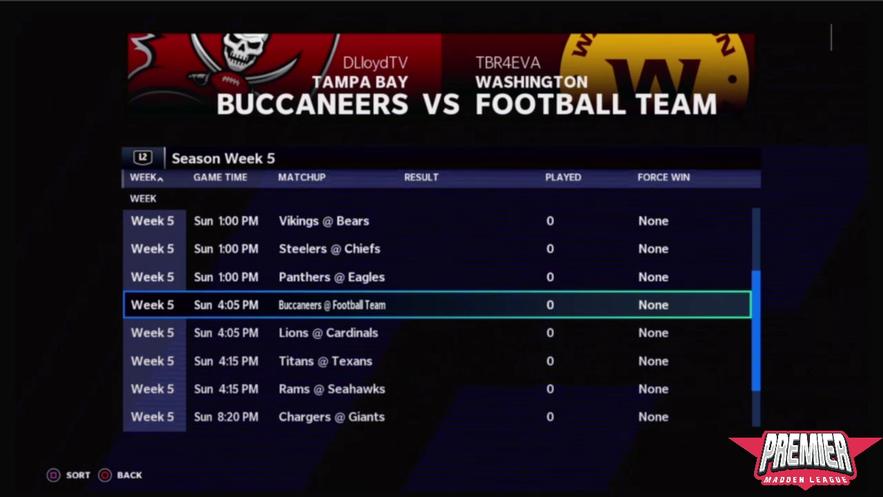
- Review the late-afternoon Sunday matchups from Buccaneers @ Football Team to Rams @ Seahawks
key("Down")
key("Up")
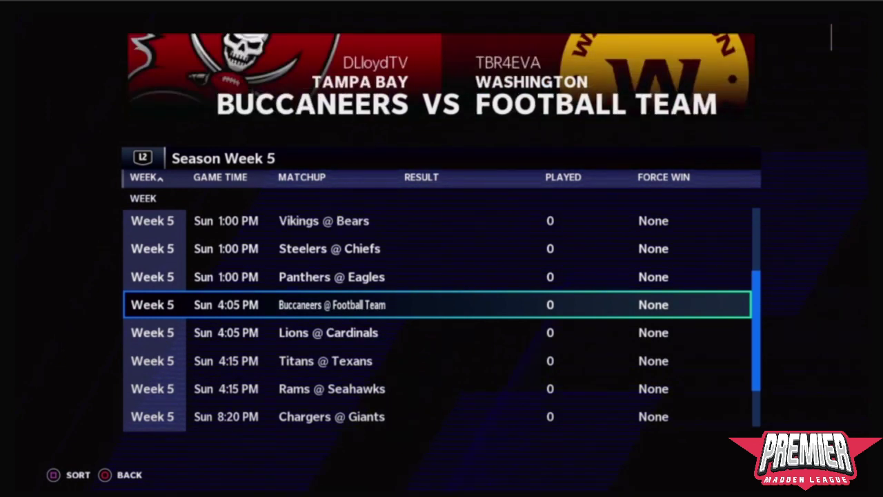
key("Up")
key("Down")
key("Down")
key("Down")
key("Down")
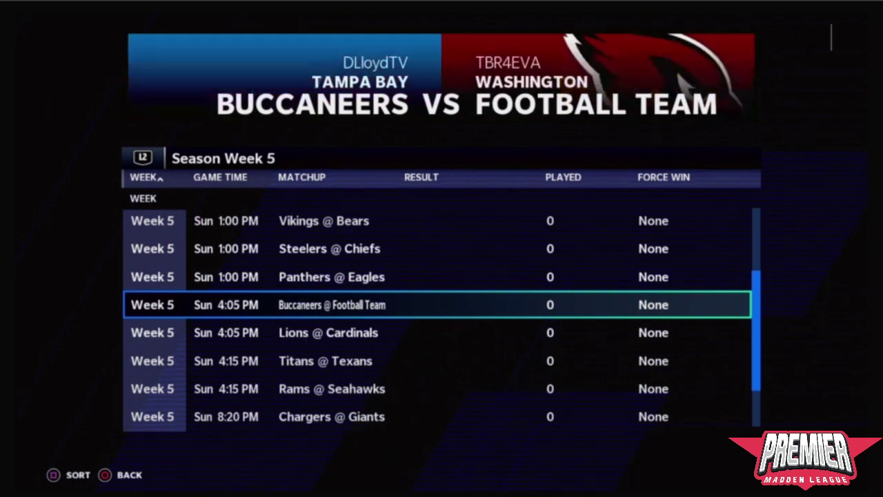
key("Up")
key("Down")
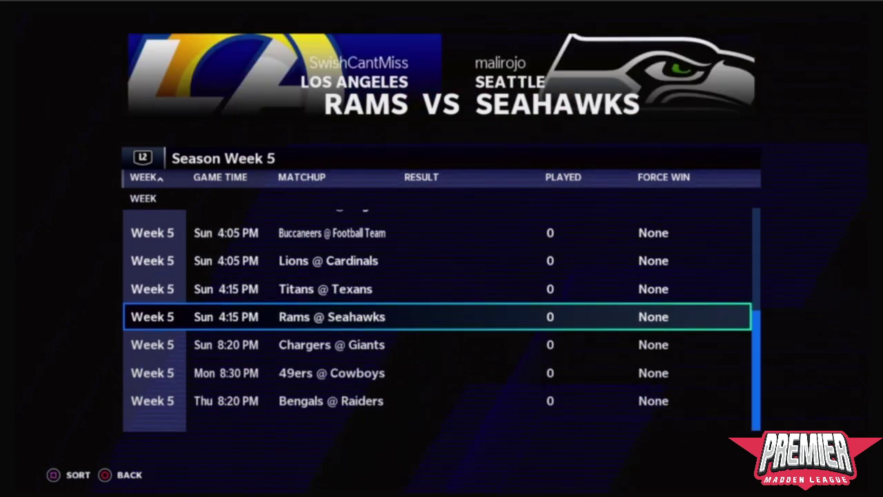
- Review the Week 5 matchups from Rams @ Seahawks back through Vikings @ Bears to Patriots @ Bills
key("Up")
key("Up")
key("Up")
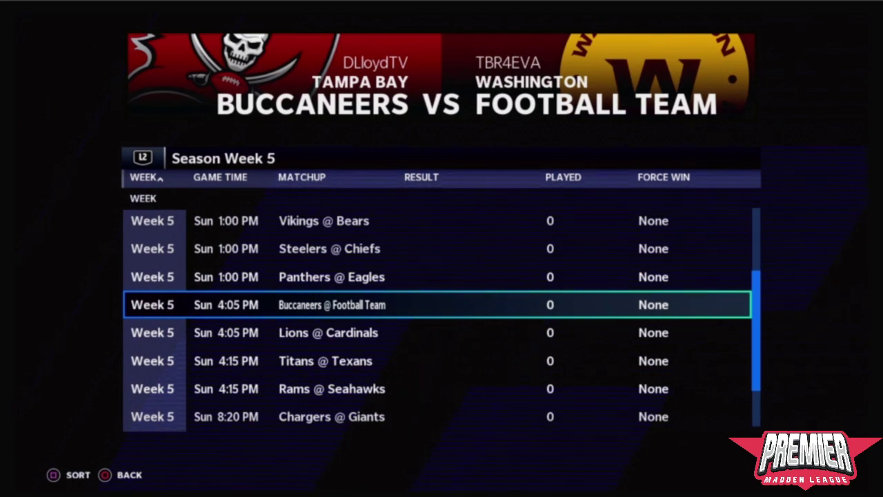
key("Up")
key("Up")
key("Up")
key("Up")
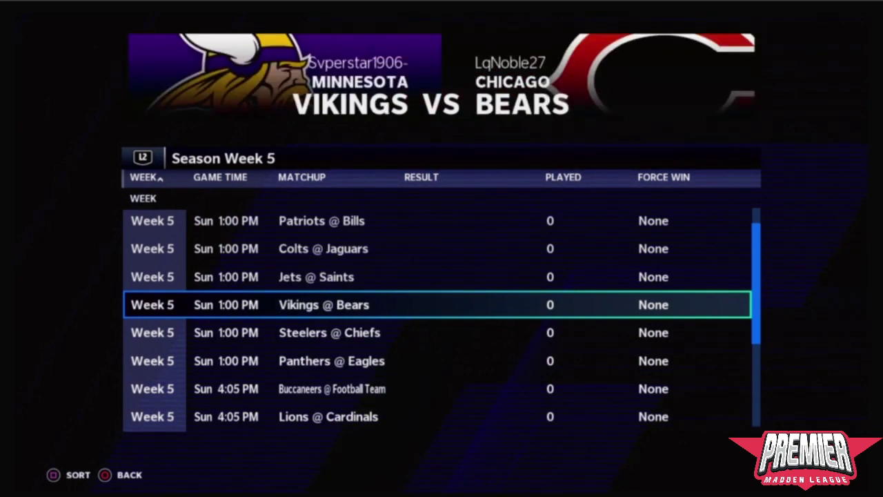
key("Up")
key("Up")
key("Down")
key("Up")
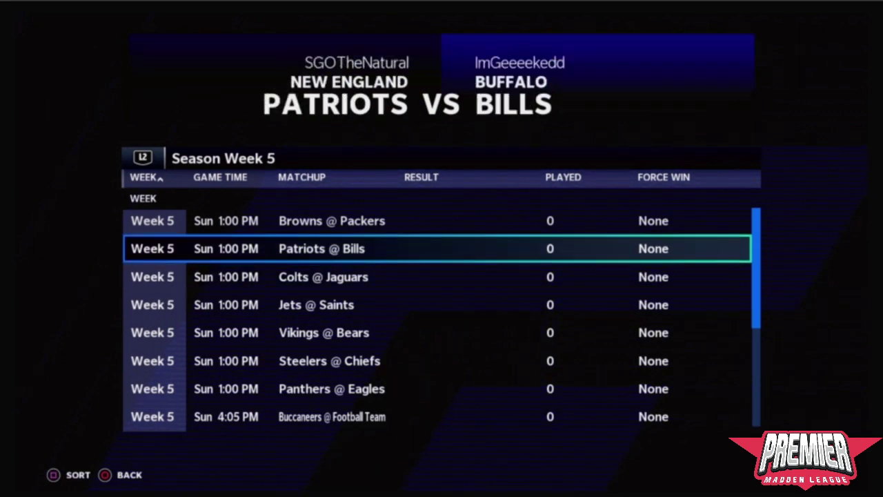
- Compare the early Sunday matchups Colts @ Jaguars, Jets @ Saints and Vikings @ Bears, ending at Steelers @ Chiefs
key("Down")
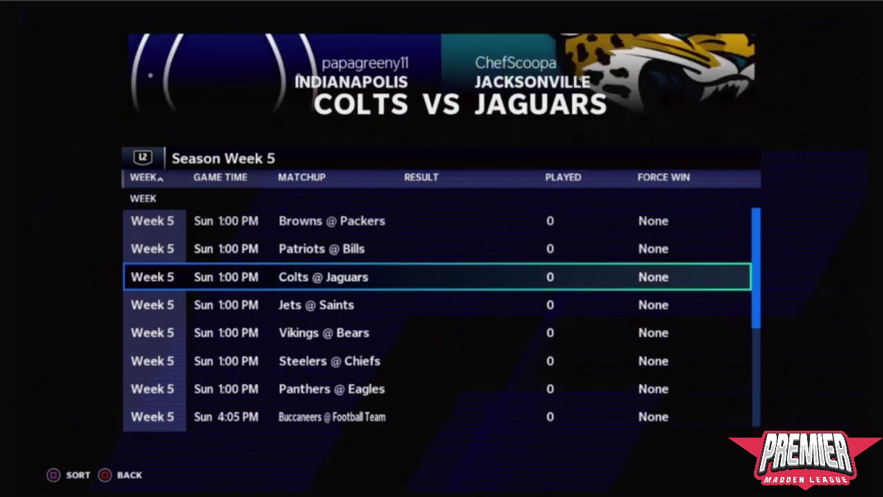
key("Down")
key("Down")
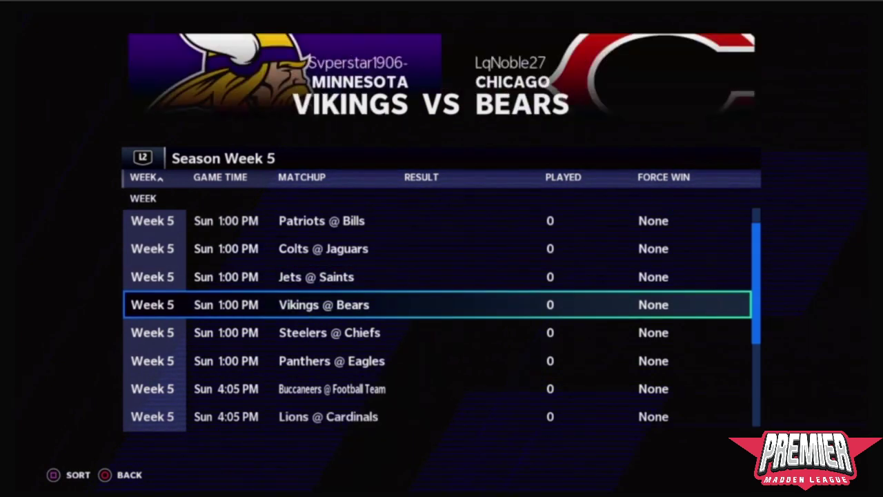
key("Down")
key("Up")
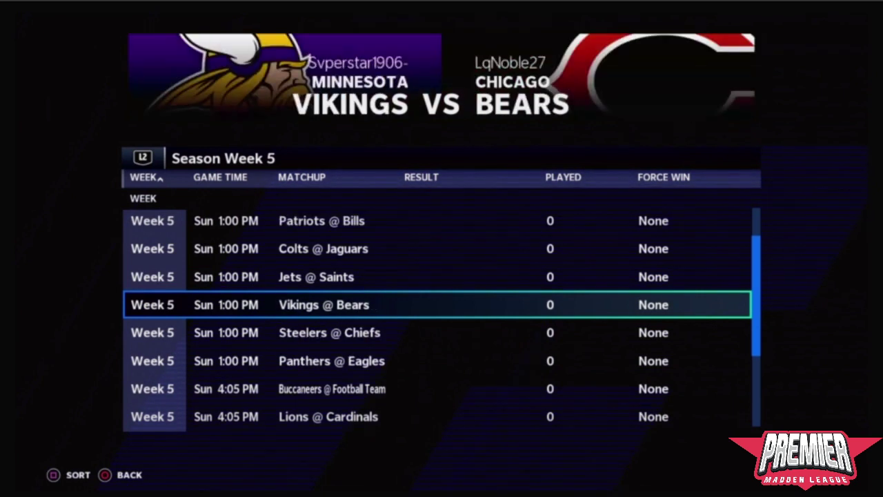
key("Up")
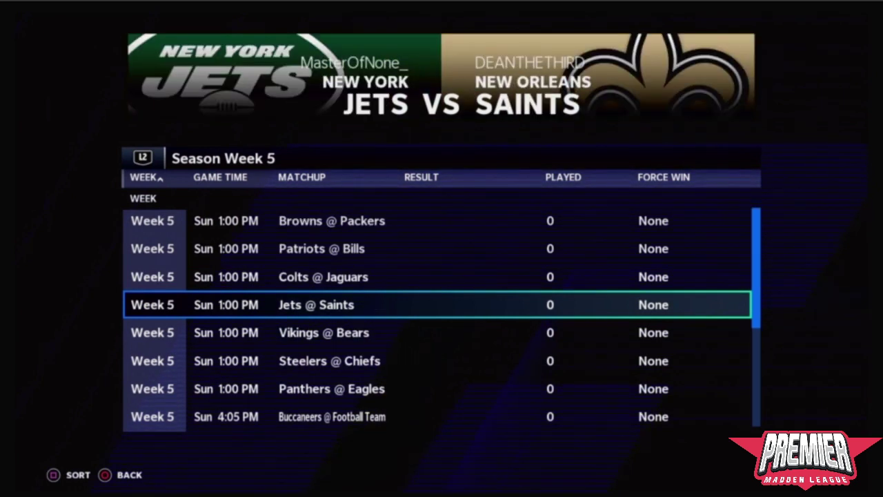
key("Down")
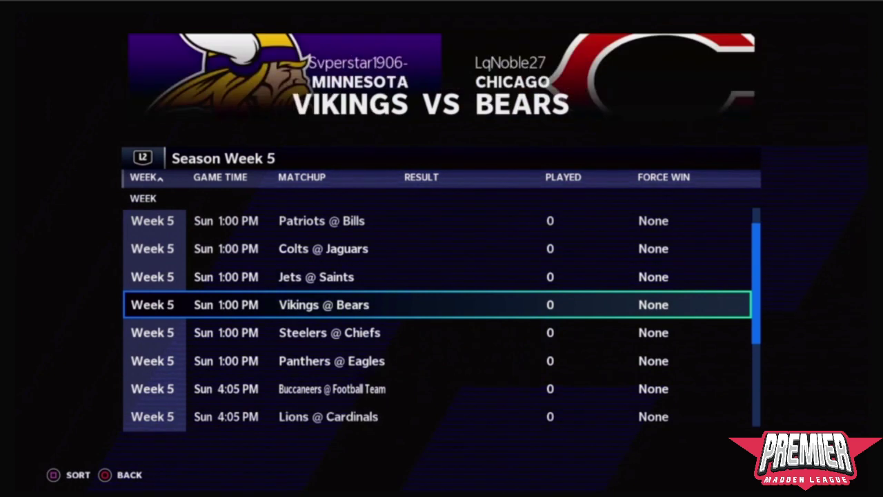
key("Up")
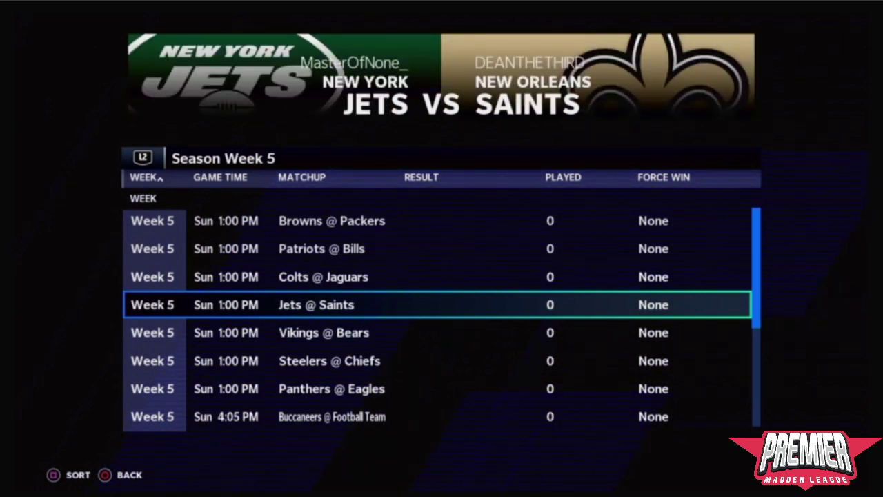
key("Down")
key("Up")
key("Down")
- Look over the matchups after Steelers @ Chiefs down past Titans @ Texans, returning to Lions @ Cardinals
key("Down")
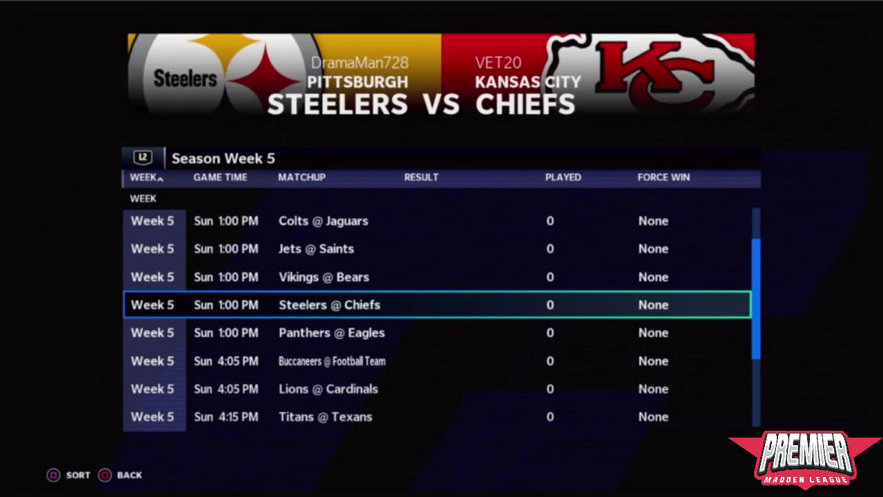
key("Down")
key("Down")
key("Down")
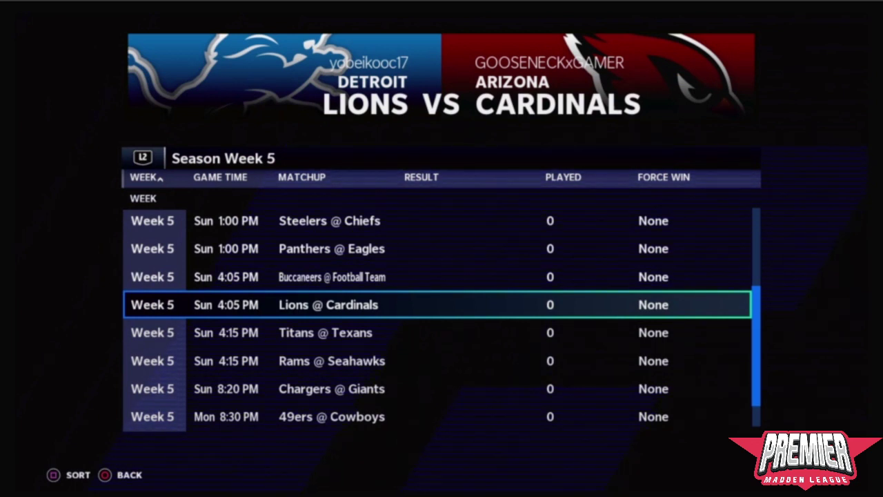
key("Down")
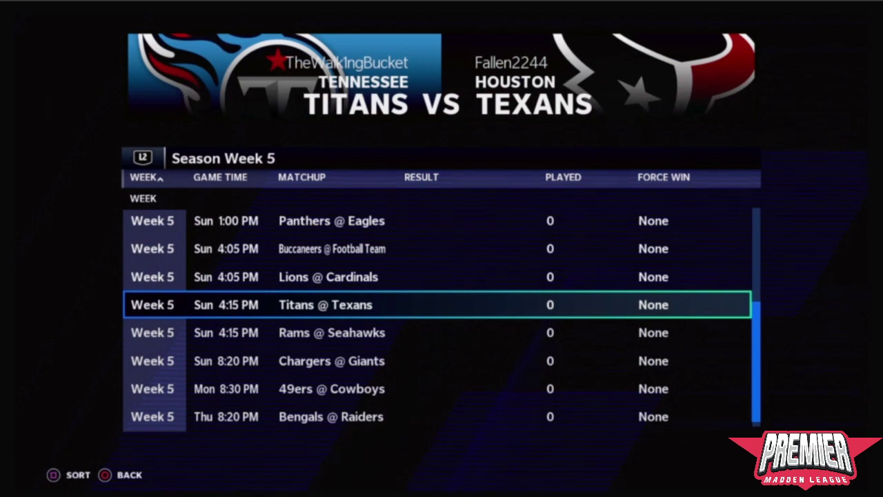
key("Down")
key("Down")
key("Down")
key("Up")
key("Up")
key("Up")
key("Up")
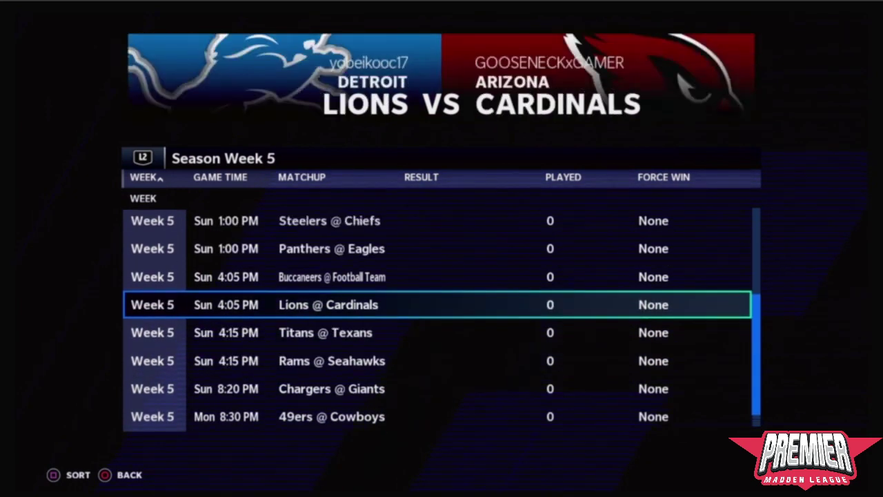
- Recheck the matchups from Lions @ Cardinals through Steelers @ Chiefs and Panthers @ Eagles back to Patriots @ Bills
key("Up")
key("Up")
key("Up")
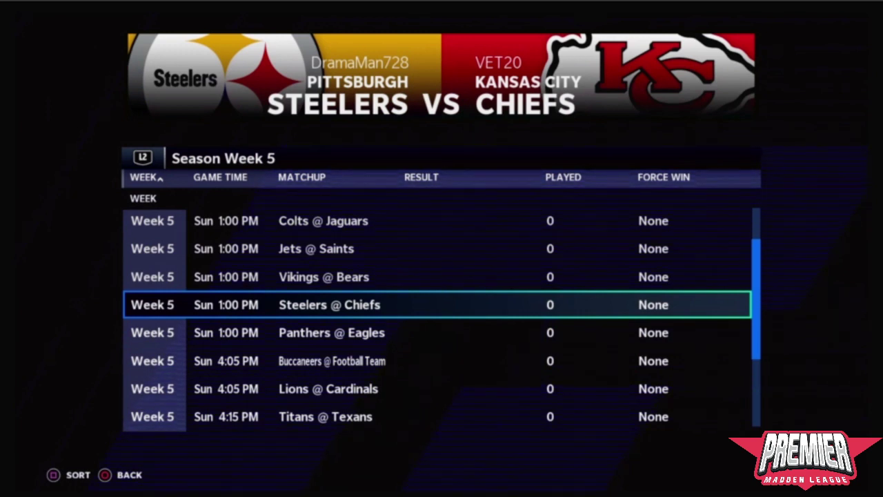
key("Down")
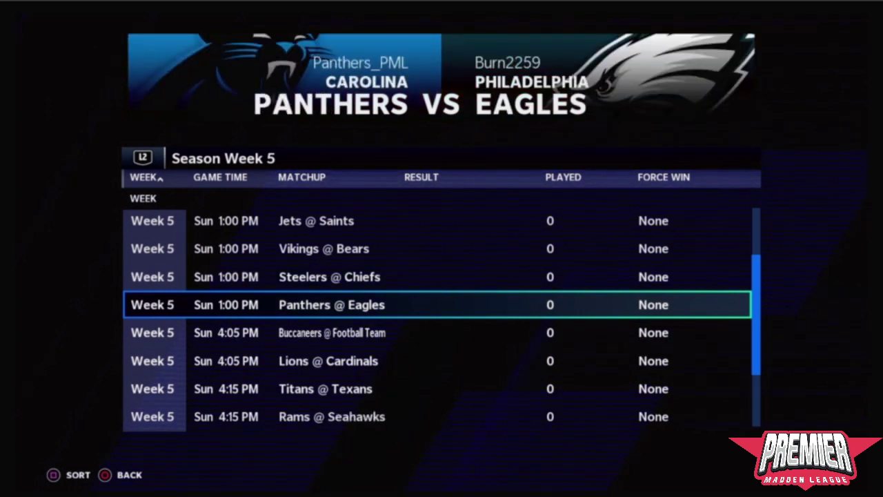
key("Up")
key("Up")
key("Up")
key("Up")
key("Up")
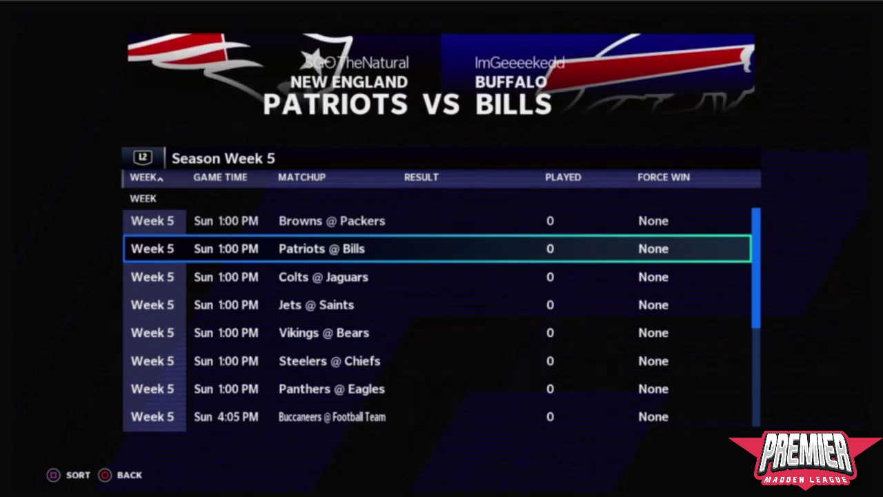
- Read through the schedule from Patriots @ Bills past Titans @ Texans to the closing Bengals @ Raiders game
key("Down")
key("Down")
key("Down")
key("Down")
key("Down")
key("Down")
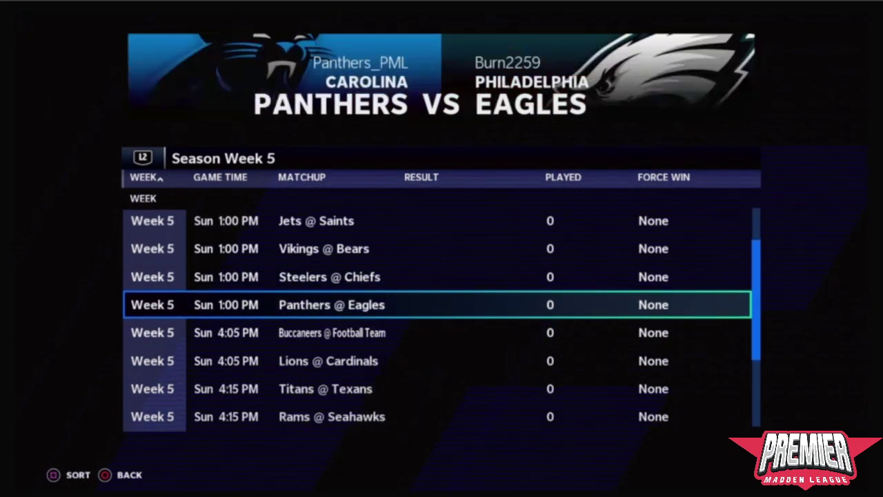
key("Down")
key("Down")
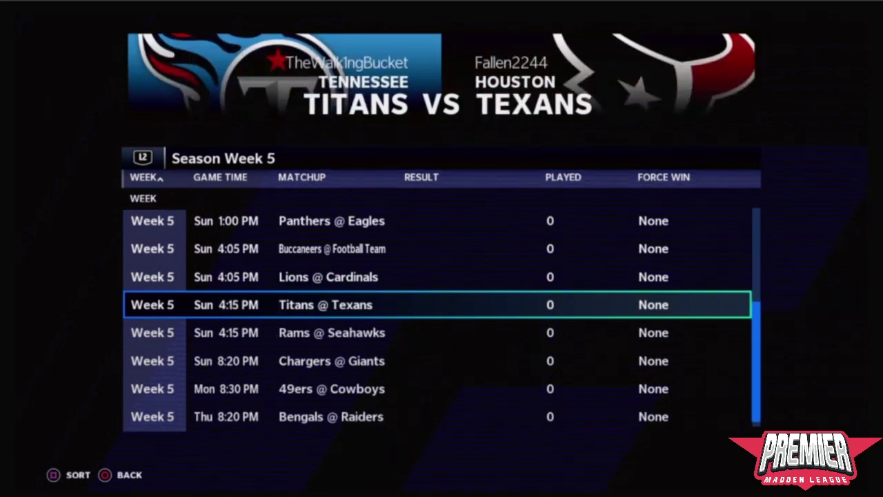
key("Down")
key("Down")
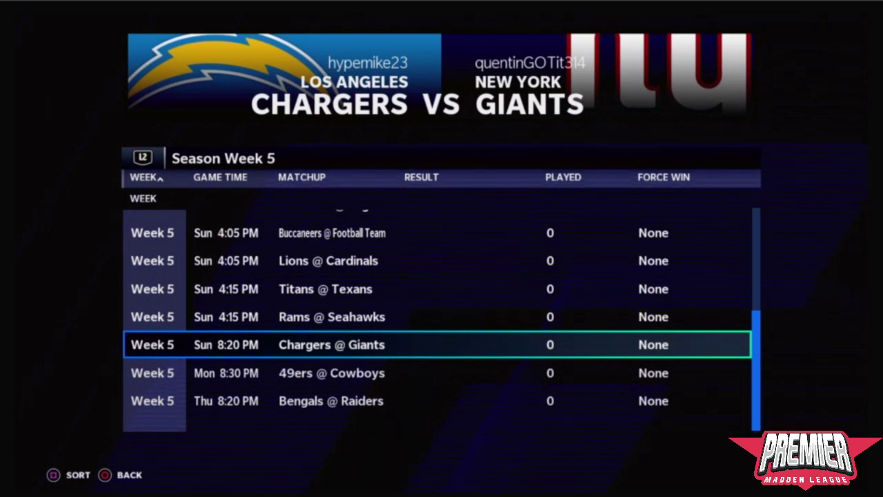
key("Down")
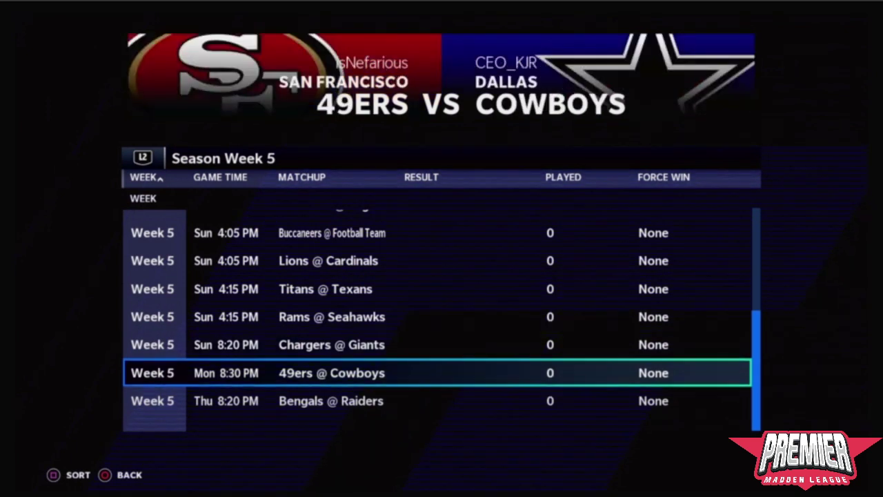
key("Down")
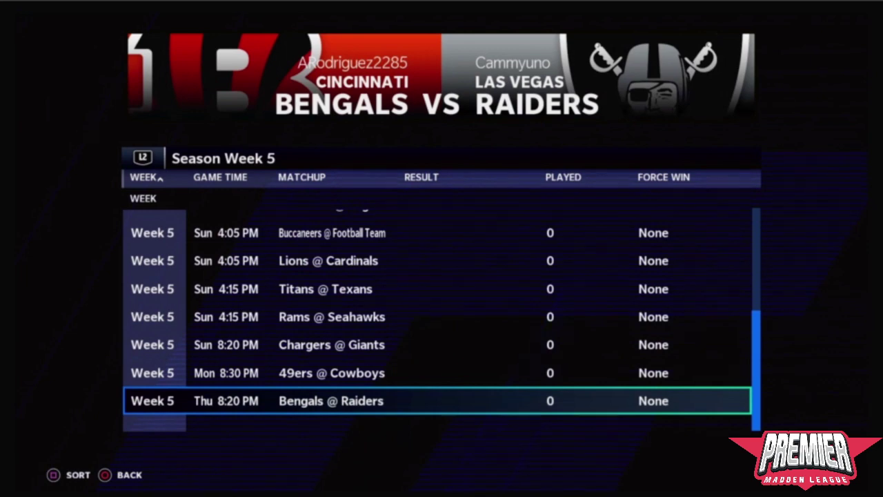
- Check Panthers @ Eagles and Buccaneers @ Football Team on the way back from Bengals @ Raiders to Steelers @ Chiefs
key("Up")
key("Up")
key("Up")
key("Up")
key("Up")
key("Up")
key("Up")
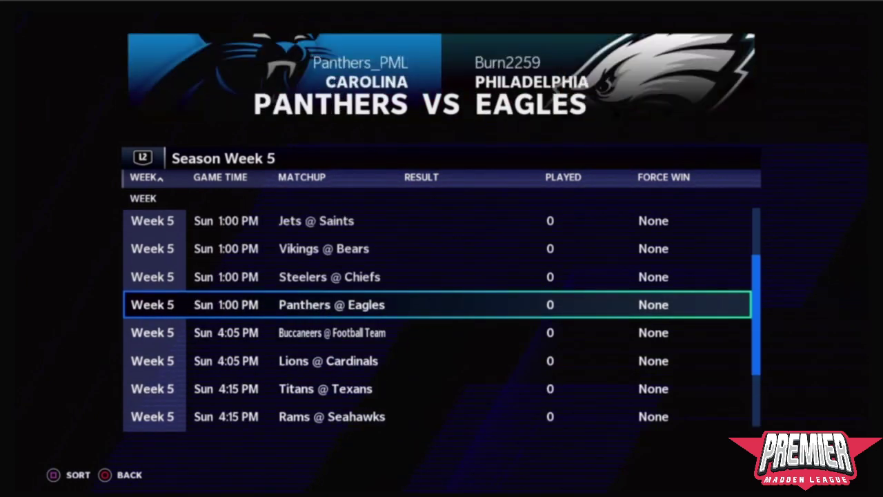
key("Down")
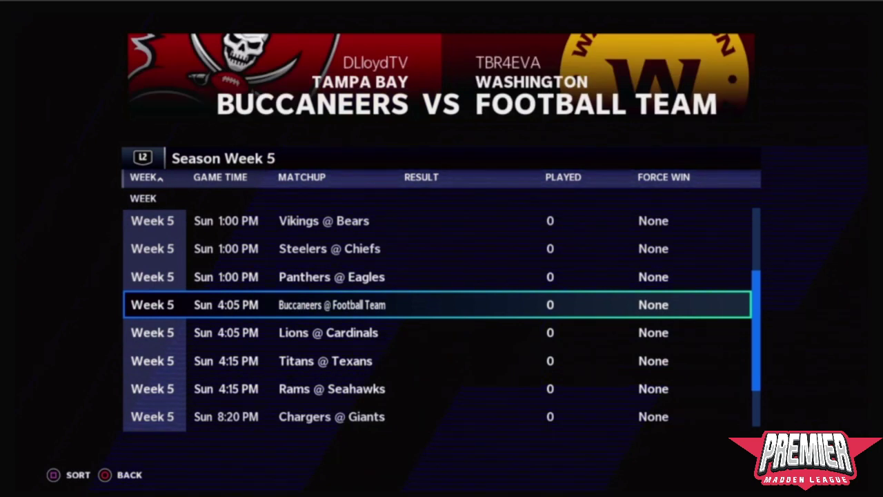
key("Up")
key("Up")
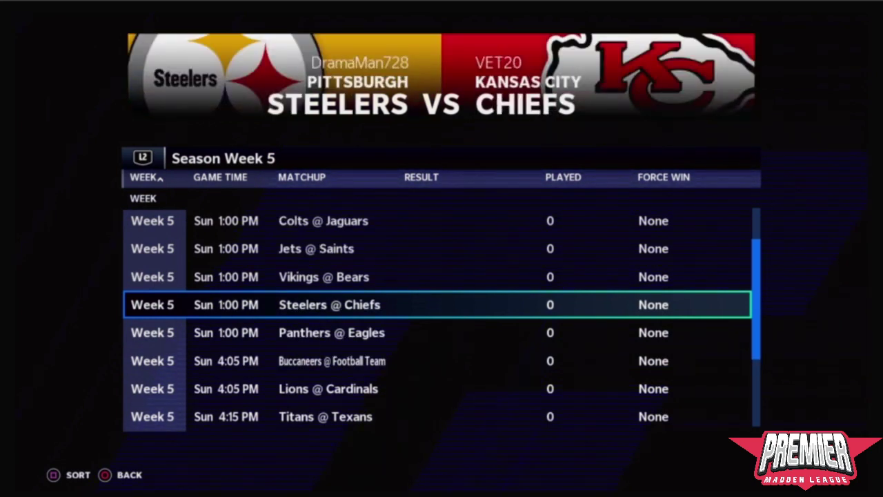
- Examine the late-afternoon matchups around Lions @ Cardinals and Titans @ Texans, starting from Steelers @ Chiefs
key("Down")
key("Down")
key("Down")
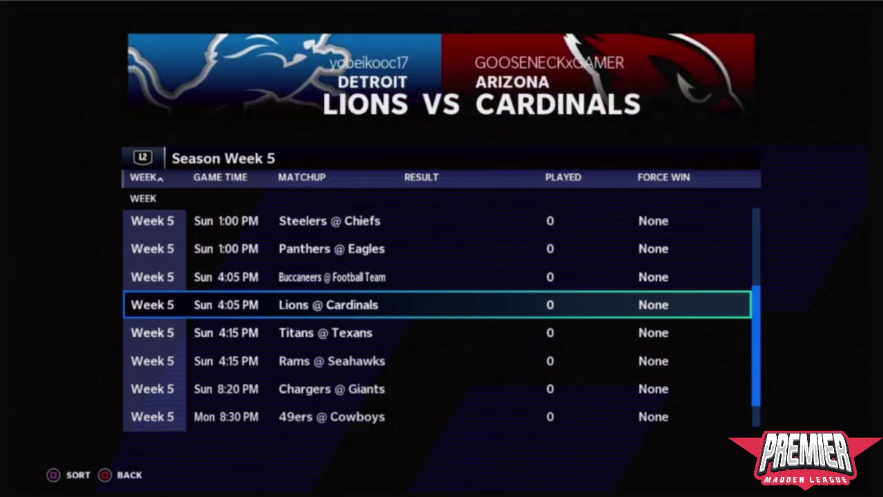
key("Down")
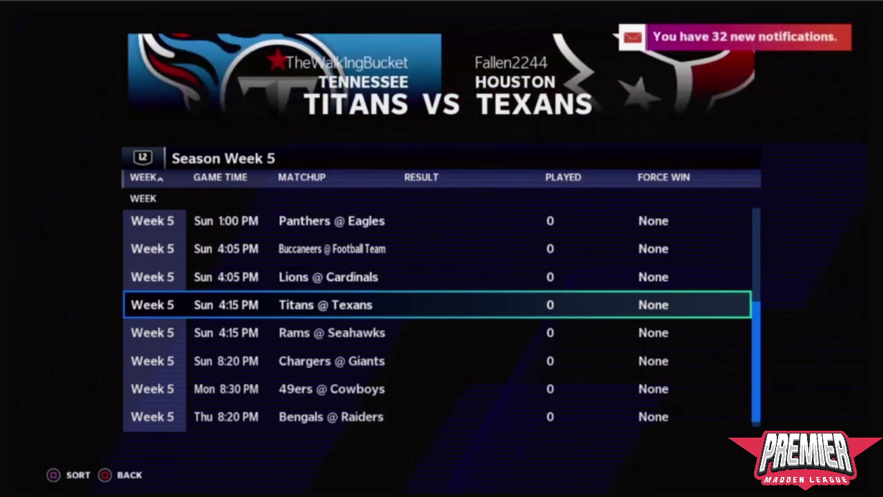
key("Down")
key("Down")
key("Up")
key("Up")
key("Up")
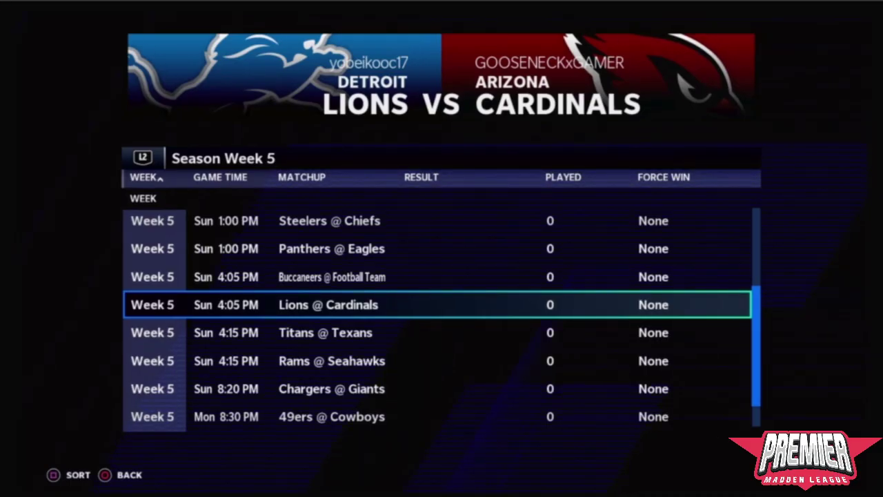
- Revisit Lions @ Cardinals and Titans @ Texans, and return to the opening Browns @ Packers matchup
key("Down")
key("Down")
key("Up")
key("Up")
key("Up")
key("Up")
key("Up")
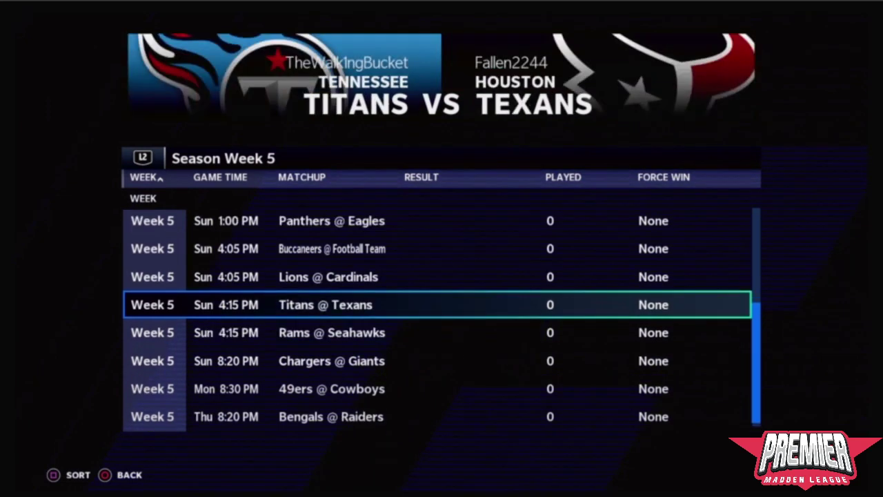
key("Up")
key("Up")
key("Up")
key("Up")
key("Up")
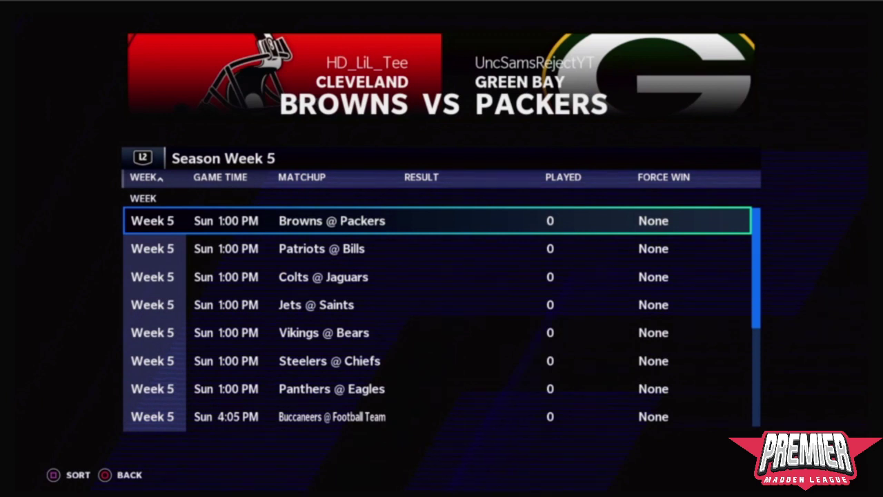
- Go through the full Week 5 list from Browns @ Packers to Bengals @ Raiders
key("Down")
key("Down")
key("Down")
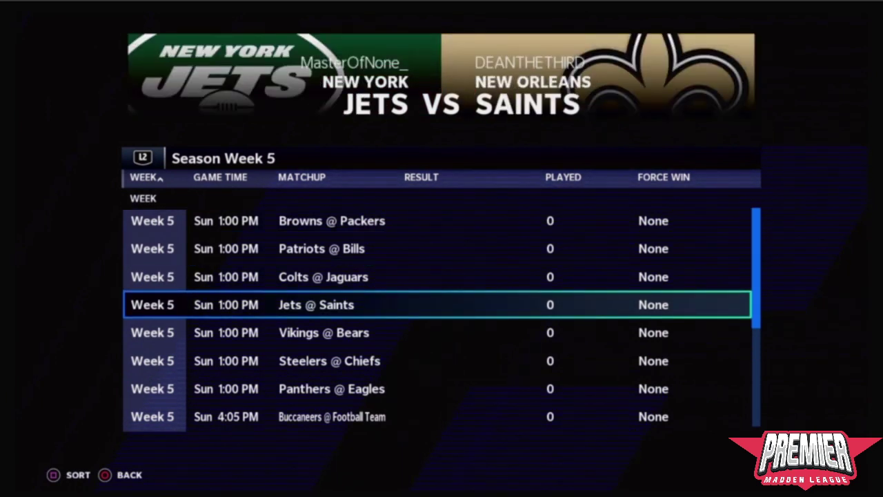
key("Down")
key("Down")
key("Down")
key("Down")
key("Down")
key("Down")
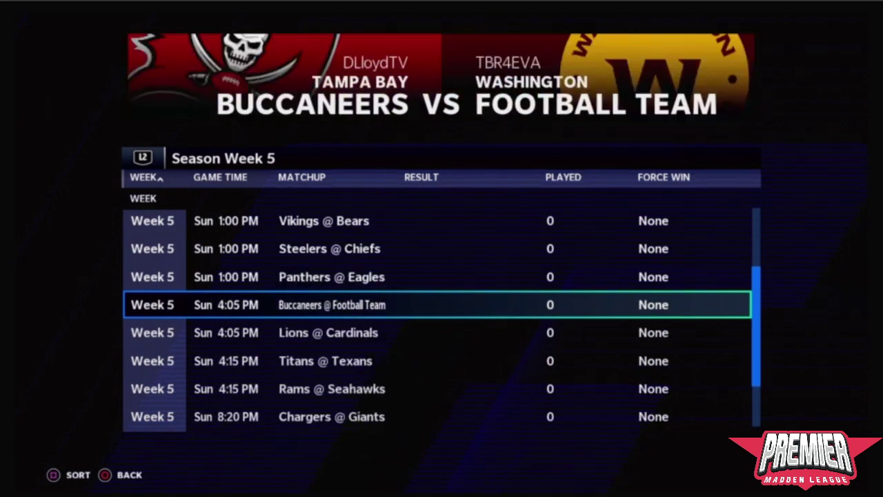
key("Down")
key("Down")
key("Down")
key("Down")
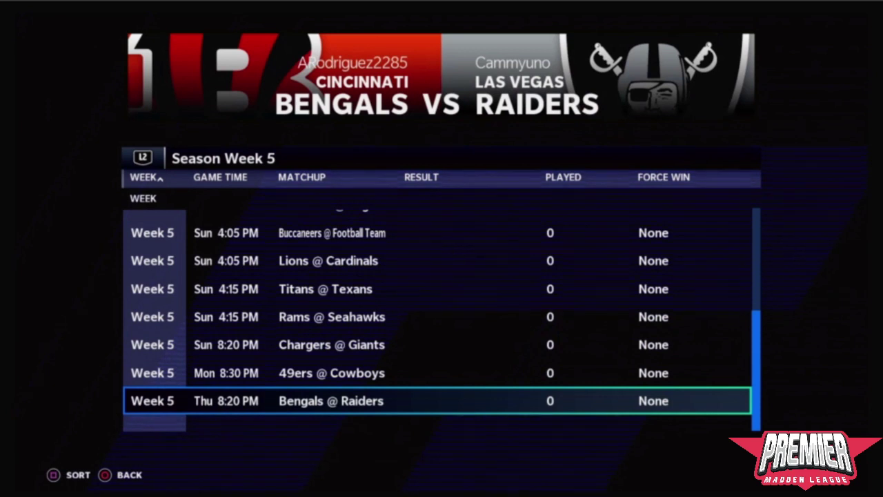
- Review the matchups from Bengals @ Raiders back through Rams @ Seahawks and Buccaneers @ Football Team to Steelers @ Chiefs
key("Up")
key("Up")
key("Up")
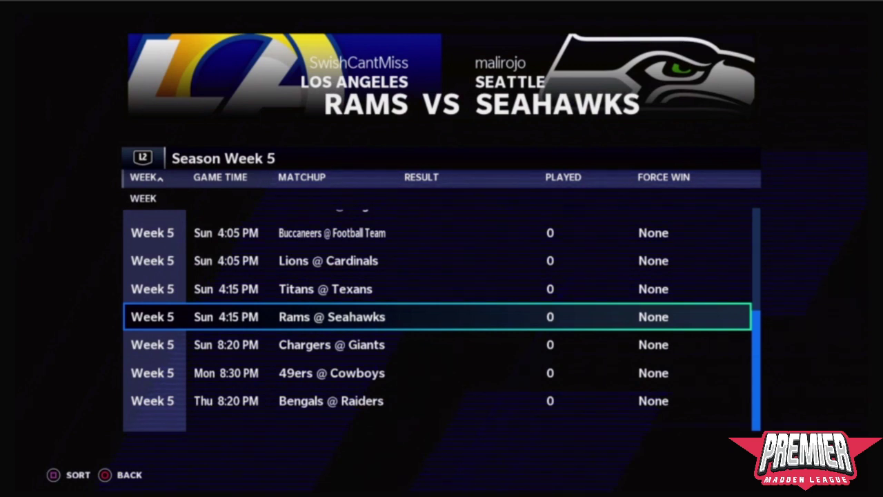
key("Up")
key("Up")
key("Up")
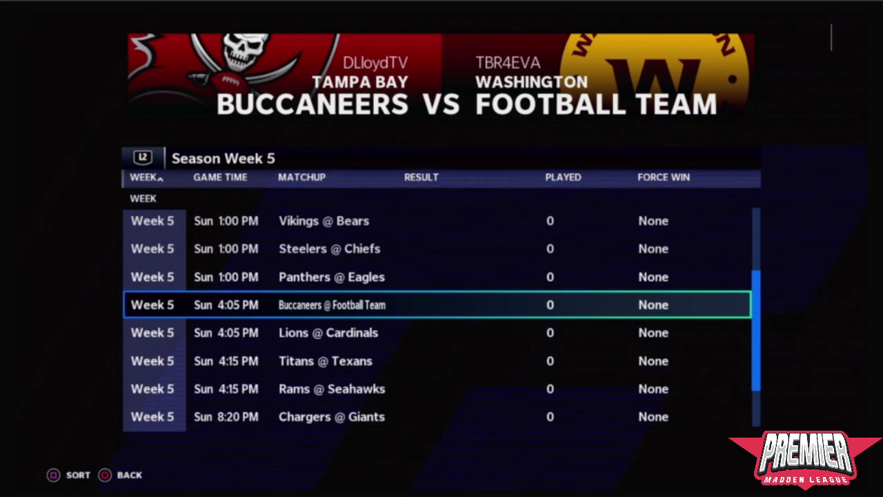
key("Up")
key("Up")
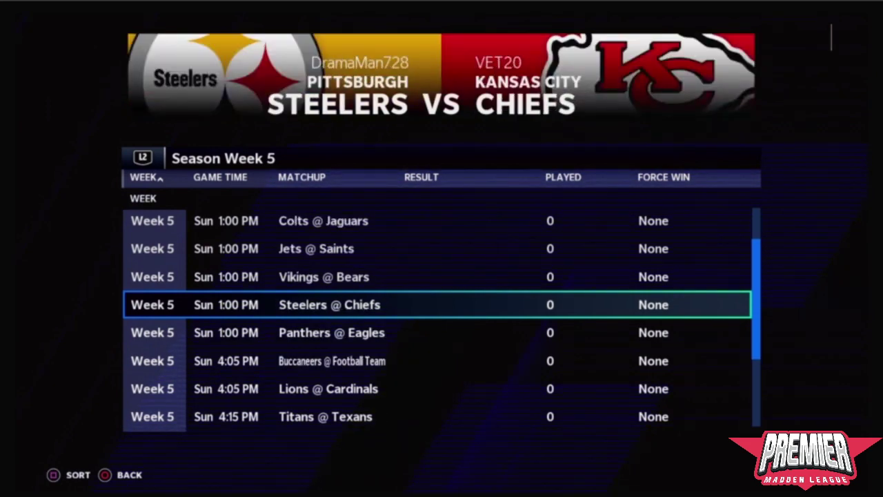
- Review the Week 5 matchups from Steelers @ Chiefs through Titans @ Texans and Rams @ Seahawks to Chargers @ Giants
key("Up")
key("Down")
key("Down")
key("Down")
key("Down")
key("Down")
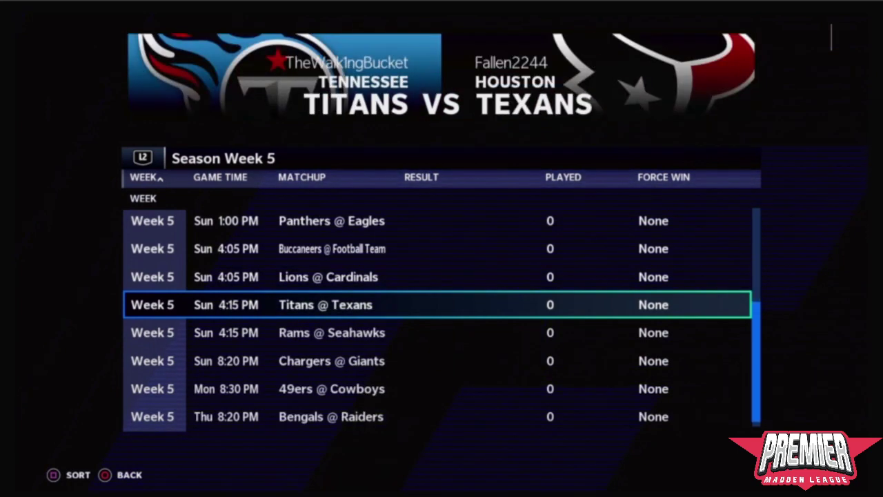
key("Down")
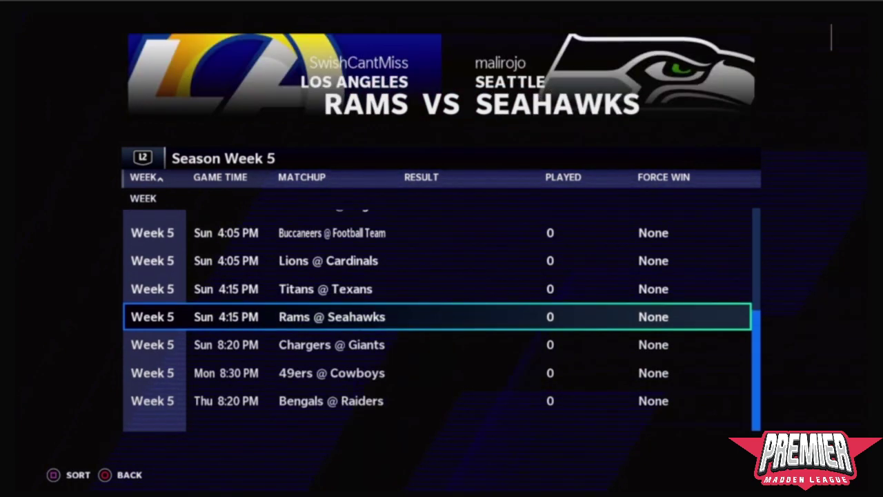
key("Down")
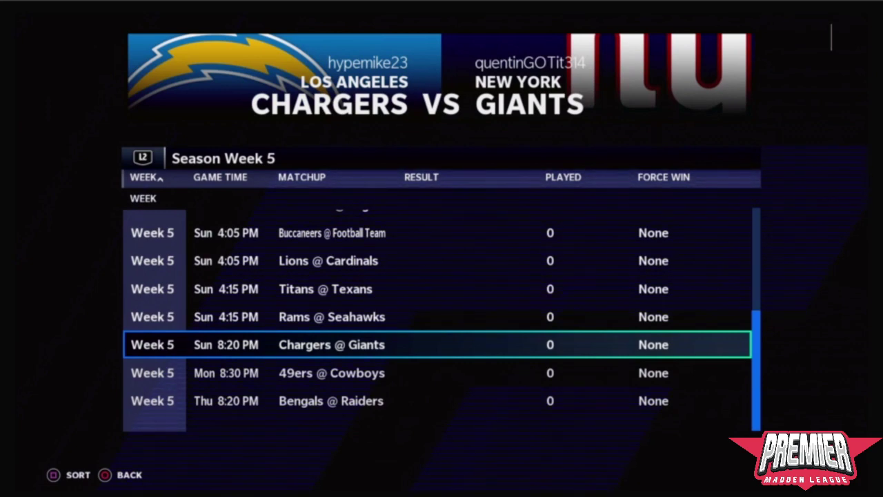
- Go back through the early Sunday games, comparing Vikings @ Bears with Colts @ Jaguars, up to the opening Browns @ Packers matchup
key("Up")
key("Up")
key("Up")
key("Up")
key("Up")
key("Up")
key("Up")
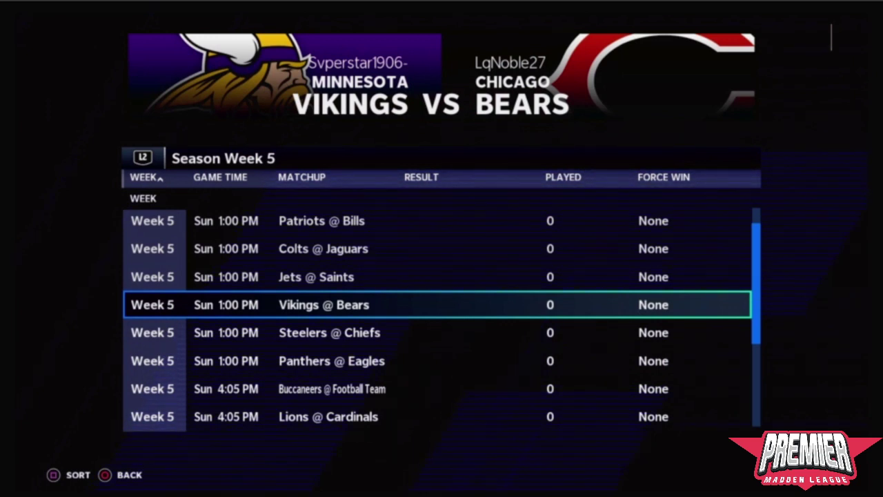
key("Up")
key("Up")
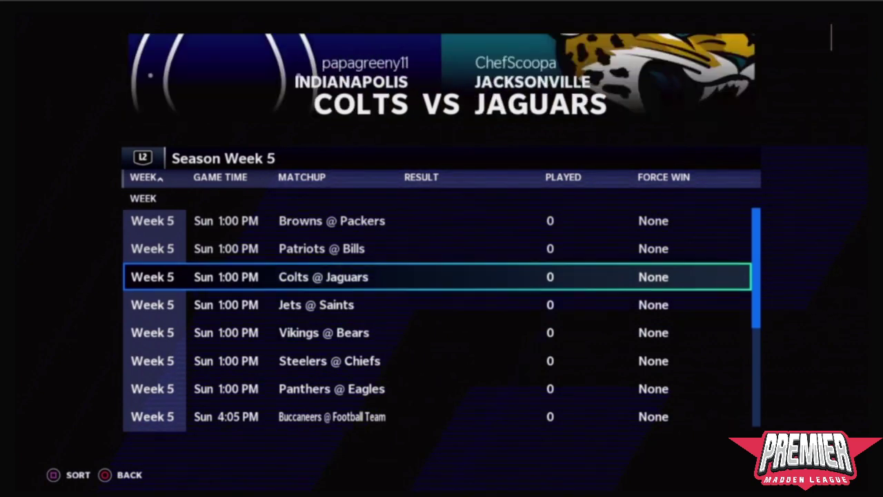
key("Down")
key("Down")
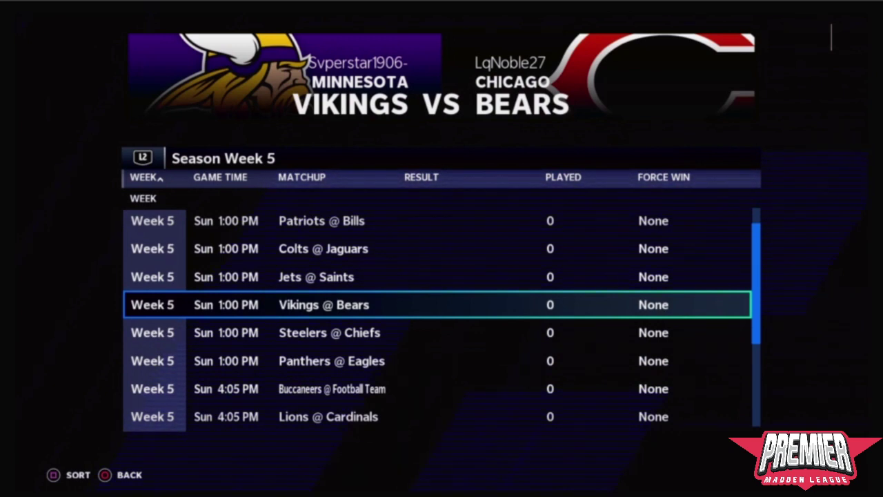
key("Up")
key("Up")
key("Up")
key("Up")
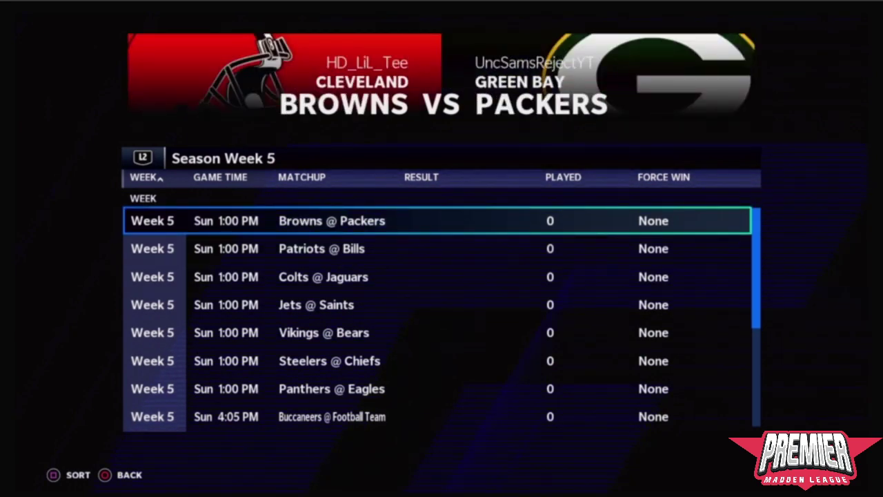
- Examine the matchups from Browns @ Packers through Buccaneers @ Football Team and Lions @ Cardinals to Chargers @ Giants
key("Down")
key("Down")
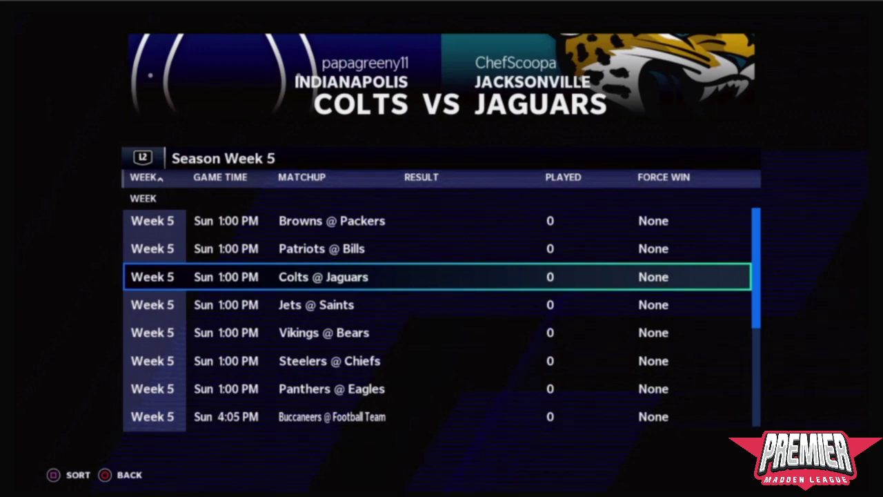
key("Down")
key("Down")
key("Down")
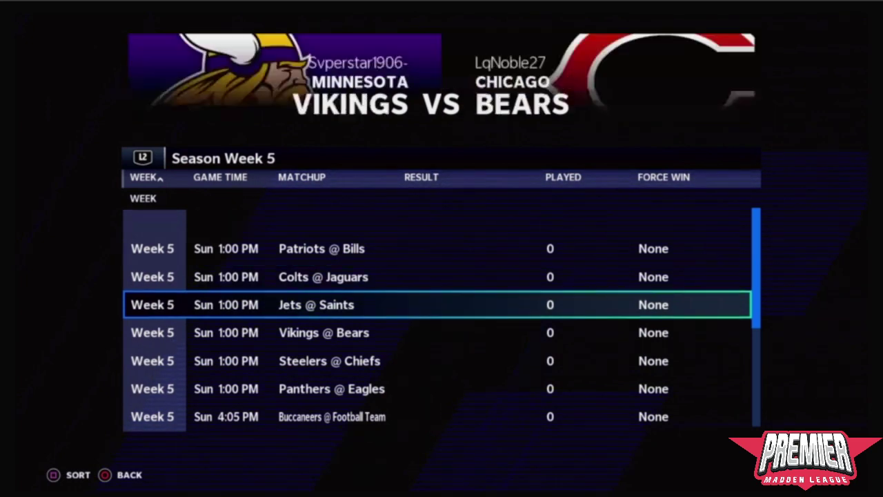
key("Down")
key("Down")
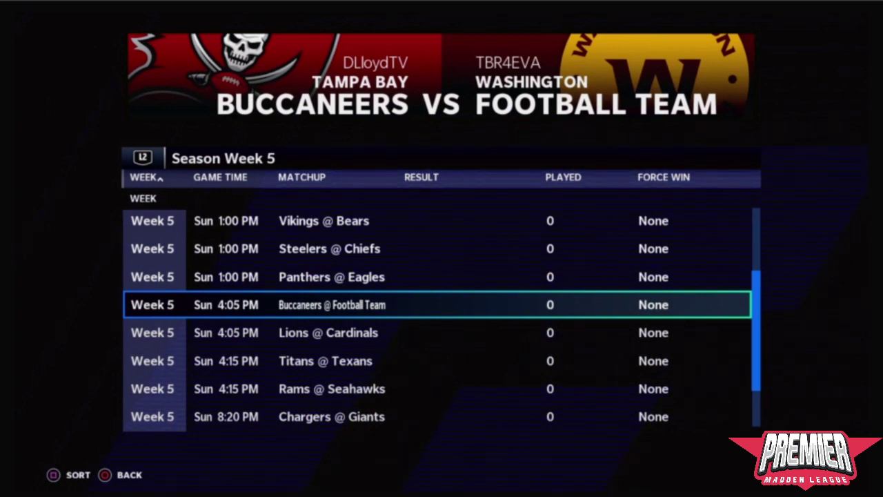
key("Down")
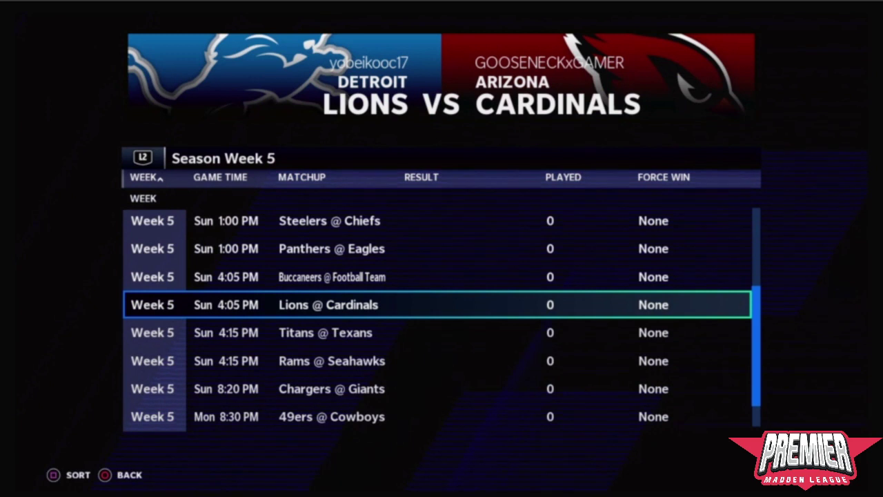
key("Down")
key("Down")
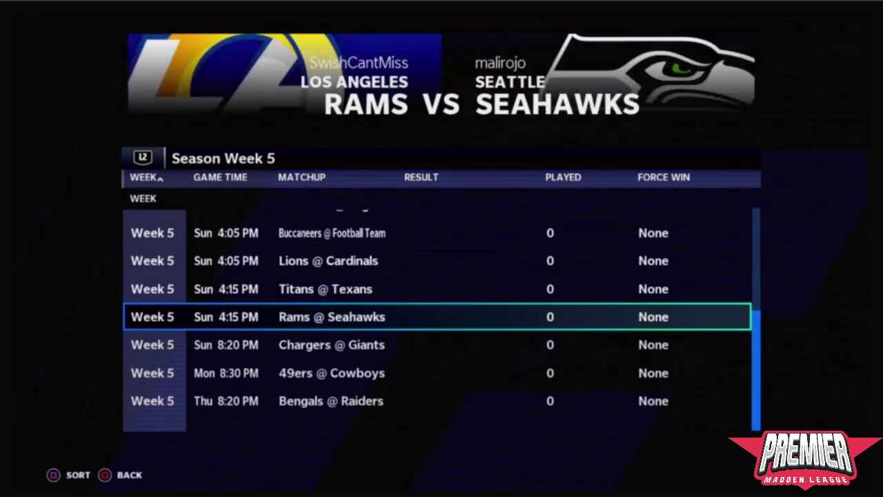
key("Down")
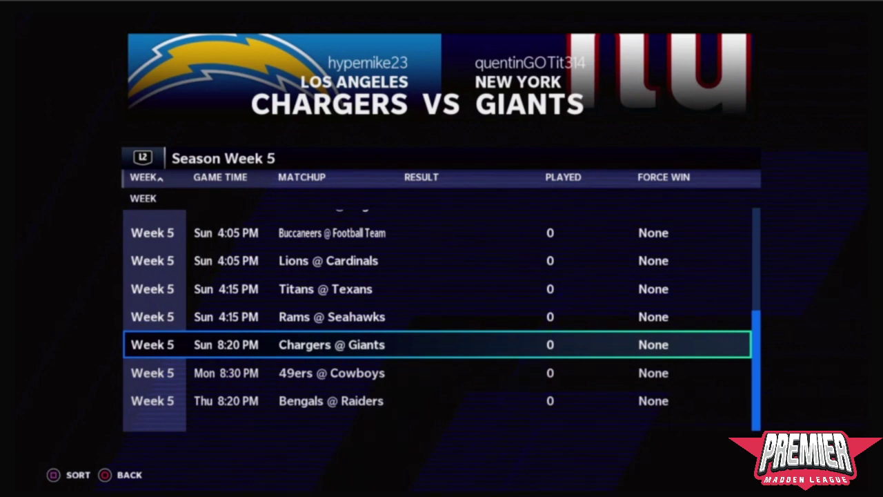
- Return from Chargers @ Giants to the Buccaneers @ Football Team matchup
key("Up")
key("Up")
key("Up")
key("Up")
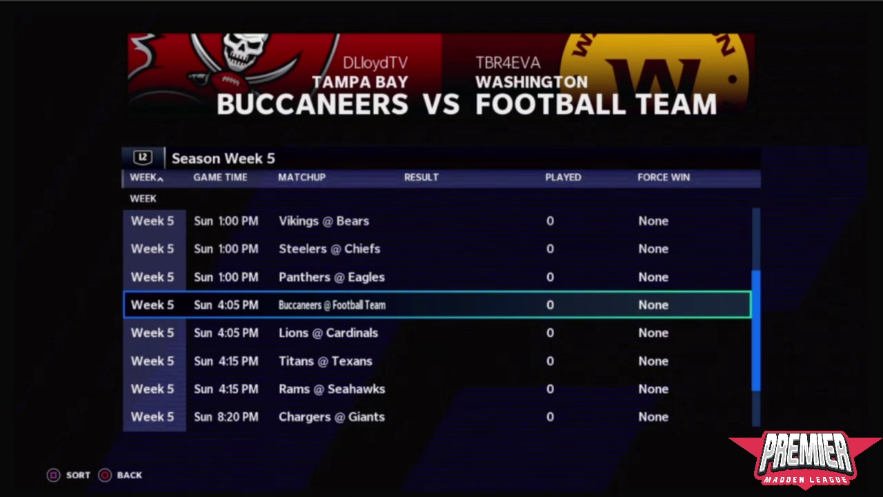
- Go back through the Week 5 matchups from Buccaneers @ Football Team past Panthers @ Eagles and Colts @ Jaguars to Patriots @ Bills
key("Up")
key("Up")
key("Up")
key("Up")
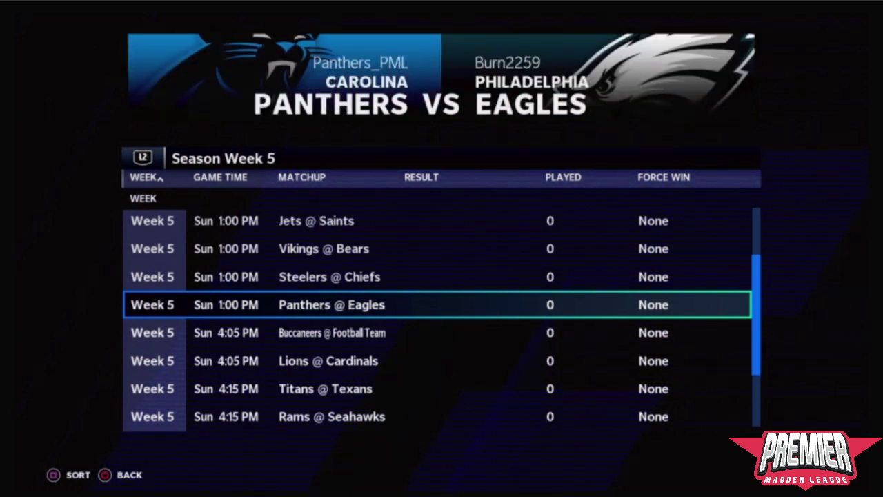
key("Up")
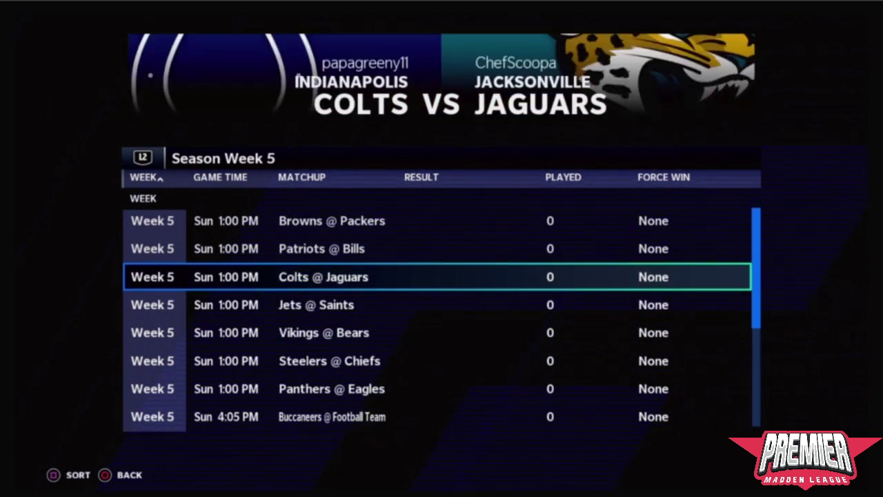
key("Up")
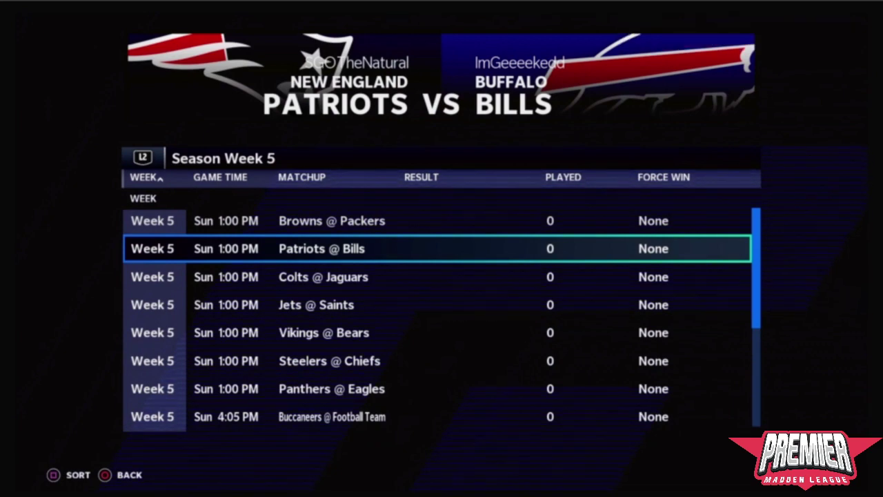
- Check the Panthers @ Eagles matchup and return to Patriots @ Bills
key("Down")
key("Down")
key("Down")
key("Down")
key("Down")
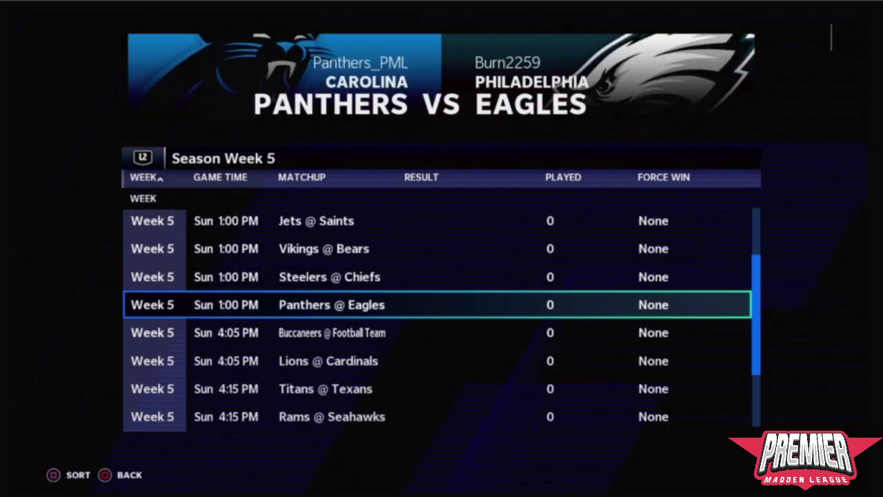
key("Up")
key("Up")
key("Up")
key("Up")
key("Up")
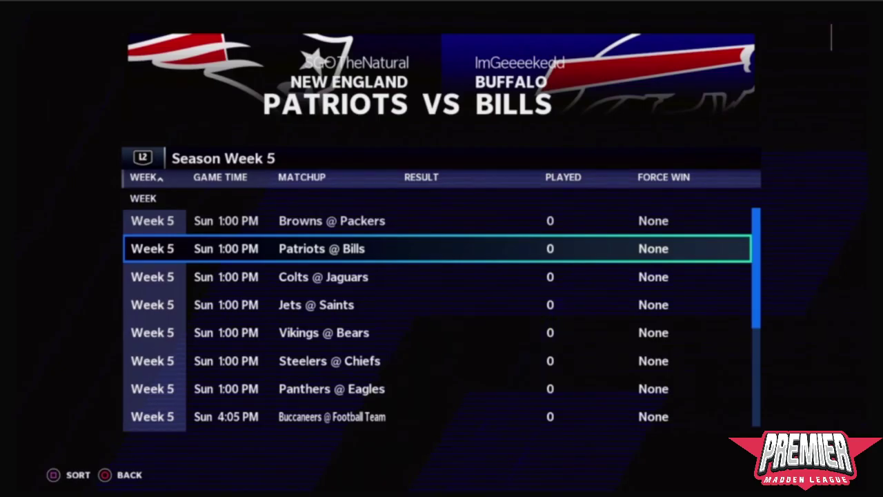
- Review the matchups from Colts @ Jaguars through Buccaneers @ Football Team and Rams @ Seahawks to the Monday 49ers @ Cowboys game
key("Down")
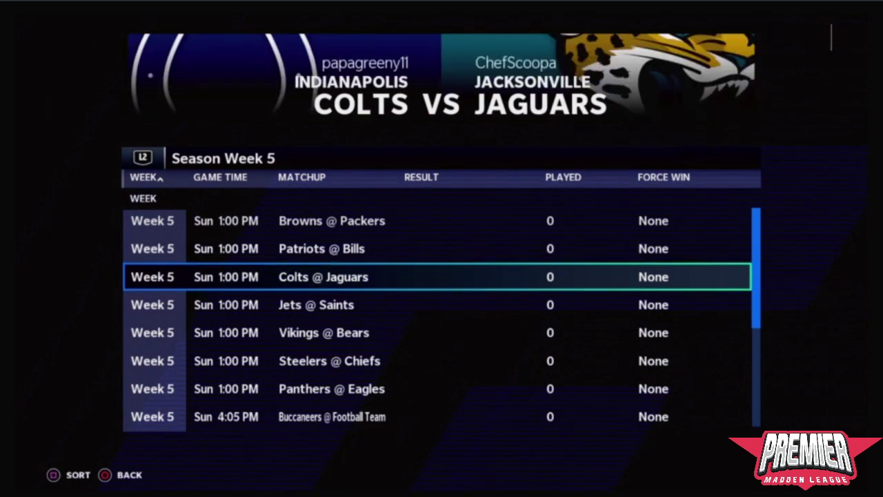
key("Down")
key("Down")
key("Down")
key("Down")
key("Down")
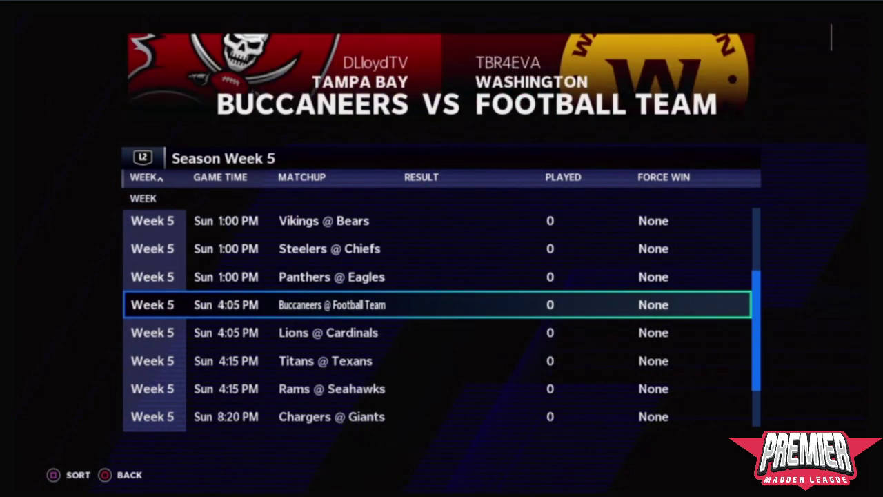
key("Down")
key("Down")
key("Down")
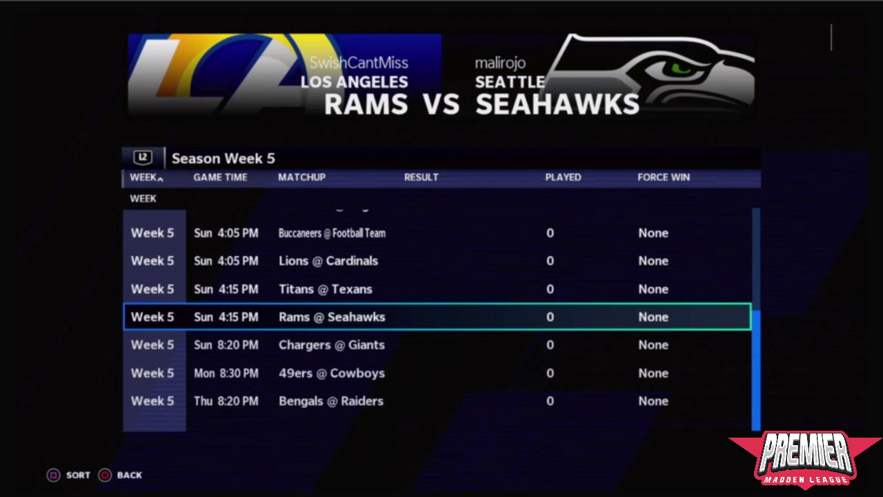
key("Down")
key("Down")
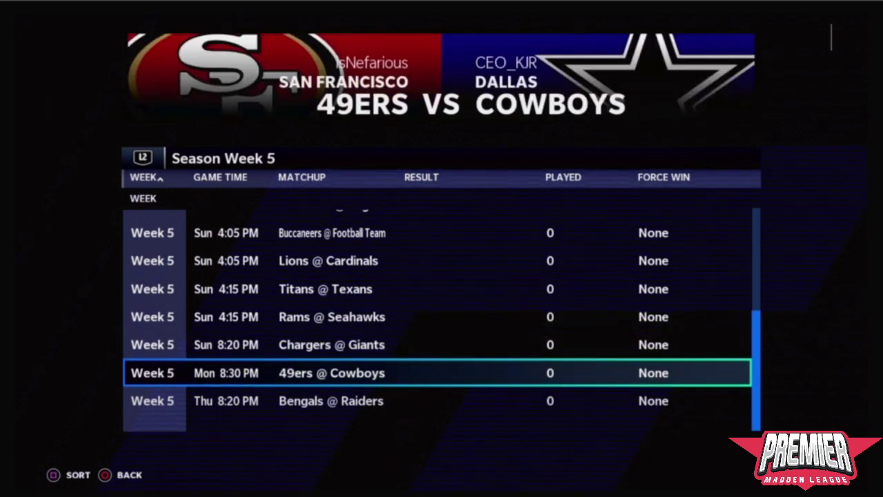
- Go back from 49ers @ Cowboys past Lions @ Cardinals to the Steelers @ Chiefs matchup
key("Up")
key("Up")
key("Up")
key("Up")
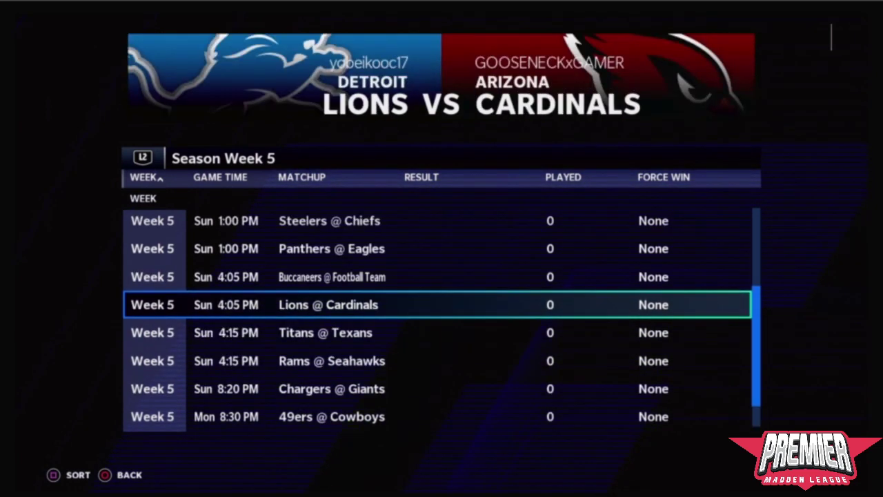
key("Up")
key("Up")
- Compare the Vikings @ Bears matchup with the neighbouring Steelers @ Chiefs game
key("Up")
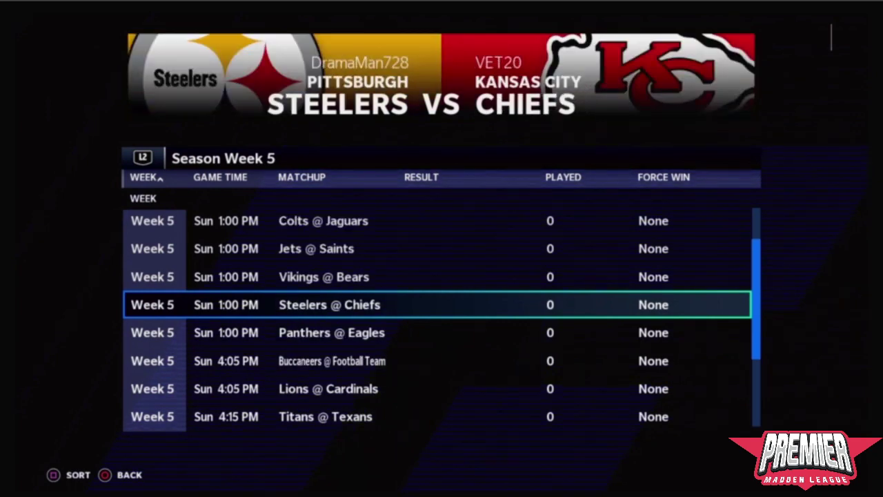
key("Down")
key("Up")
key("Up")
key("Up")
key("Down")
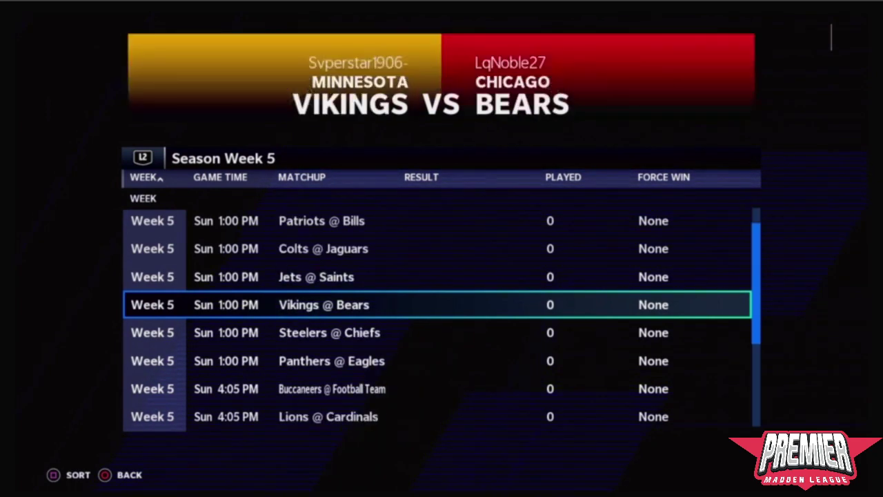
key("Down")
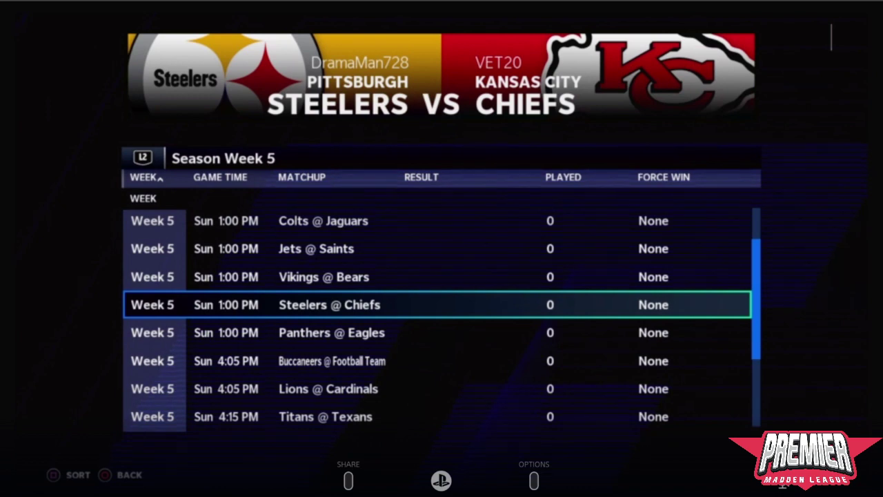
- View the Jets @ Saints matchup and move on to Lions @ Cardinals
key("Up")
key("Up")
key("Up")
key("Up")
key("Up")
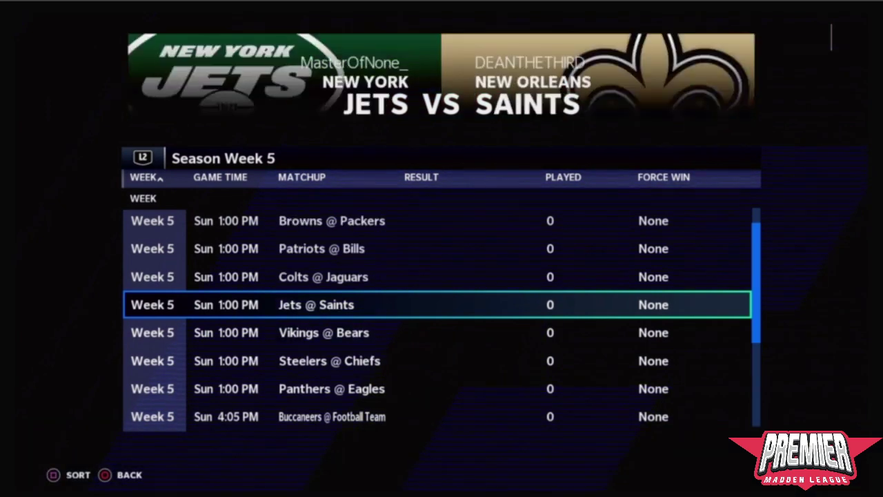
key("Down")
key("Down")
key("Down")
key("Down")
key("Down")
key("Down")
key("Down")
key("Down")
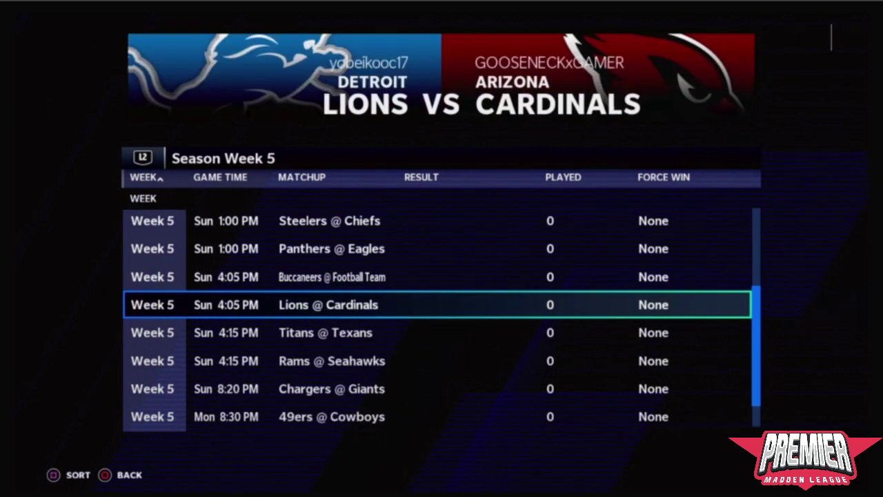
- Revisit Steelers @ Chiefs and continue to the 4:15 PM Titans @ Texans matchup
key("Up")
key("Up")
key("Up")
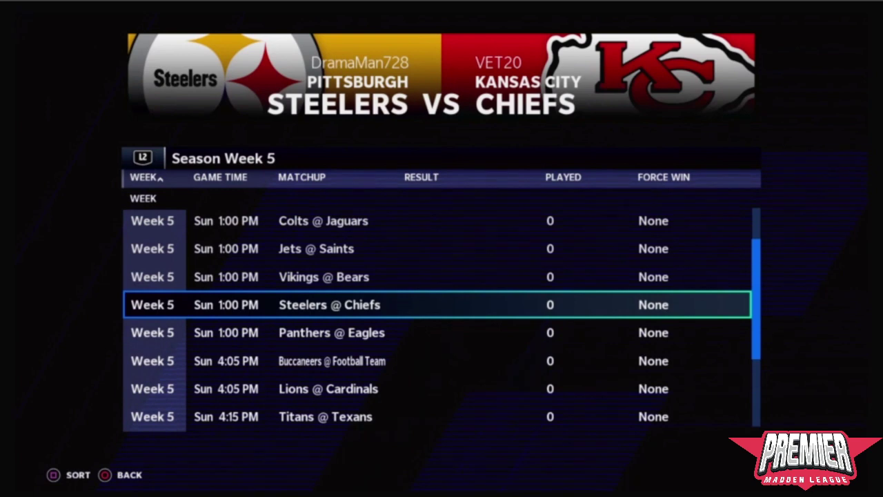
key("Down")
key("Up")
key("Down")
key("Down")
key("Down")
key("Down")
key("Down")
key("Up")
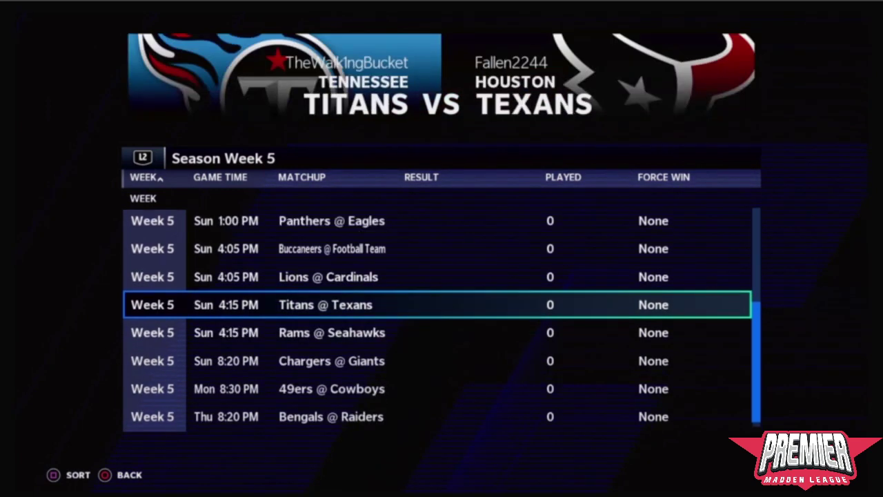
- Return to the early Colts @ Jaguars matchup and go forward to Steelers @ Chiefs
key("Up")
key("Up")
key("Up")
key("Up")
key("Up")
key("Up")
key("Up")
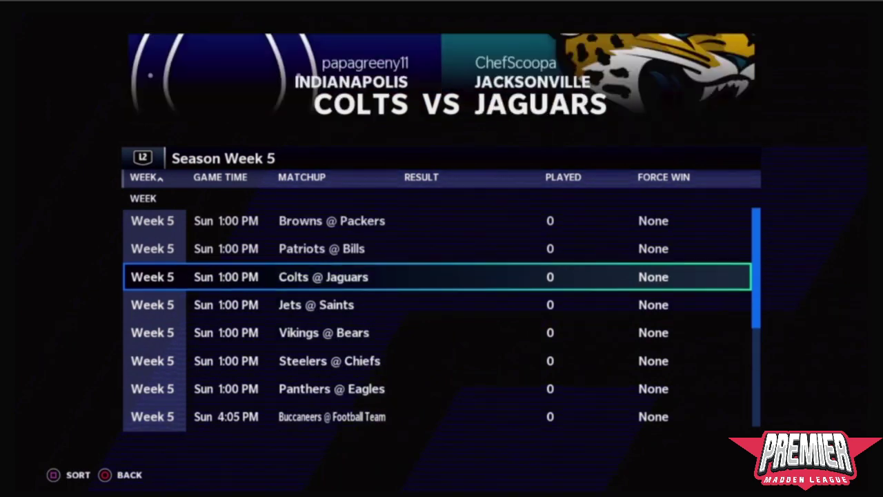
key("Up")
key("Down")
key("Down")
key("Down")
key("Down")
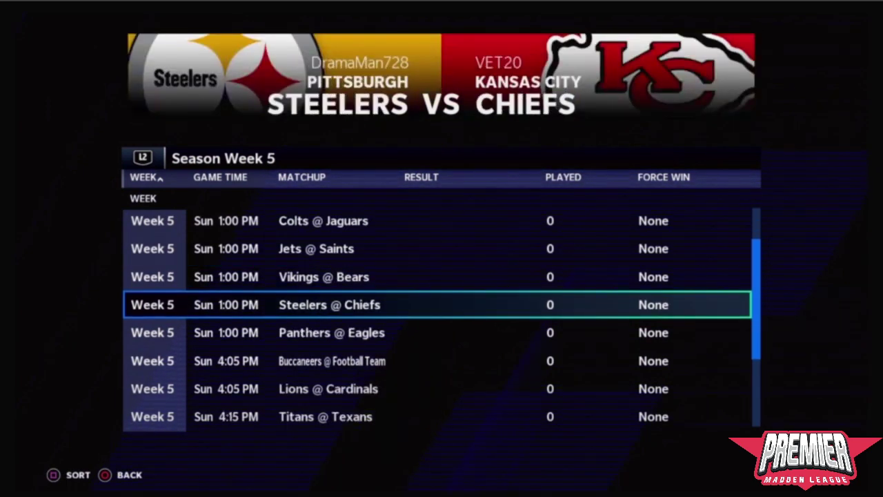
- Examine the late Sunday matchups, from Lions @ Cardinals through Titans @ Texans to Rams @ Seahawks
key("Up")
key("Down")
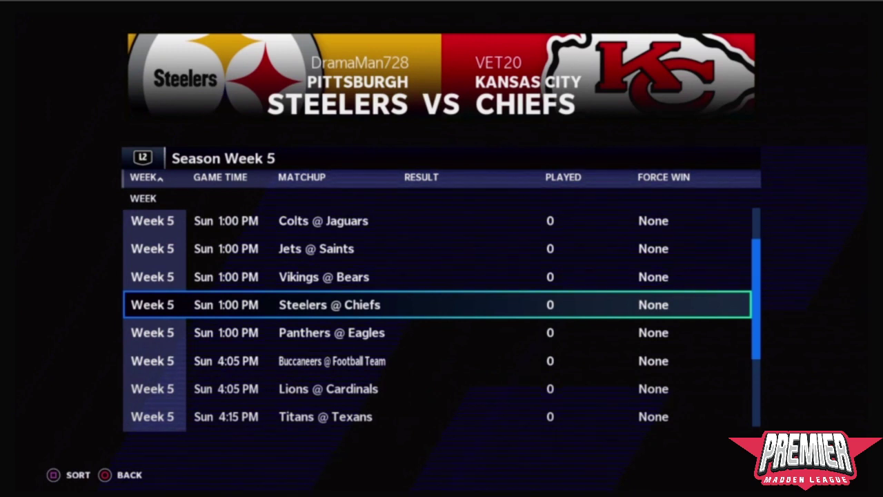
key("Down")
key("Down")
key("Down")
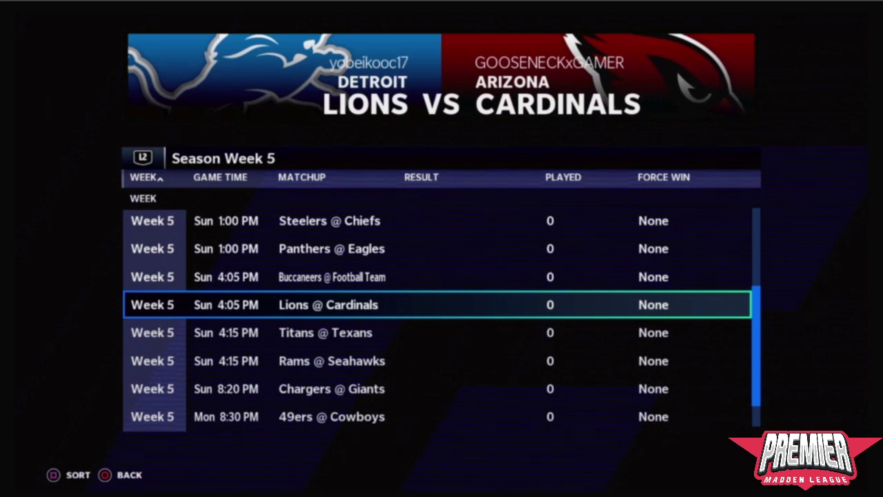
key("Down")
key("Down")
key("Down")
key("Up")
key("Up")
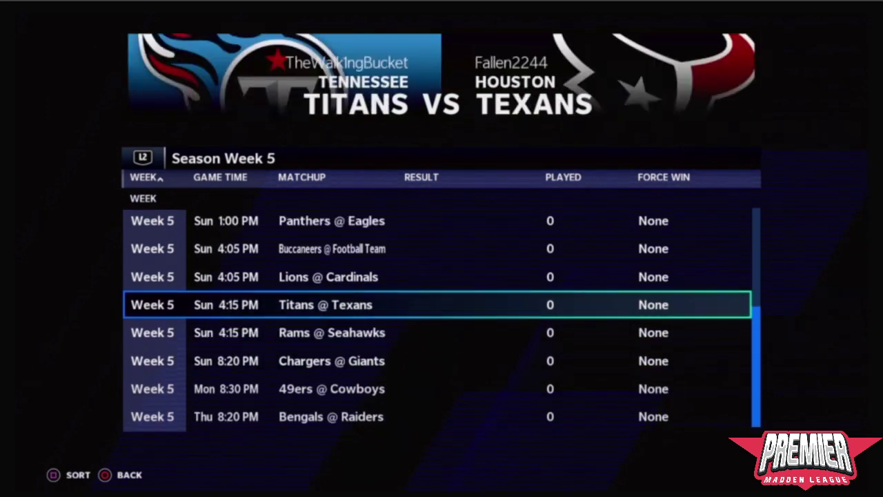
key("Up")
key("Down")
key("Down")
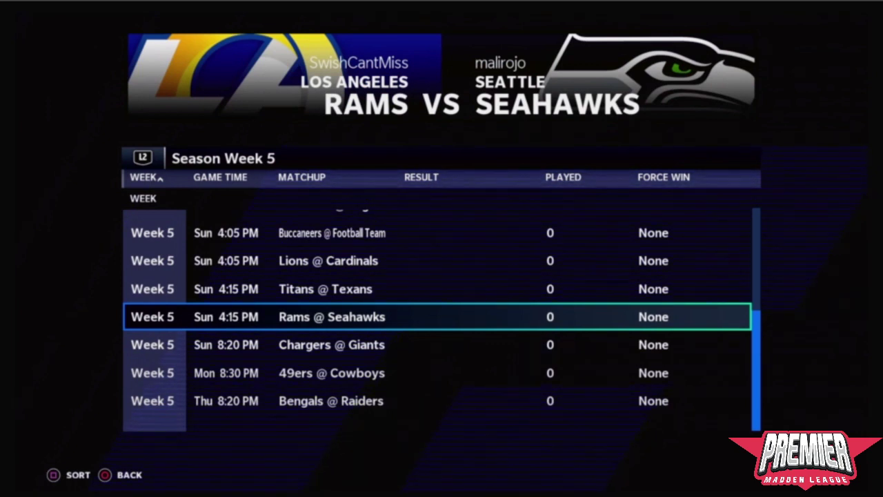
- Go back from Rams @ Seahawks through Steelers @ Chiefs to the Colts @ Jaguars matchup
key("Up")
key("Up")
key("Up")
key("Up")
key("Up")
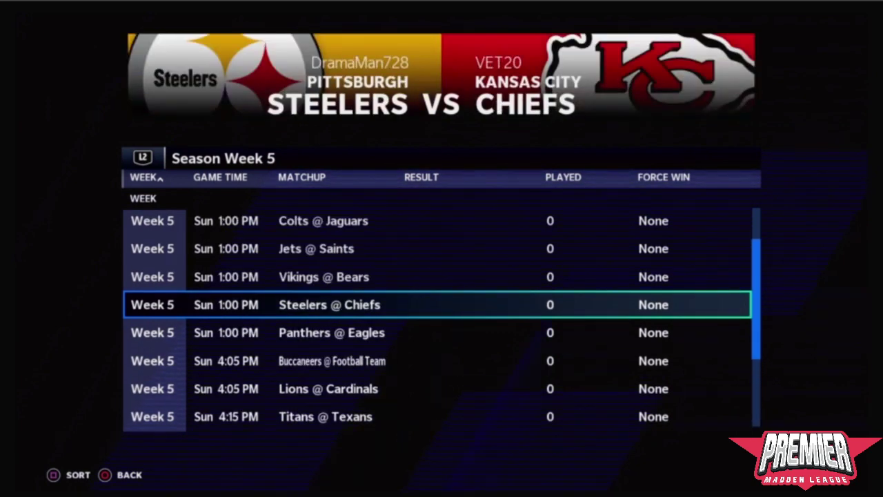
key("Up")
key("Up")
key("Up")
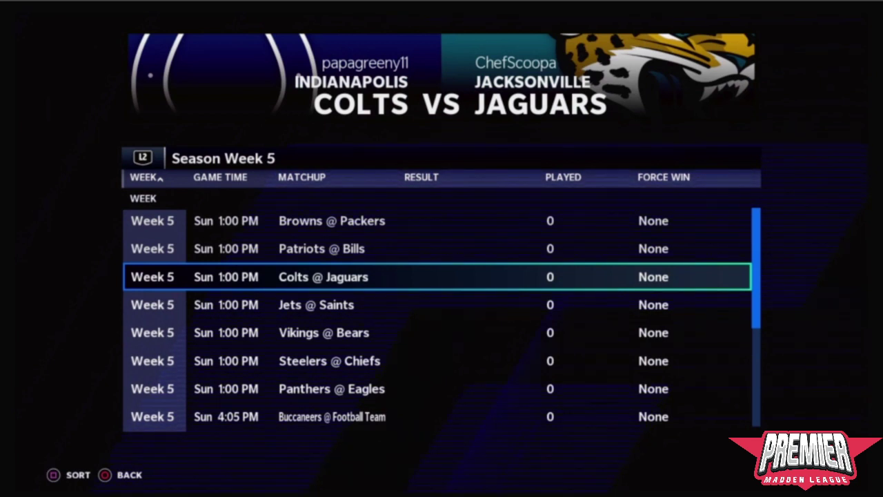
- Review the matchups from Vikings @ Bears through Steelers @ Chiefs to Lions @ Cardinals
key("Down")
key("Down")
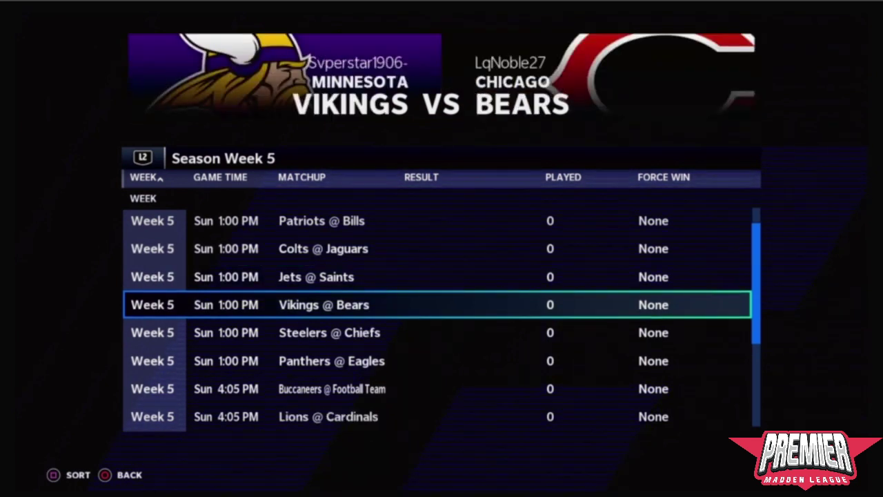
key("Down")
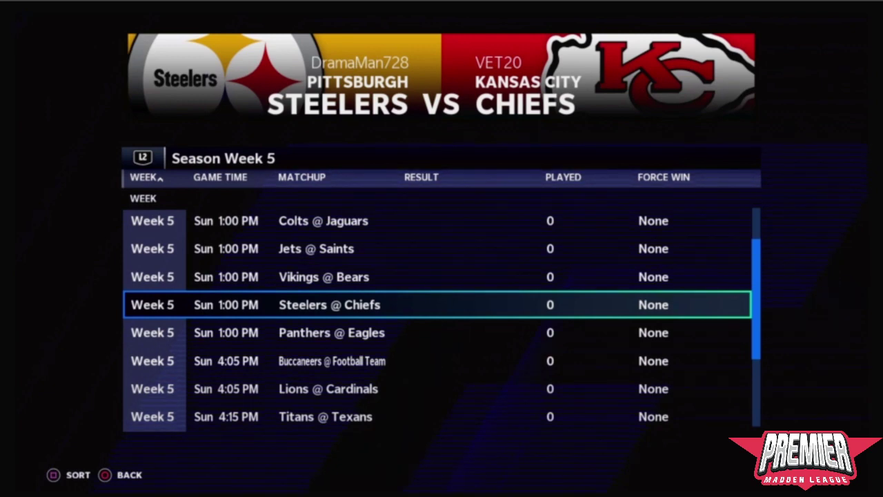
key("Down")
key("Down")
- Compare Buccaneers @ Football Team with Rams @ Seahawks and return to Lions @ Cardinals
key("Down")
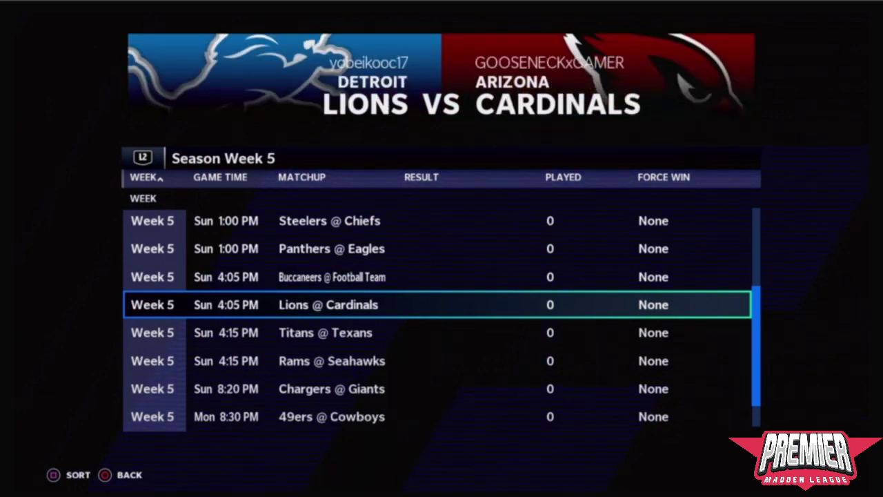
key("Up")
key("Down")
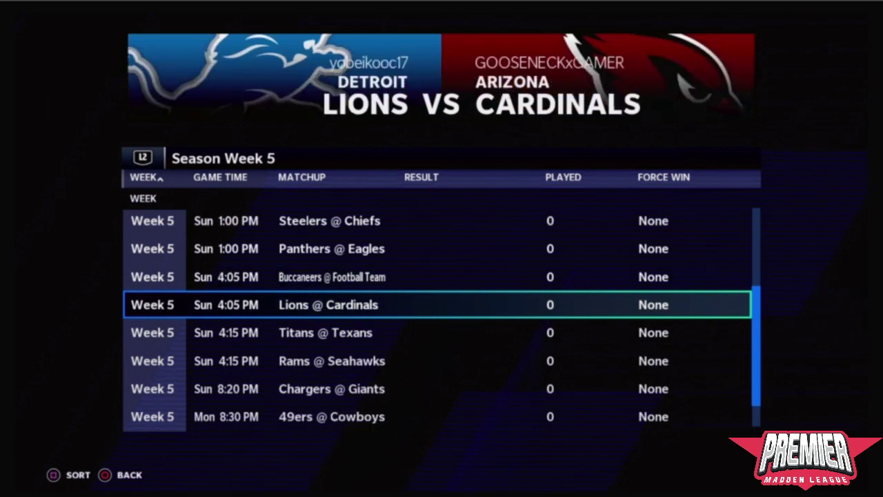
key("Up")
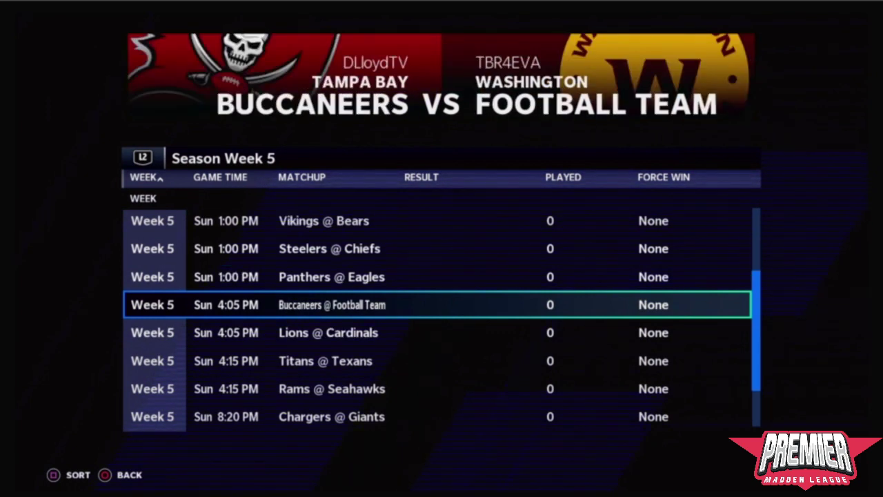
key("Down")
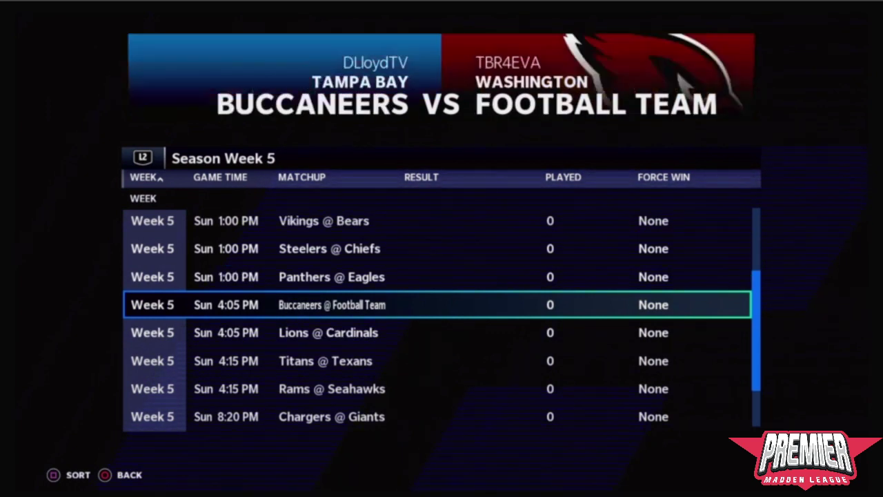
key("Down")
key("Down")
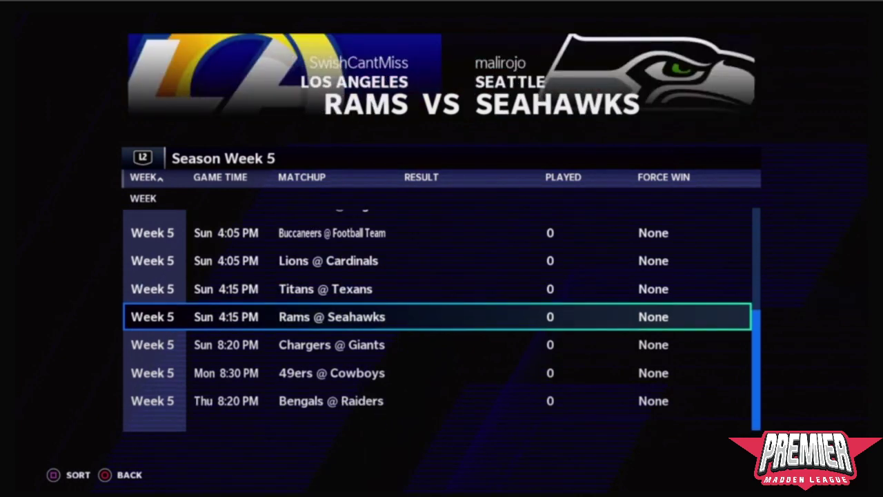
key("Up")
key("Up")
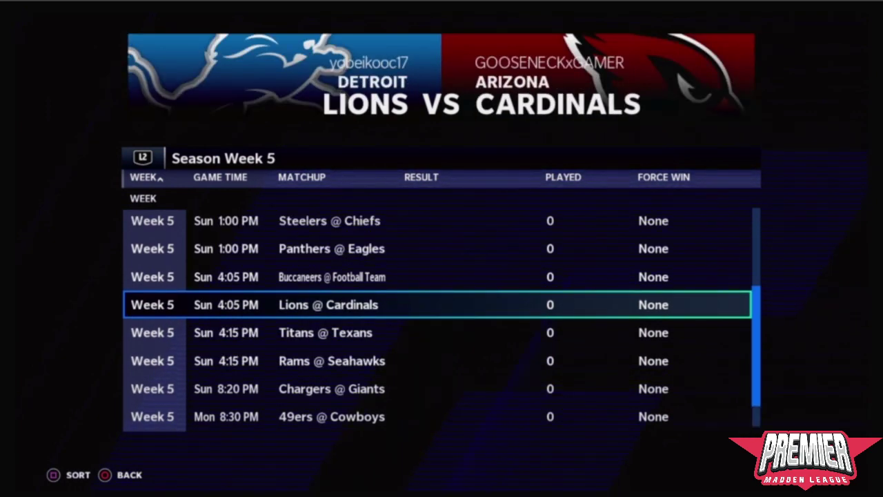
- Go back from Lions @ Cardinals past Panthers @ Eagles to the Patriots @ Bills matchup
mouse_move(783, 484)
key("Down")
key("Up")
key("Up")
key("Up")
key("Up")
key("Up")
key("Up")
key("Up")
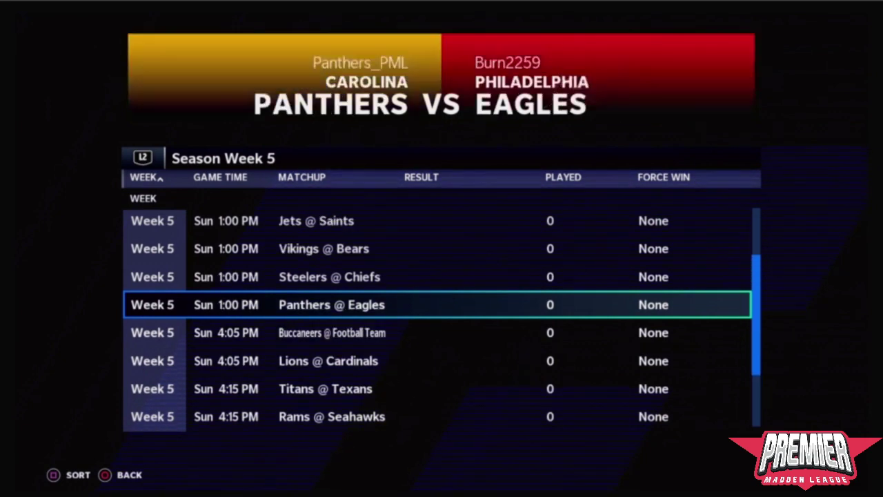
key("Up")
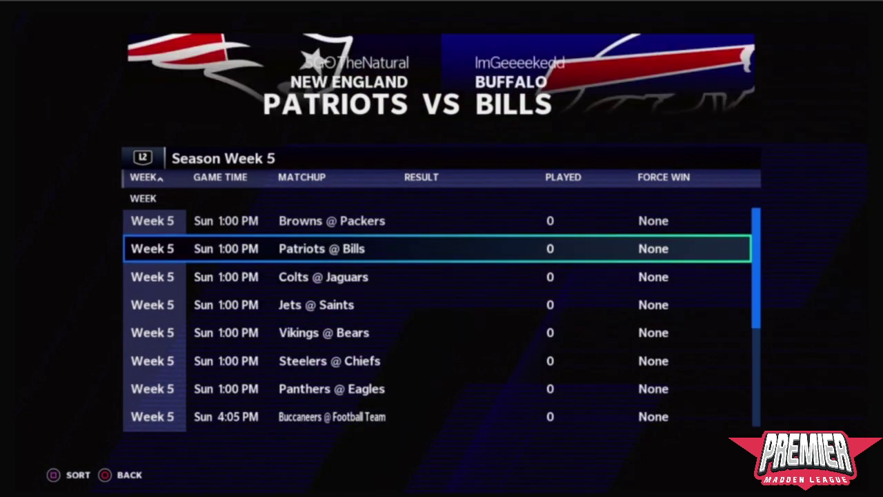
- Move forward to the Titans @ Texans matchup and step back to Buccaneers @ Football Team
key("Down")
key("Down")
key("Down")
key("Down")
key("Down")
key("Down")
key("Down")
key("Down")
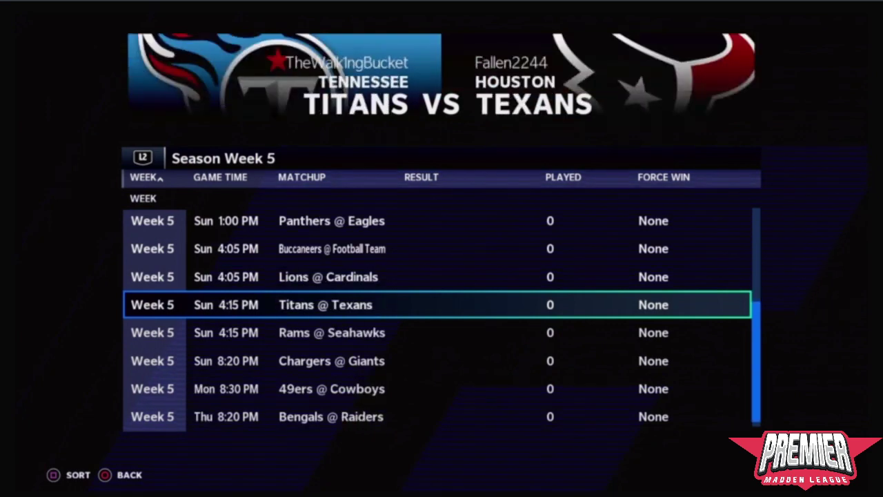
key("Up")
key("Up")
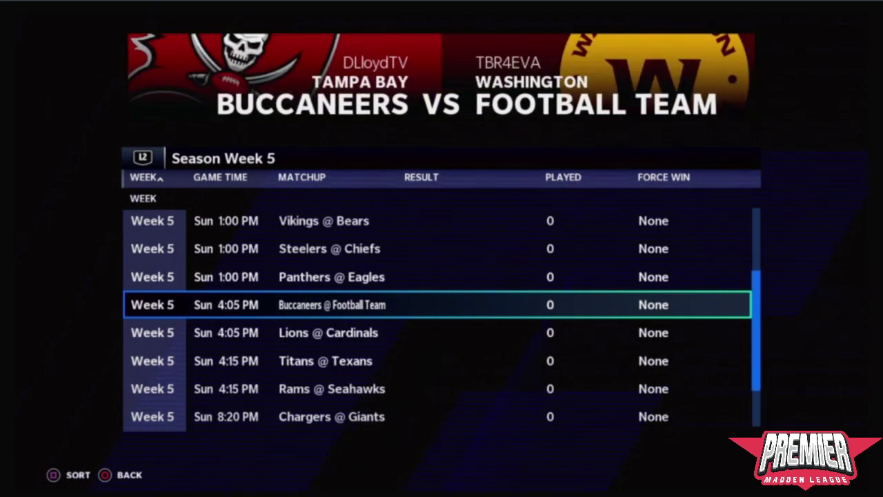
- Go back from Buccaneers @ Football Team to Jets @ Saints and forward to the Lions @ Cardinals matchup
key("Up")
key("Up")
key("Up")
key("Up")
key("Up")
key("Up")
key("Down")
key("Down")
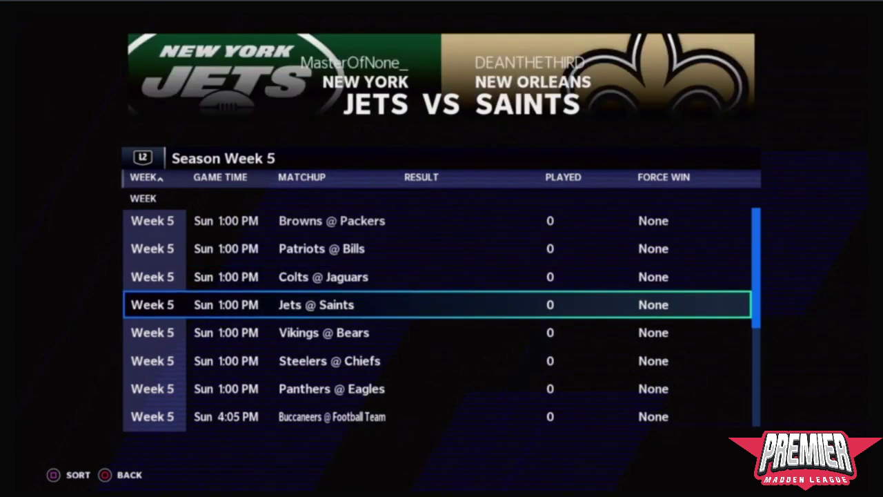
key("Down")
key("Down")
key("Down")
key("Down")
key("Down")
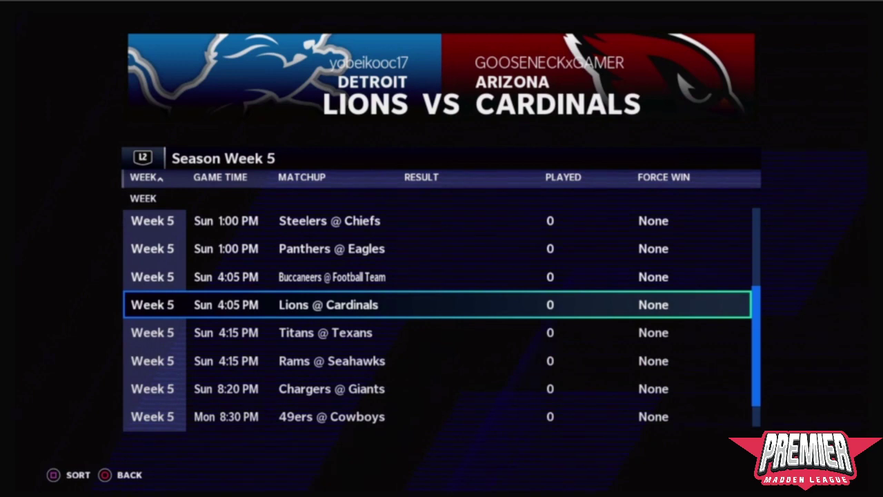
- Look ahead from Lions @ Cardinals to Chargers @ Giants and return to Buccaneers @ Football Team
key("Up")
key("Down")
key("Down")
key("Down")
key("Down")
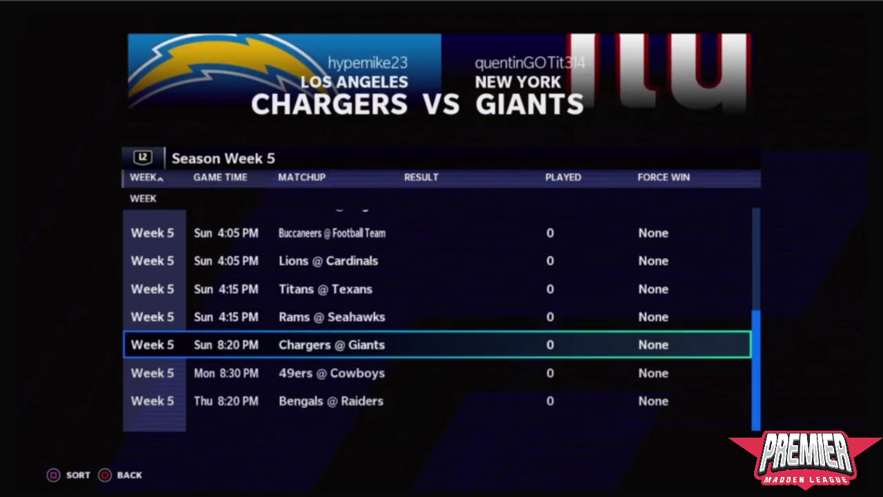
key("Down")
key("Up")
key("Up")
key("Up")
key("Up")
key("Up")
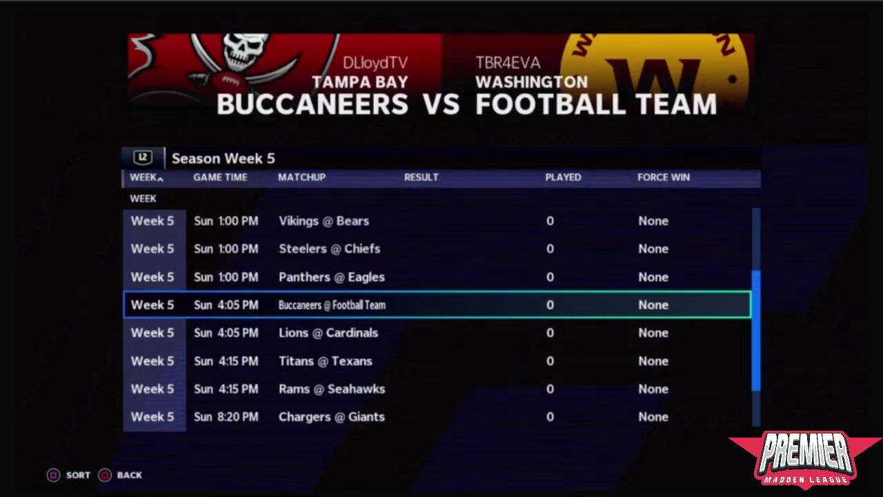
- Review the early Sunday matchups around Colts @ Jaguars and come forward past Panthers @ Eagles to Buccaneers @ Football Team
key("Up")
key("Up")
key("Up")
key("Up")
key("Up")
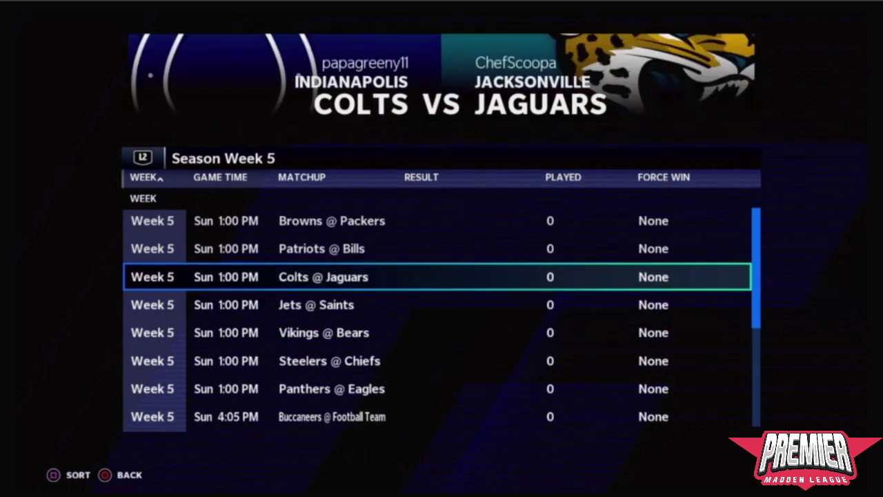
key("Up")
key("Up")
key("Down")
key("Down")
key("Down")
key("Down")
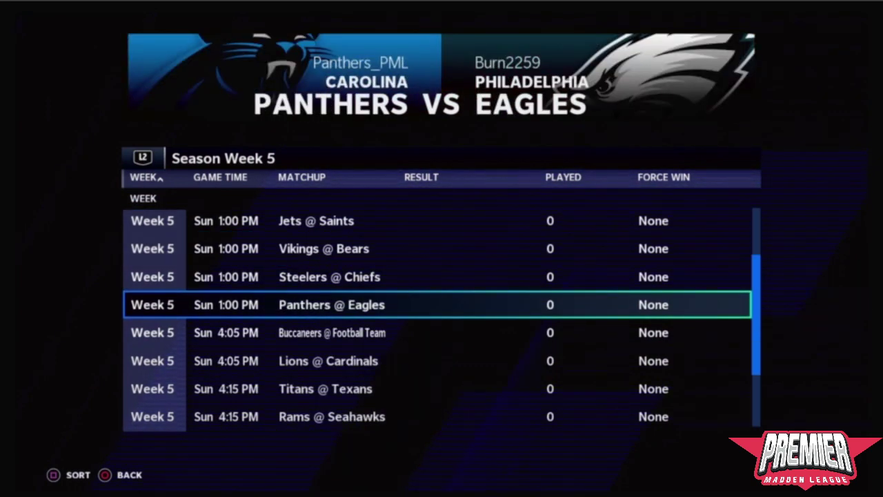
key("Down")
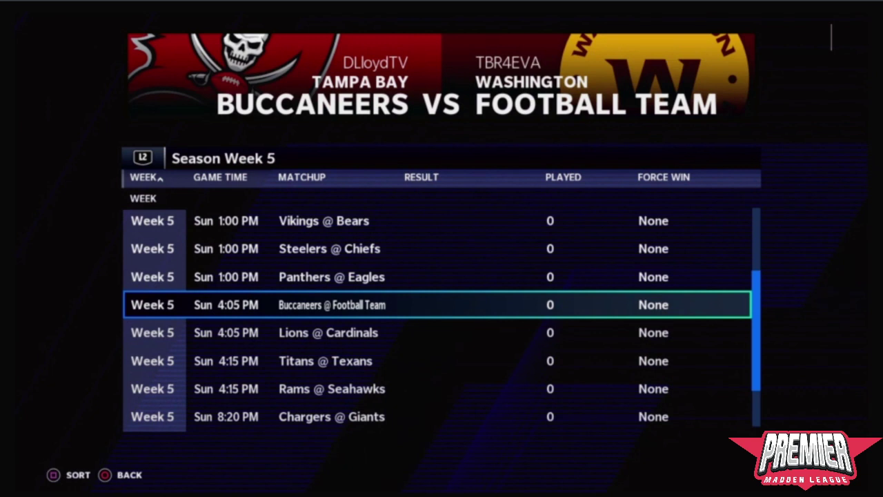
- Review Titans @ Texans and Rams @ Seahawks, and return to the Lions @ Cardinals matchup
key("Down")
key("Down")
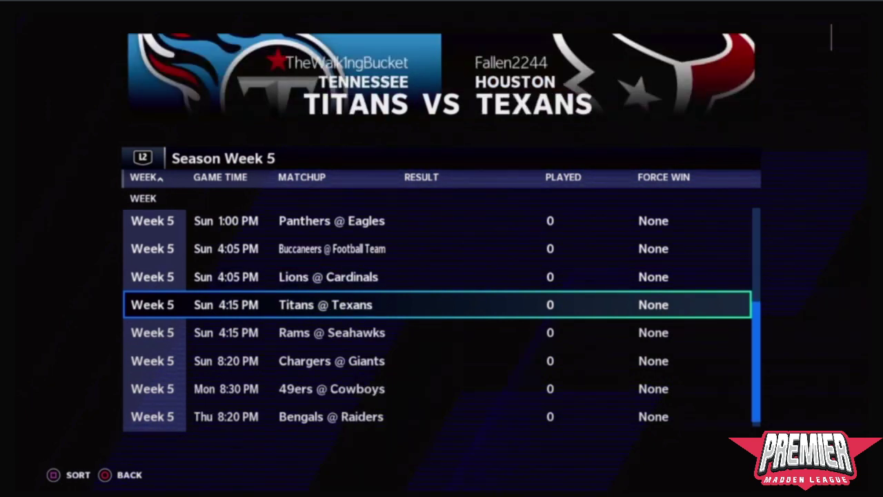
key("Down")
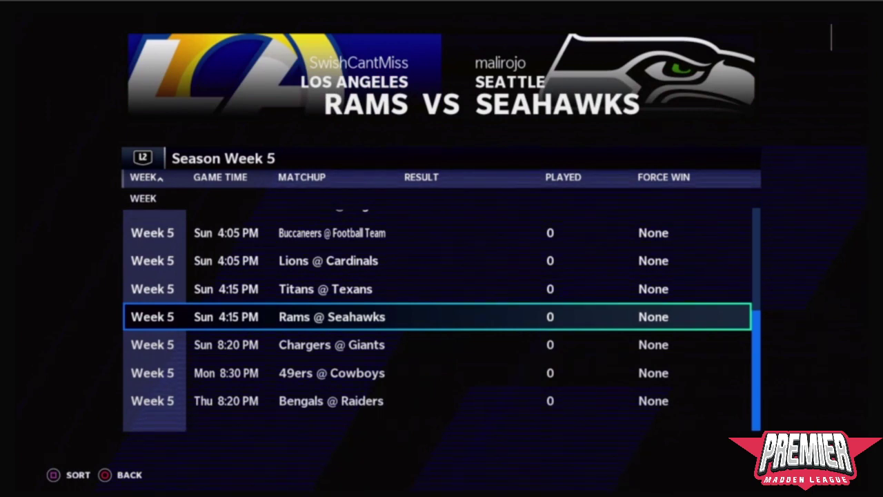
key("Down")
key("Down")
key("Up")
key("Up")
key("Up")
key("Up")
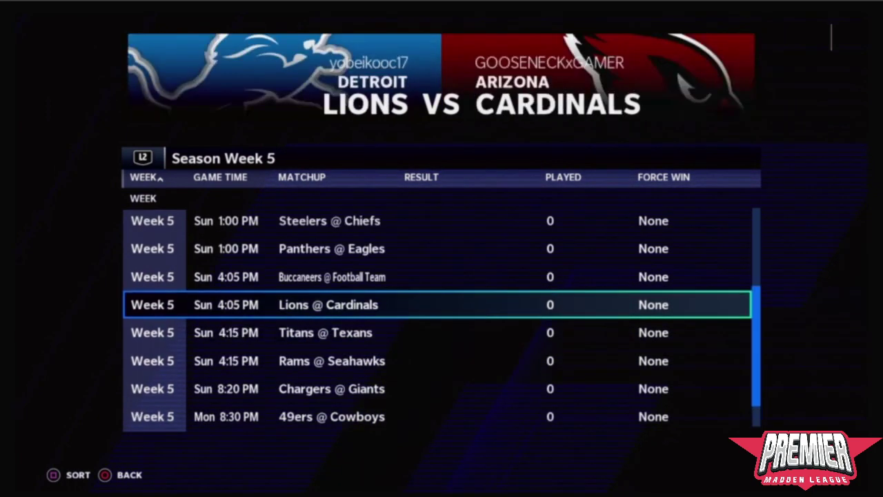
- Go back to the opening Browns @ Packers matchup and review the list forward to Rams @ Seahawks
key("Up")
key("Up")
key("Up")
key("Up")
key("Up")
key("Up")
key("Up")
key("Up")
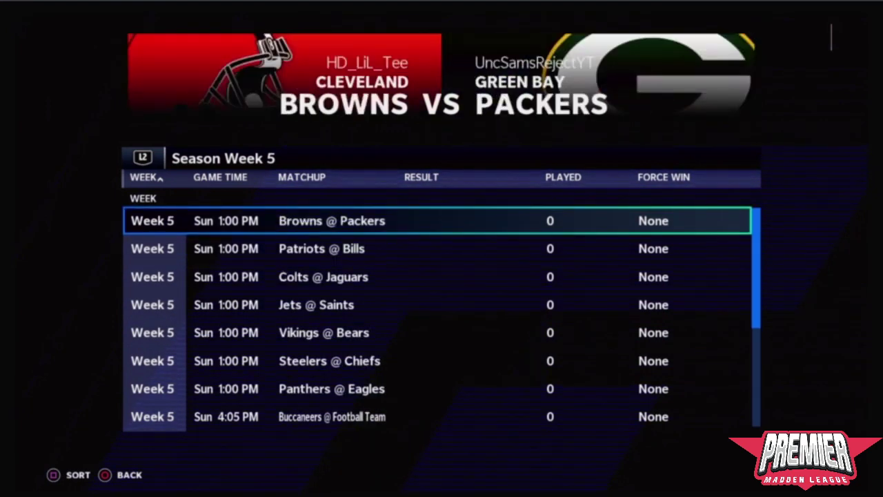
key("Down")
key("Down")
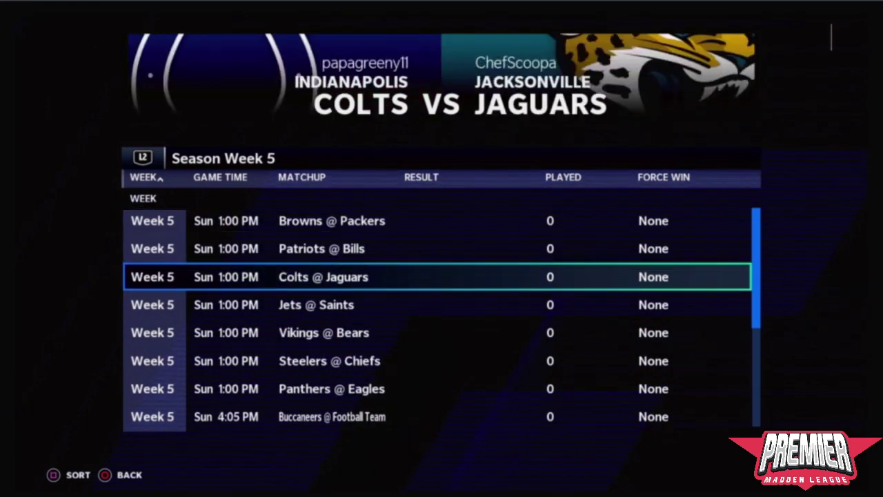
key("Down")
key("Down")
key("Down")
key("Down")
key("Down")
key("Down")
key("Down")
key("Down")
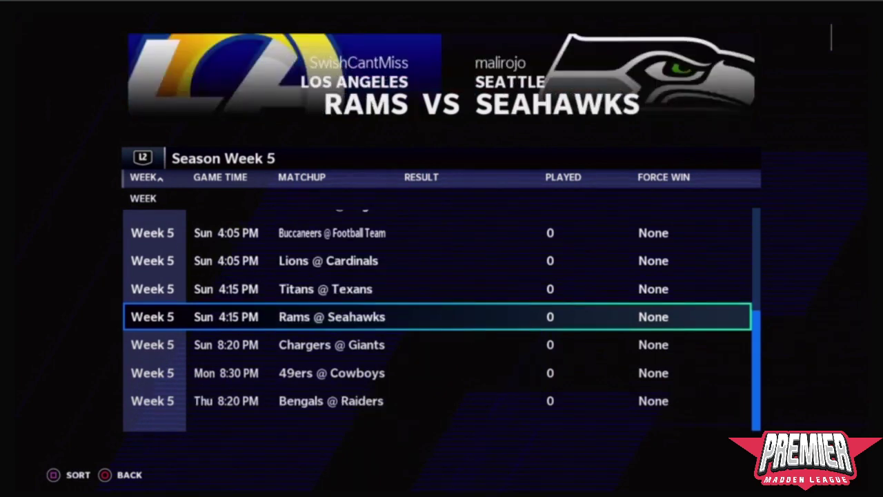
- Check the Monday 49ers @ Cowboys matchup and step back to Rams @ Seahawks
key("Down")
key("Down")
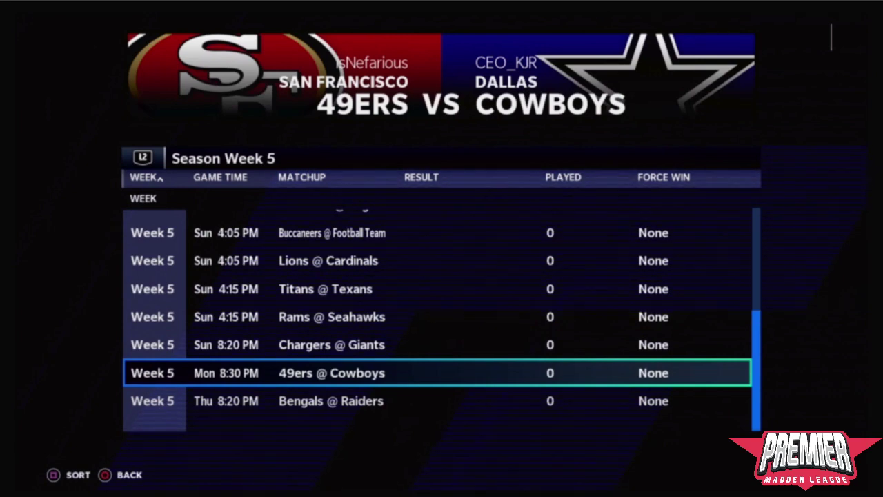
key("Up")
key("Up")
key("Up")
key("Up")
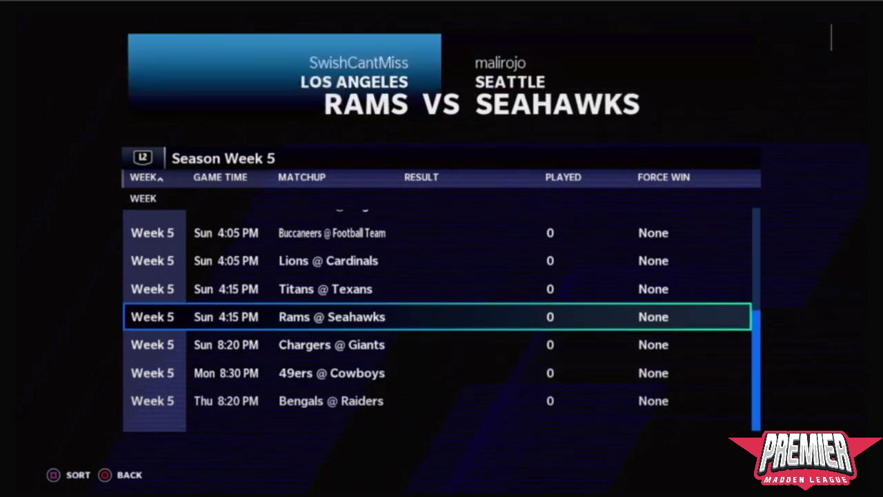
- Go back through Panthers @ Eagles to the Vikings @ Bears matchup
key("Up")
key("Up")
key("Up")
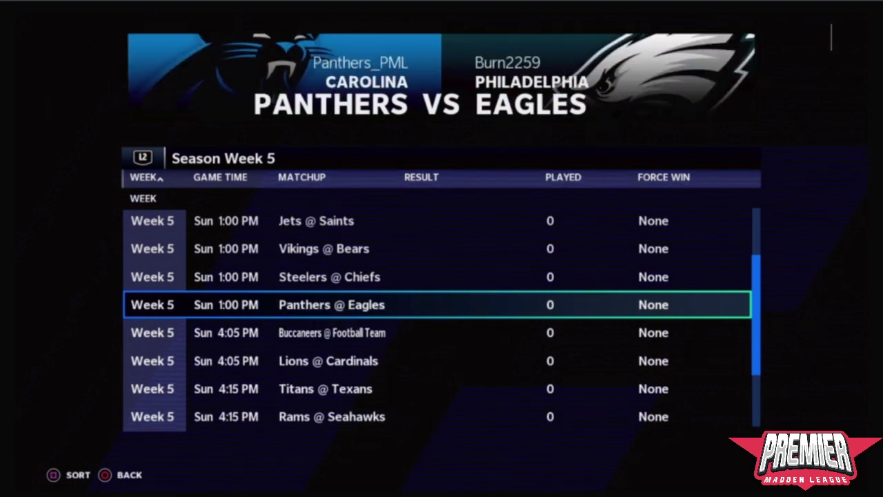
key("Up")
key("Up")
key("Up")
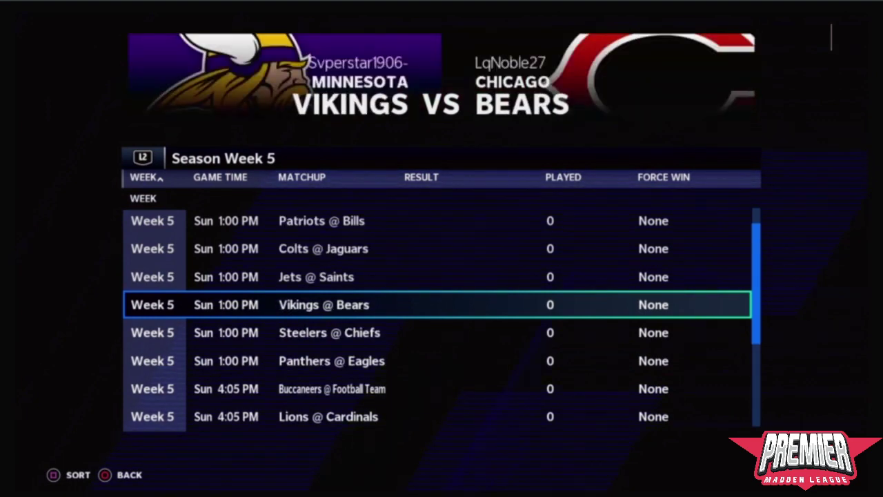
- Move forward from Vikings @ Bears and compare Lions @ Cardinals with Buccaneers @ Football Team
key("Down")
key("Down")
key("Down")
key("Down")
key("Down")
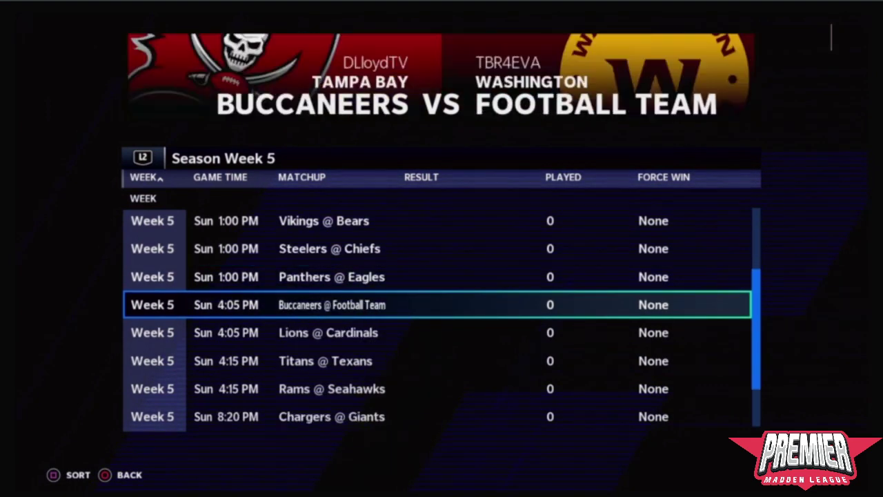
key("Down")
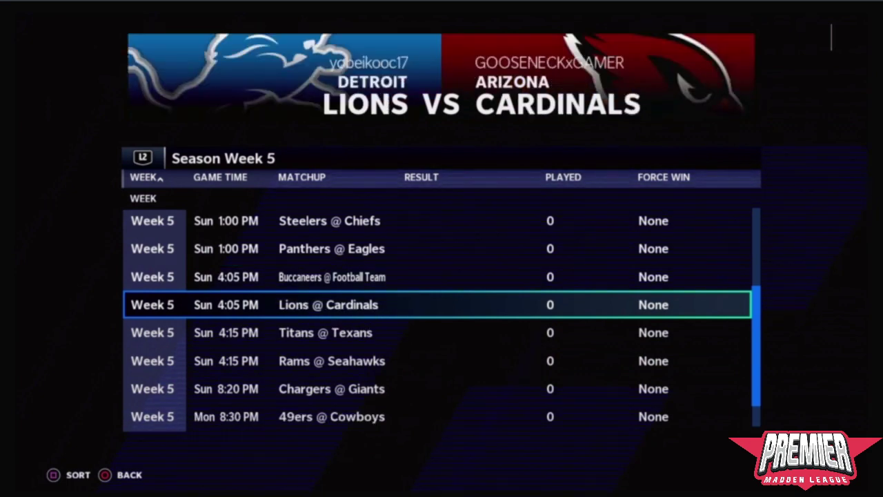
key("Up")
key("Down")
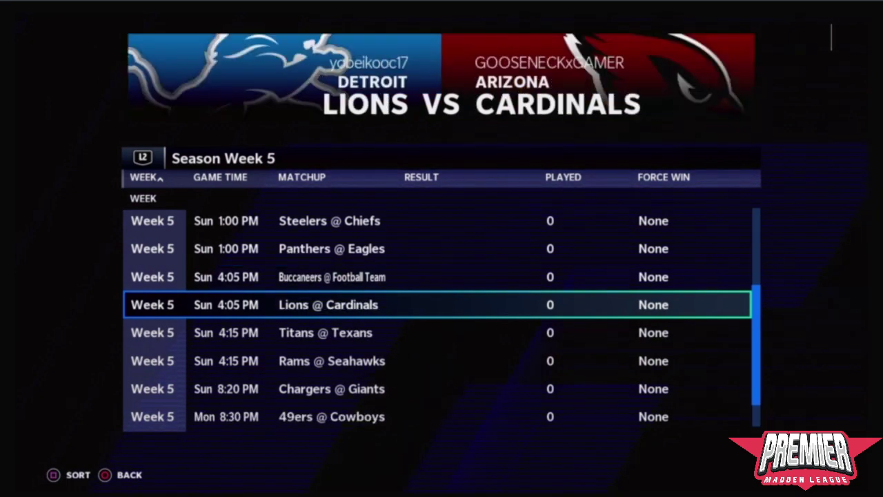
key("Up")
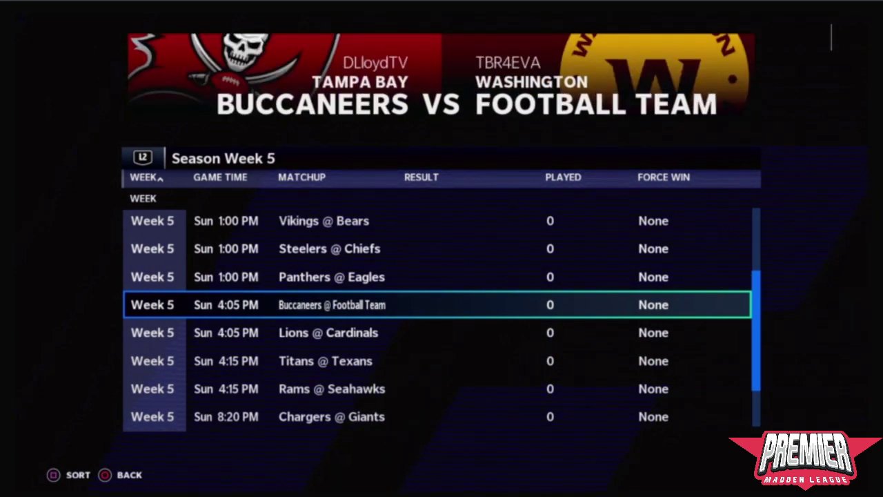
key("Down")
key("Up")
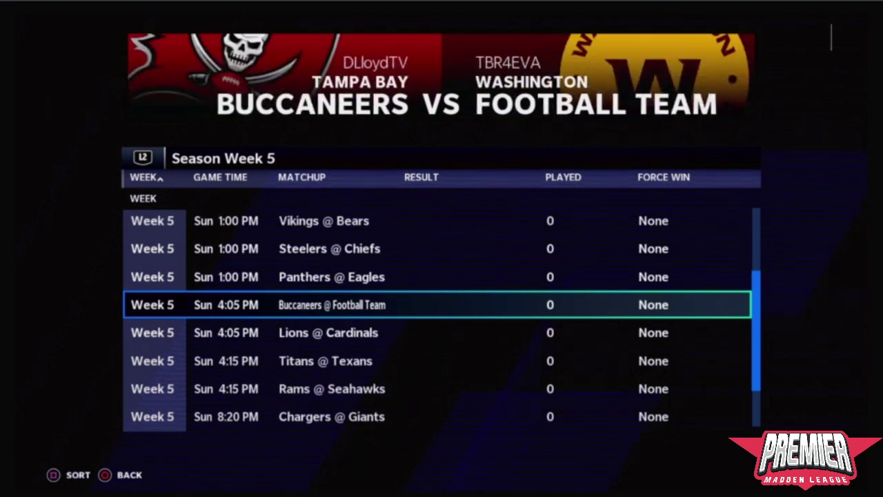
- Switch the schedule to Season Week 3 and go through its results to the Falcons @ Buccaneers game
key("Page_Up")
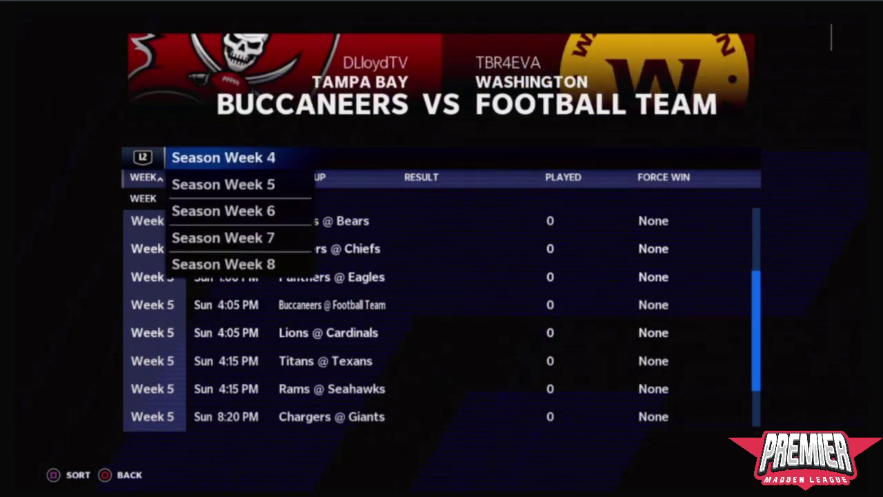
key("Page_Up")
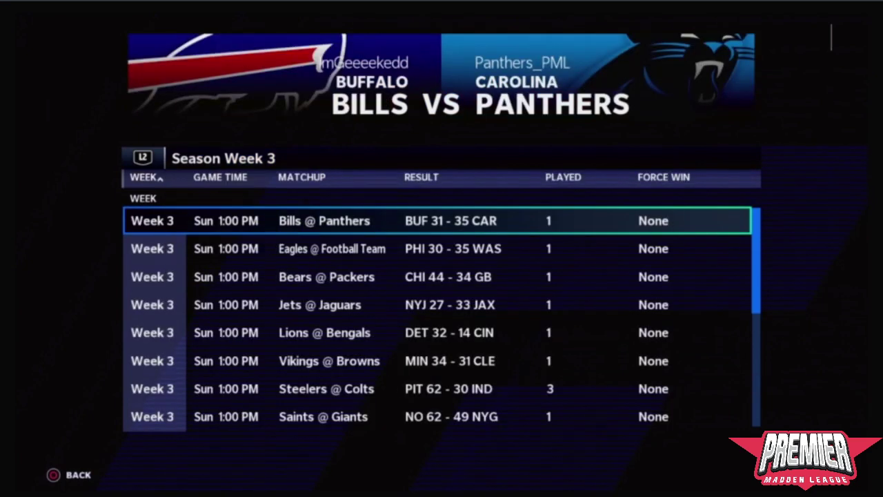
key("Down")
key("Down")
key("Down")
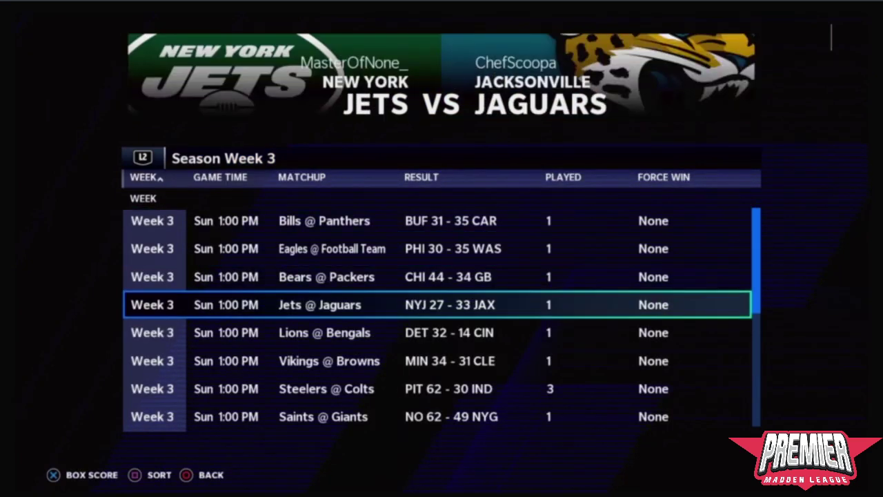
key("Up")
key("Down")
key("Down")
key("Down")
key("Down")
key("Down")
key("Down")
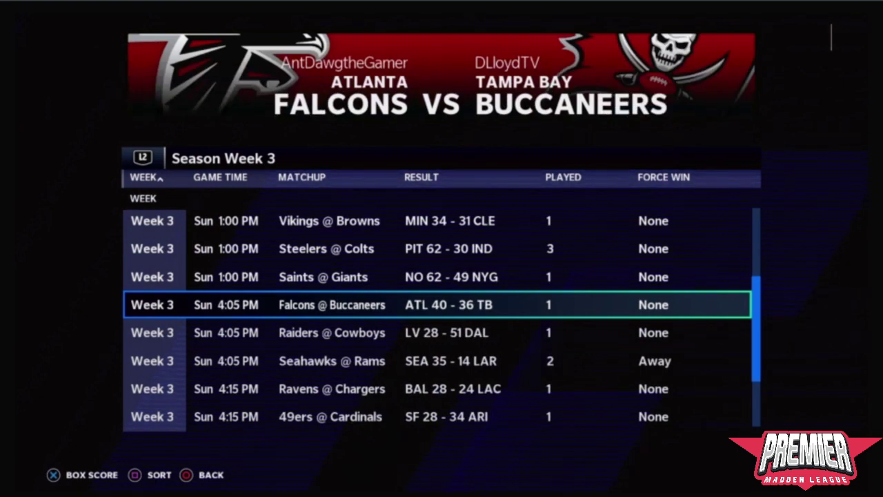
- Check the Season Week 2 results, return to Season Week 3 and go down past Steelers @ Colts
key("L2")
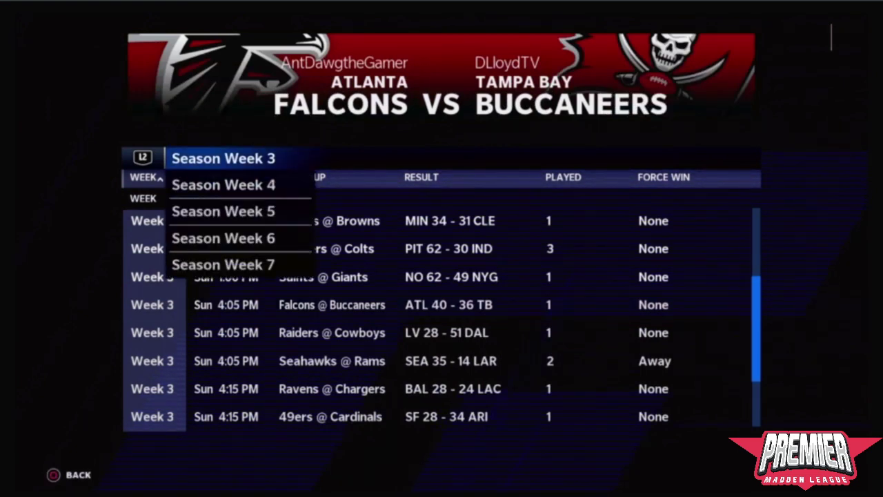
key("Up")
key("Return")
key("Page_Up")
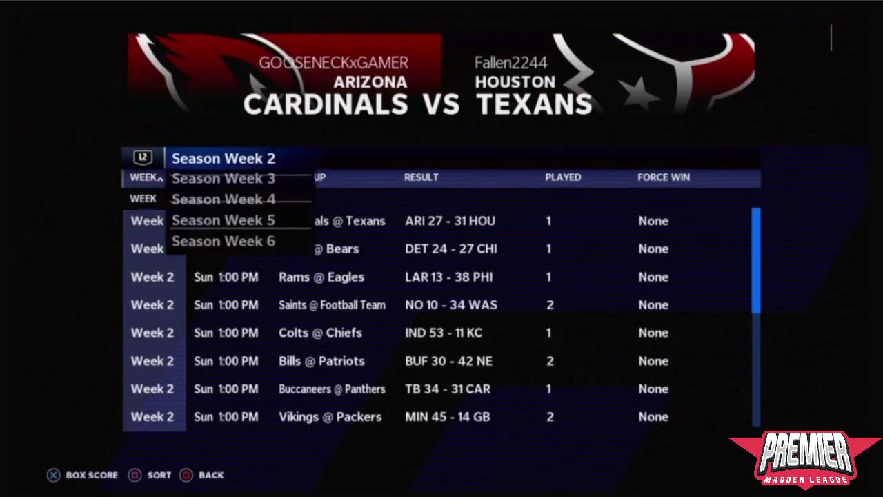
key("Down")
key("Down")
key("Down")
key("Down")
key("Down")
key("Down")
key("Down")
key("Down")
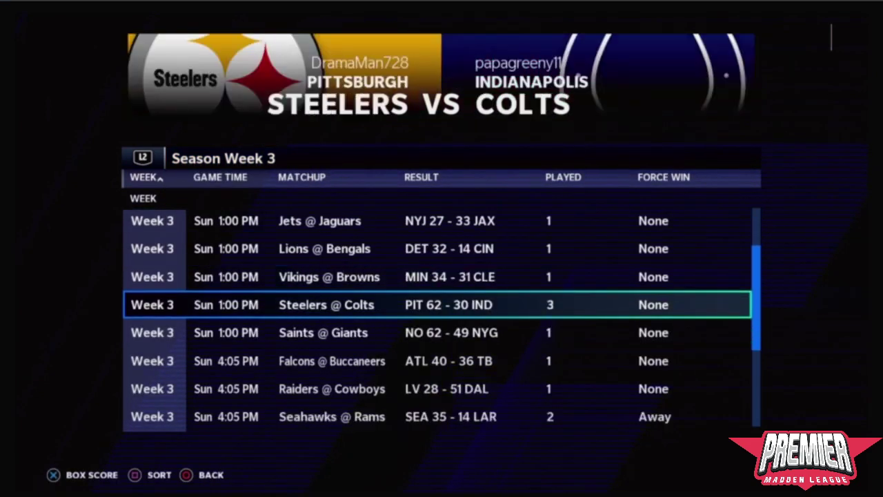
- Open the Falcons @ Buccaneers box score, examine both teams' passing player stats and leave it
key("Return")
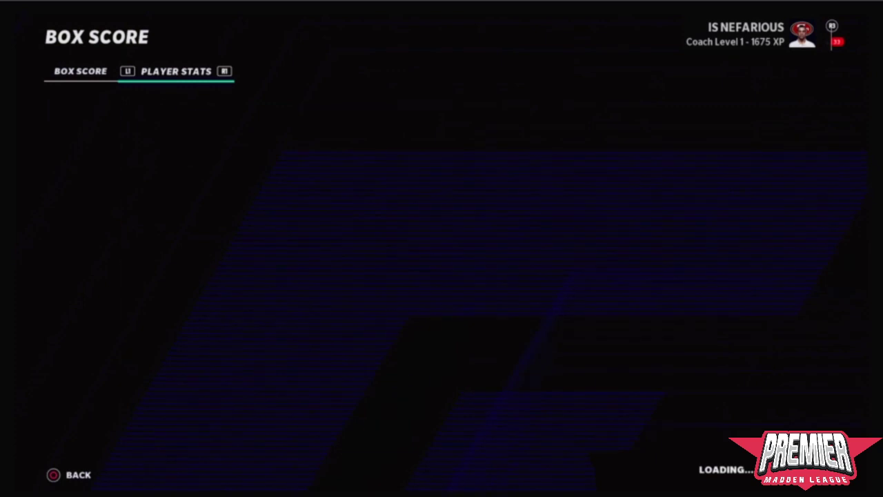
key("Page_Down")
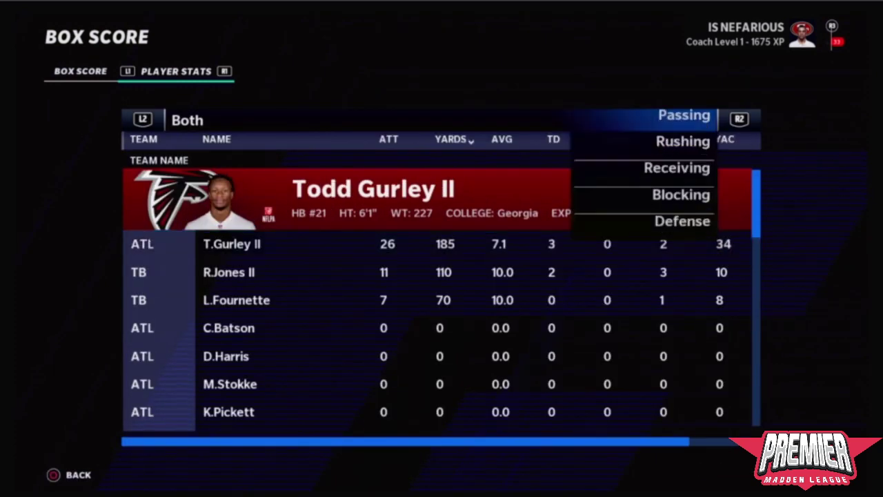
key("Page_Up")
key("Down")
key("Down")
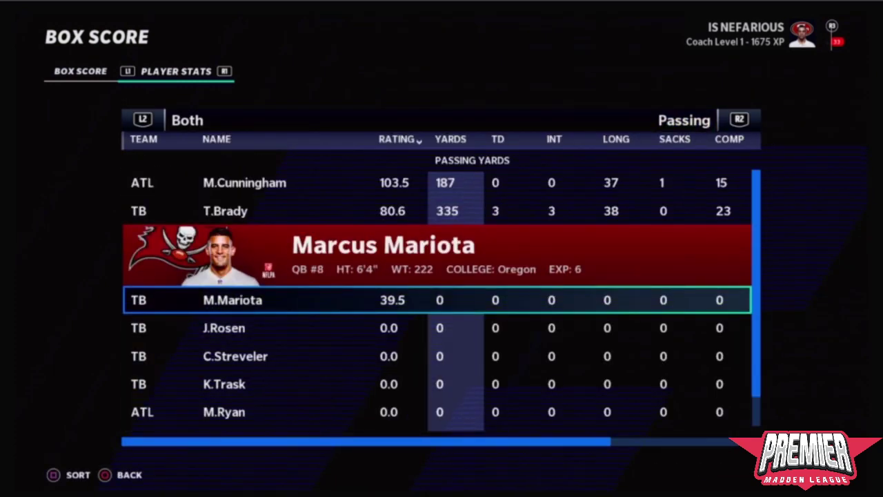
key("Up")
key("Right")
key("Right")
key("Right")
key("Escape")
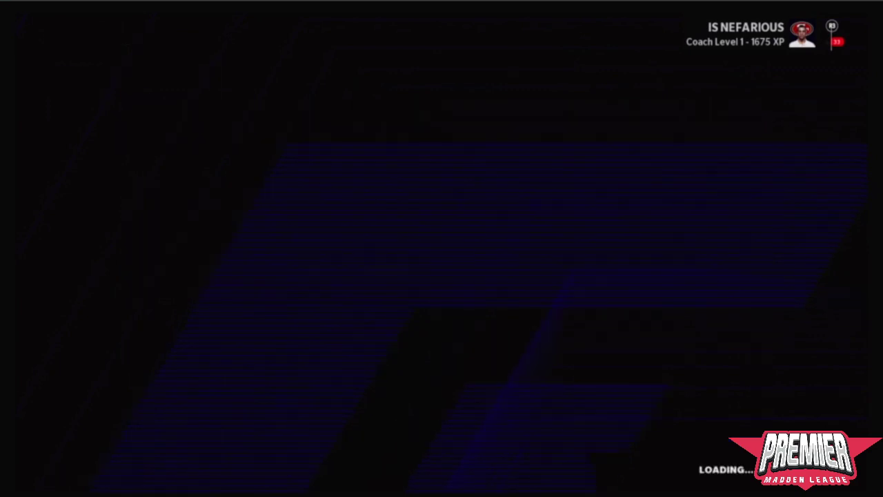
- Reopen the Week 3 Falcons @ Buccaneers box score, examine Tom Brady's passing stats and return to the schedule
key("Down")
key("Down")
key("Down")
key("Down")
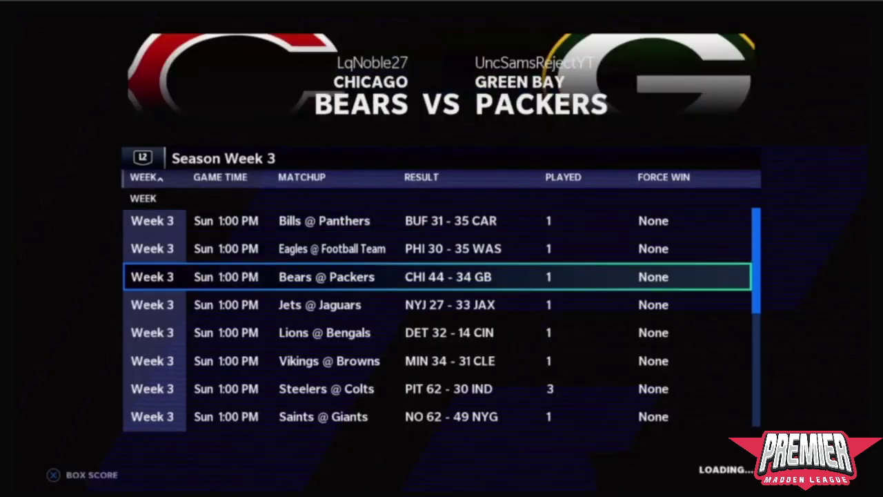
key("Down")
key("Down")
key("Down")
key("Down")
key("Escape")
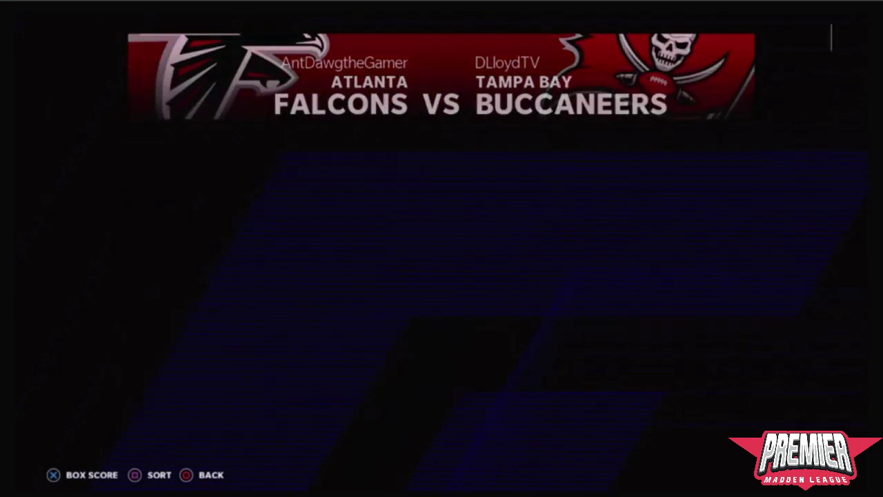
key("e")
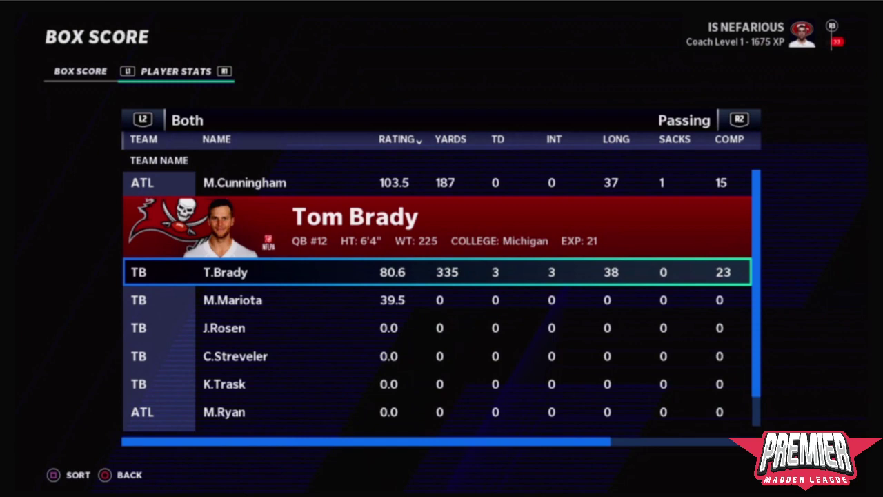
key("Up")
key("Escape")
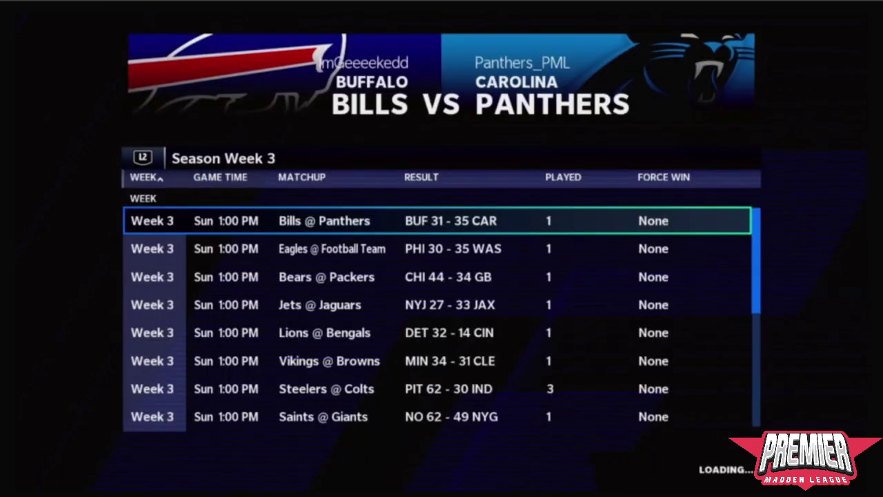
- Switch the schedule to Season Week 5, return to Season Week 4 and go down to the Bills @ Bengals result
key("z")
key("Down")
key("Down")
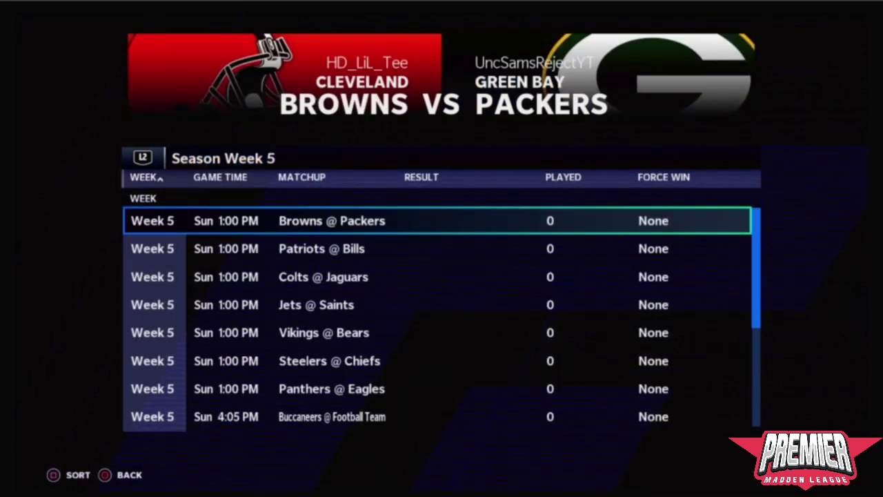
key("q")
key("Up")
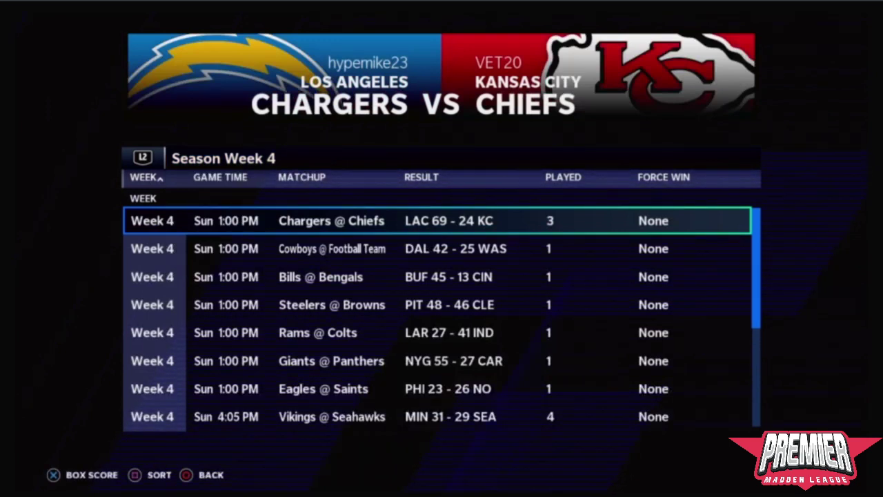
key("Down")
key("Down")
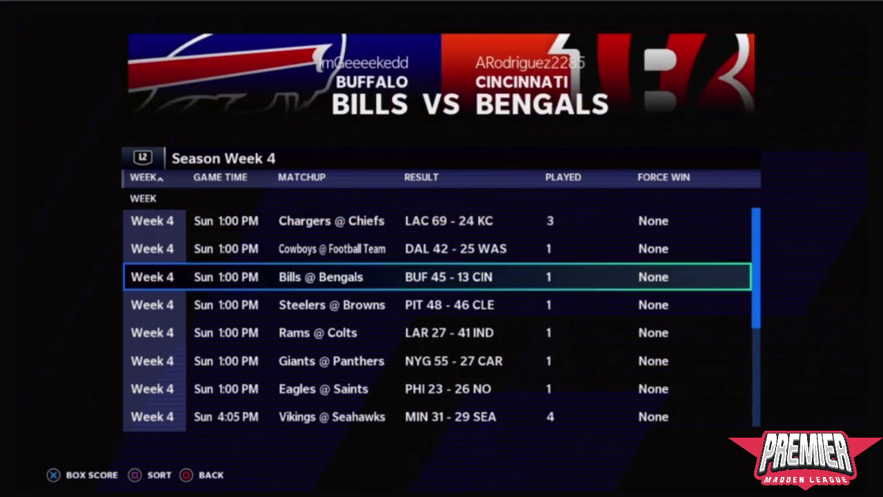
- Return to Season Week 5 and go through the matchups from Patriots @ Bills to Buccaneers @ Football Team
key("q")
key("Down")
key("Down")
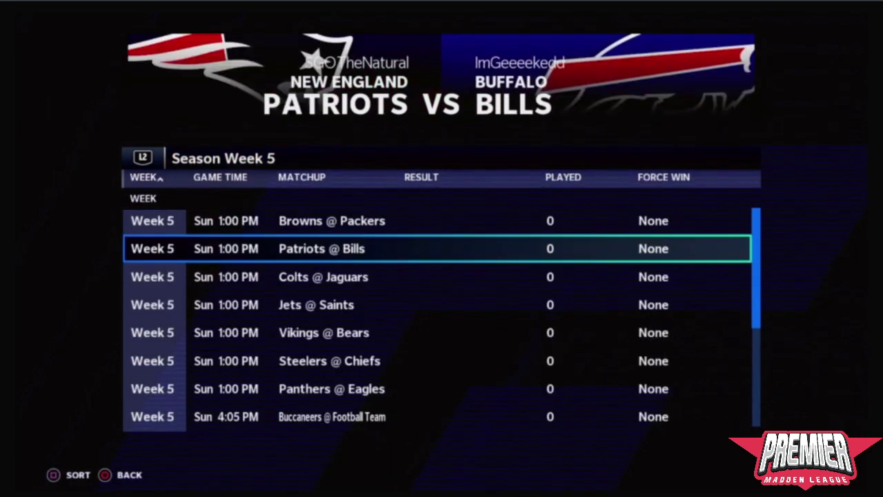
key("Down")
key("Down")
key("Down")
key("Down")
key("Down")
key("Down")
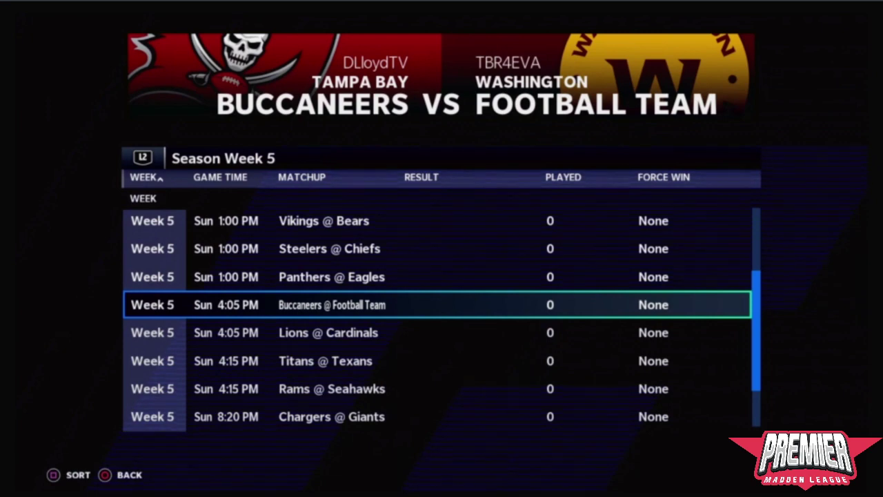
- Review the Week 5 Titans @ Texans and Rams @ Seahawks matchups, finish on Titans @ Texans and leave the schedule
key("Down")
key("Down")
key("Down")
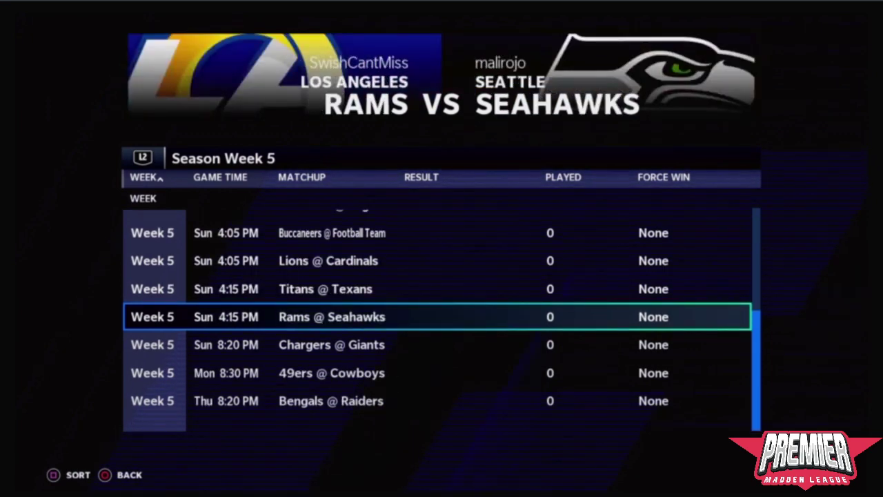
key("Up")
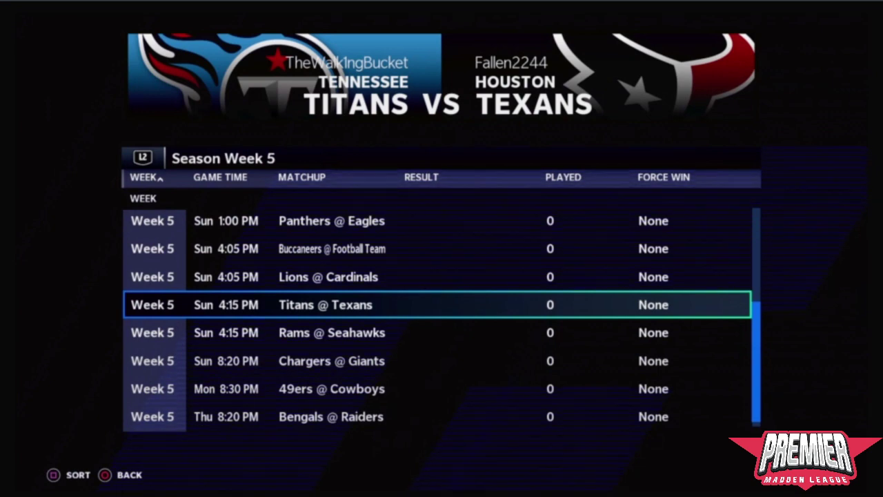
key("Down")
key("Up")
key("Down")
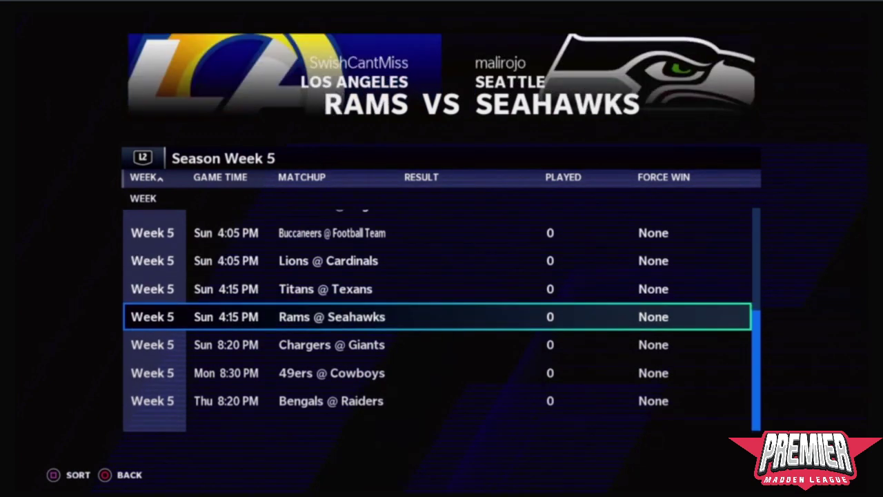
key("Up")
key("Down")
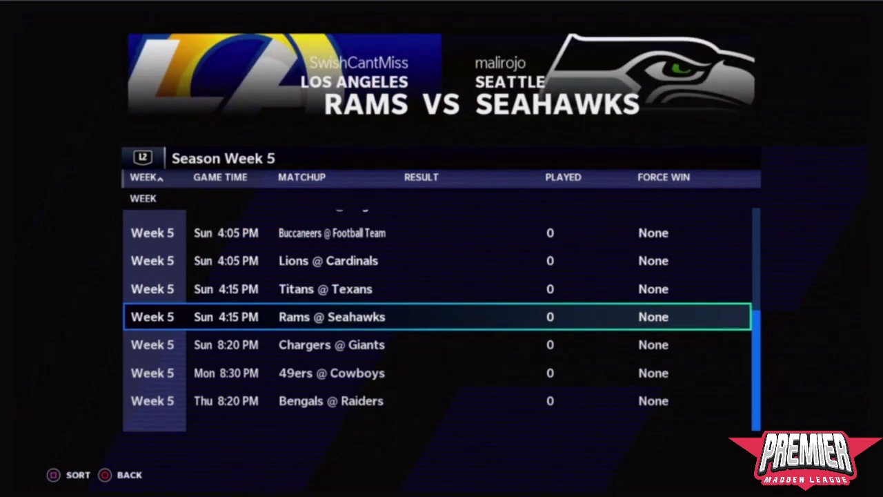
key("Up")
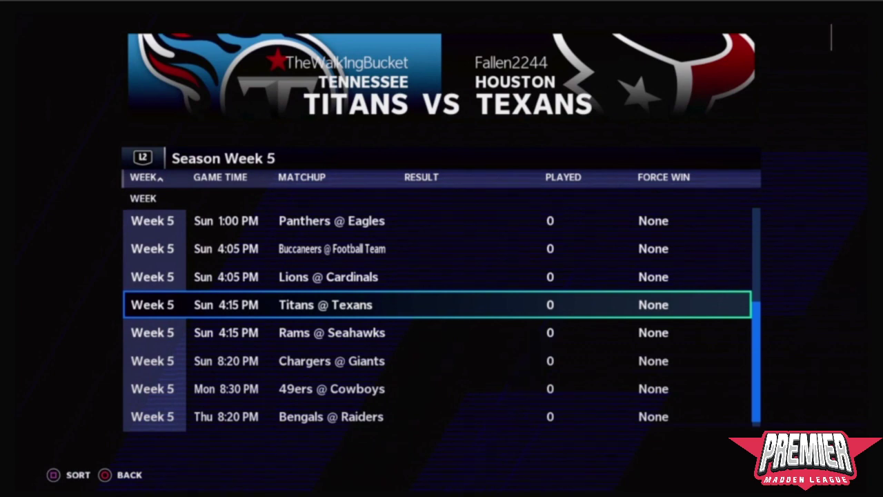
key("Escape")
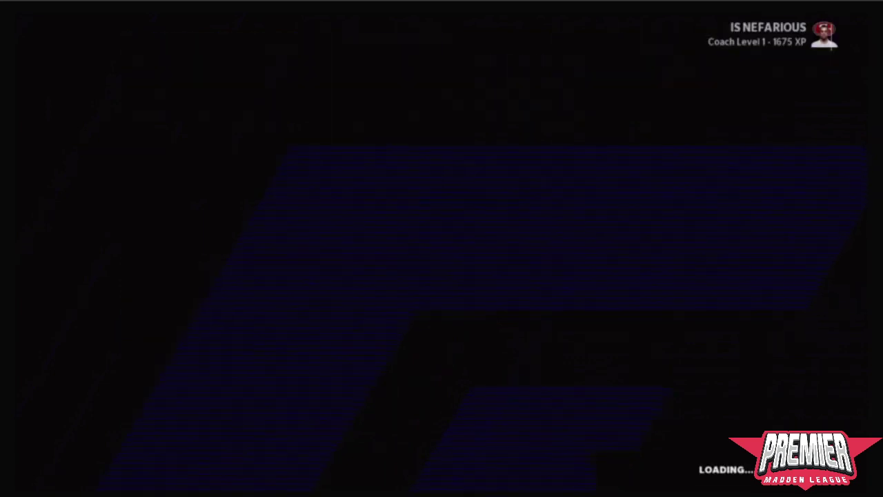
key("Escape")
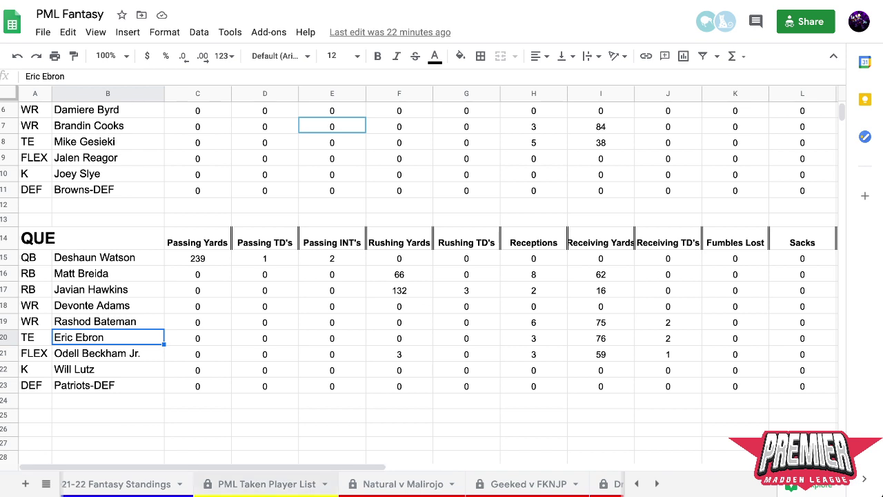
- Switch to the PML Fantasy spreadsheet in Google Sheets and show the 2021-22 Fantasy Standings sheet
scroll(266, 484, "right", 2)
scroll(266, 484, "left", 4)
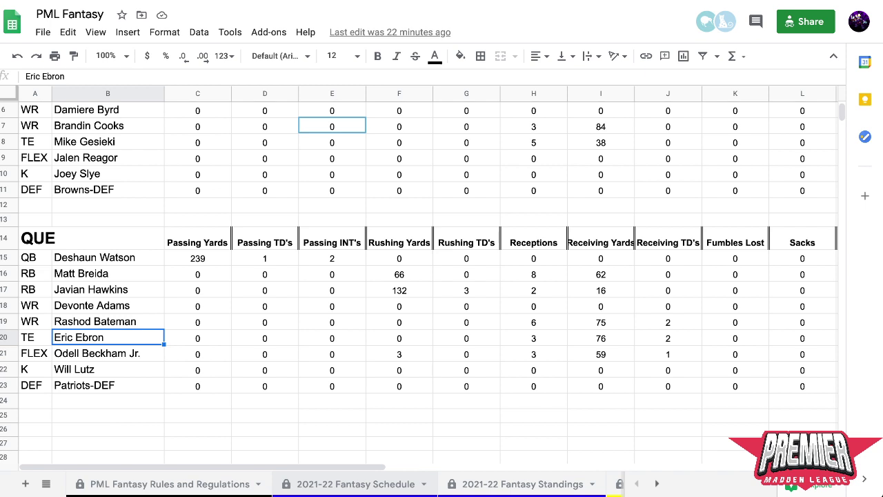
left_click(356, 484)
key("ctrl+Page_Down")
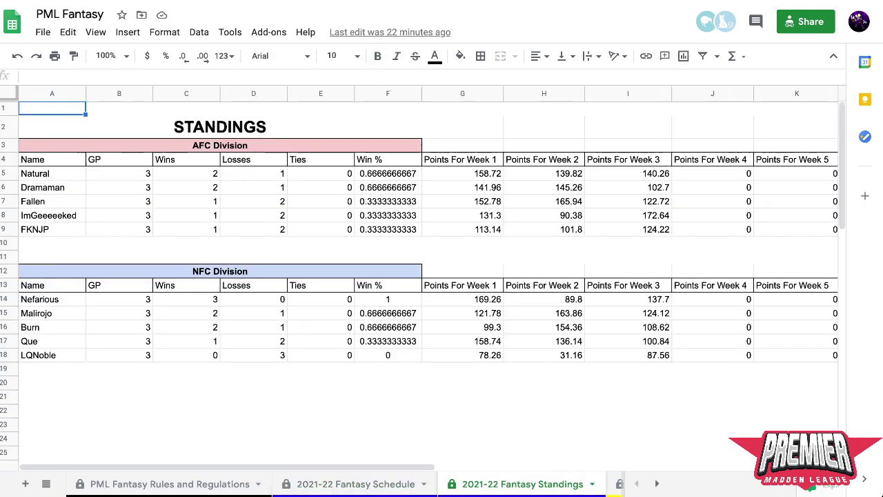
- Open the Natural v Malirojo matchup sheet and show both teams' lineups with their passing, rushing and receiving stats
scroll(382, 484, "right", 4)
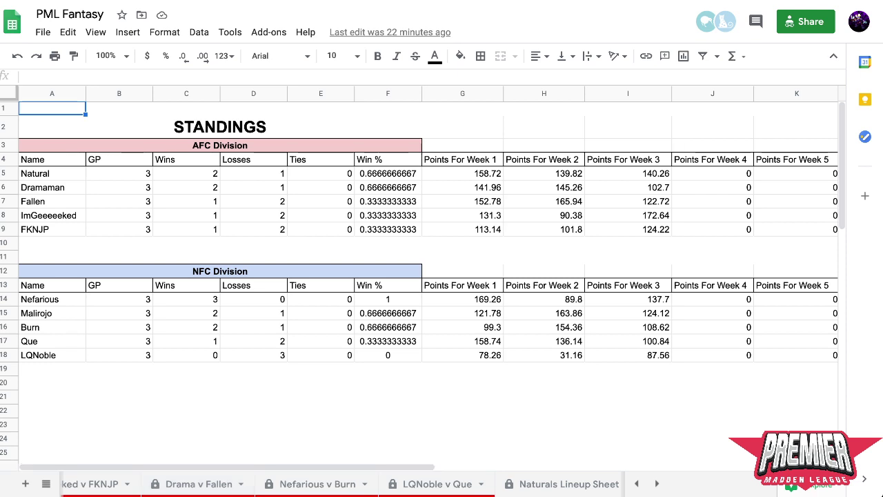
scroll(101, 483, "left", 4)
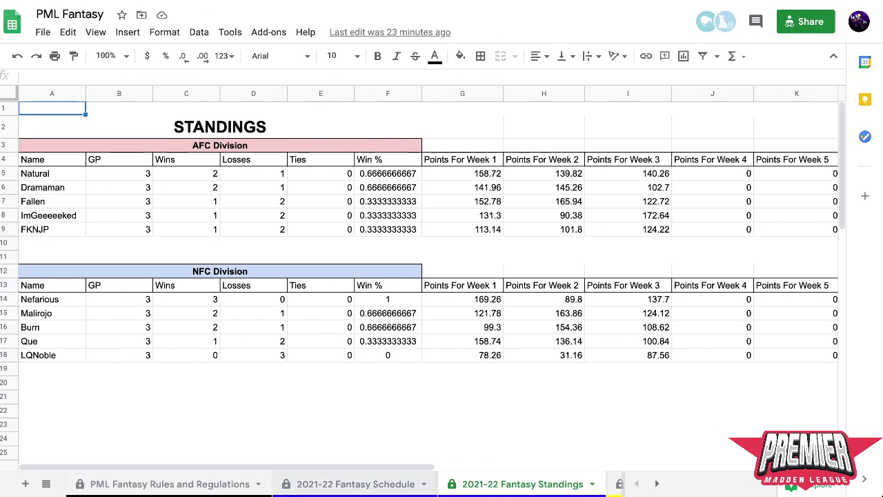
scroll(355, 483, "right", 8)
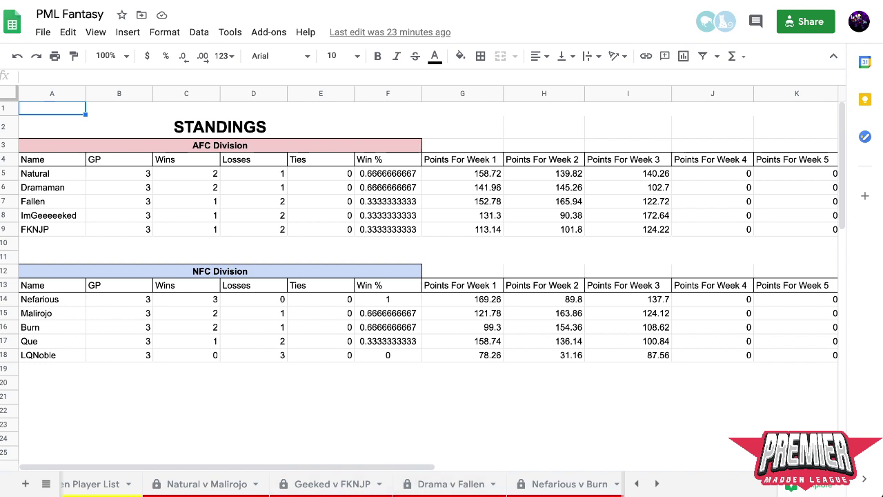
left_click(207, 484)
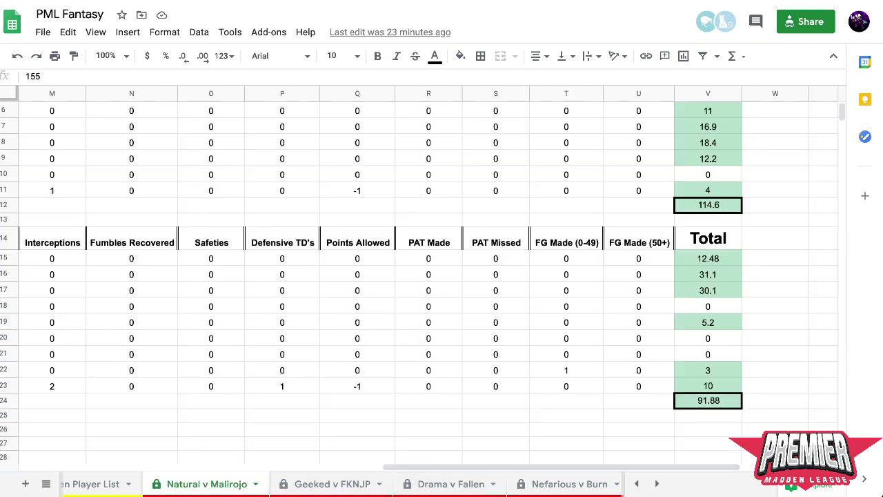
scroll(427, 283, "up", 1)
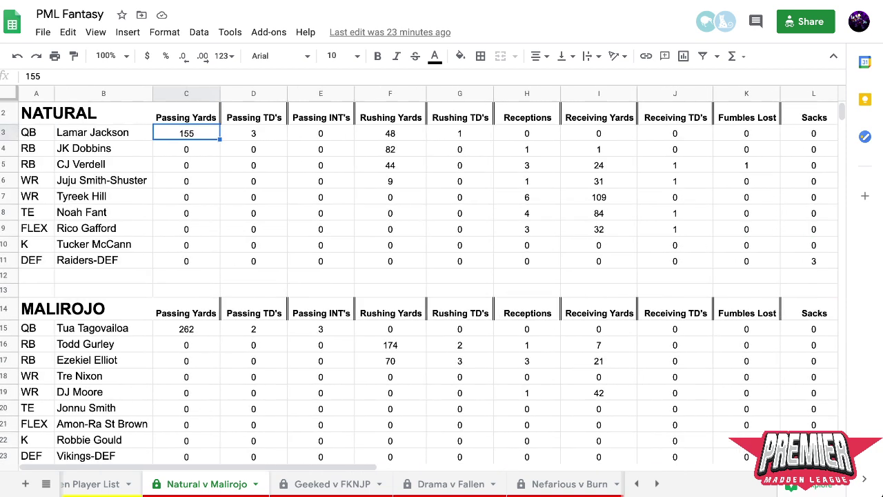